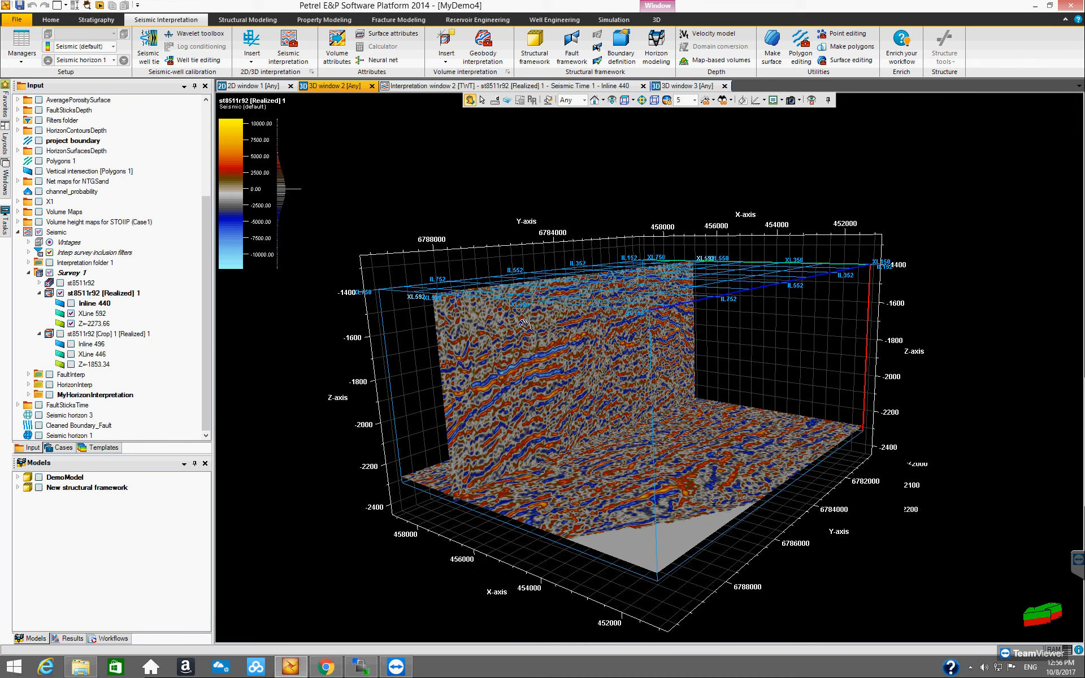
Examine the crossline 592 section and the time slice of the realized seismic cube from several angles in 3D.
{"action": "left_click_drag", "start_coordinate": [673, 440], "coordinate": [574, 352]}
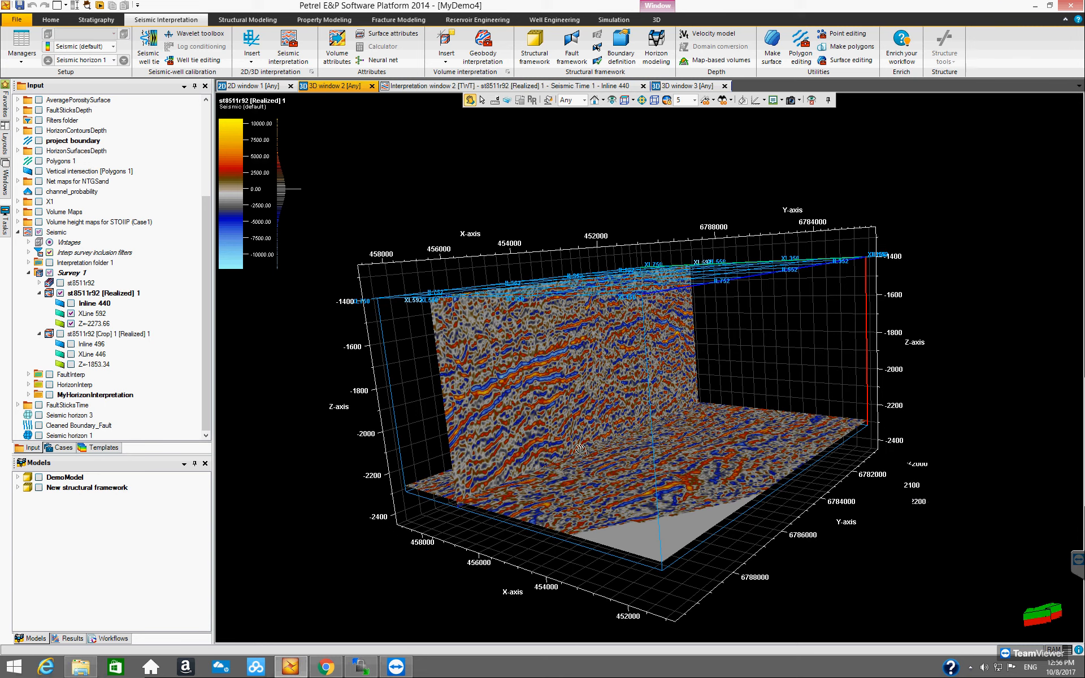
{"action": "left_click_drag", "start_coordinate": [577, 442], "coordinate": [558, 392]}
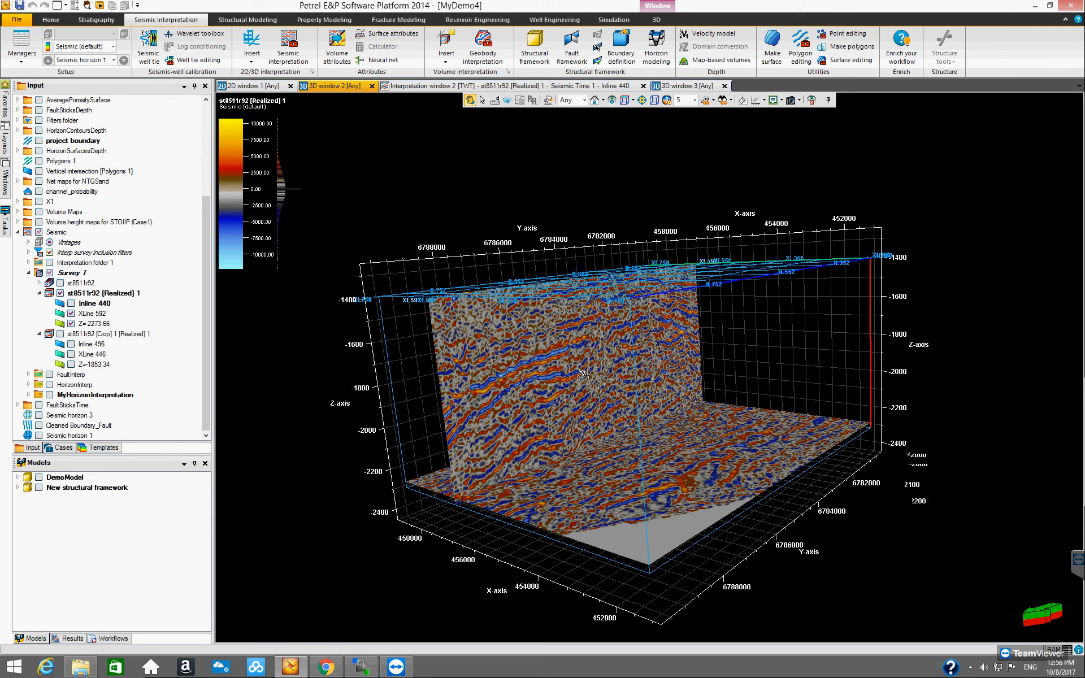
{"action": "left_click_drag", "start_coordinate": [581, 392], "coordinate": [629, 409]}
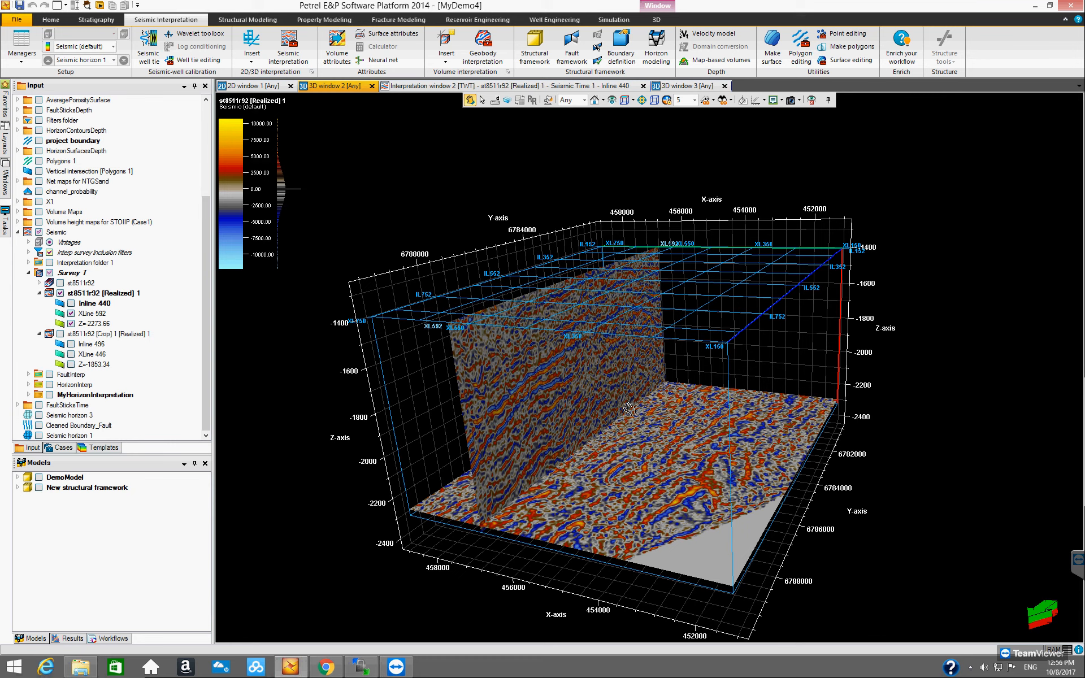
{"action": "left_click_drag", "start_coordinate": [588, 384], "coordinate": [598, 415]}
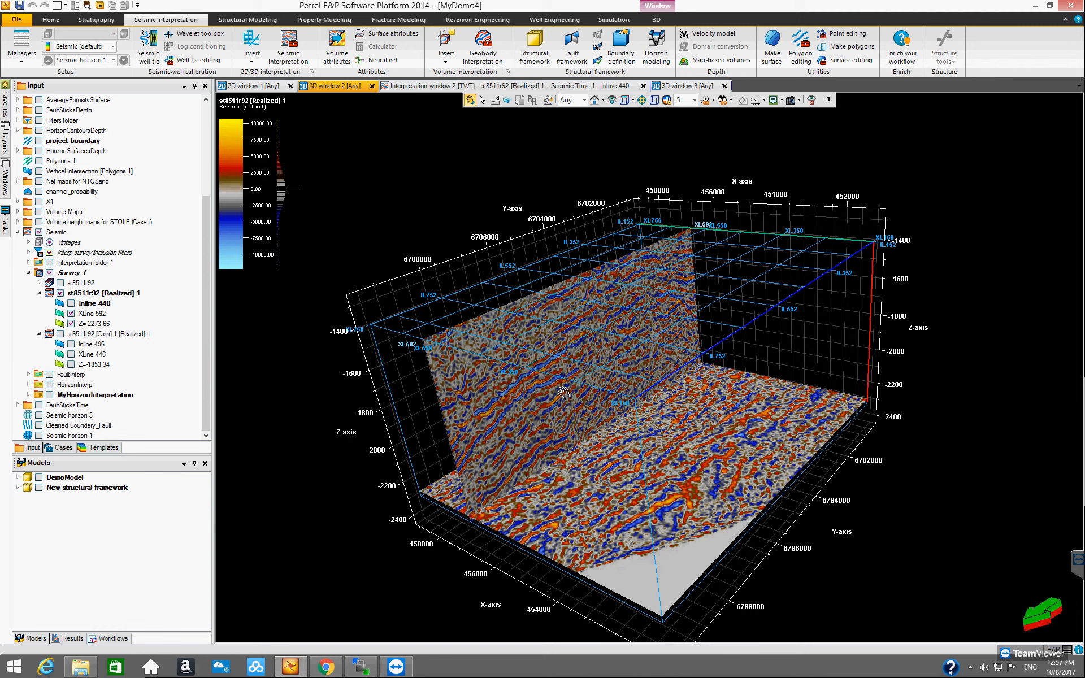
{"action": "left_click_drag", "start_coordinate": [576, 411], "coordinate": [586, 417]}
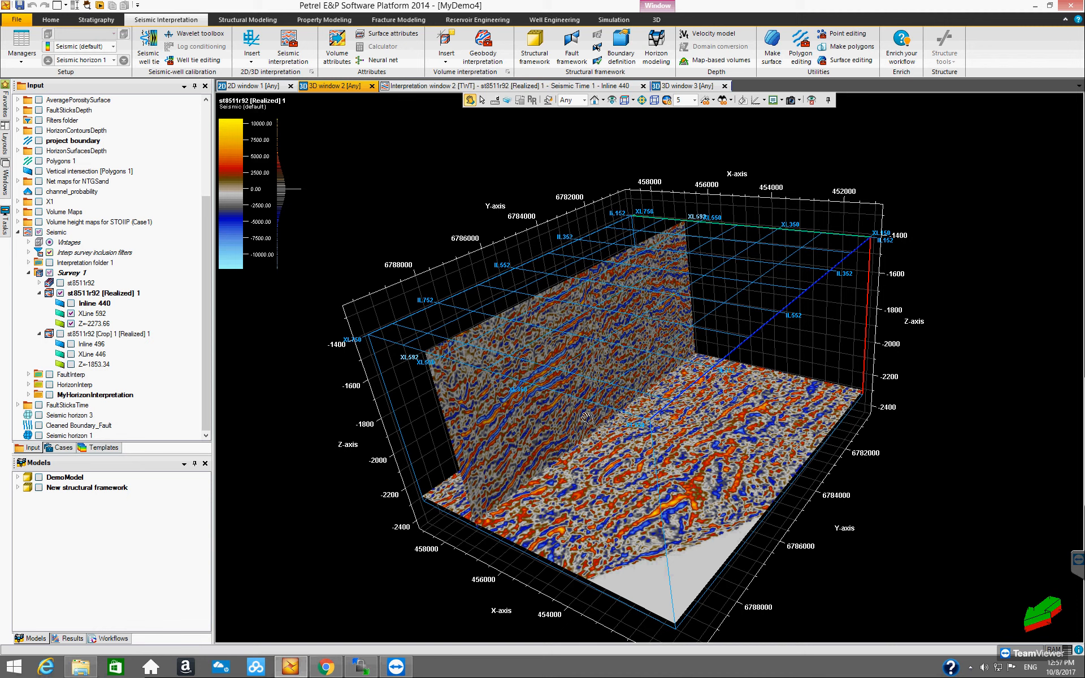
{"action": "mouse_move", "coordinate": [588, 418]}
{"action": "left_mouse_down"}
{"action": "mouse_move", "coordinate": [583, 390]}
{"action": "mouse_move", "coordinate": [663, 399]}
{"action": "mouse_move", "coordinate": [591, 439]}
{"action": "left_mouse_up"}
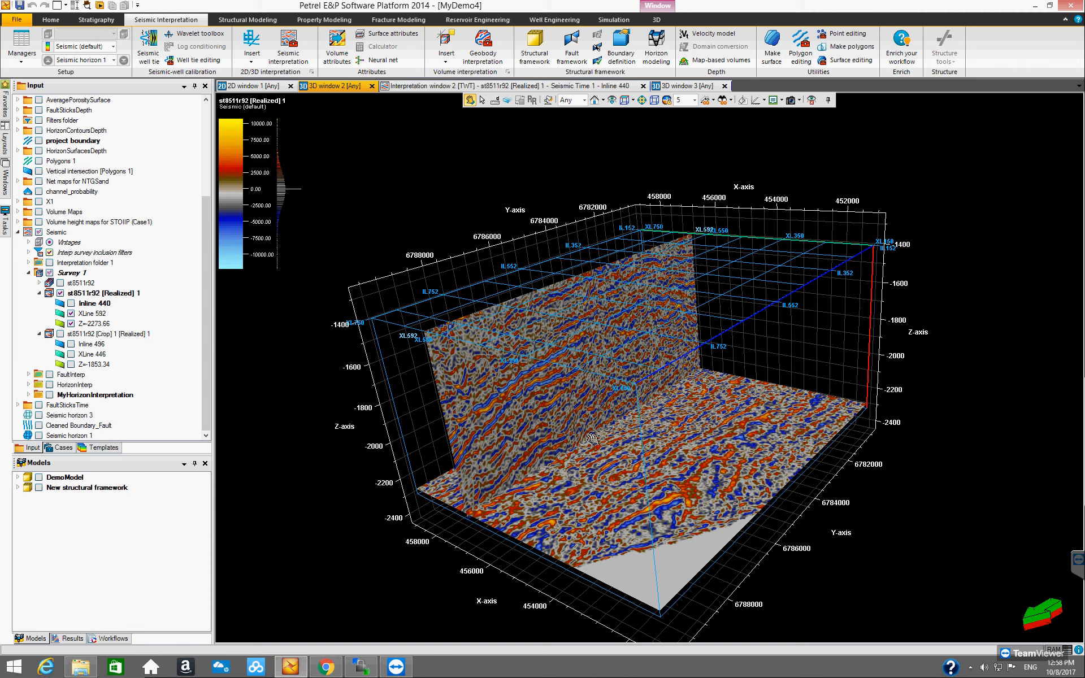
{"action": "left_click_drag", "start_coordinate": [622, 391], "coordinate": [529, 422]}
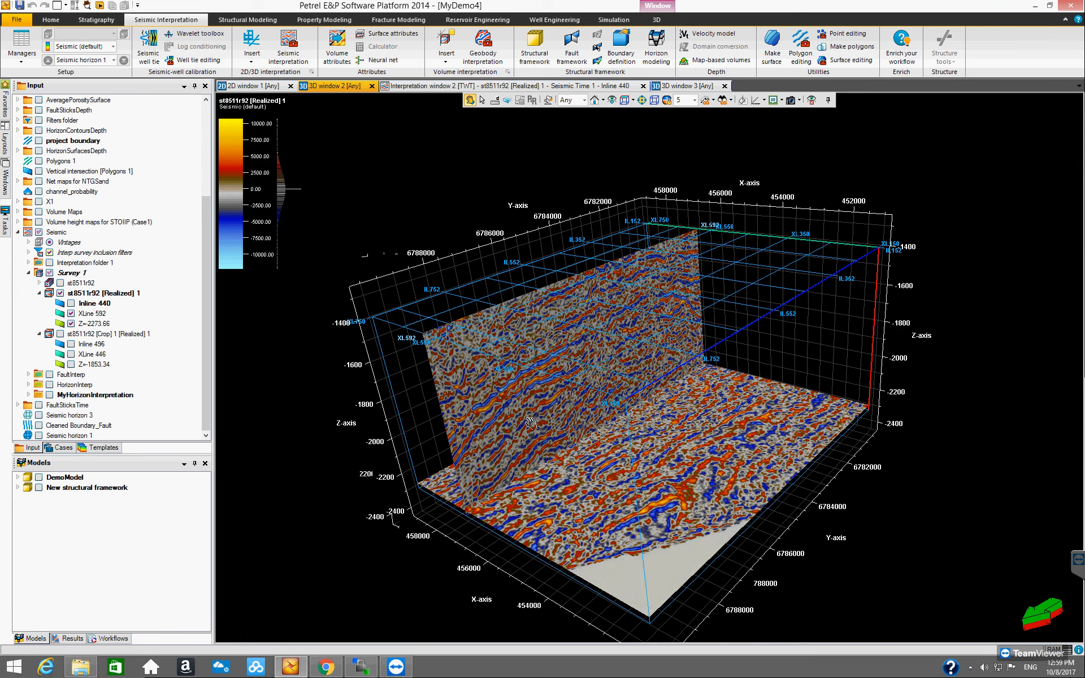
{"action": "left_click_drag", "start_coordinate": [551, 382], "coordinate": [578, 315]}
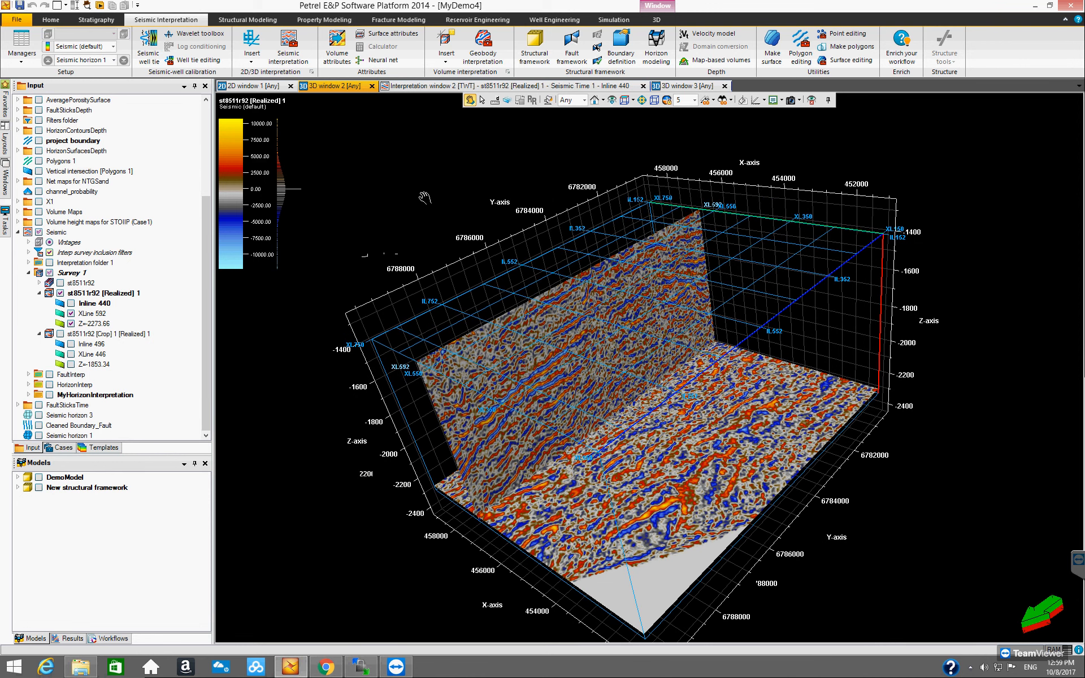
Open the volume attribute calculation settings for review and close them without calculating.
{"action": "left_click", "coordinate": [334, 52]}
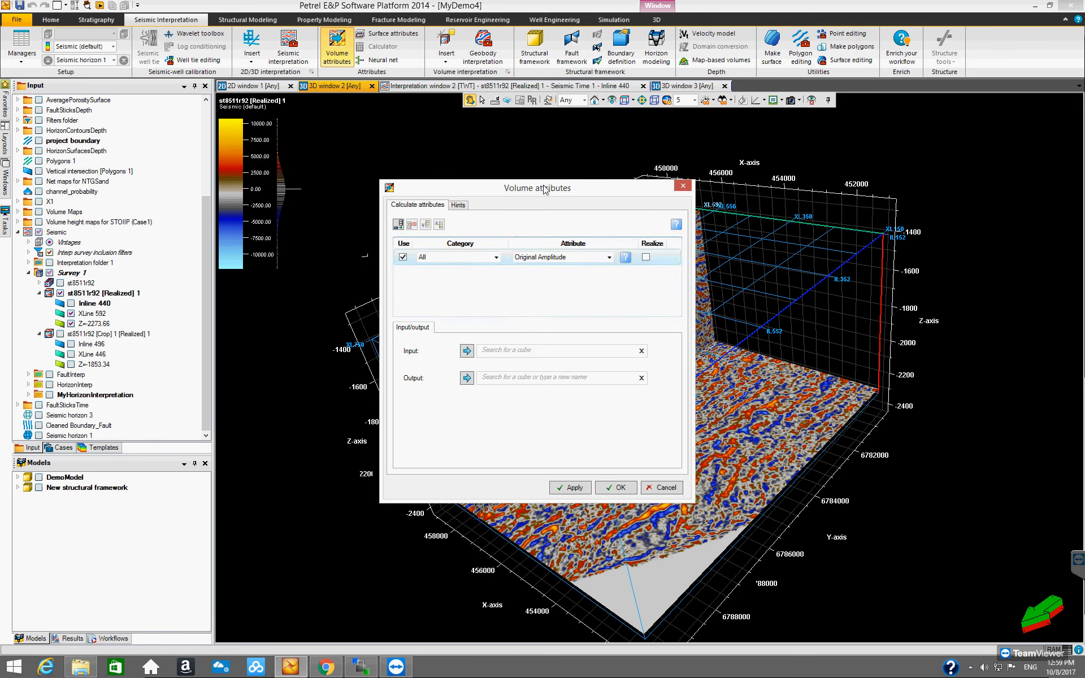
{"action": "left_click_drag", "start_coordinate": [552, 193], "coordinate": [466, 175]}
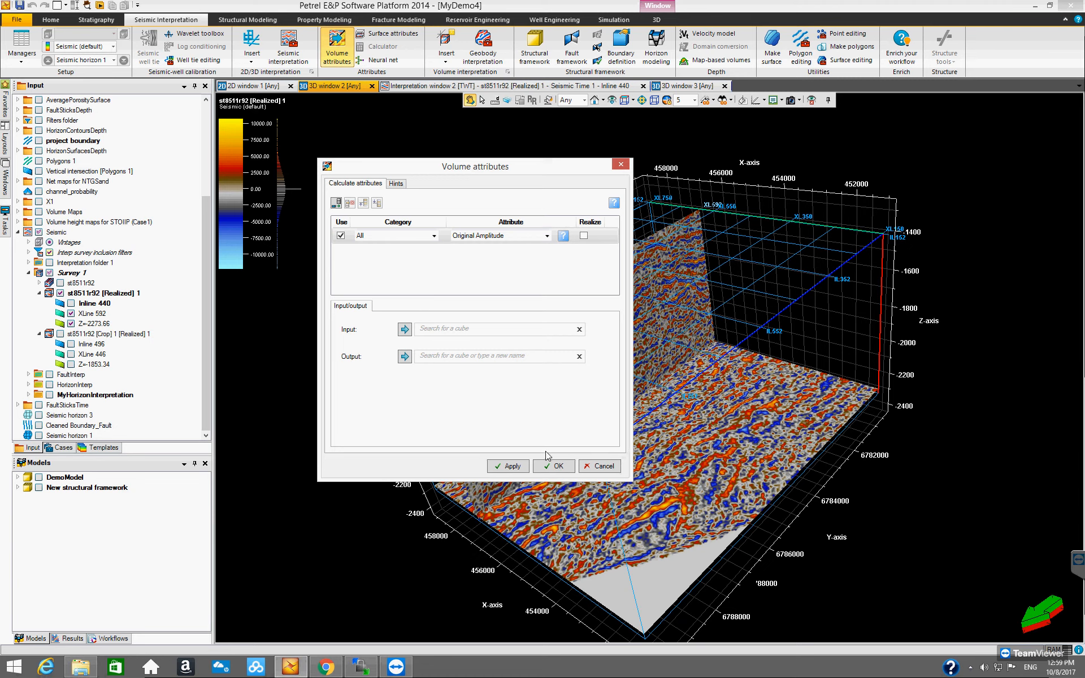
{"action": "left_click", "coordinate": [620, 164]}
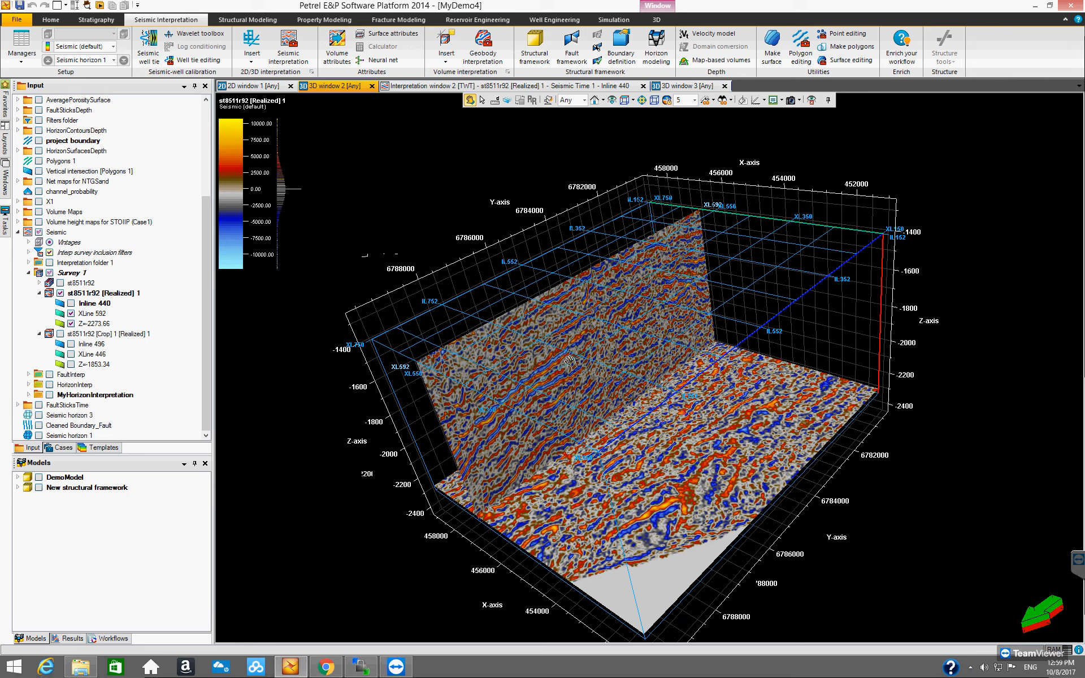
Display the BCU horizon from the HorizonInterp folder with the seismic sections and examine it from several angles.
{"action": "left_click_drag", "start_coordinate": [635, 374], "coordinate": [570, 534]}
{"action": "left_click_drag", "start_coordinate": [531, 346], "coordinate": [549, 392]}
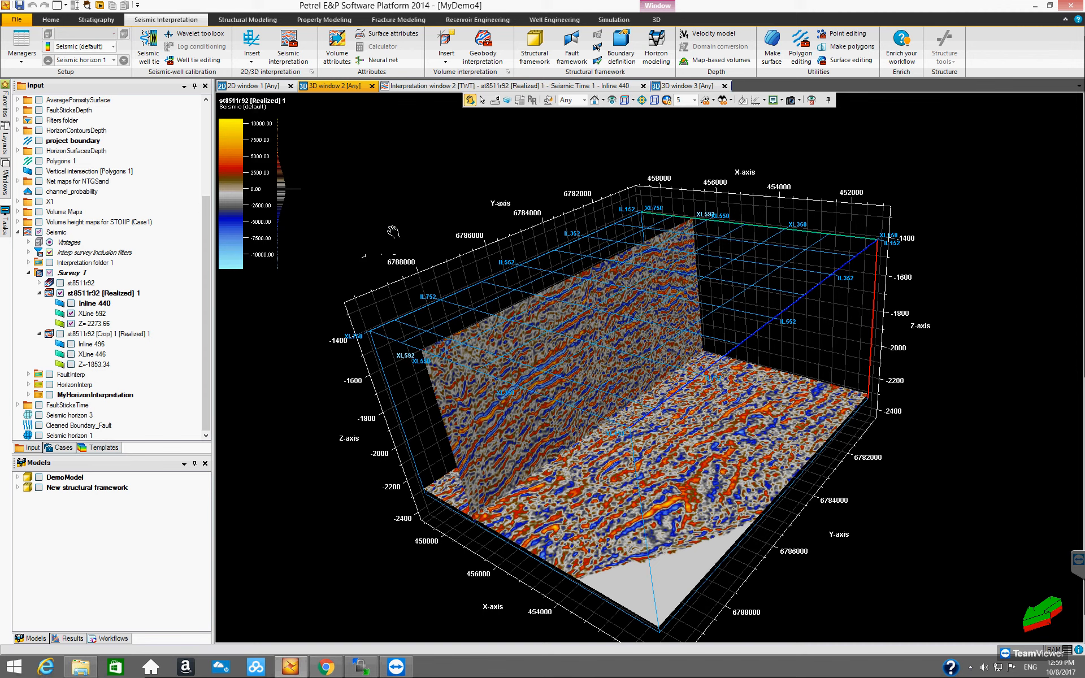
{"action": "left_click_drag", "start_coordinate": [533, 315], "coordinate": [576, 438]}
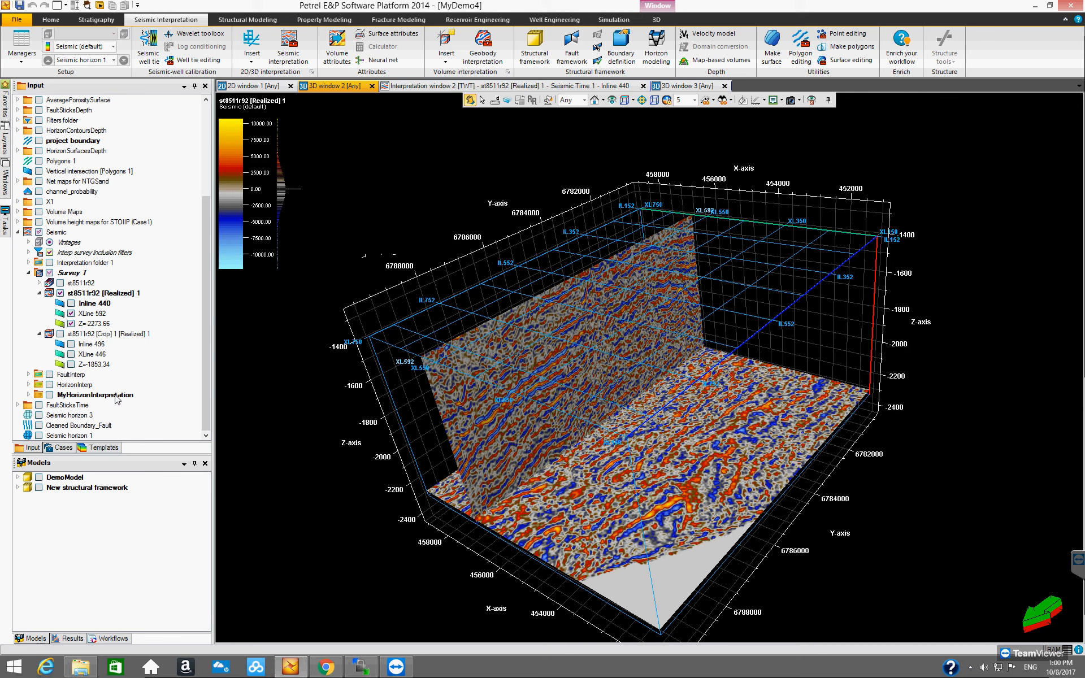
{"action": "left_click", "coordinate": [29, 384]}
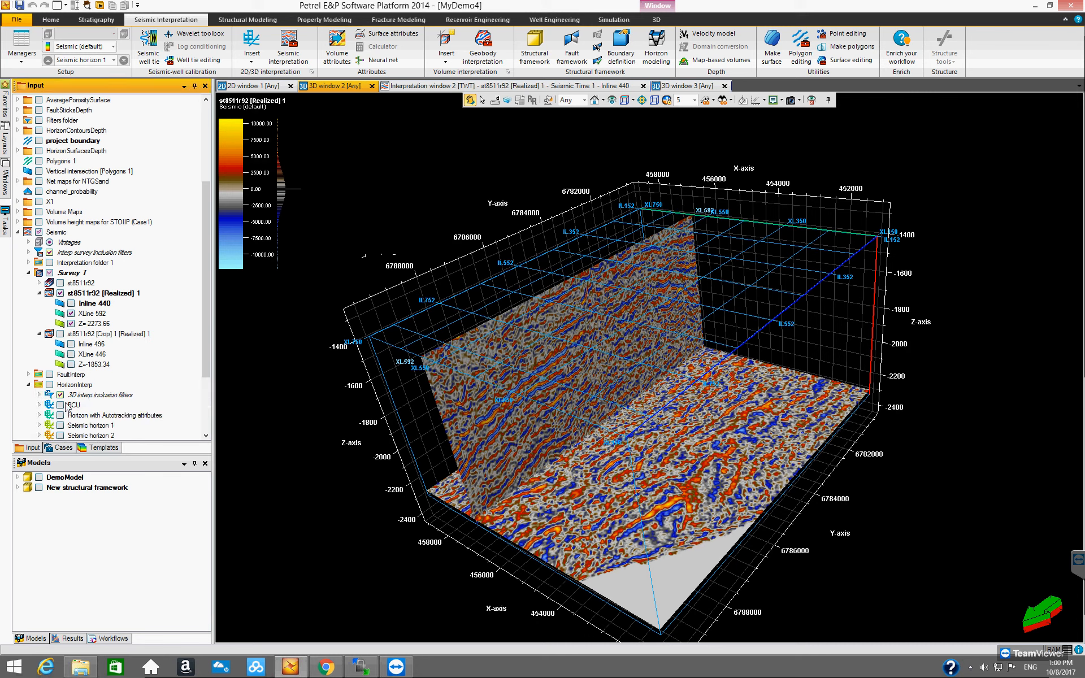
{"action": "scroll", "coordinate": [203, 339], "scroll_direction": "down", "scroll_amount": 3}
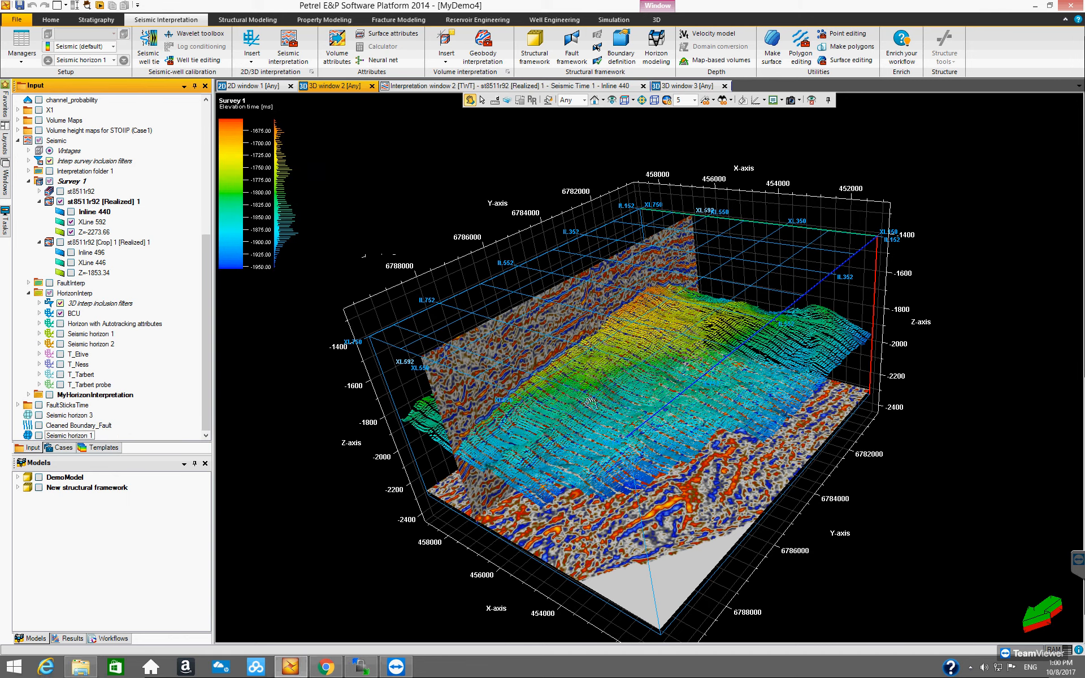
{"action": "left_click_drag", "start_coordinate": [590, 348], "coordinate": [505, 388]}
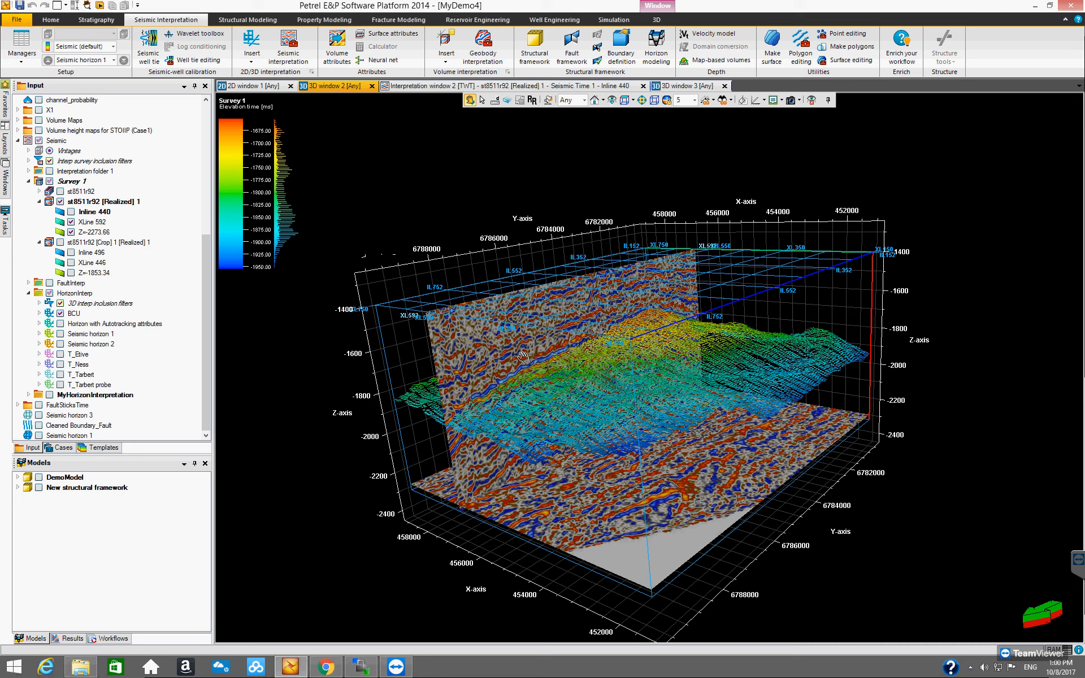
{"action": "left_click_drag", "start_coordinate": [540, 419], "coordinate": [477, 408]}
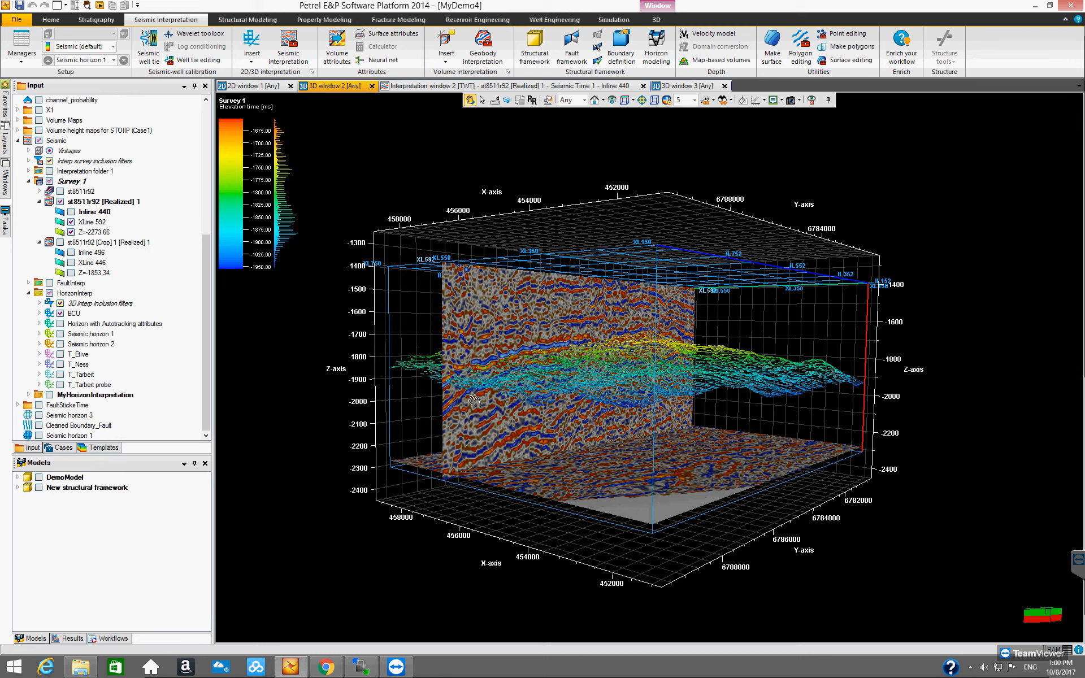
{"action": "left_click_drag", "start_coordinate": [569, 376], "coordinate": [531, 398]}
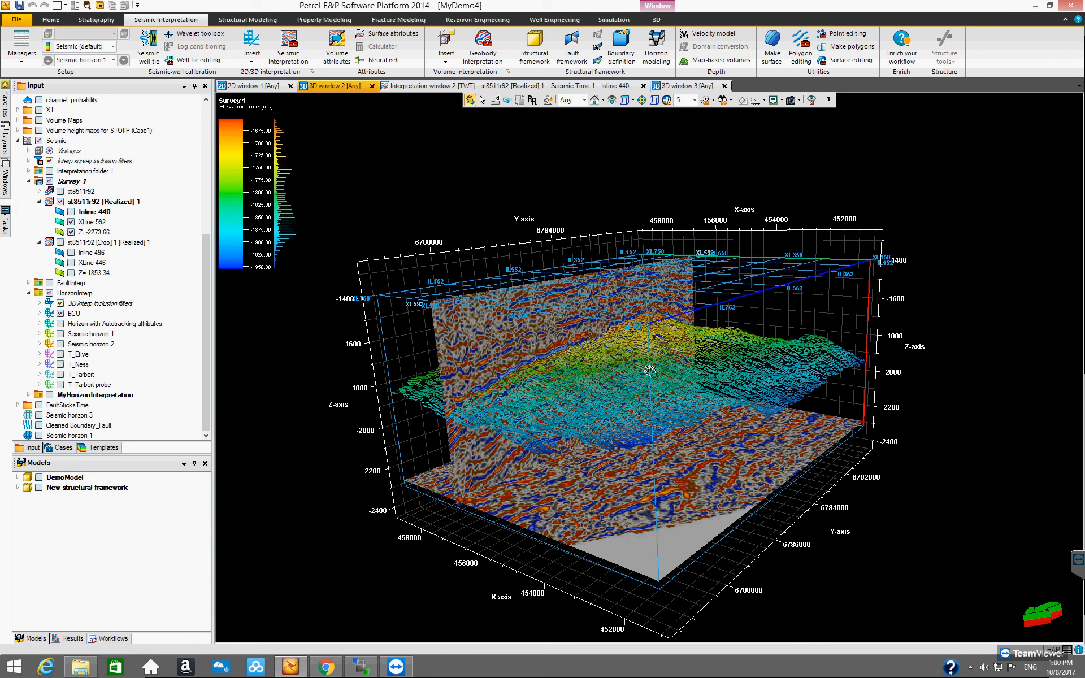
{"action": "left_click_drag", "start_coordinate": [614, 348], "coordinate": [624, 368]}
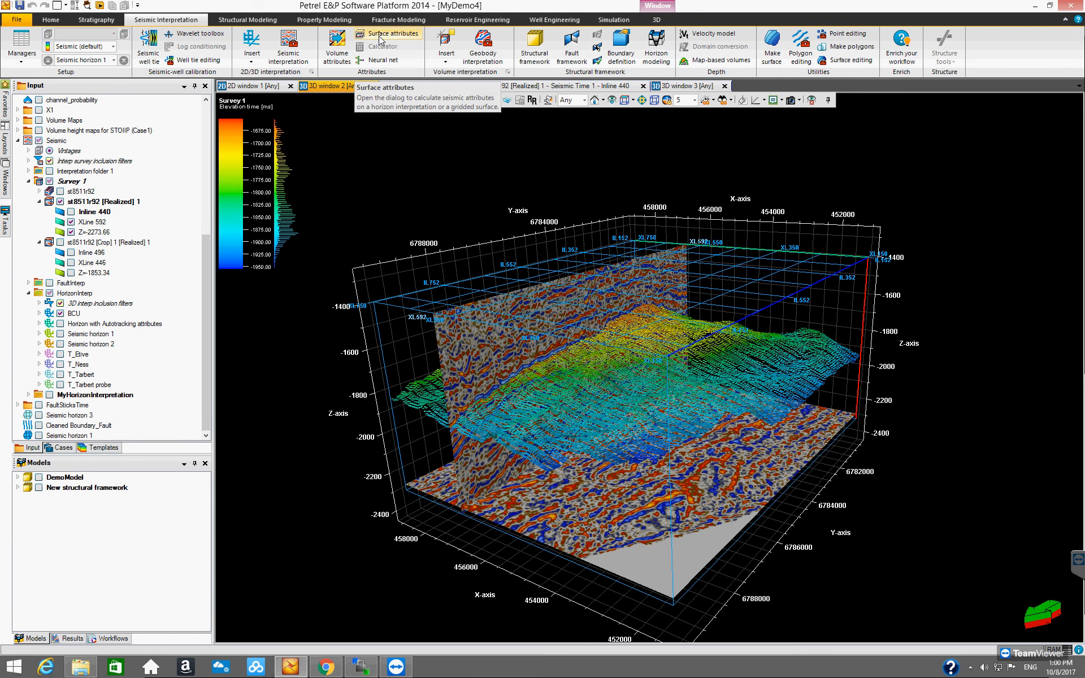
Open the surface attribute settings for review and close them without calculating.
{"action": "left_click", "coordinate": [379, 36]}
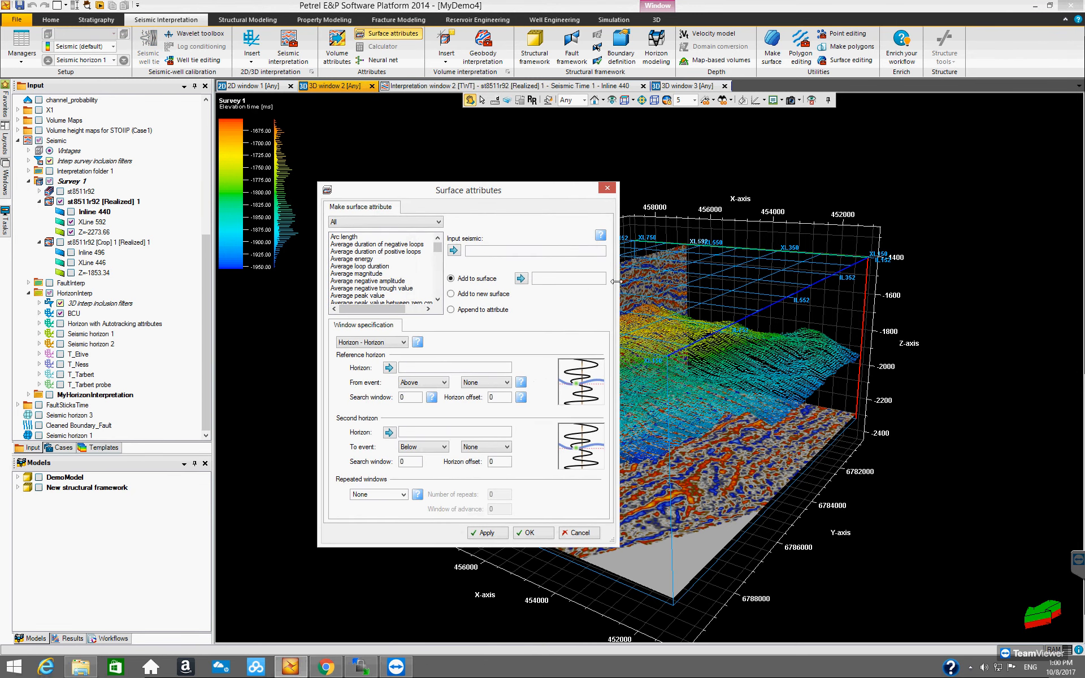
{"action": "left_click_drag", "start_coordinate": [615, 281], "coordinate": [657, 285]}
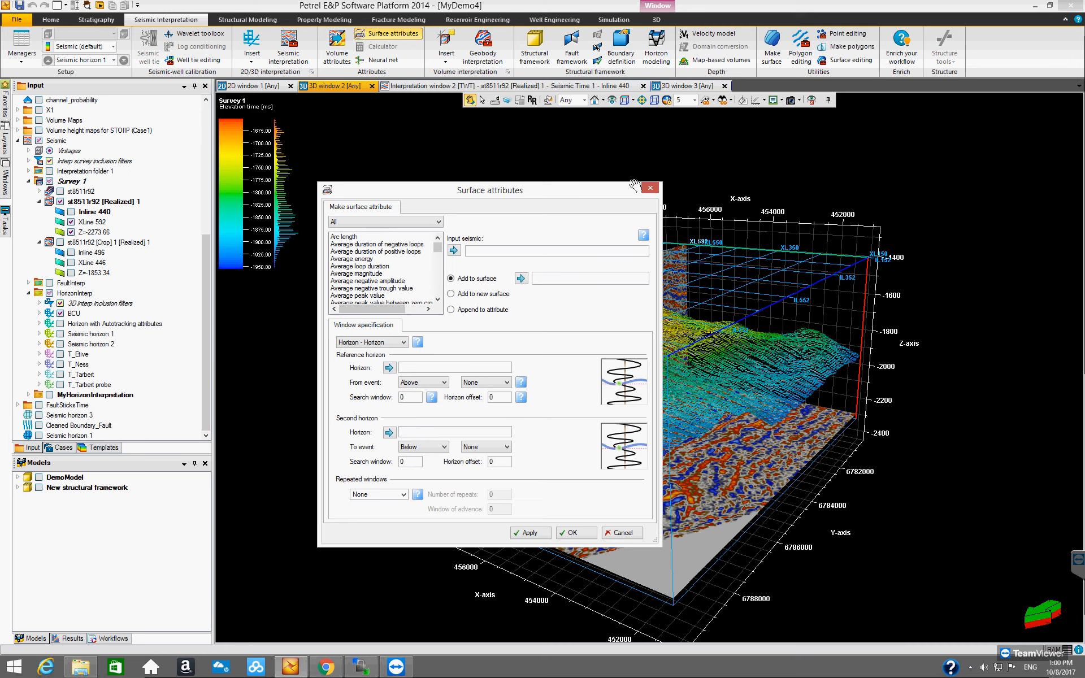
{"action": "left_click_drag", "start_coordinate": [600, 187], "coordinate": [615, 172]}
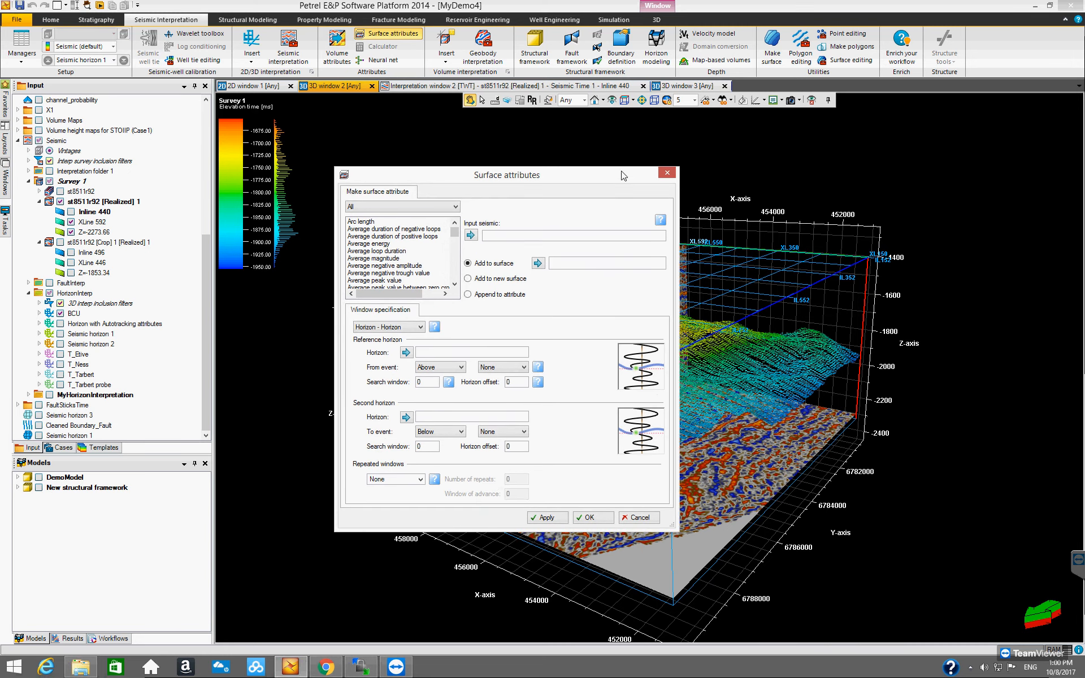
{"action": "left_click", "coordinate": [665, 173]}
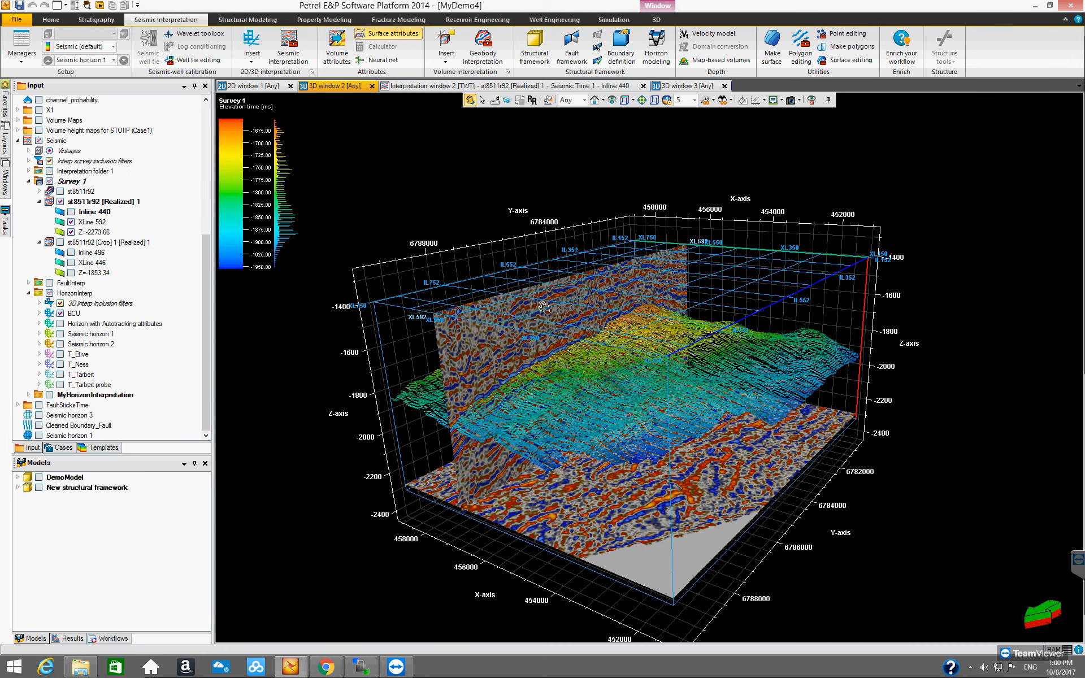
Hide the BCU horizon and add two more attribute rows to the volume attribute calculation.
{"action": "left_click_drag", "start_coordinate": [551, 353], "coordinate": [585, 362]}
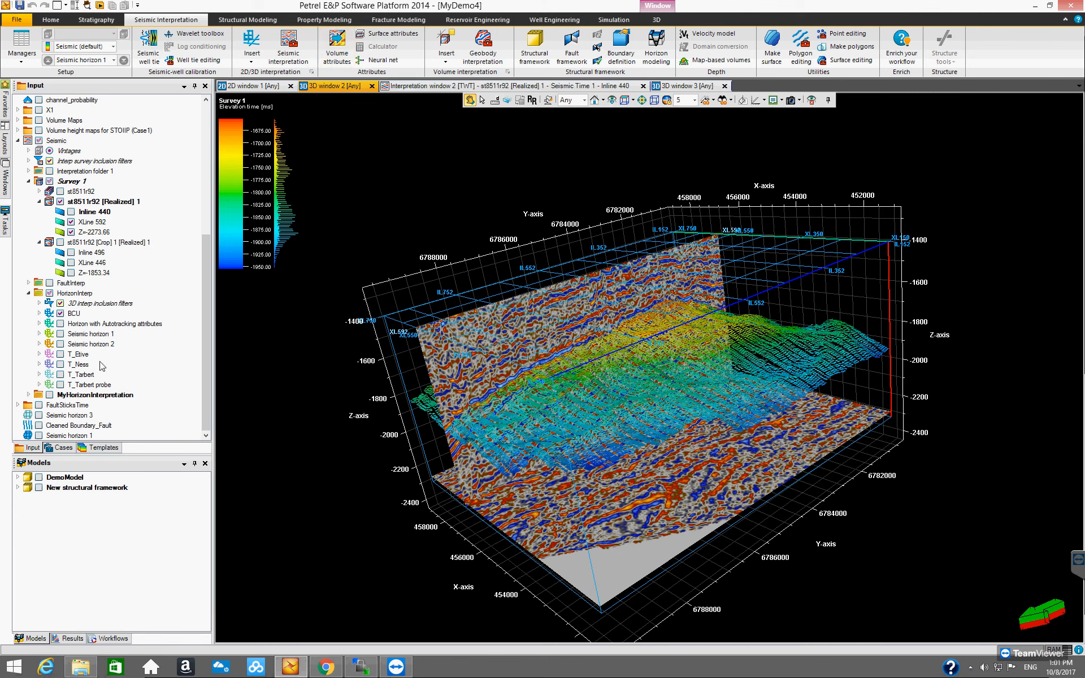
{"action": "left_click", "coordinate": [61, 313]}
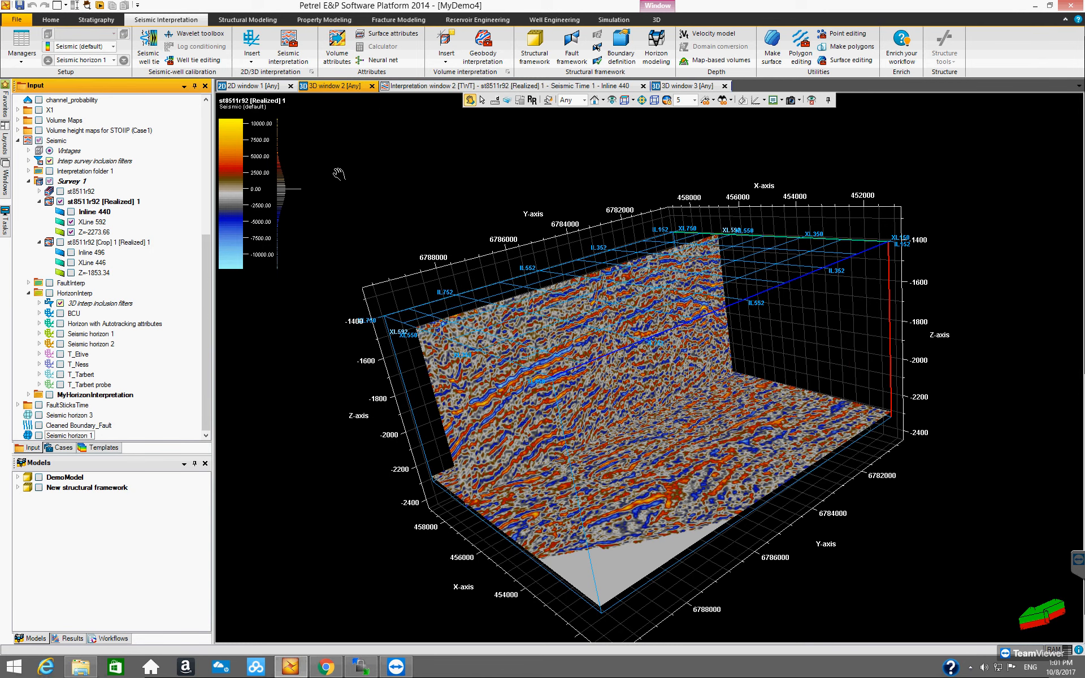
{"action": "left_click", "coordinate": [336, 50]}
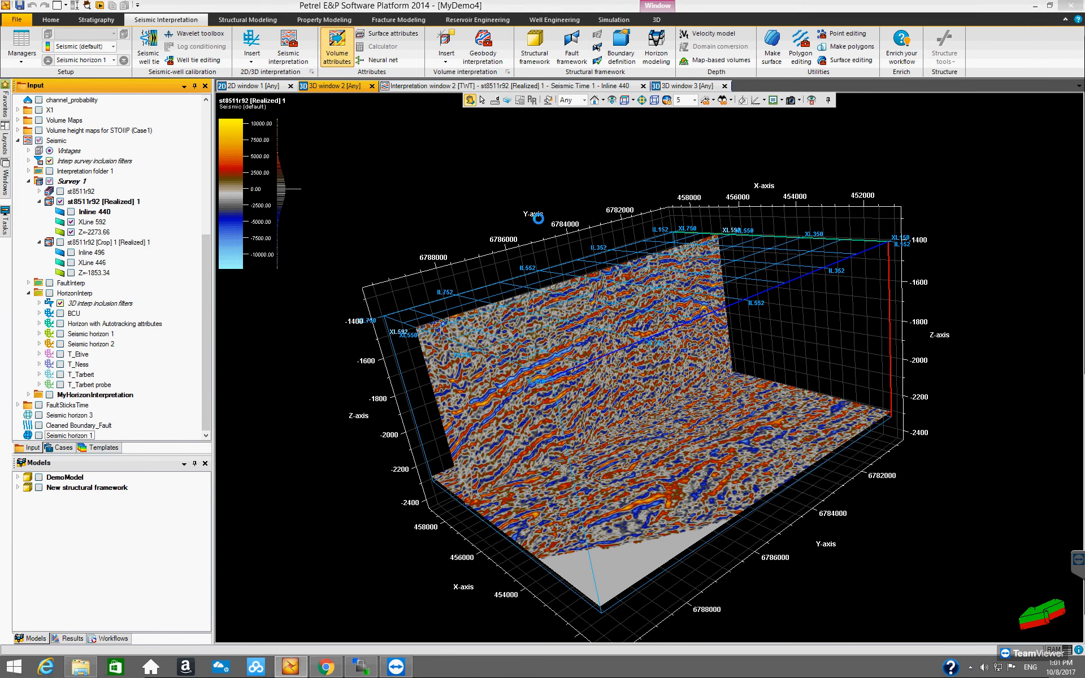
{"action": "left_click_drag", "start_coordinate": [499, 170], "coordinate": [551, 173]}
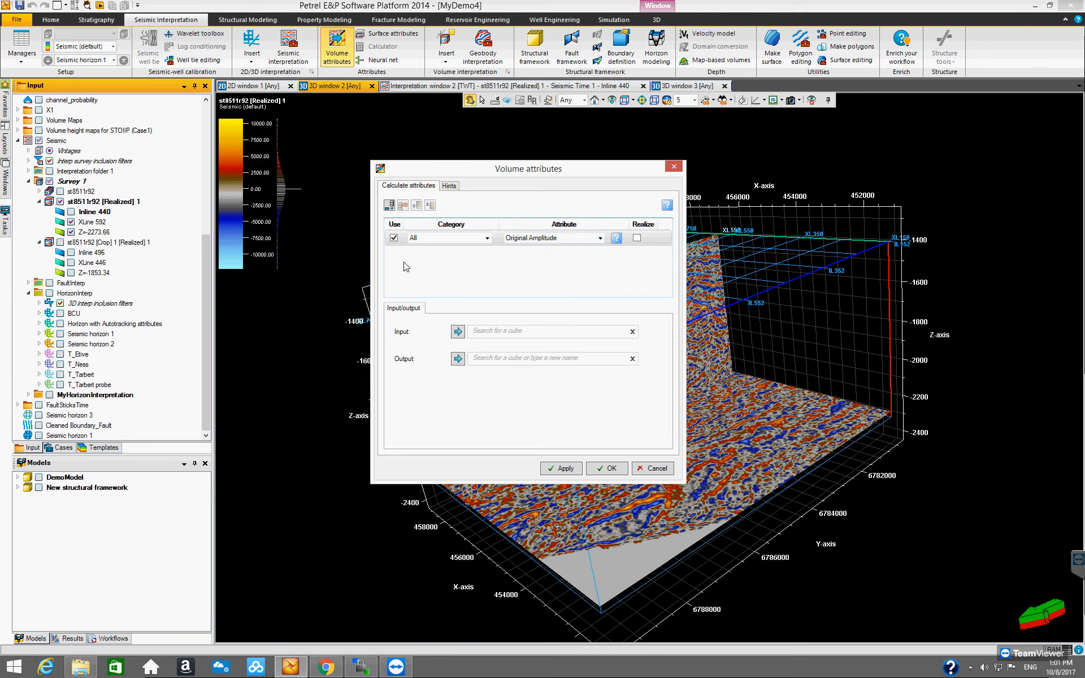
{"action": "left_click", "coordinate": [389, 206]}
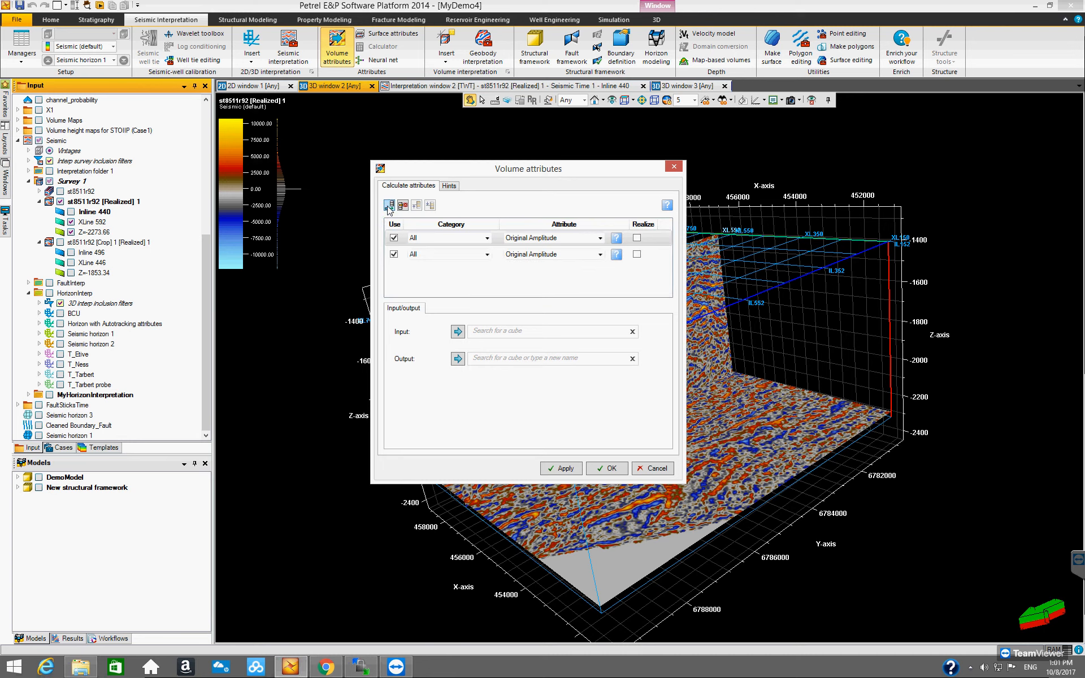
{"action": "left_click", "coordinate": [389, 206]}
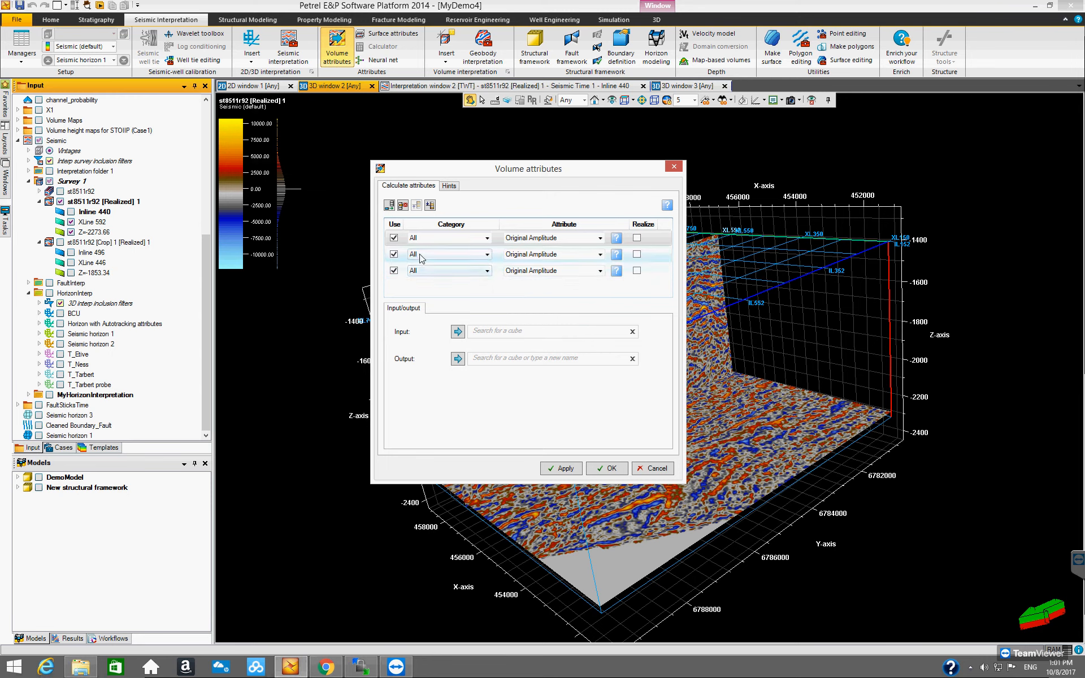
Set the three volume attributes to Instantaneous phase, RMS Amplitude and Sweetness, leaving the 3D seismic display in view.
{"action": "left_click", "coordinate": [588, 238]}
{"action": "left_click", "coordinate": [586, 249]}
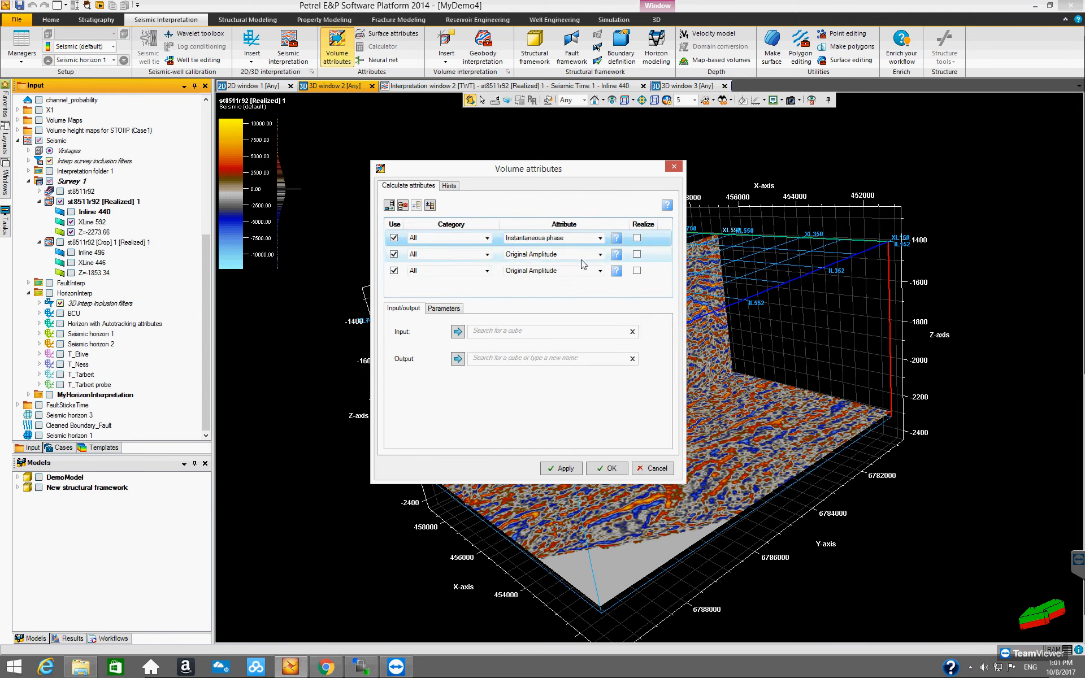
{"action": "left_click", "coordinate": [584, 257]}
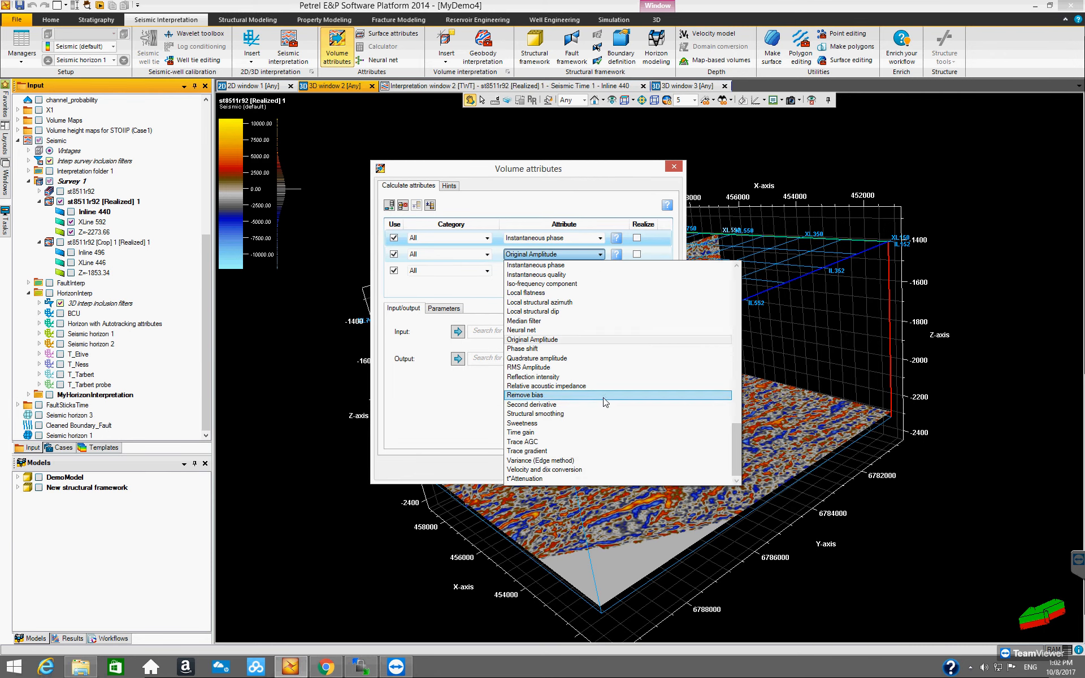
{"action": "left_click", "coordinate": [598, 367]}
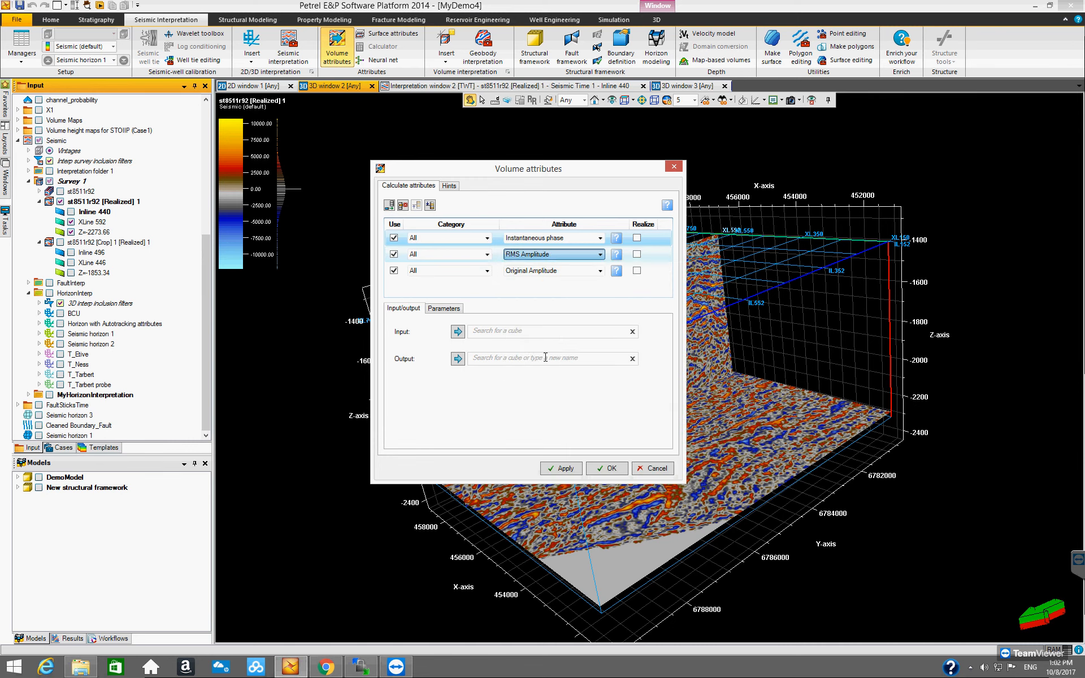
{"action": "left_click", "coordinate": [599, 270]}
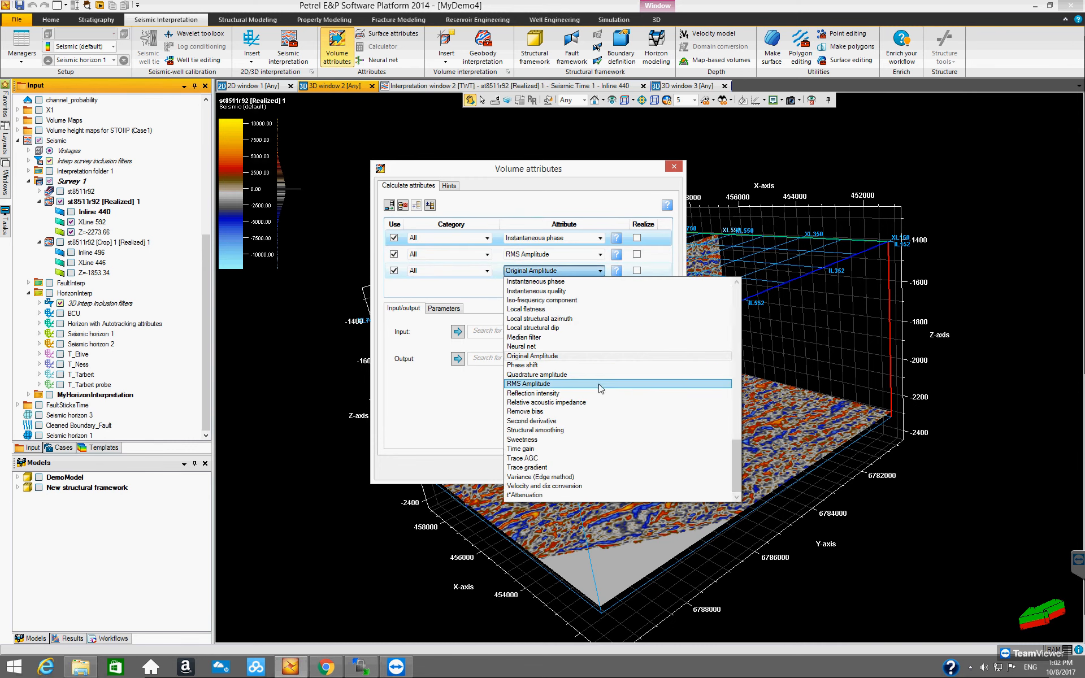
{"action": "left_click", "coordinate": [593, 440]}
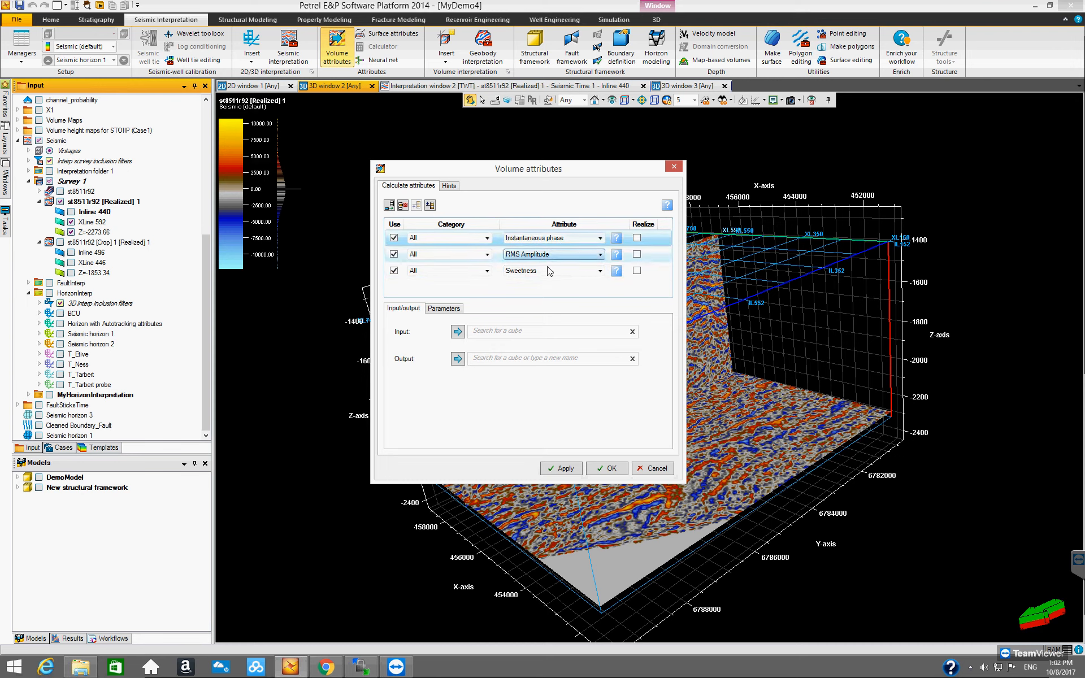
{"action": "left_click_drag", "start_coordinate": [561, 169], "coordinate": [369, 243]}
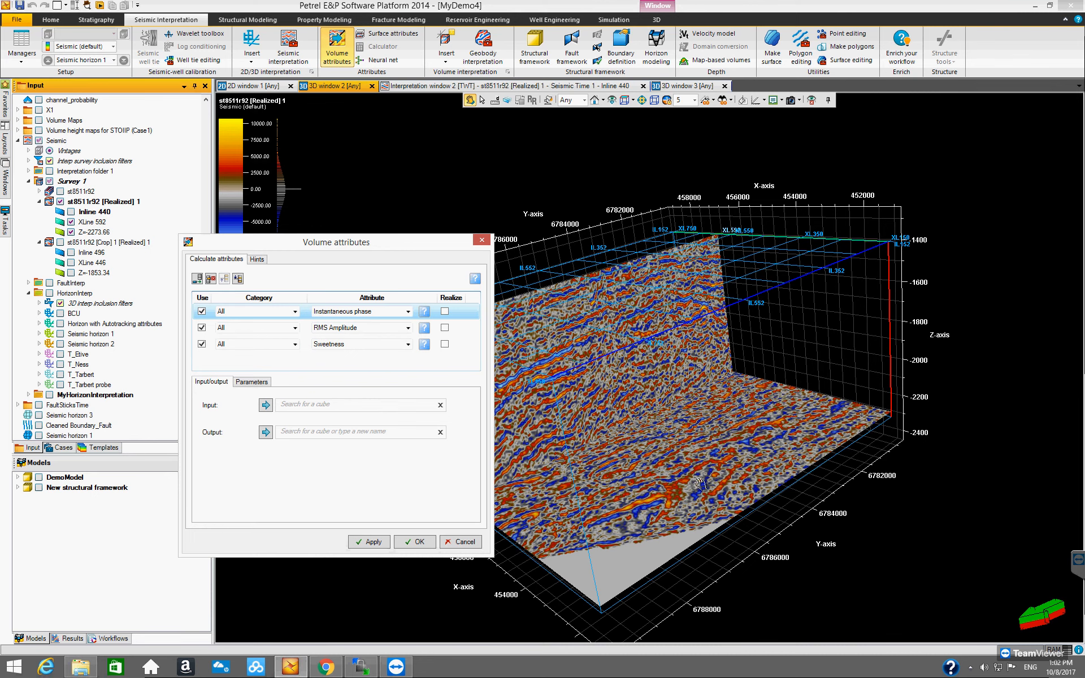
Examine the input/output and window parameter settings of the RMS Amplitude attribute, moving the volume attributes dialog over the 3D view.
{"action": "left_click_drag", "start_coordinate": [350, 248], "coordinate": [547, 170]}
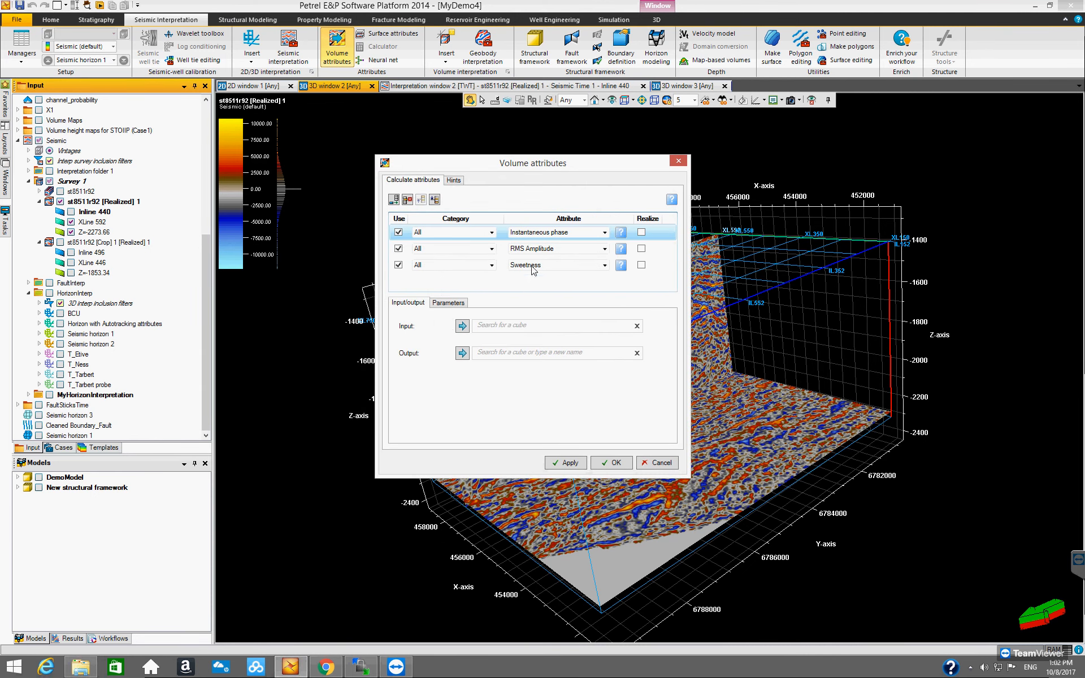
{"action": "left_click", "coordinate": [409, 254]}
{"action": "left_click", "coordinate": [449, 303]}
{"action": "left_click", "coordinate": [408, 303]}
{"action": "left_click", "coordinate": [452, 304]}
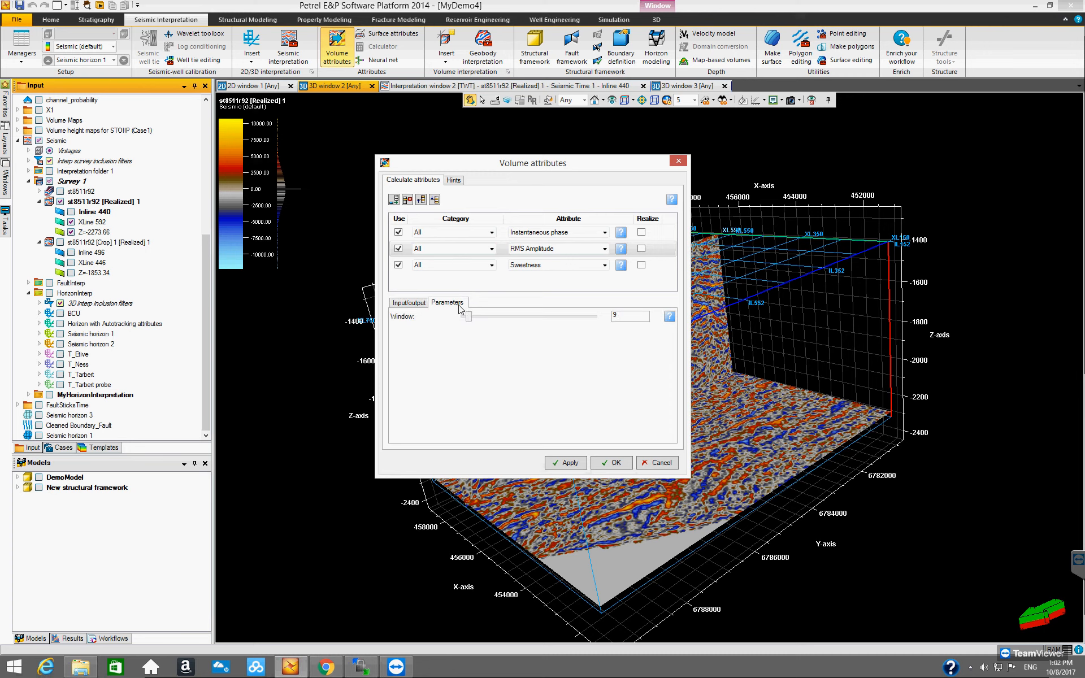
{"action": "left_click", "coordinate": [409, 303]}
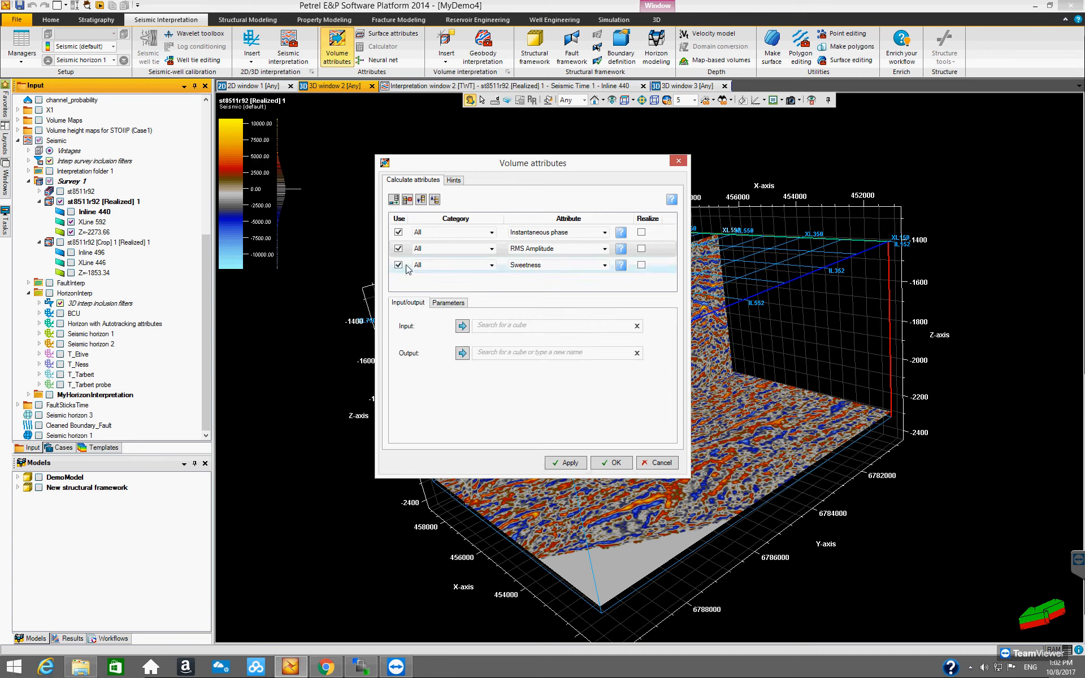
Compare the input/output settings and the window parameter of the Sweetness attribute.
{"action": "left_click", "coordinate": [408, 269]}
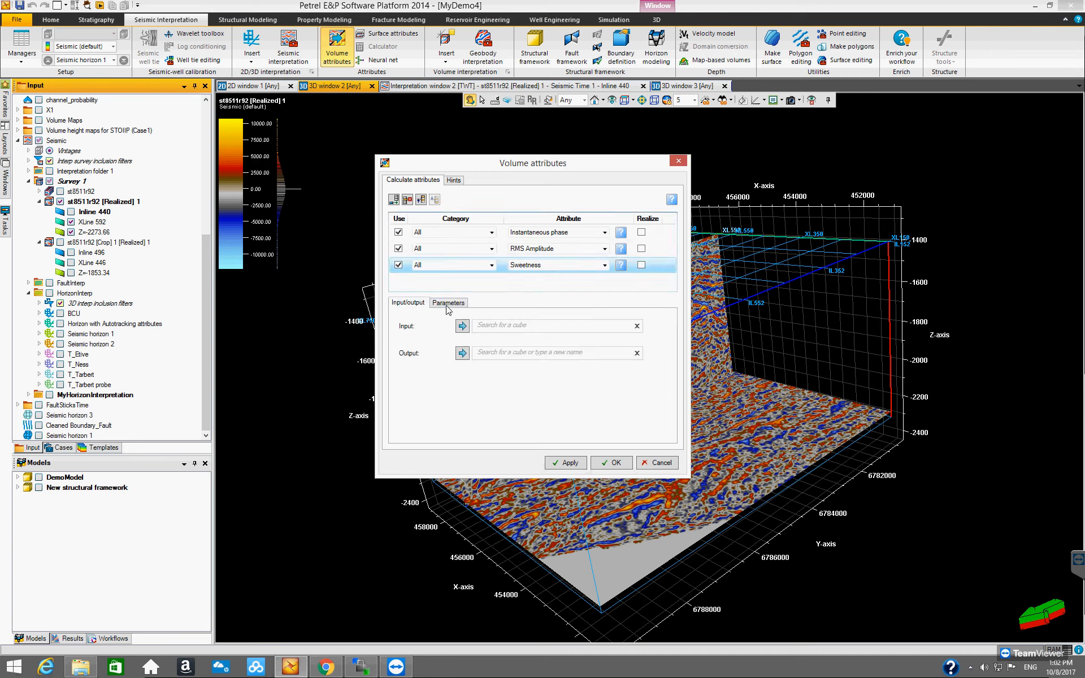
{"action": "left_click", "coordinate": [448, 304]}
{"action": "left_click", "coordinate": [409, 303]}
{"action": "left_click", "coordinate": [447, 303]}
{"action": "left_click", "coordinate": [409, 303]}
{"action": "left_click", "coordinate": [447, 303]}
{"action": "left_click", "coordinate": [412, 305]}
{"action": "left_click", "coordinate": [451, 305]}
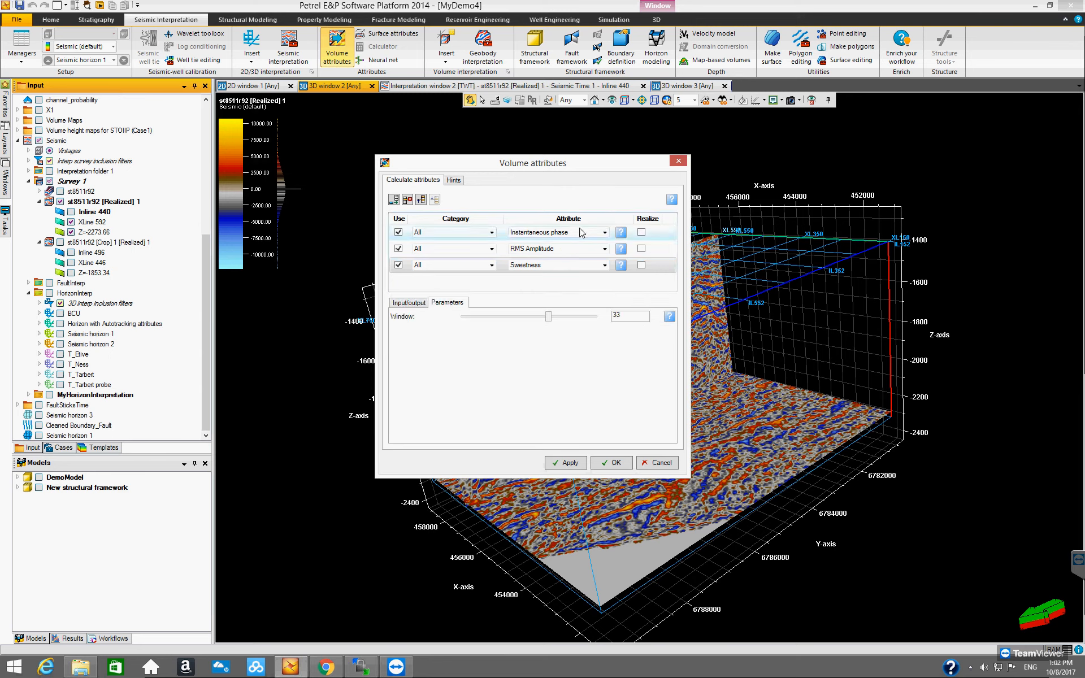
{"action": "left_click", "coordinate": [412, 303]}
{"action": "left_click", "coordinate": [455, 304]}
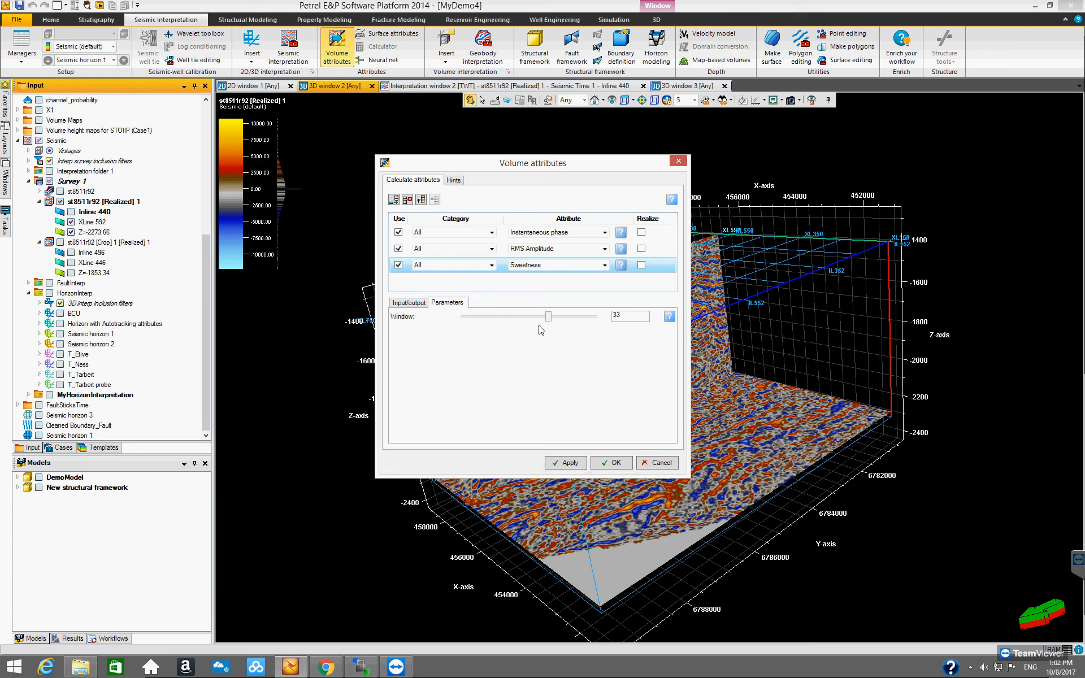
Try different window lengths for the Sweetness attribute, setting it to 37, 15 and finally 13.
{"action": "left_click_drag", "start_coordinate": [553, 321], "coordinate": [535, 320]}
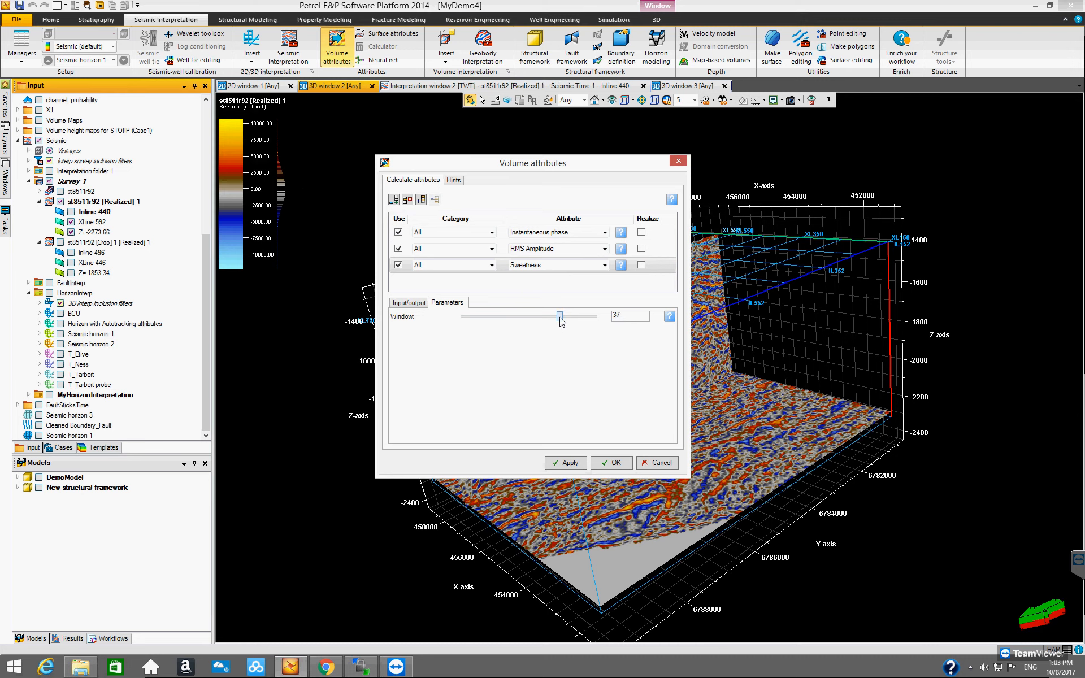
{"action": "left_click", "coordinate": [418, 305]}
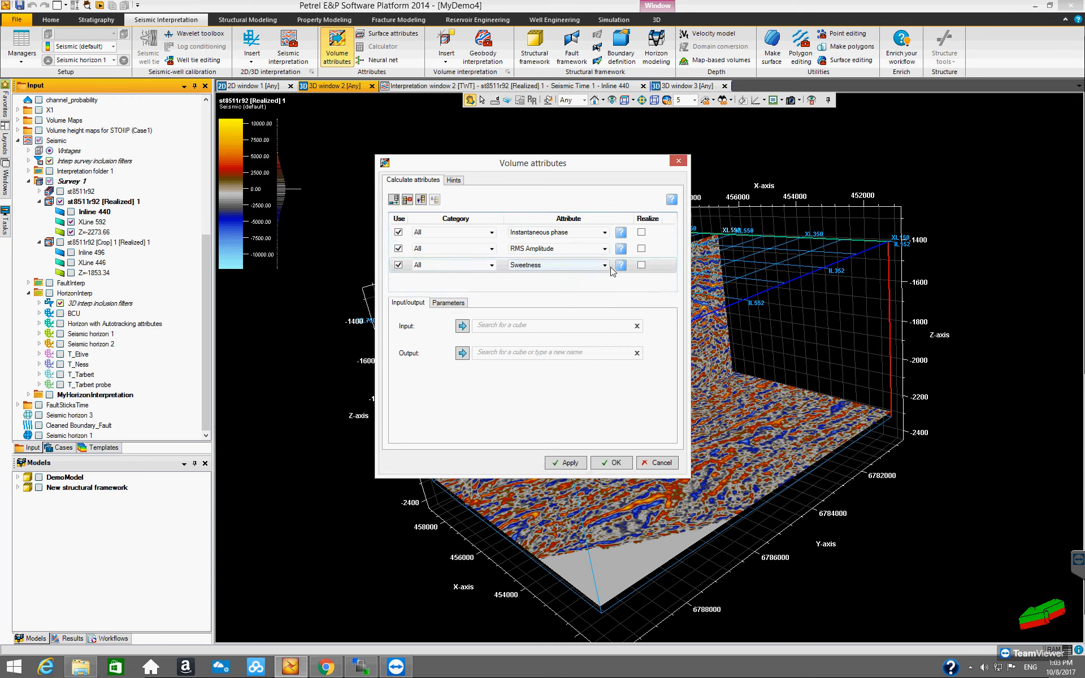
{"action": "mouse_move", "coordinate": [622, 234]}
{"action": "left_click", "coordinate": [461, 304]}
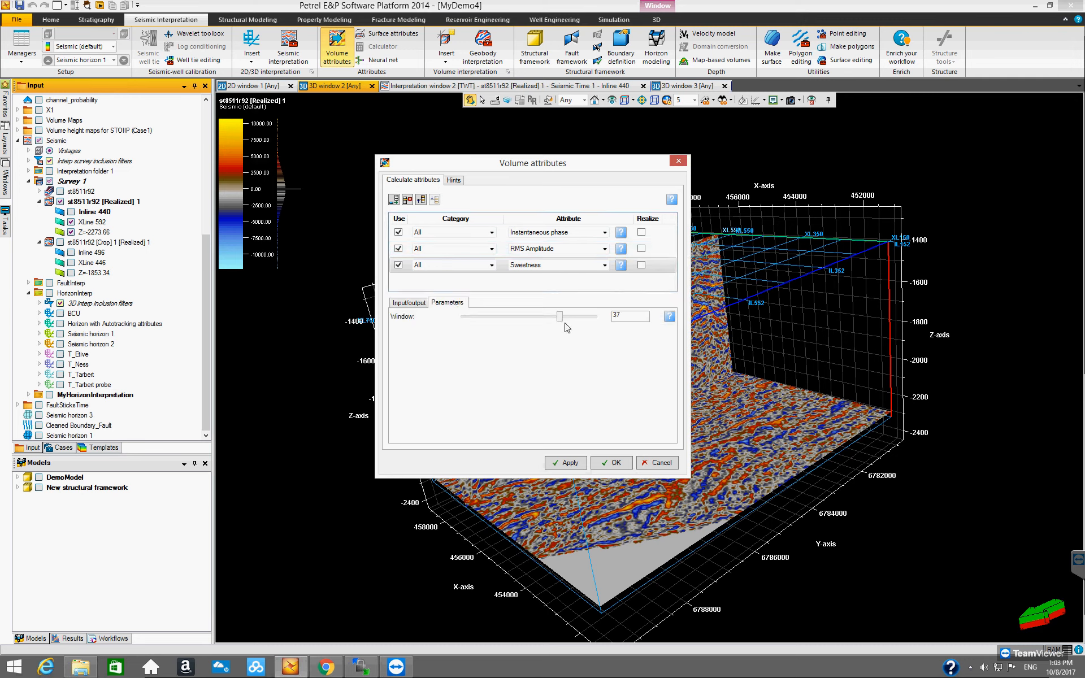
{"action": "left_click_drag", "start_coordinate": [559, 317], "coordinate": [497, 319]}
{"action": "left_click", "coordinate": [620, 248]}
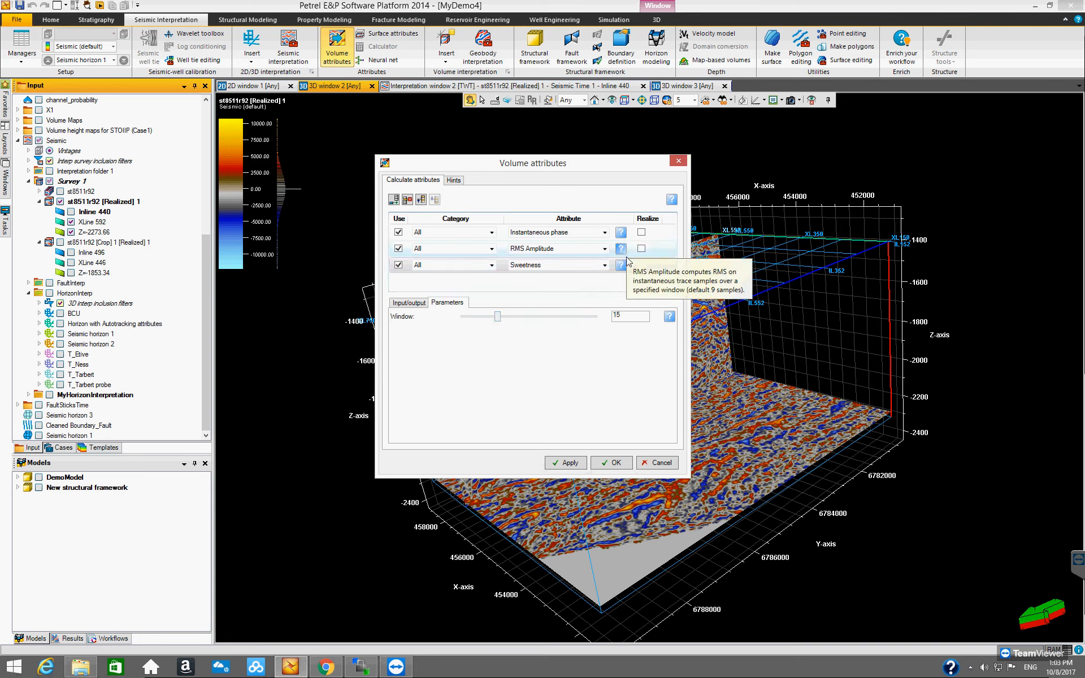
{"action": "left_click_drag", "start_coordinate": [498, 318], "coordinate": [492, 318]}
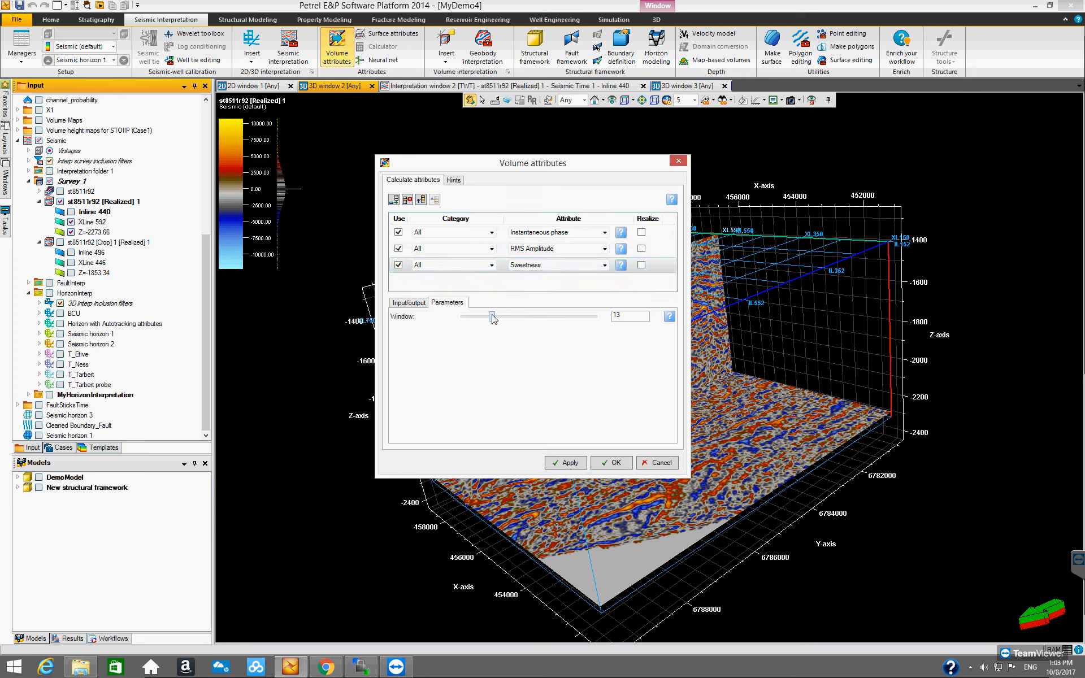
Check the window parameter of the RMS Amplitude, Sweetness and Instantaneous phase attributes in turn.
{"action": "left_click", "coordinate": [398, 249]}
{"action": "left_click", "coordinate": [398, 248]}
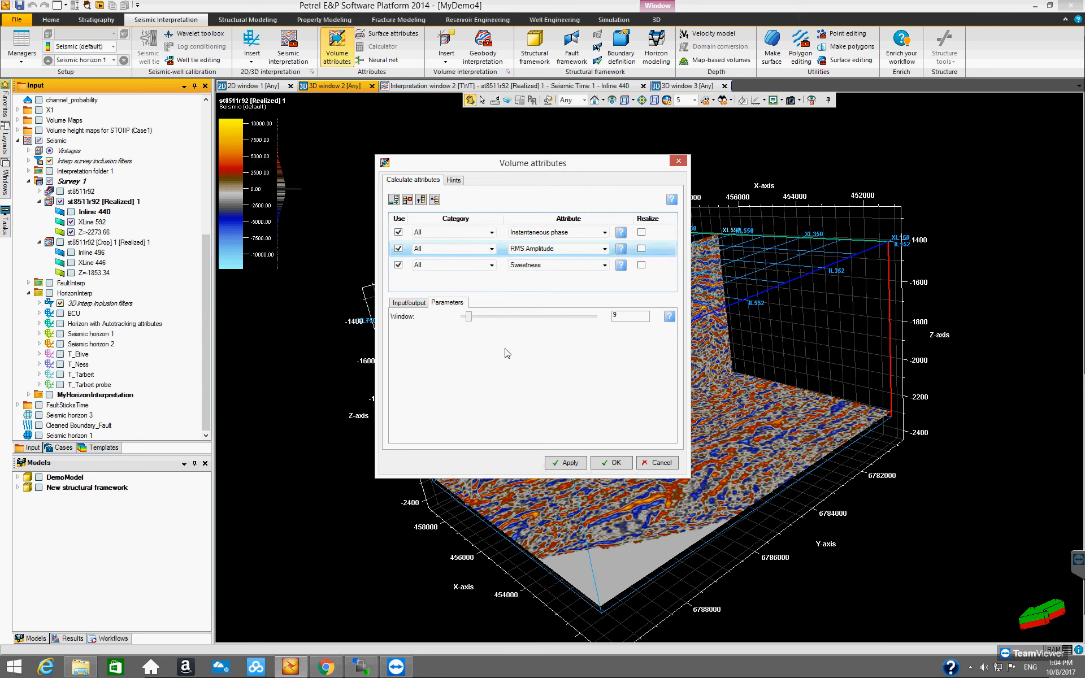
{"action": "left_click", "coordinate": [669, 269]}
{"action": "left_click", "coordinate": [664, 250]}
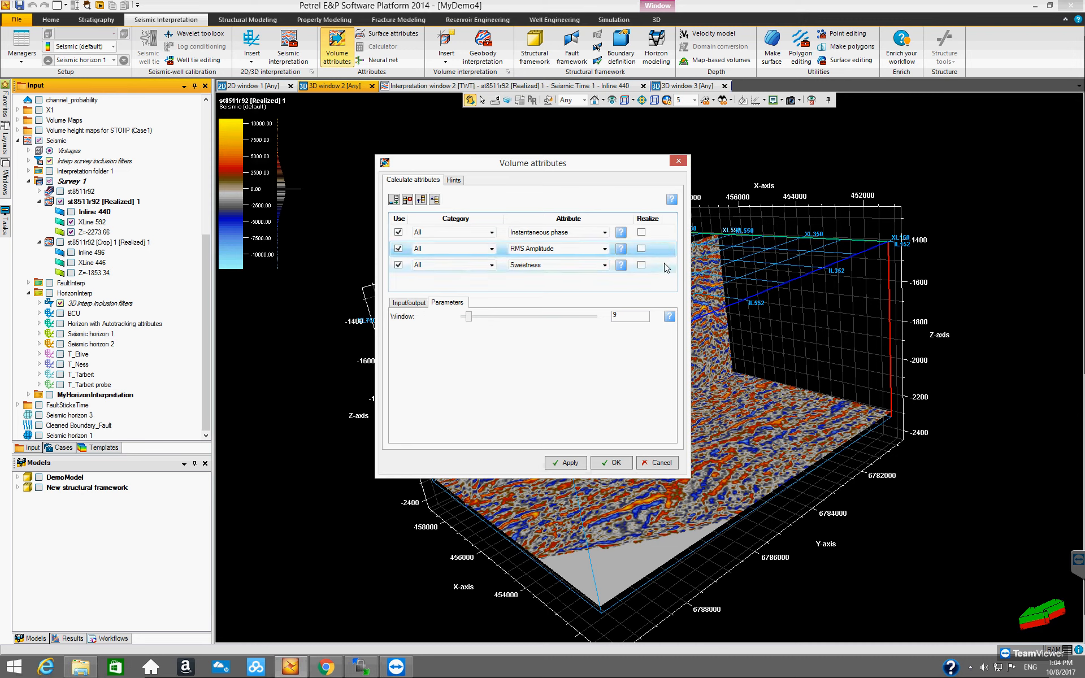
{"action": "left_click", "coordinate": [666, 266]}
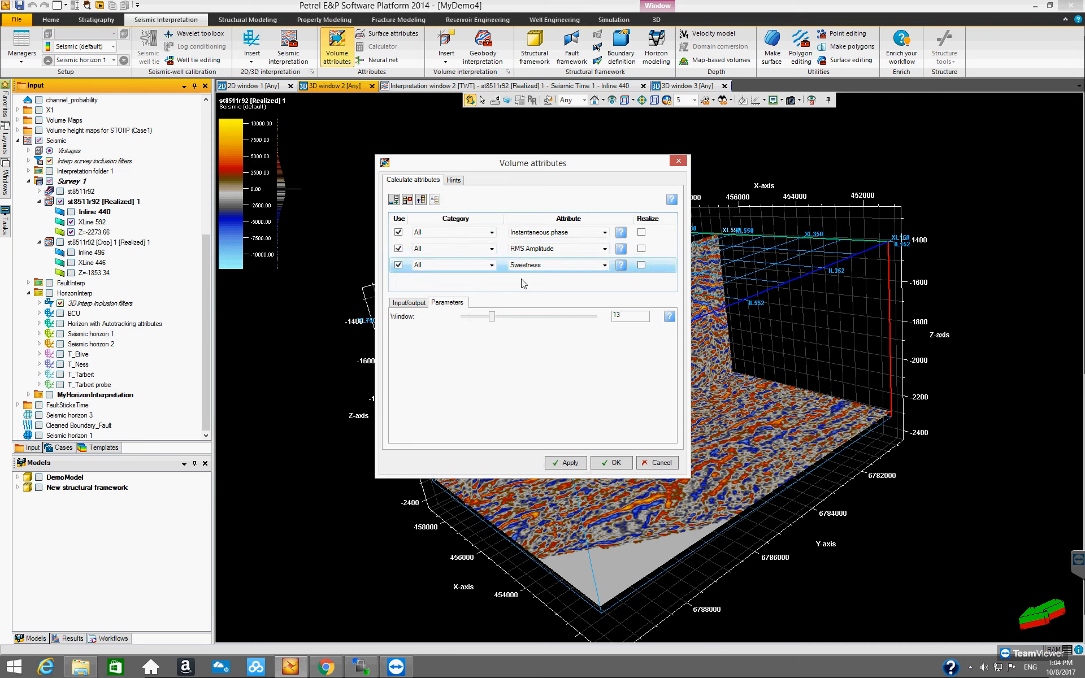
{"action": "left_click", "coordinate": [664, 236]}
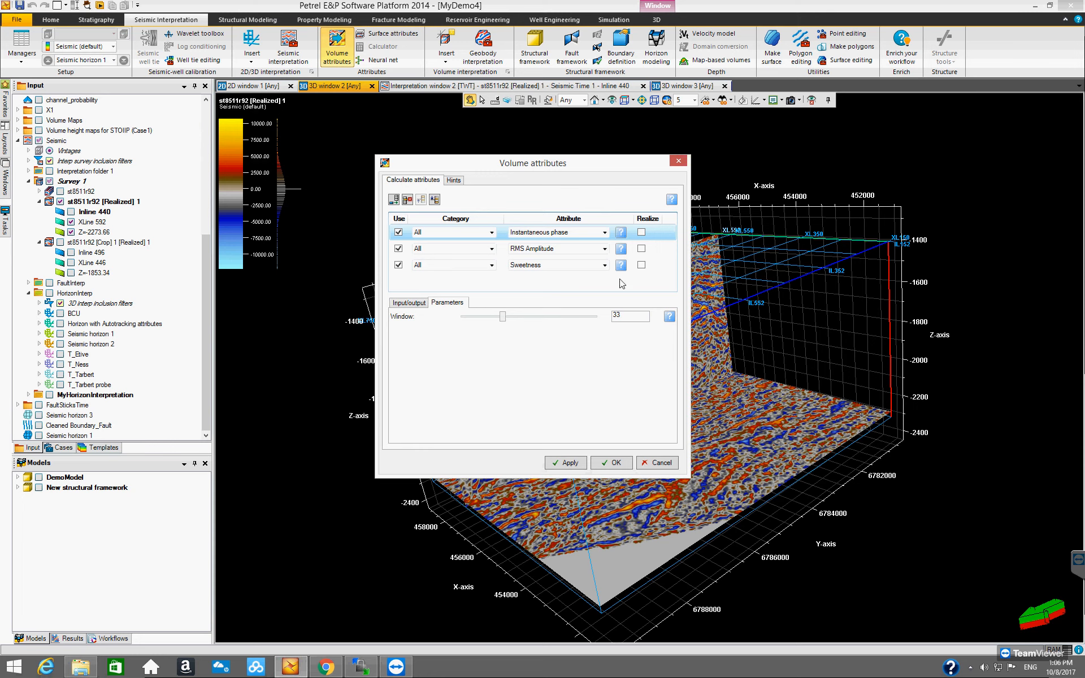
Remove the RMS Amplitude and Sweetness rows from the volume attribute calculation, keeping only Instantaneous phase.
{"action": "left_click", "coordinate": [664, 254]}
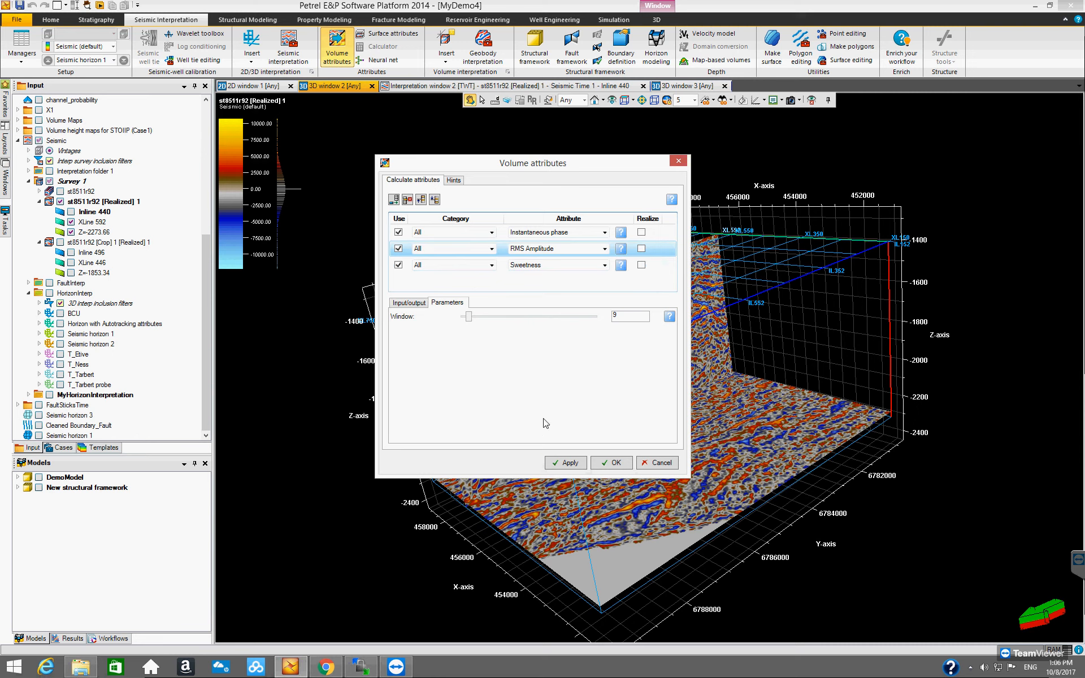
{"action": "left_click", "coordinate": [409, 201]}
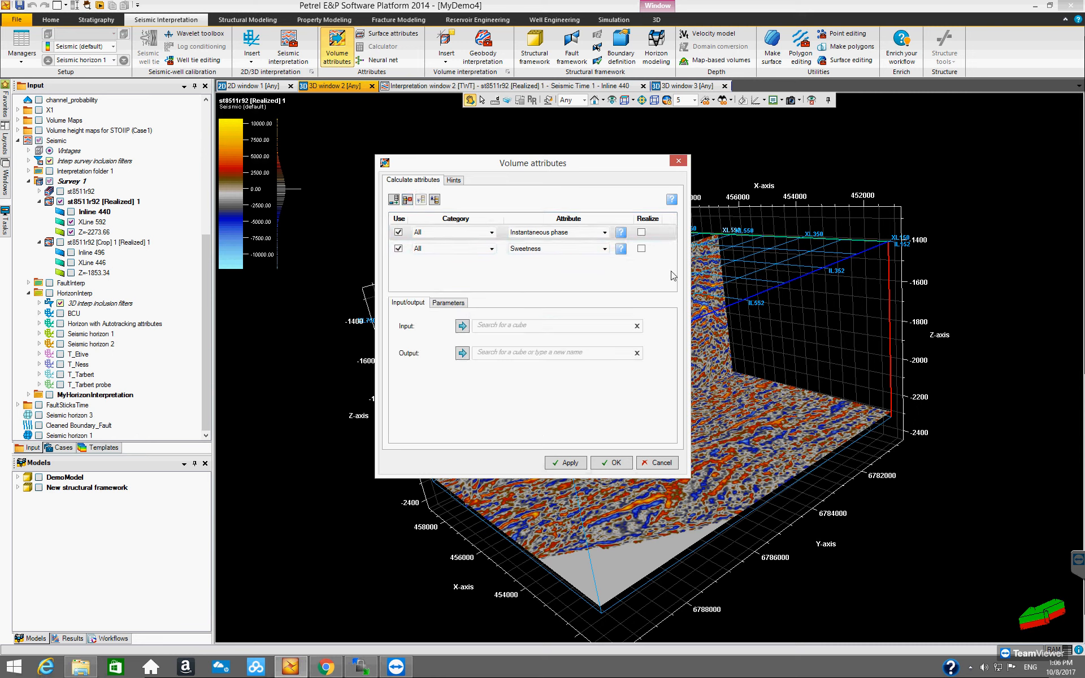
{"action": "left_click", "coordinate": [657, 250]}
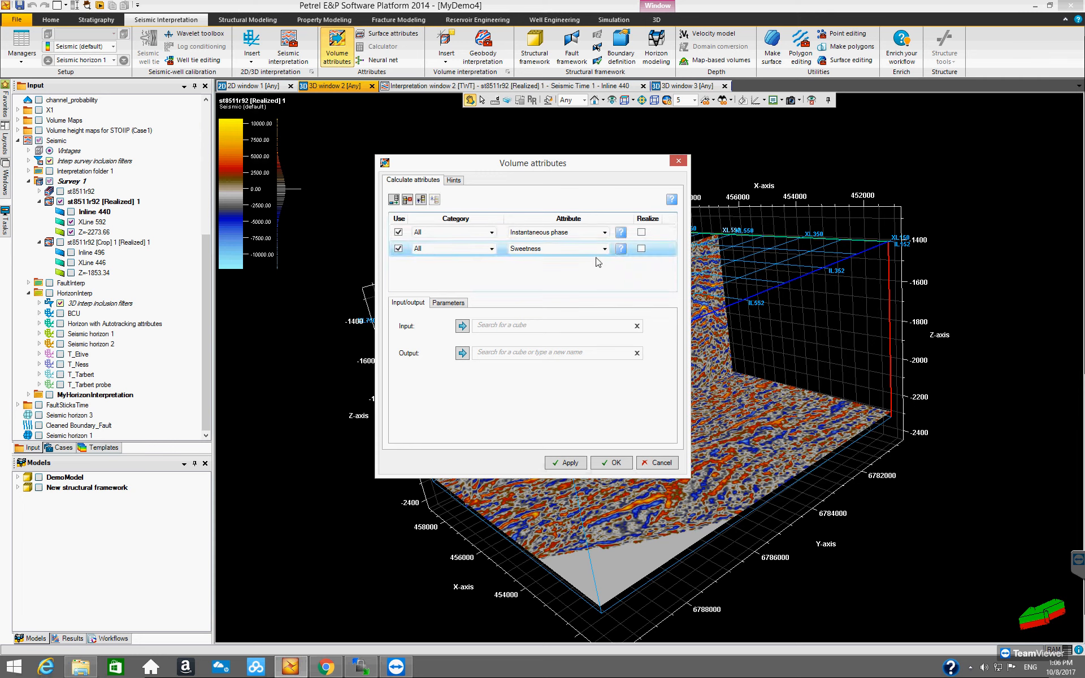
{"action": "left_click", "coordinate": [408, 199]}
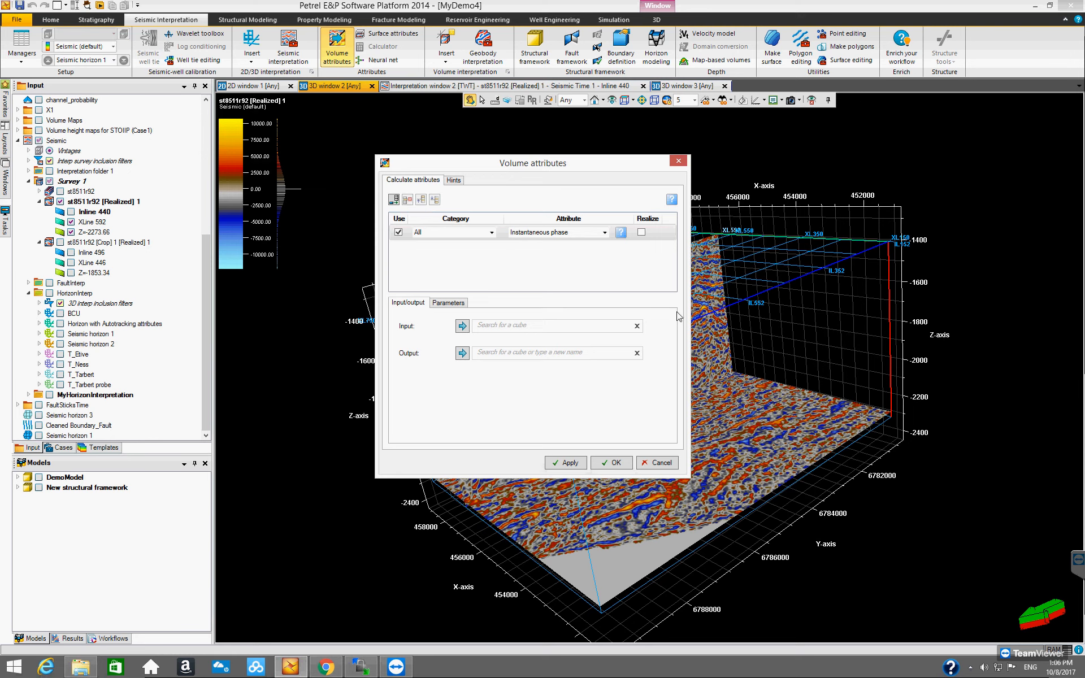
{"action": "left_click_drag", "start_coordinate": [632, 164], "coordinate": [681, 183]}
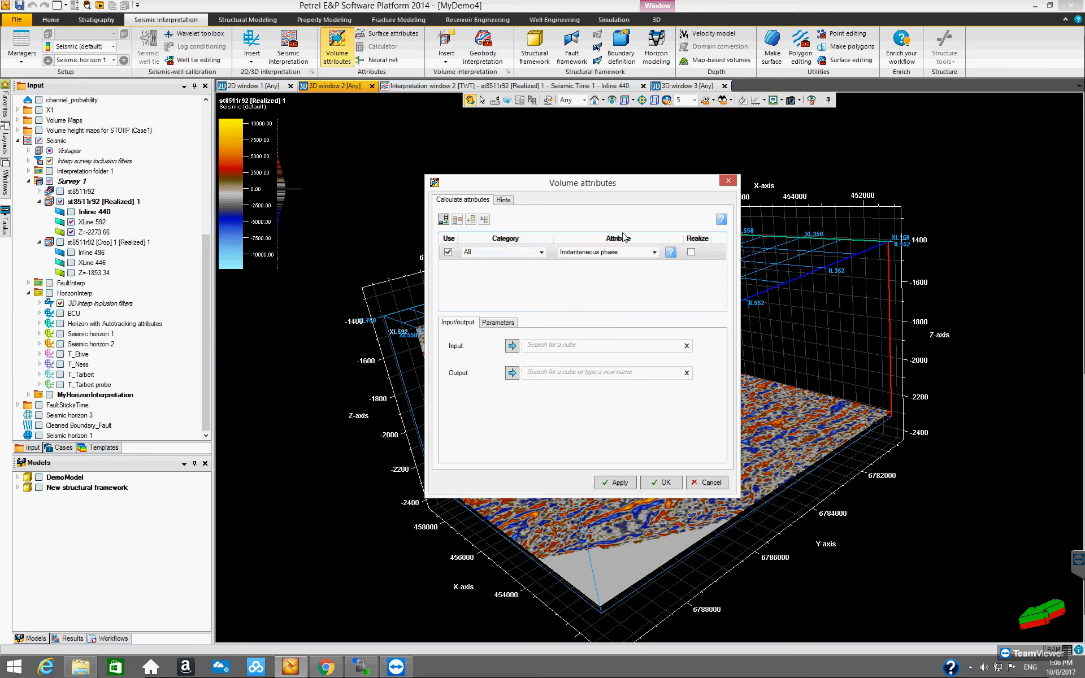
Examine the available attribute categories and the full list of volume attributes in the All category without changing the selection.
{"action": "left_click", "coordinate": [541, 252]}
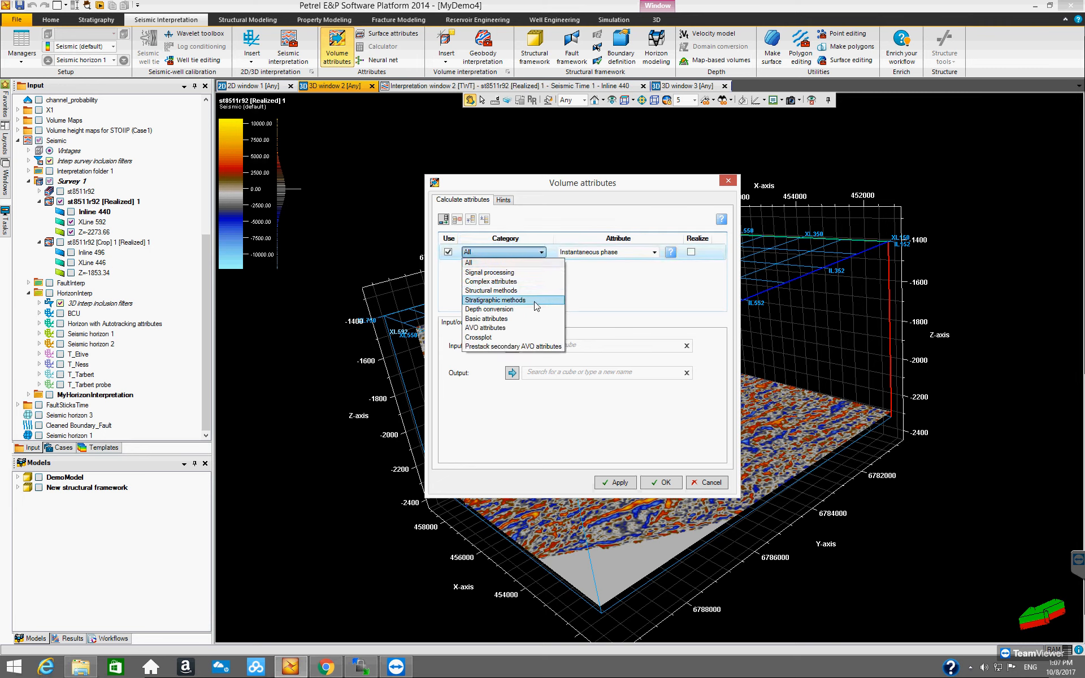
{"action": "left_click", "coordinate": [618, 290]}
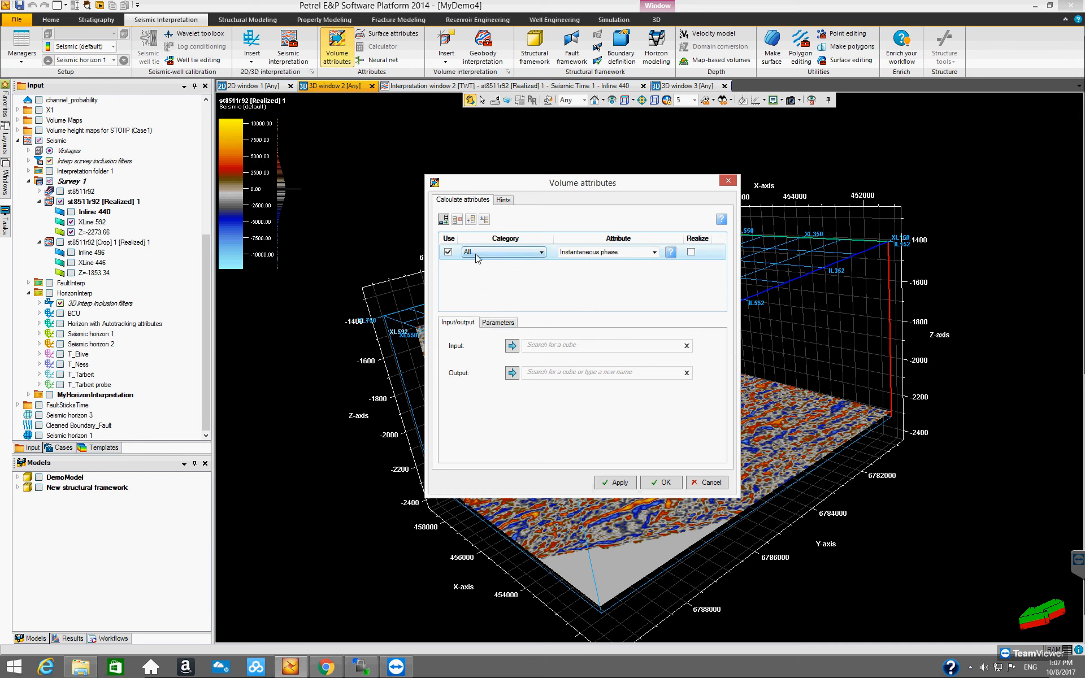
{"action": "left_click", "coordinate": [609, 252]}
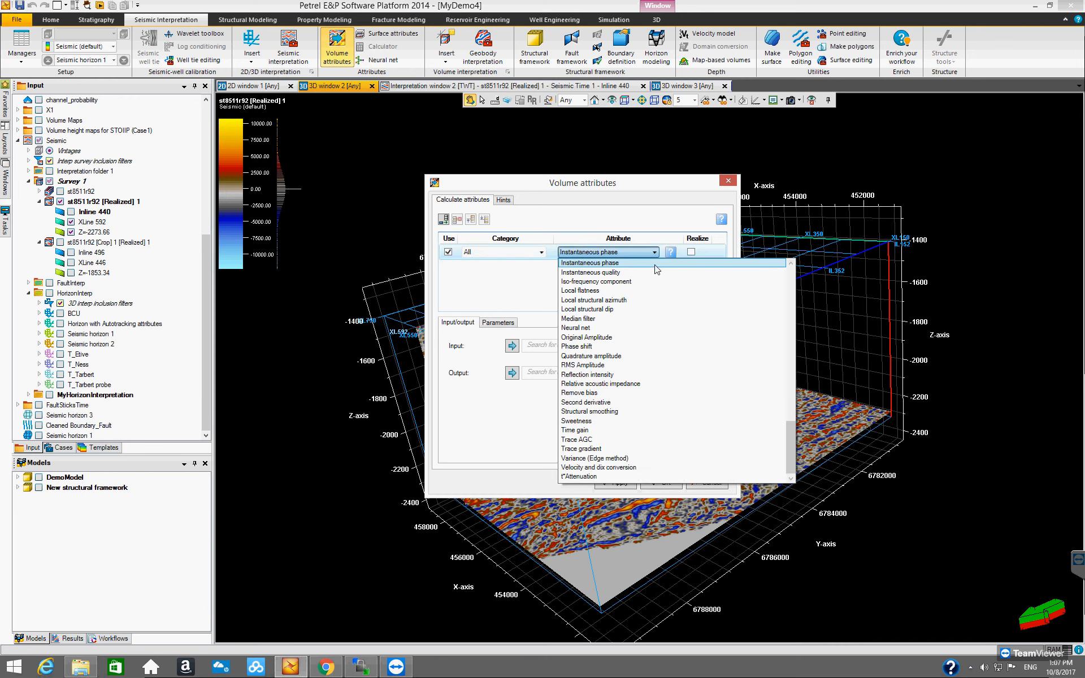
{"action": "left_click_drag", "start_coordinate": [790, 447], "coordinate": [790, 281]}
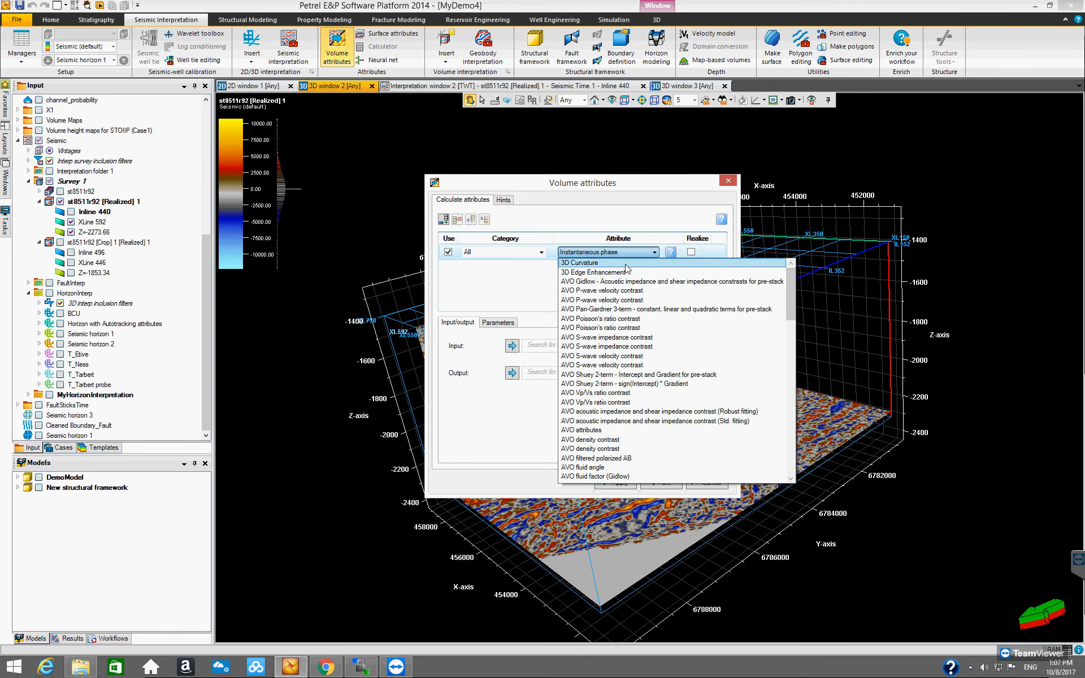
{"action": "left_click_drag", "start_coordinate": [790, 306], "coordinate": [796, 469]}
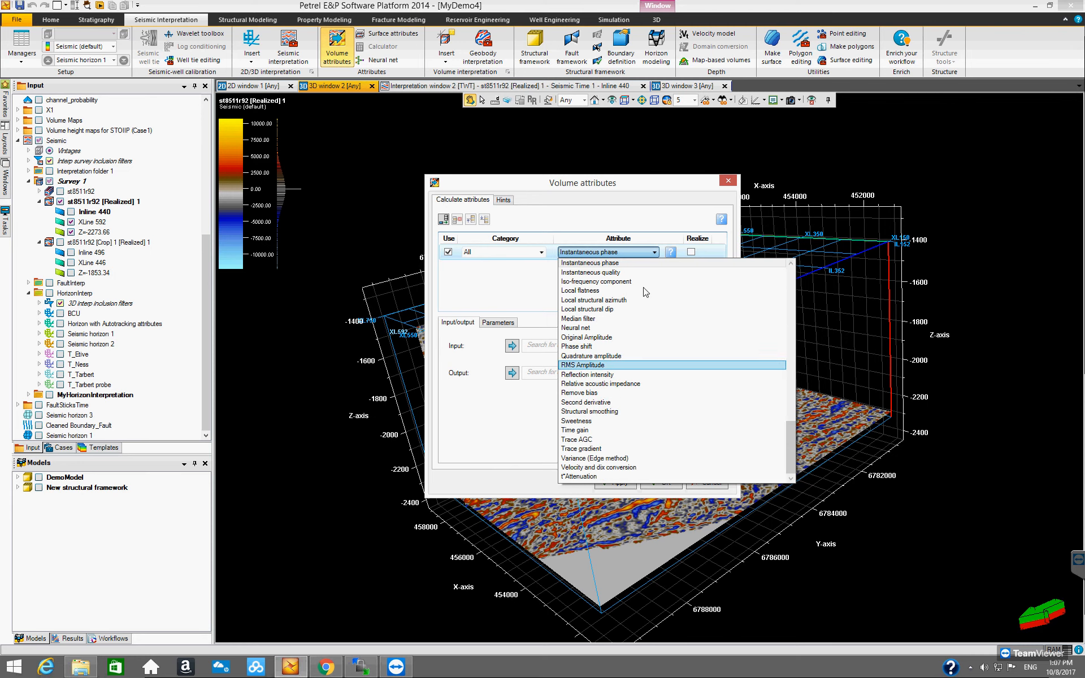
{"action": "left_click_drag", "start_coordinate": [791, 449], "coordinate": [785, 291]}
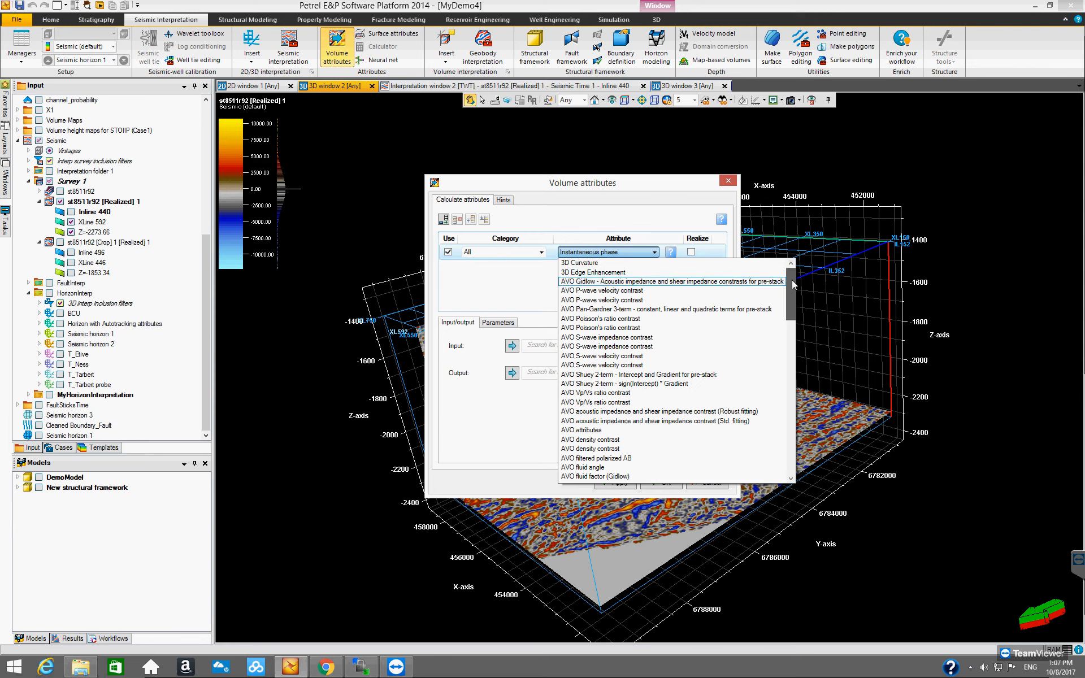
{"action": "mouse_move", "coordinate": [791, 284]}
{"action": "left_mouse_down"}
{"action": "mouse_move", "coordinate": [801, 444]}
{"action": "mouse_move", "coordinate": [786, 278]}
{"action": "left_mouse_up"}
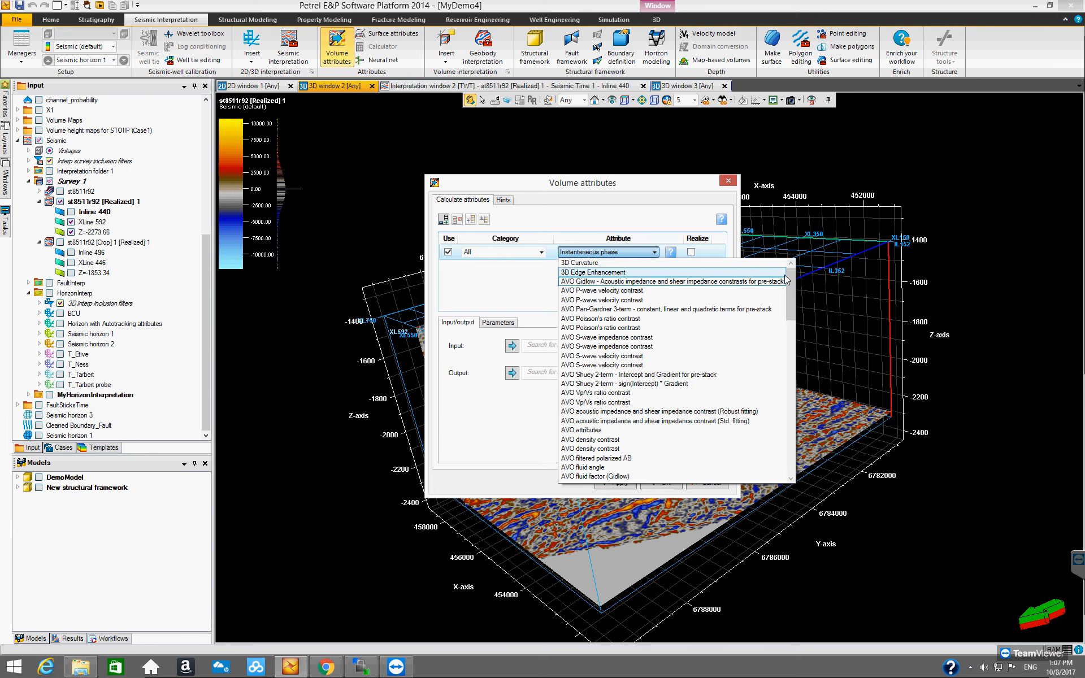
{"action": "left_click", "coordinate": [472, 300]}
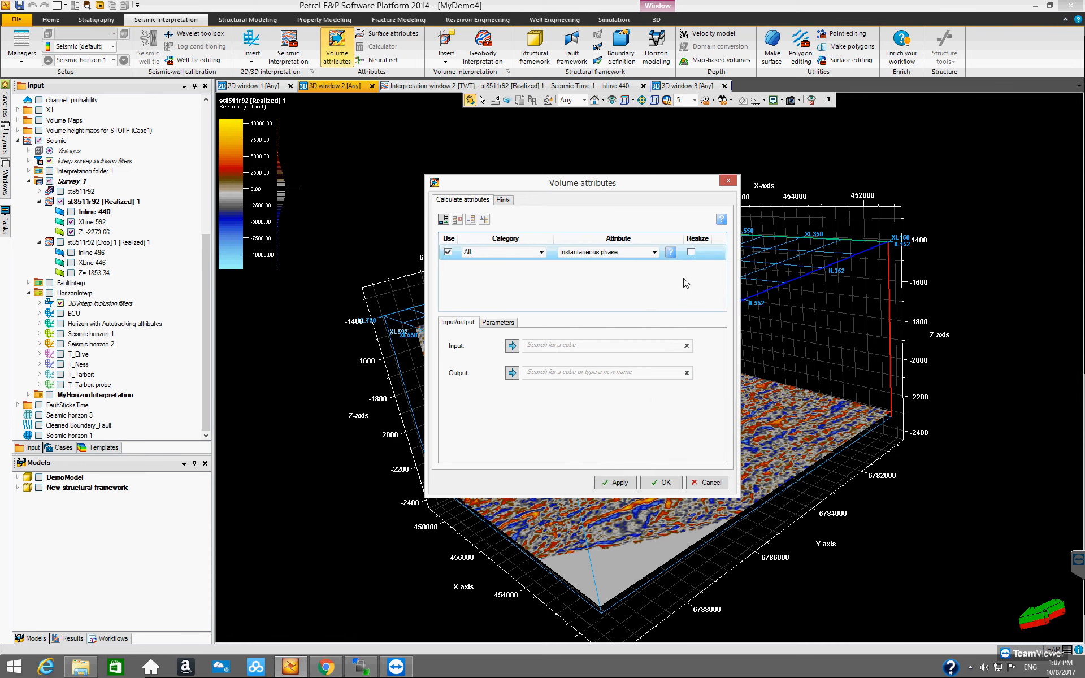
{"action": "left_click", "coordinate": [632, 252]}
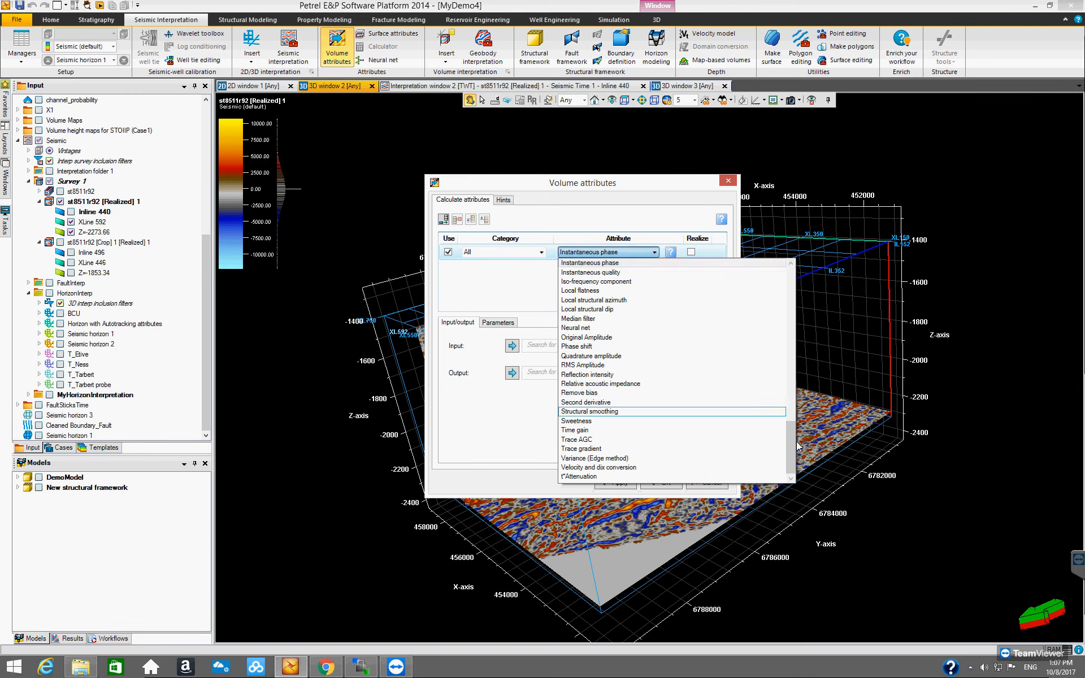
{"action": "left_click_drag", "start_coordinate": [792, 450], "coordinate": [771, 285]}
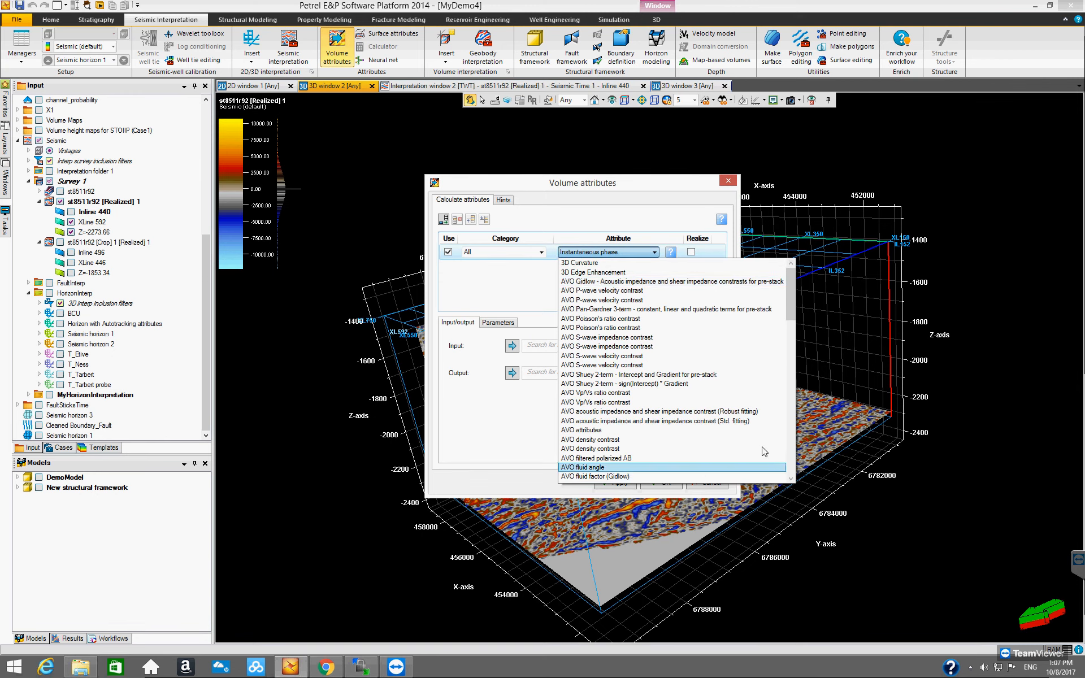
{"action": "mouse_move", "coordinate": [792, 302]}
{"action": "left_mouse_down"}
{"action": "mouse_move", "coordinate": [798, 464]}
{"action": "mouse_move", "coordinate": [791, 290]}
{"action": "left_mouse_up"}
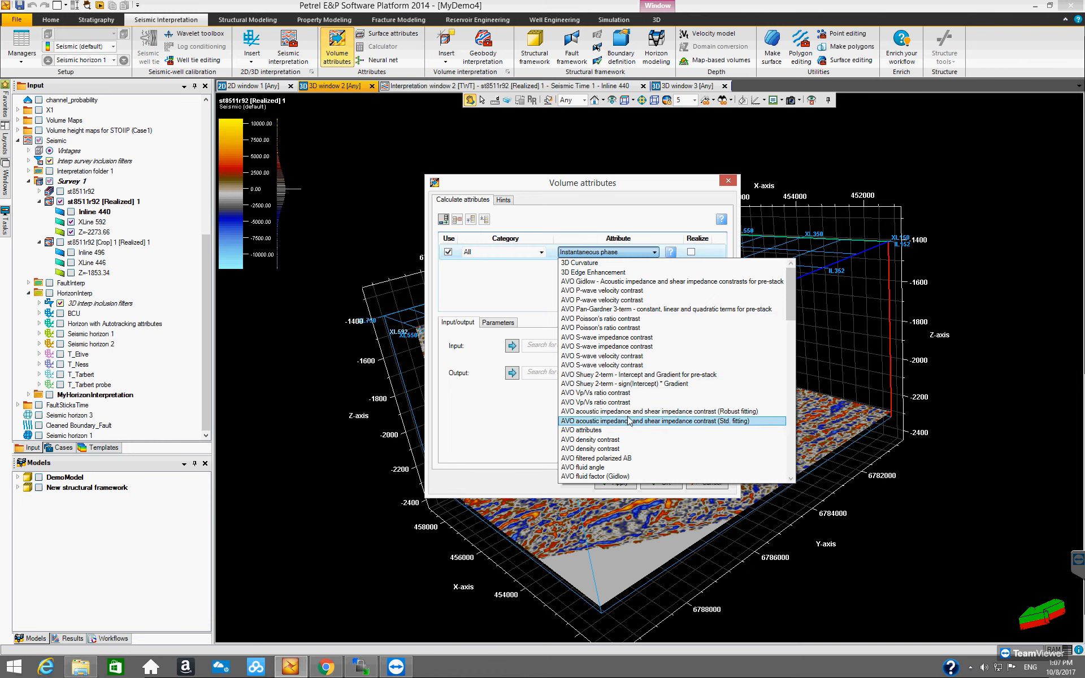
{"action": "left_click", "coordinate": [642, 252]}
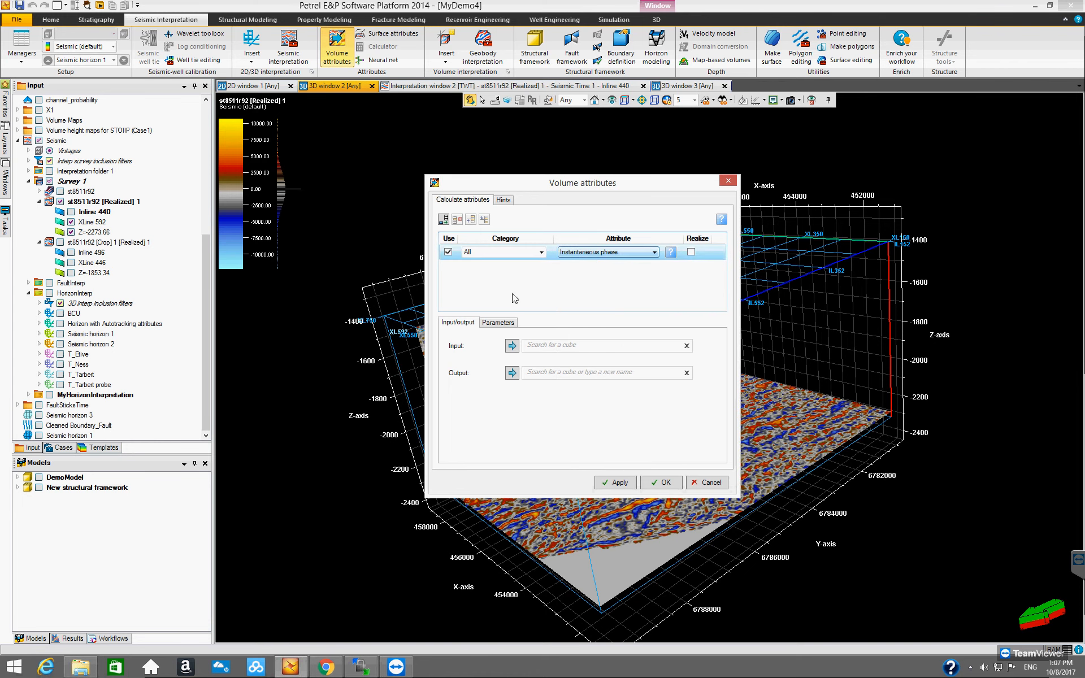
Switch the volume attribute category to Signal processing and view the attributes it offers.
{"action": "left_click", "coordinate": [539, 252]}
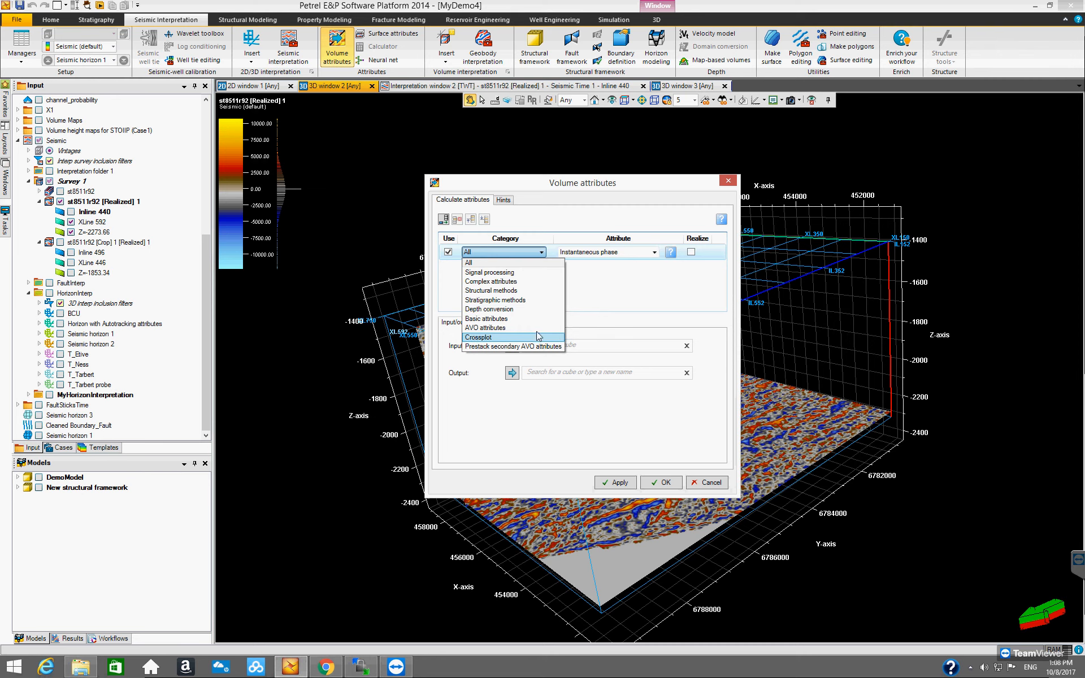
{"action": "left_click", "coordinate": [527, 272]}
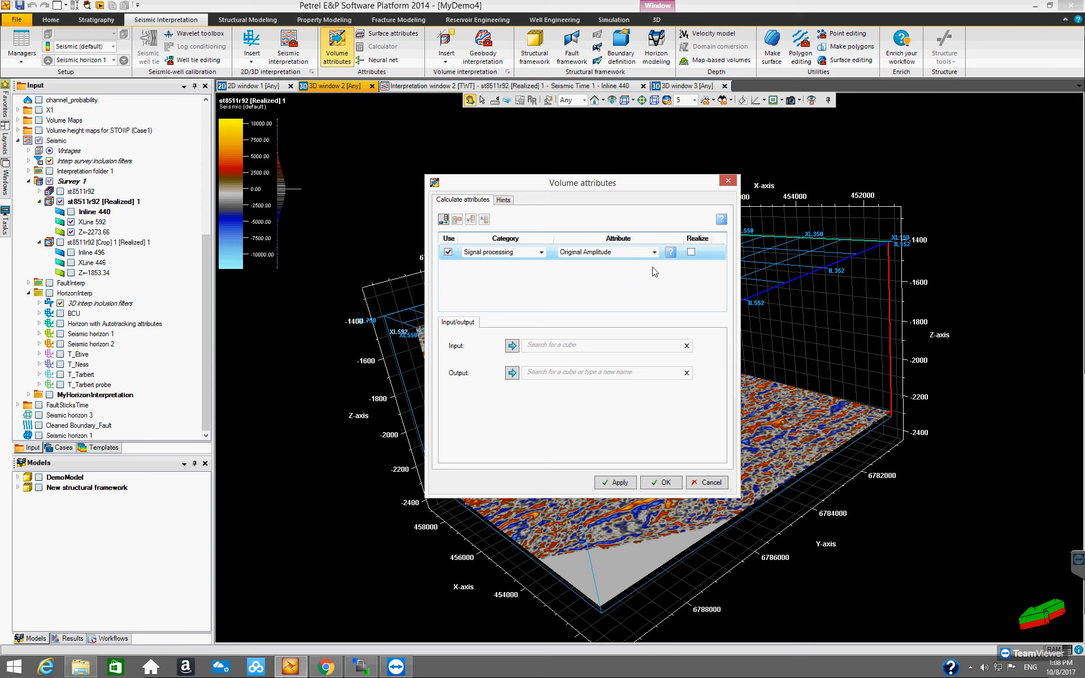
{"action": "left_click", "coordinate": [654, 252]}
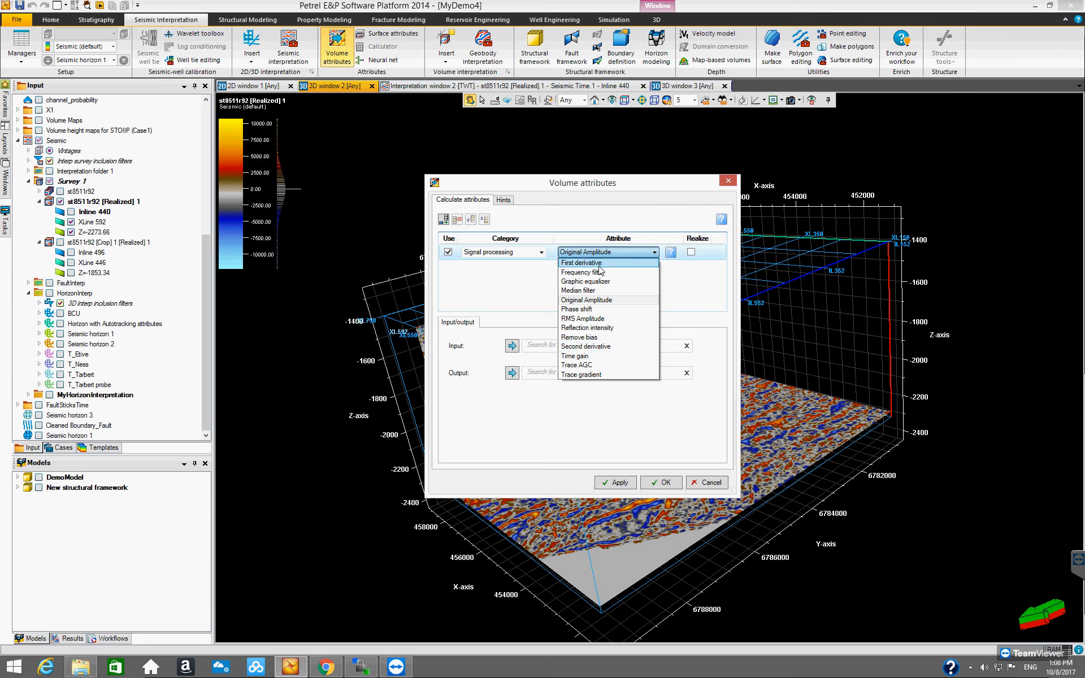
{"action": "left_click", "coordinate": [522, 275]}
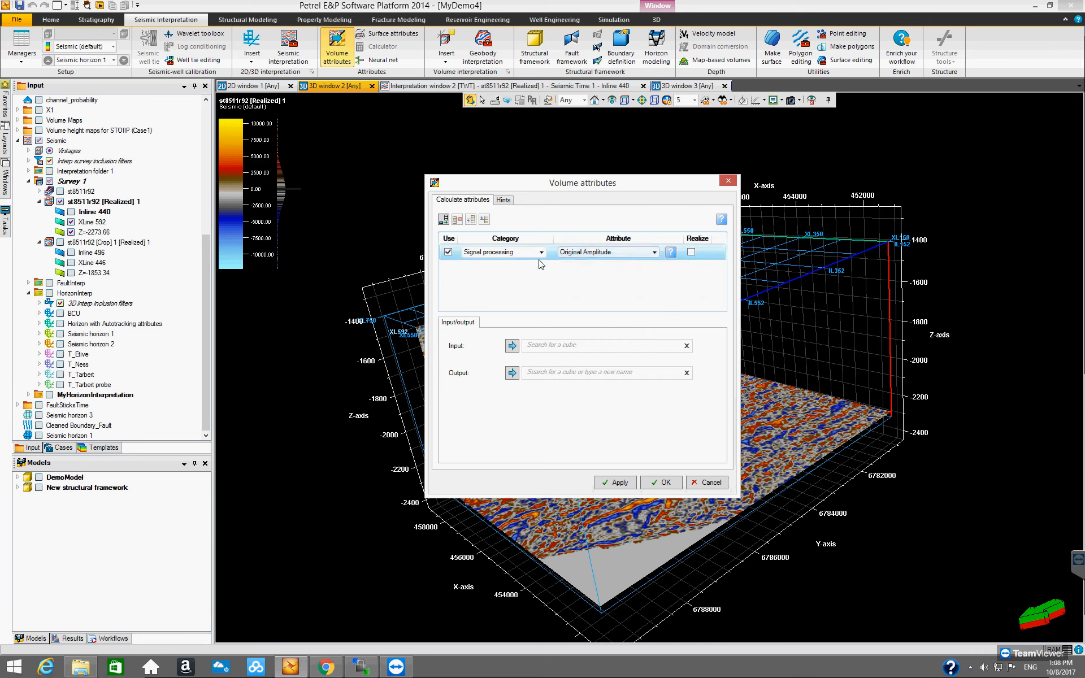
Return the category to All and look through the full attribute list from end to start.
{"action": "left_click", "coordinate": [542, 253]}
{"action": "left_click", "coordinate": [537, 263]}
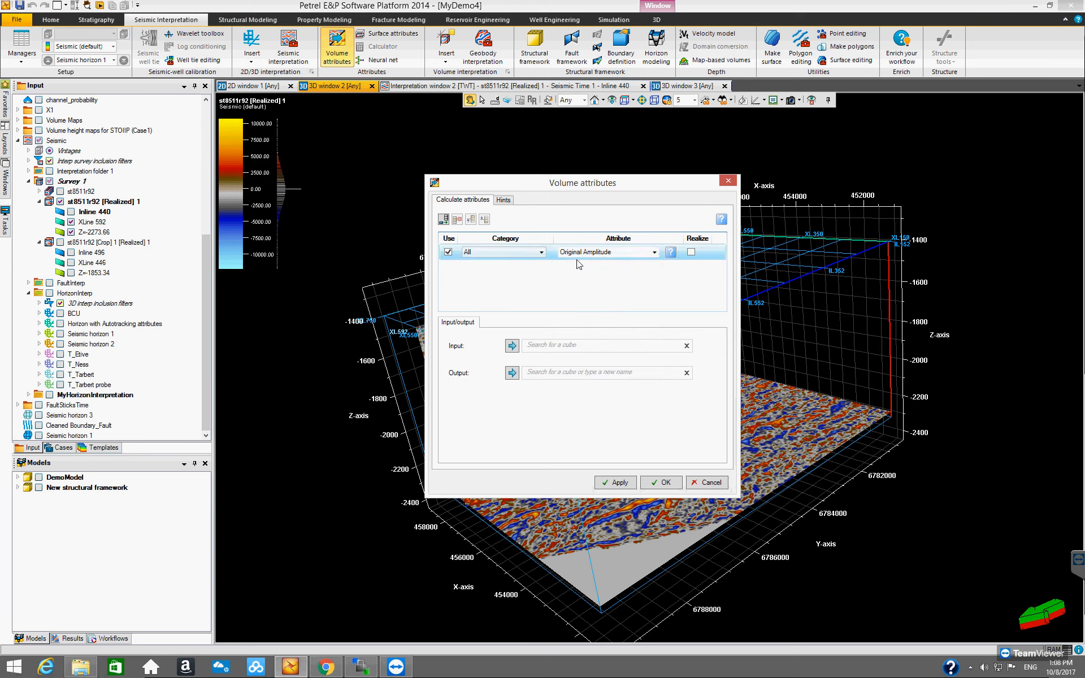
{"action": "left_click", "coordinate": [643, 252]}
{"action": "scroll", "coordinate": [626, 312], "scroll_direction": "down", "scroll_amount": 10}
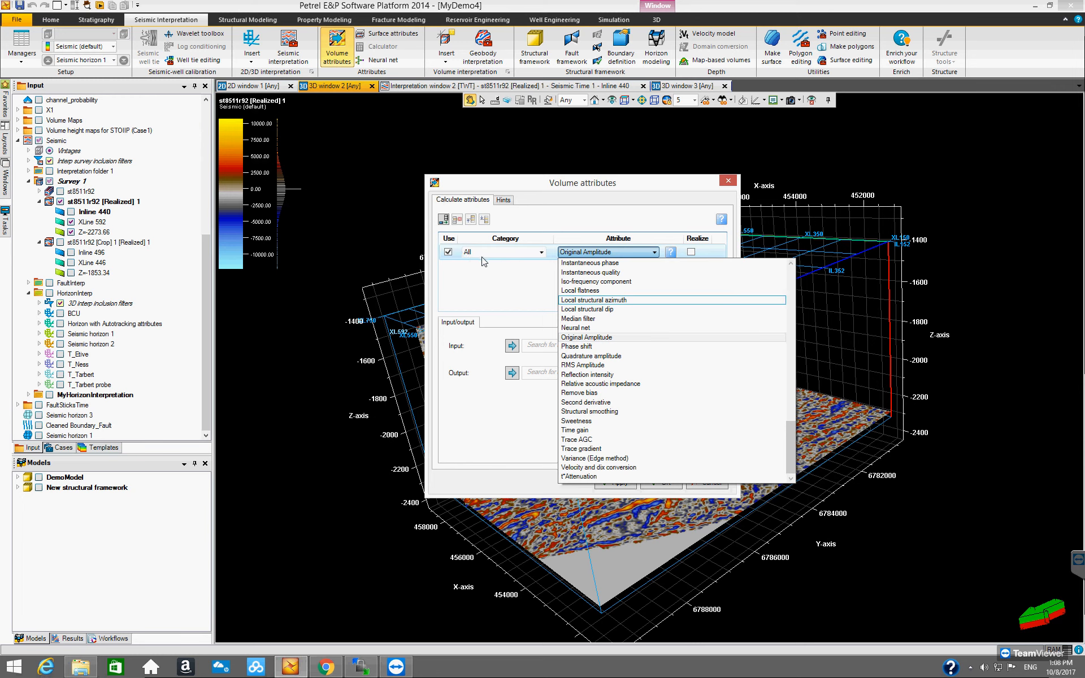
{"action": "scroll", "coordinate": [655, 271], "scroll_direction": "up", "scroll_amount": 10}
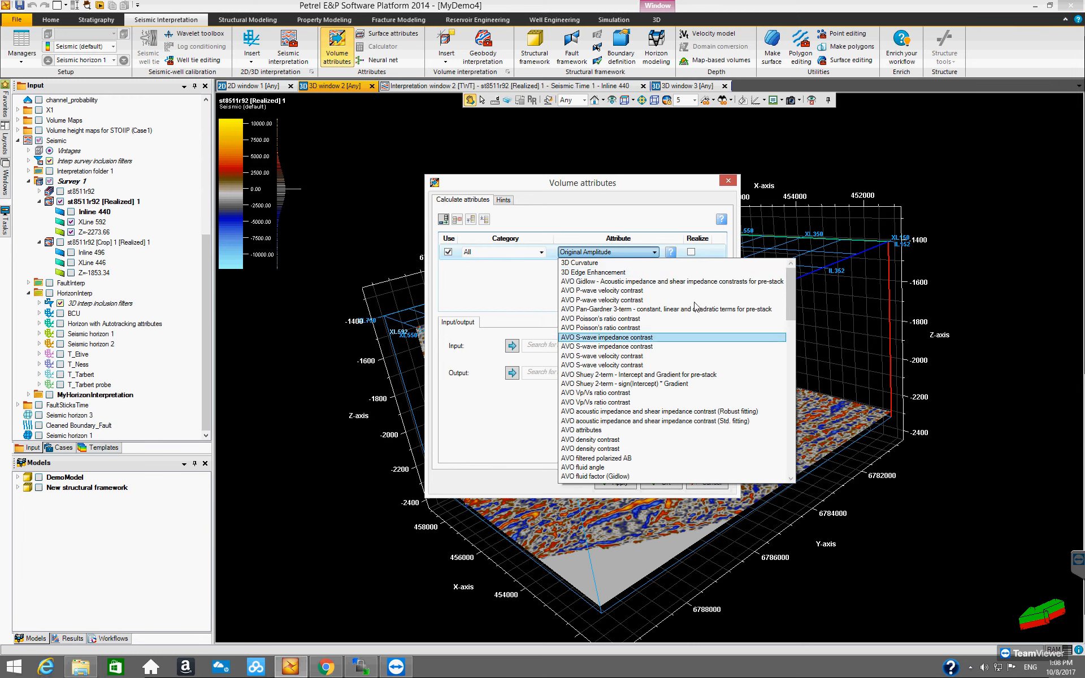
{"action": "left_click", "coordinate": [540, 262]}
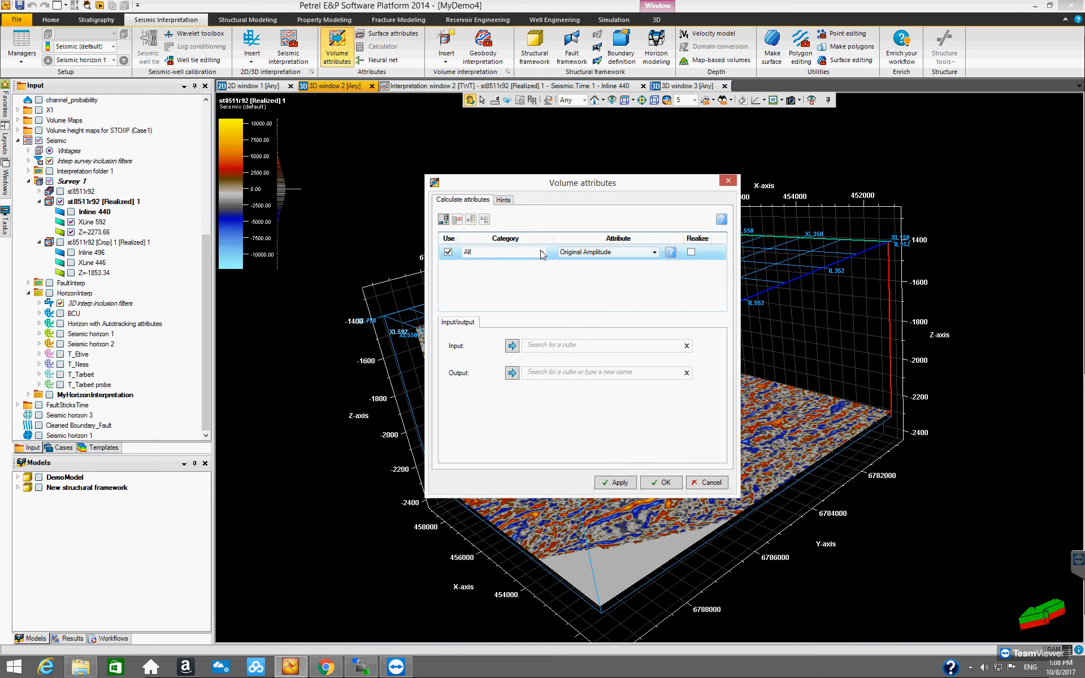
Select the Signal processing category again and examine its attributes, keeping Original Amplitude selected.
{"action": "left_click", "coordinate": [542, 254]}
{"action": "left_click", "coordinate": [534, 275]}
{"action": "left_click", "coordinate": [654, 253]}
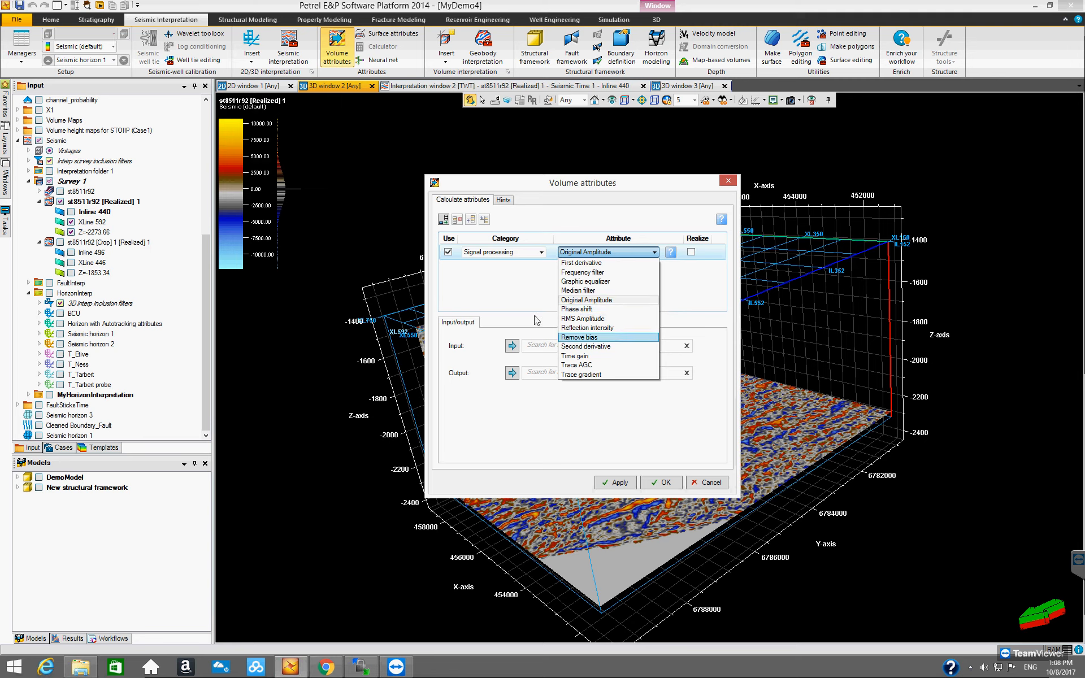
{"action": "left_click", "coordinate": [507, 291]}
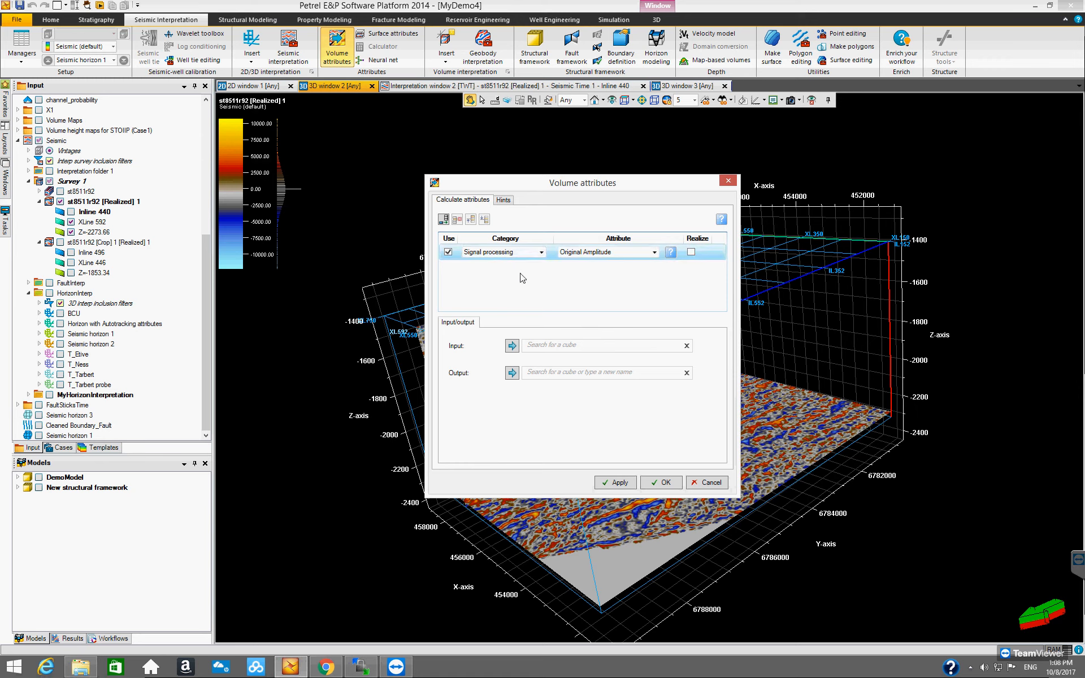
{"action": "left_click", "coordinate": [655, 257]}
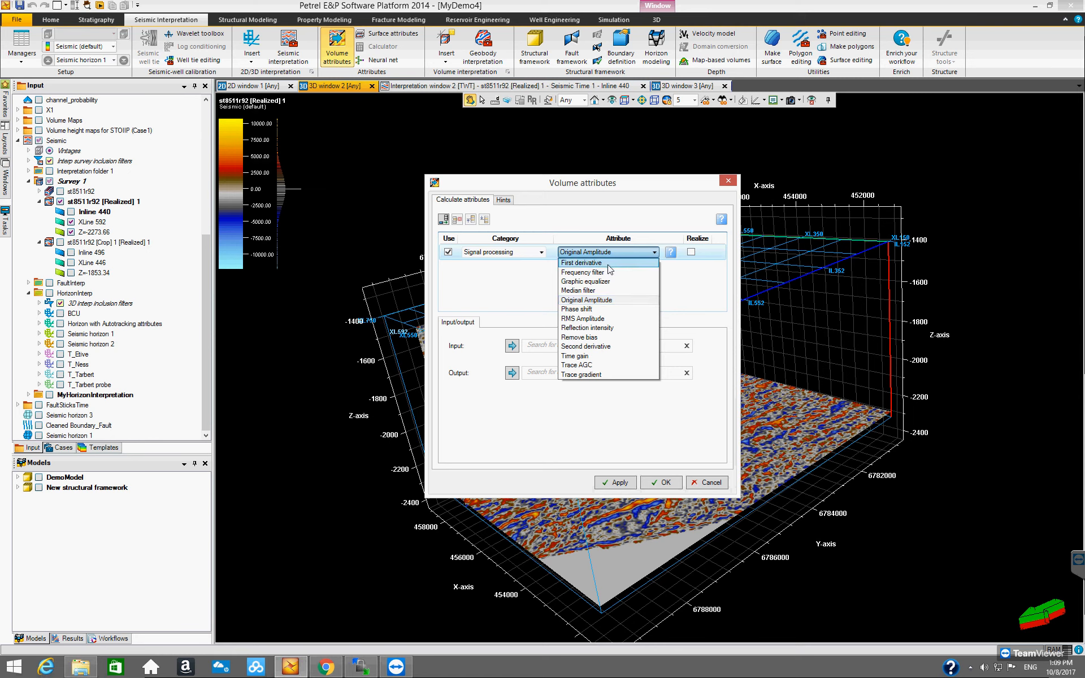
{"action": "left_click", "coordinate": [614, 300]}
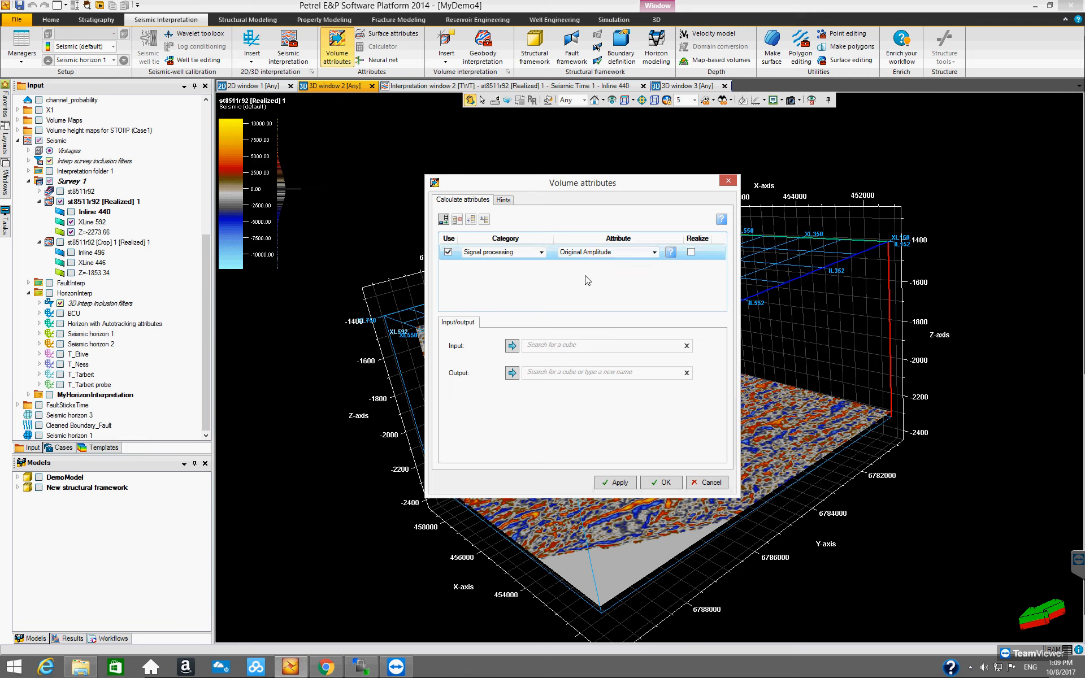
{"action": "left_click", "coordinate": [655, 253]}
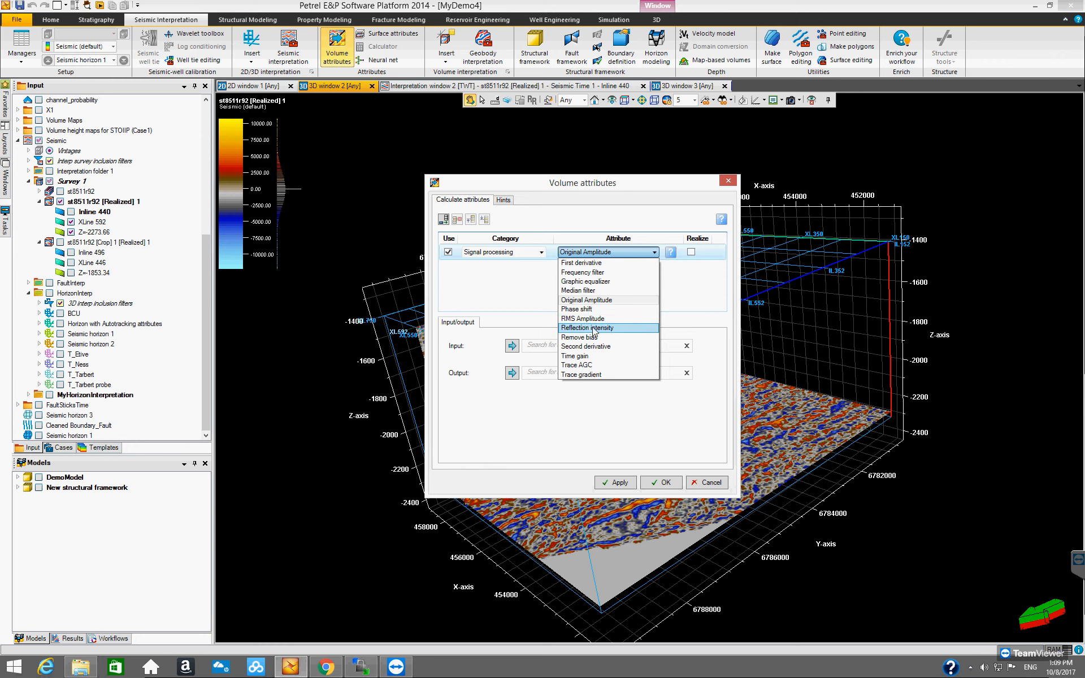
{"action": "mouse_move", "coordinate": [593, 332]}
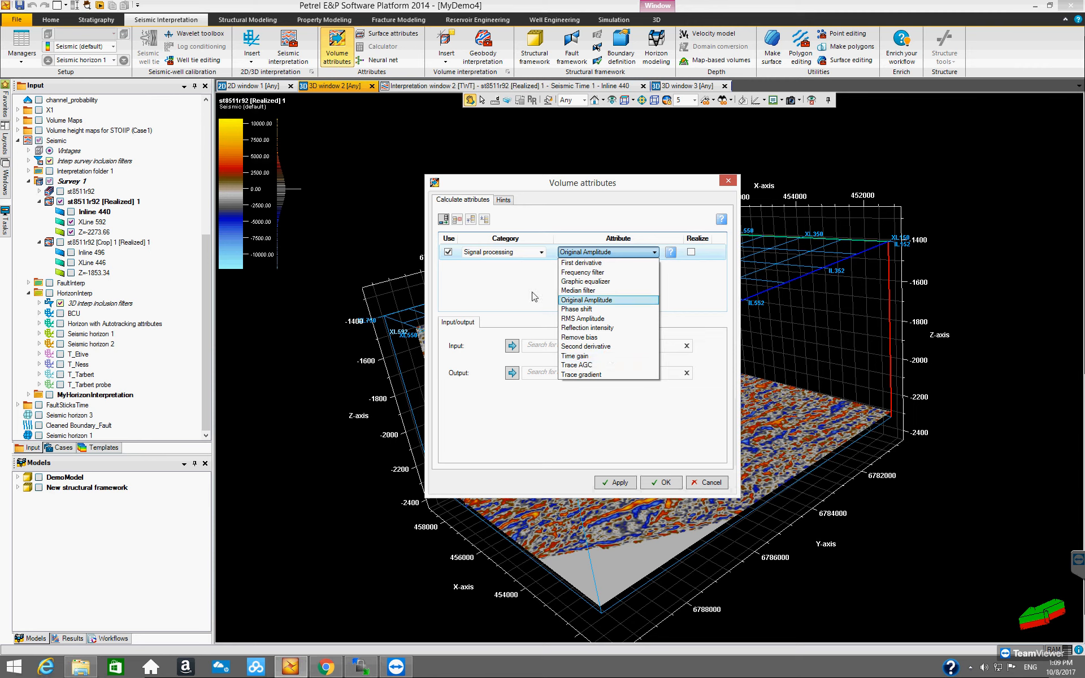
{"action": "left_click", "coordinate": [621, 300]}
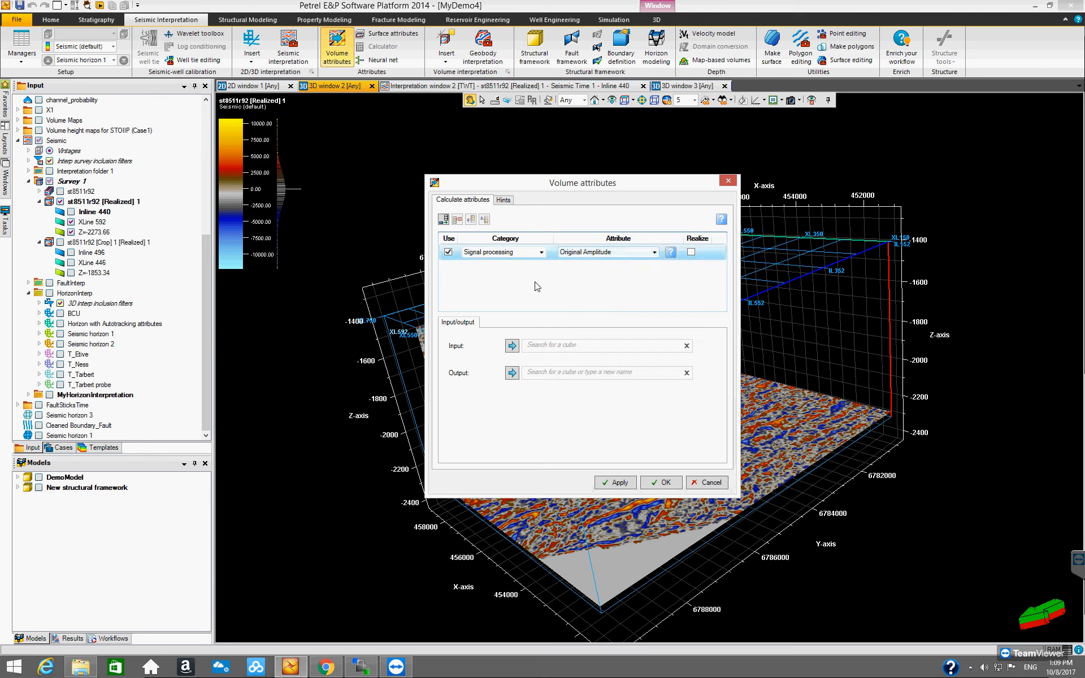
Switch the category to Complex attributes, review its attributes and choose Sweetness.
{"action": "left_click", "coordinate": [541, 252]}
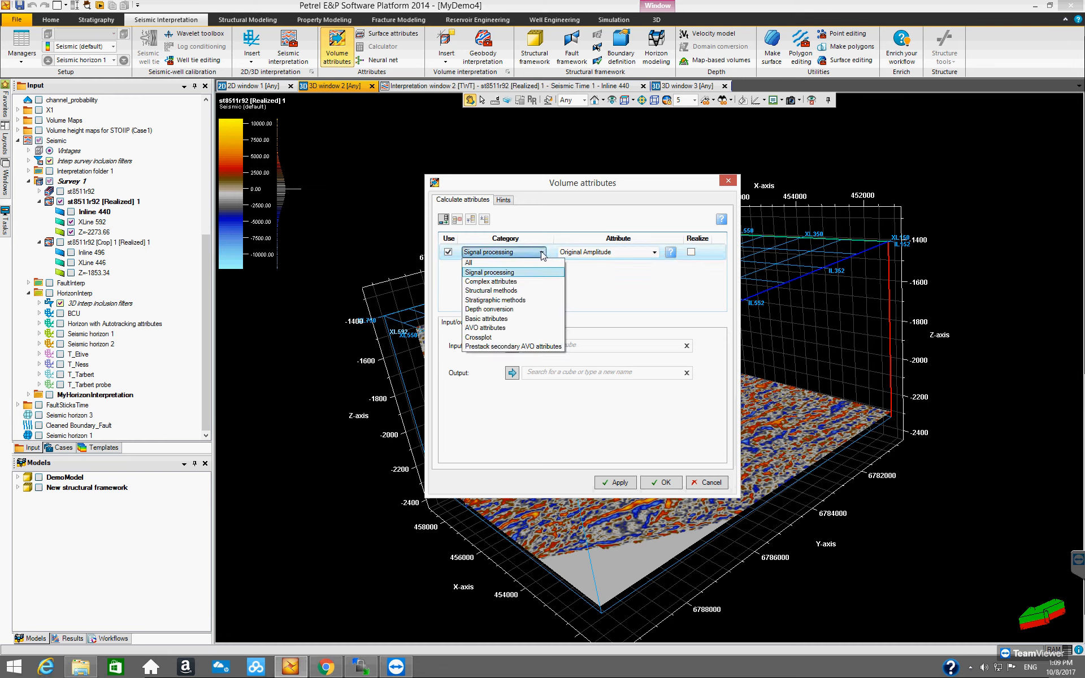
{"action": "left_click", "coordinate": [537, 285]}
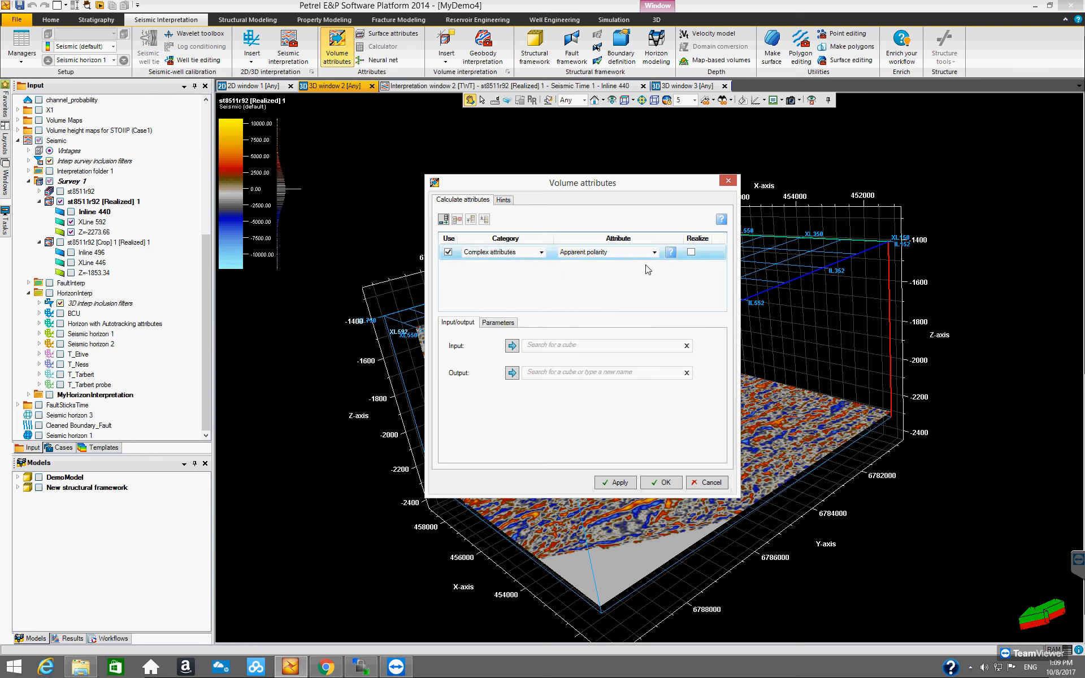
{"action": "left_click", "coordinate": [655, 252]}
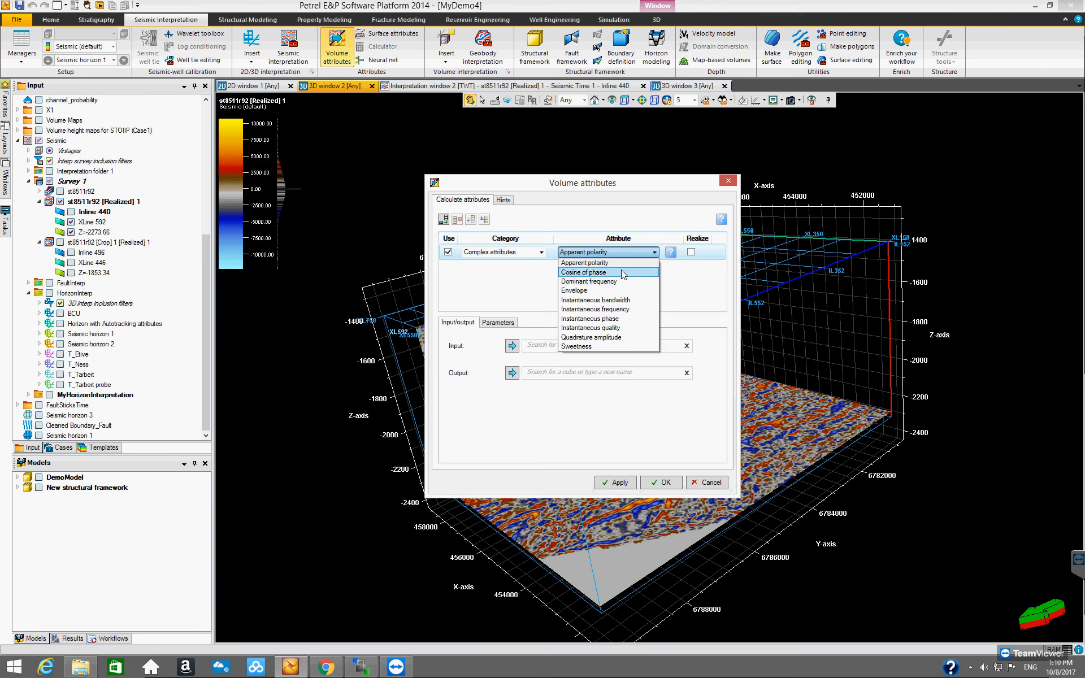
{"action": "left_click", "coordinate": [622, 349]}
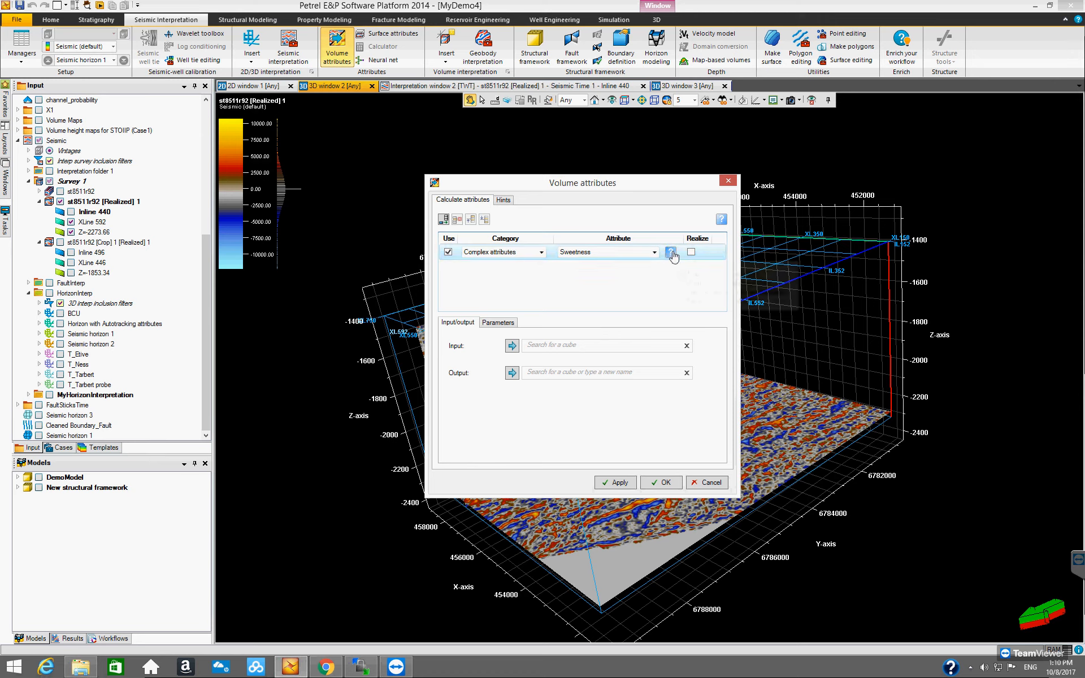
{"action": "mouse_move", "coordinate": [673, 256]}
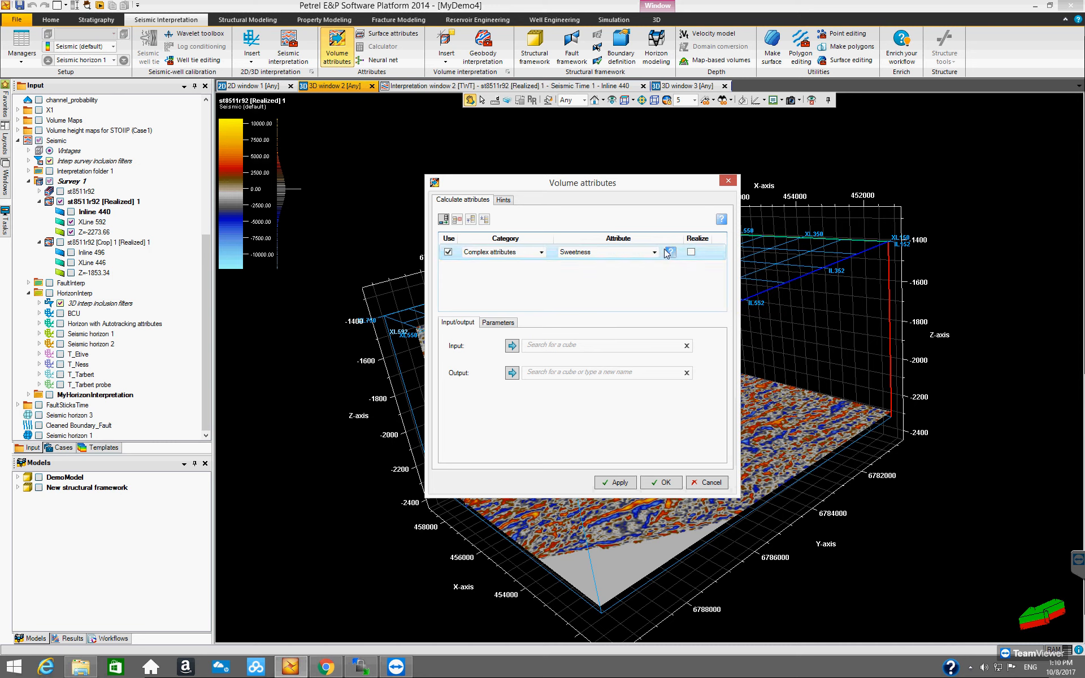
Change the complex attribute to Cosine of phase and look over the other attributes in the category.
{"action": "left_click", "coordinate": [654, 252]}
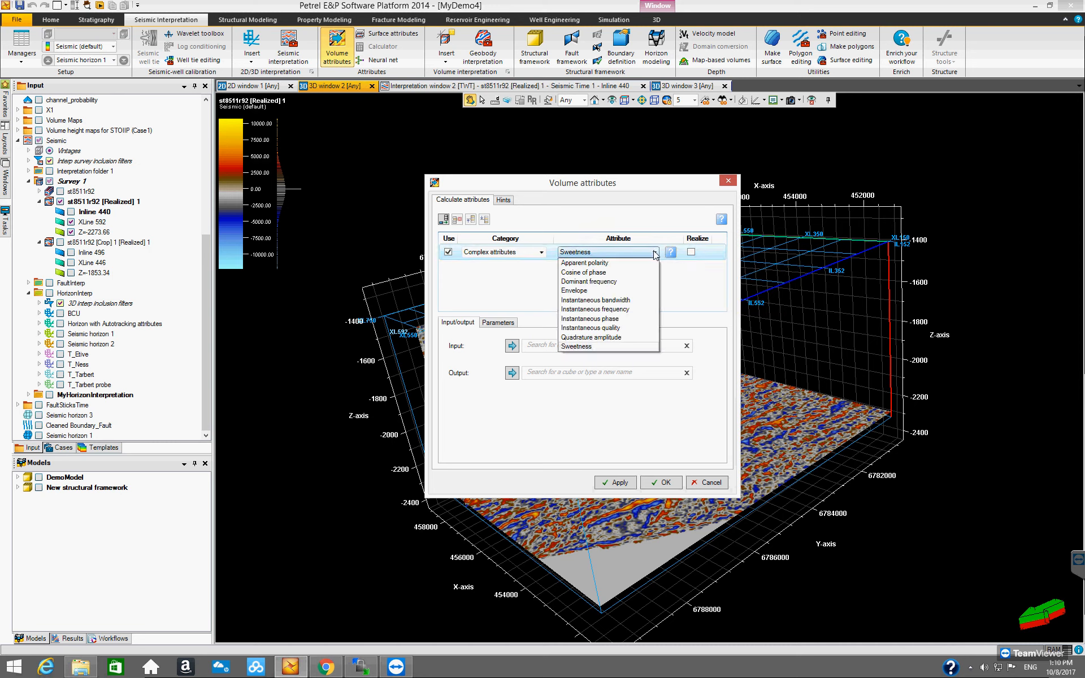
{"action": "left_click", "coordinate": [597, 273]}
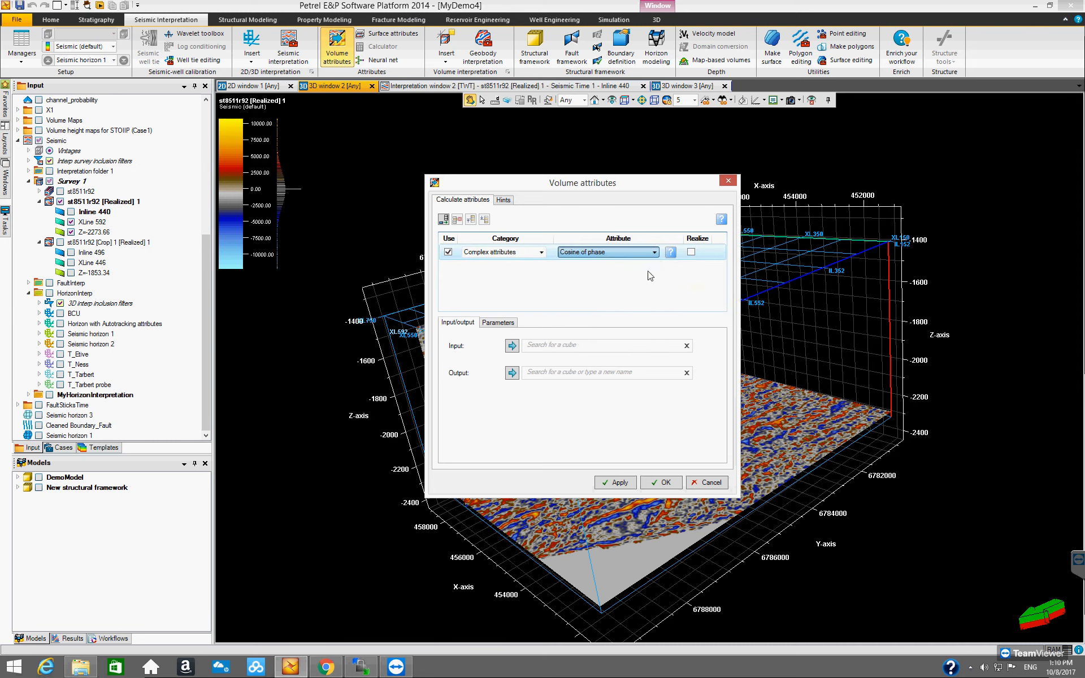
{"action": "left_click", "coordinate": [654, 252]}
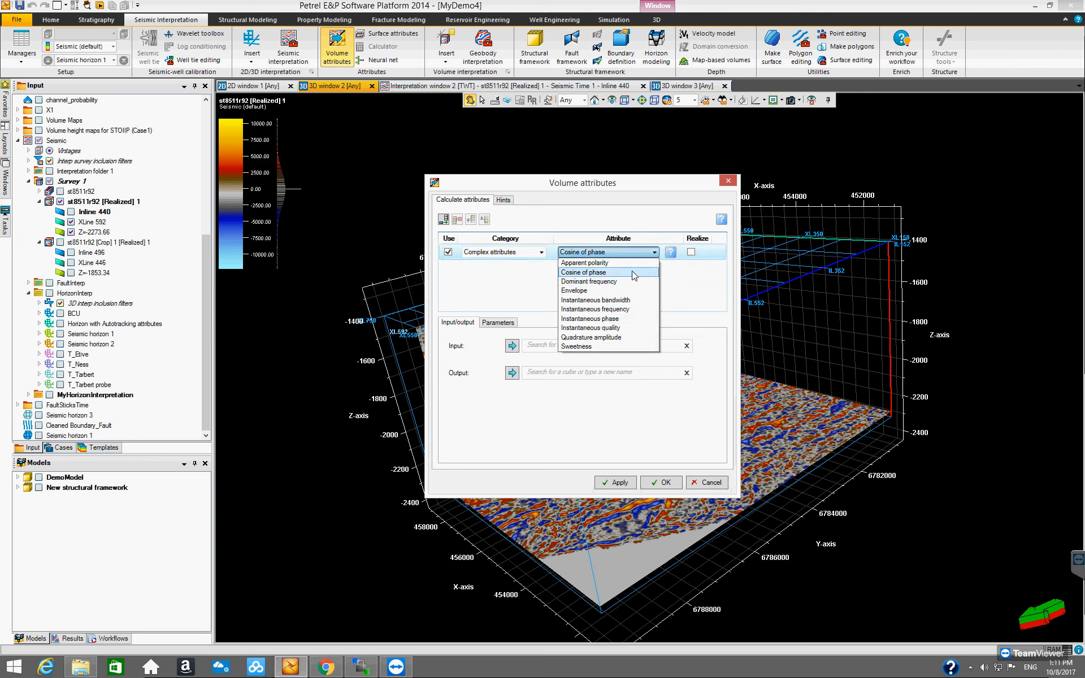
{"action": "left_click", "coordinate": [543, 298]}
Switch the category to Structural methods and review its attributes, such as Ant tracking, without choosing another one.
{"action": "left_click", "coordinate": [541, 252]}
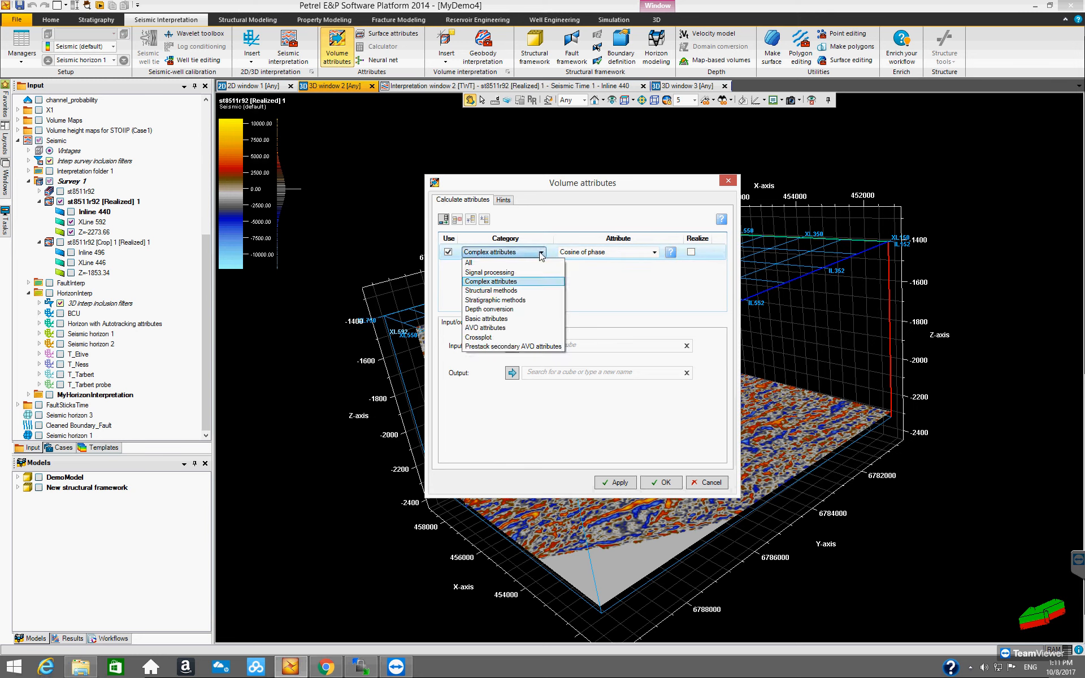
{"action": "left_click", "coordinate": [539, 291]}
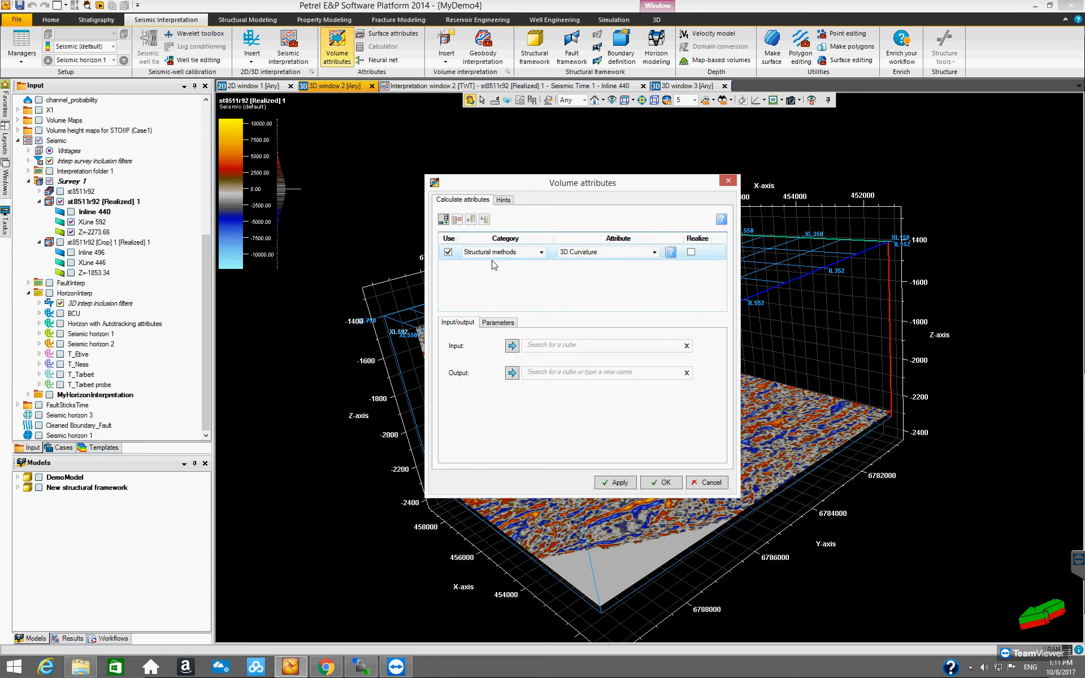
{"action": "left_click", "coordinate": [654, 252]}
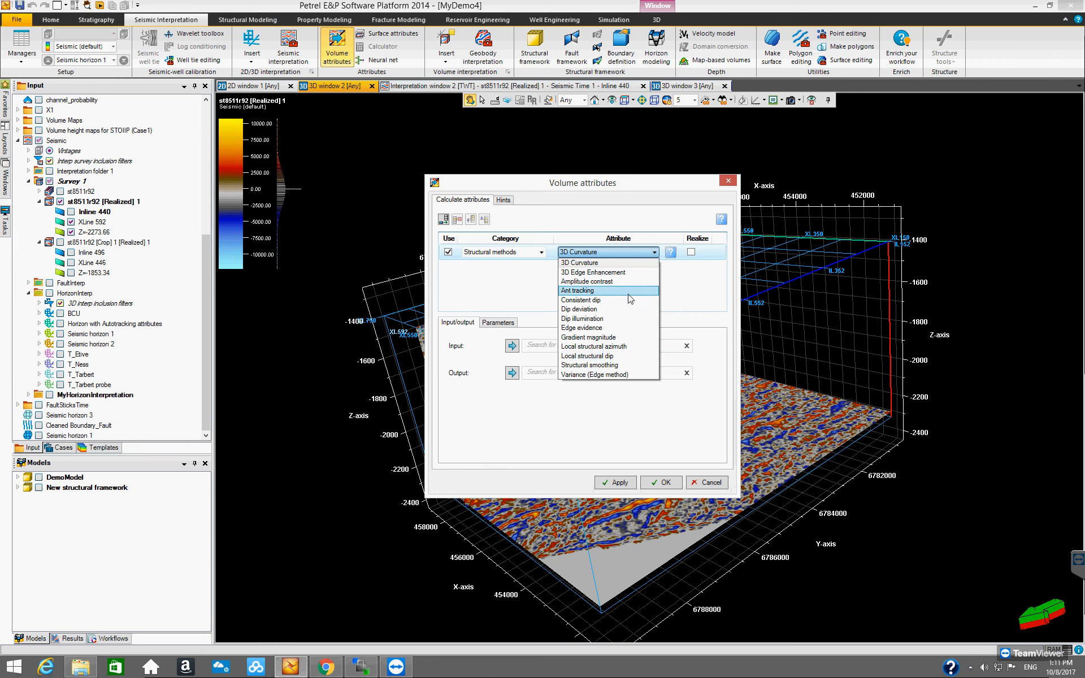
{"action": "mouse_move", "coordinate": [582, 294]}
{"action": "left_click", "coordinate": [527, 288]}
Switch the category to Stratigraphic methods and review its attributes, such as Sweetness, without choosing another one.
{"action": "left_click", "coordinate": [543, 252]}
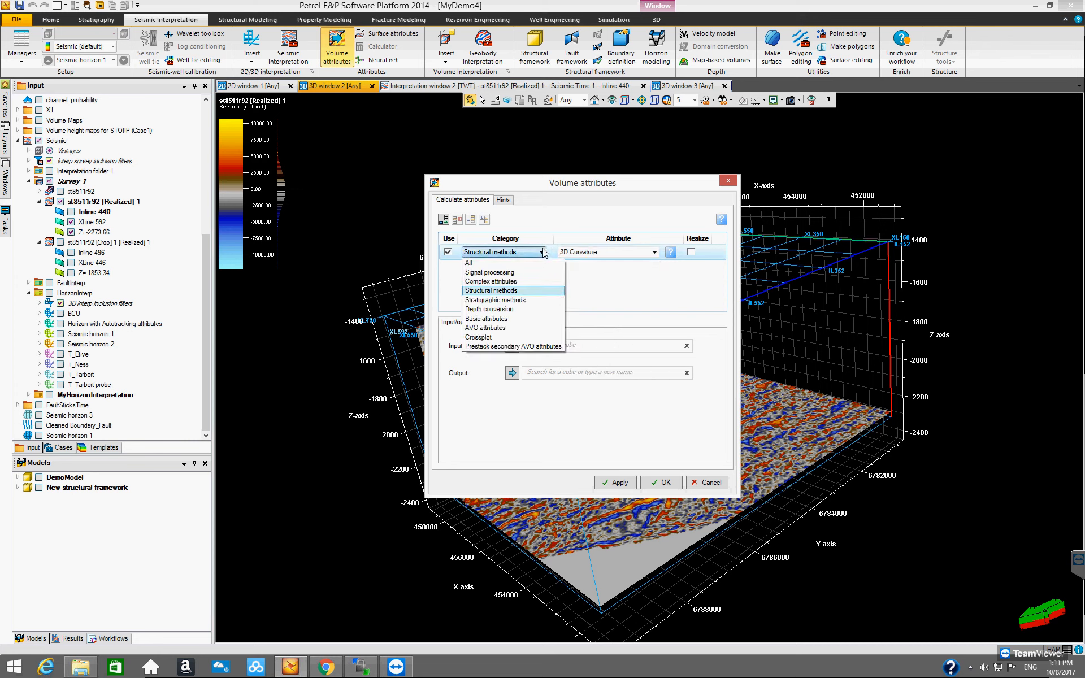
{"action": "left_click", "coordinate": [542, 300]}
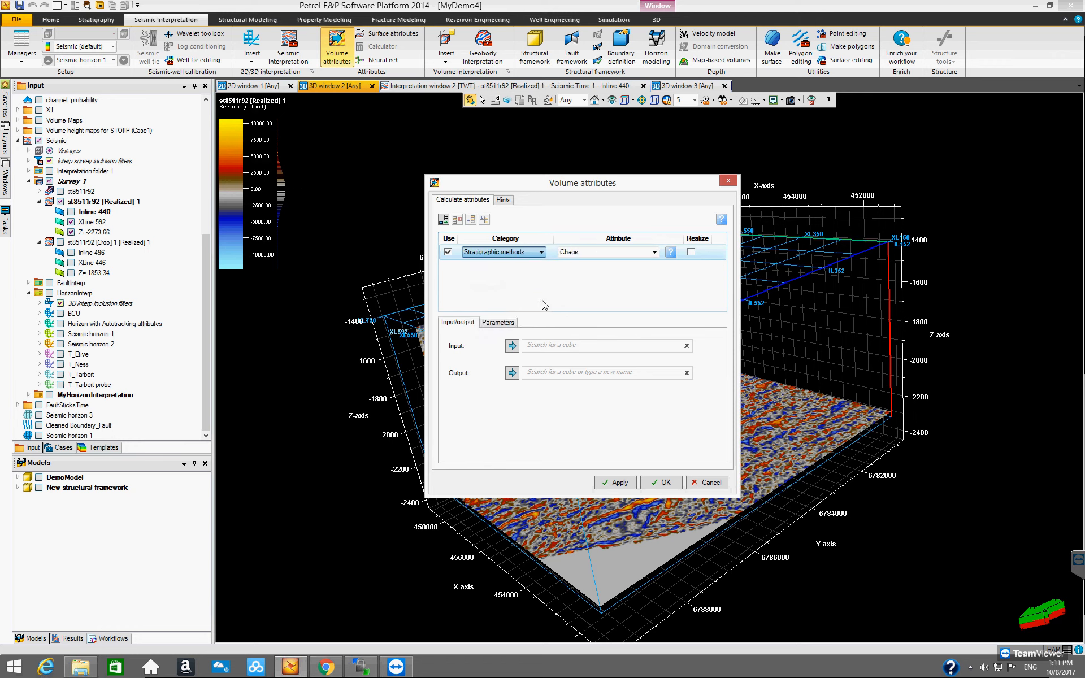
{"action": "left_click", "coordinate": [653, 252]}
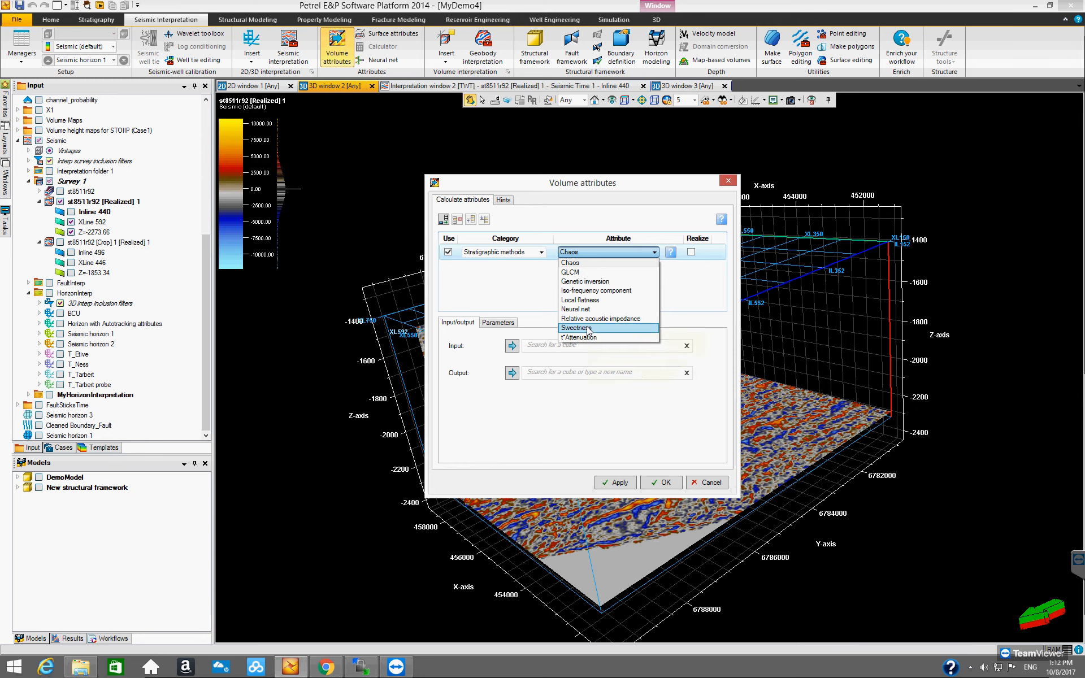
{"action": "mouse_move", "coordinate": [590, 332]}
{"action": "left_click", "coordinate": [530, 295]}
Check the remaining categories, set the category back to All and browse the full attribute list from its beginning.
{"action": "left_click", "coordinate": [502, 252]}
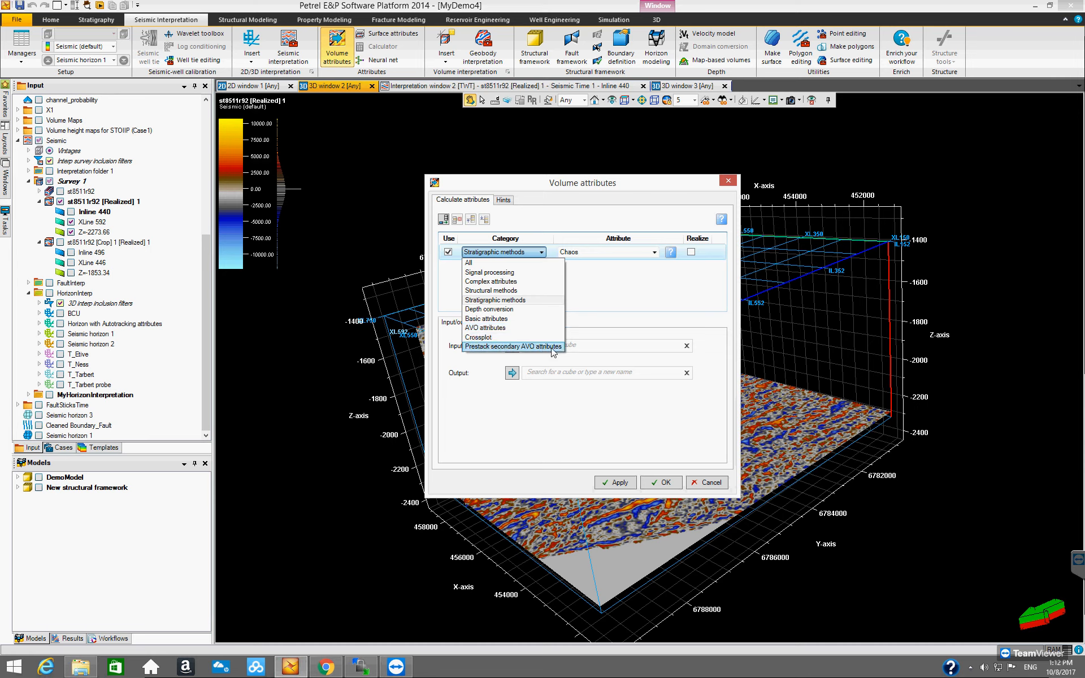
{"action": "left_click", "coordinate": [601, 311]}
{"action": "left_click", "coordinate": [531, 252]}
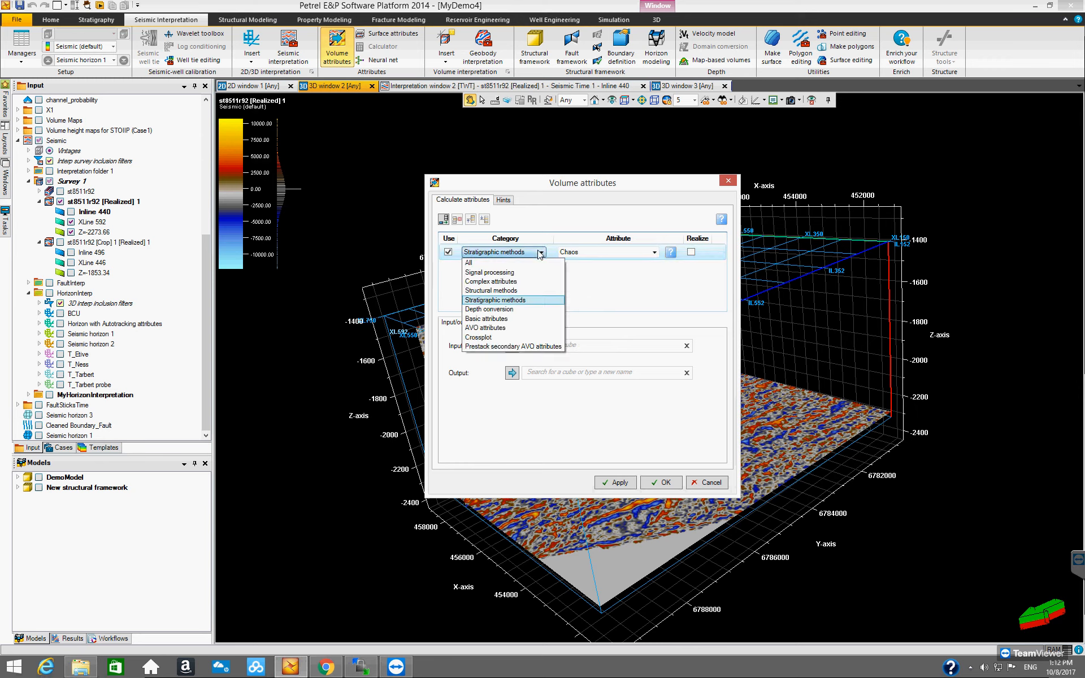
{"action": "left_click", "coordinate": [527, 263]}
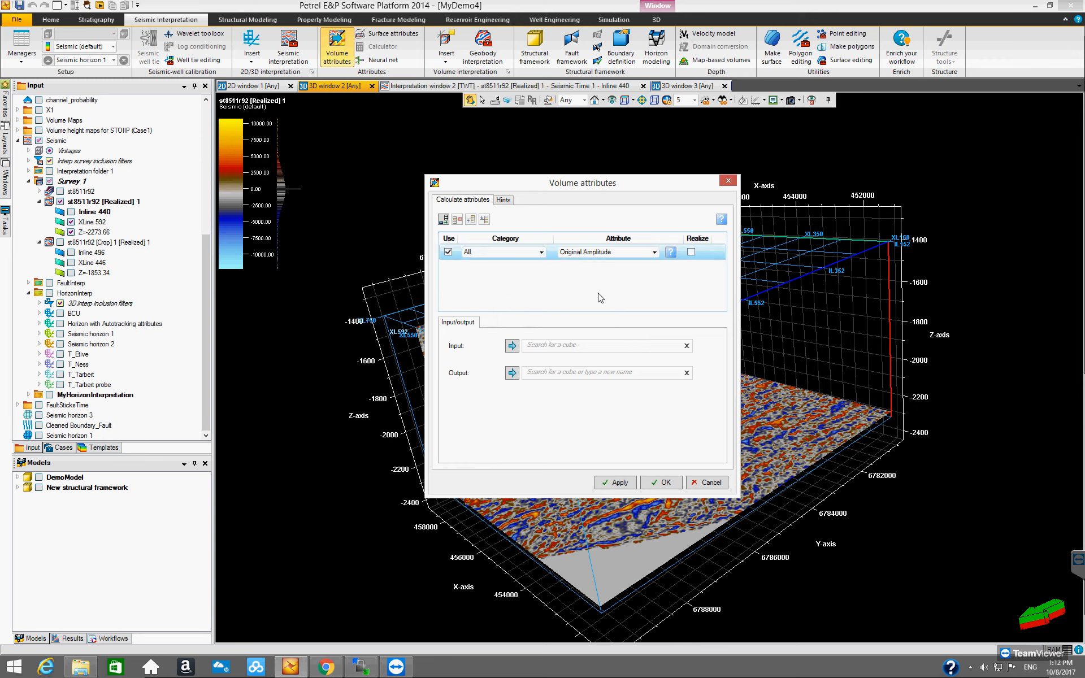
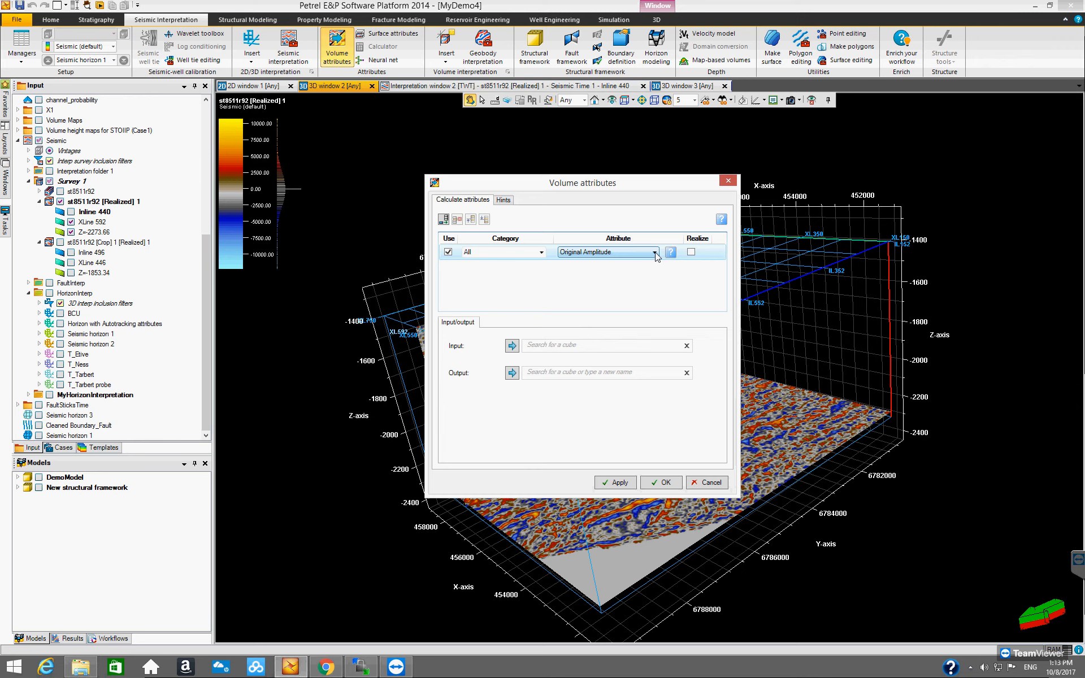
{"action": "left_click", "coordinate": [654, 253]}
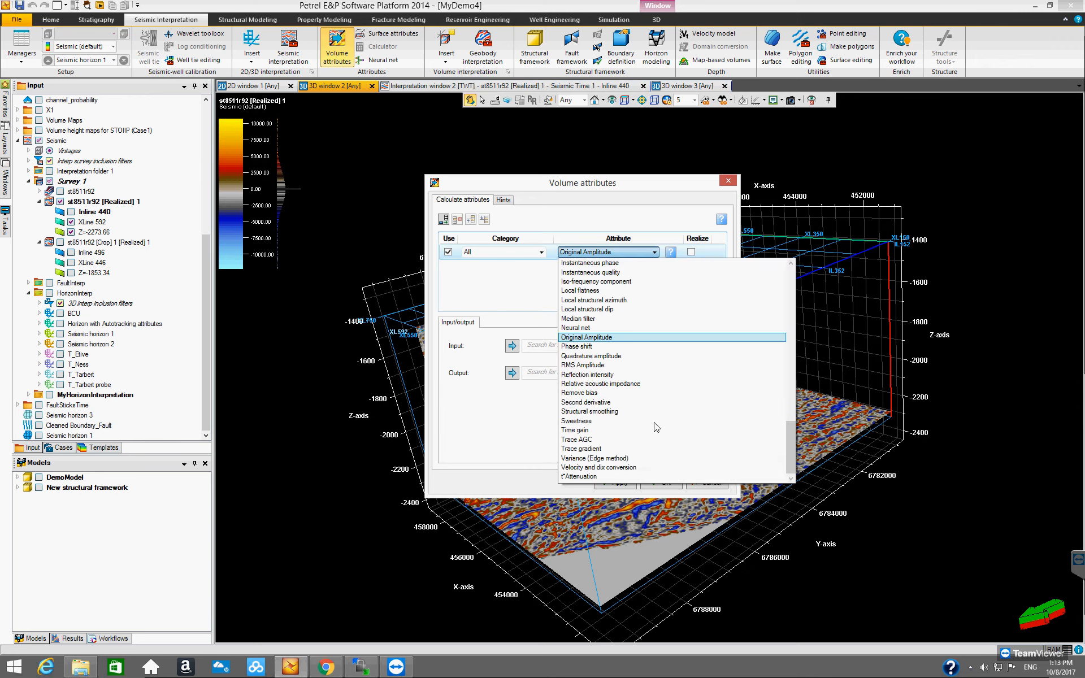
{"action": "left_click_drag", "start_coordinate": [793, 444], "coordinate": [792, 269]}
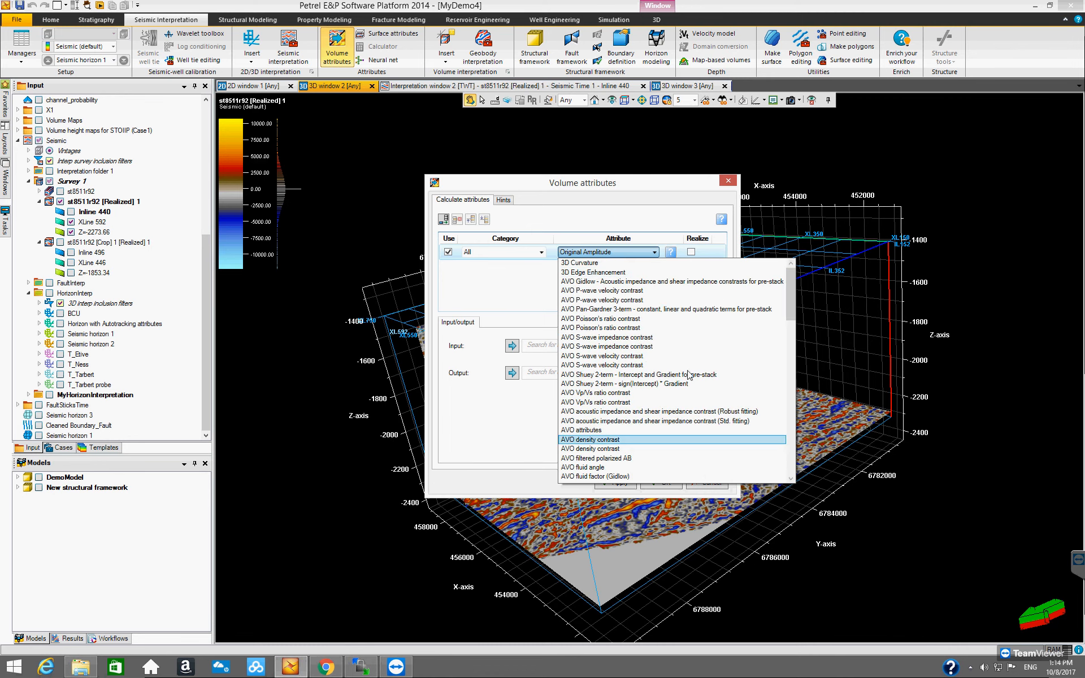
Switch the attribute category to Structural methods and review its attributes, down to Variance (Edge method), without choosing another one.
{"action": "left_click", "coordinate": [505, 284]}
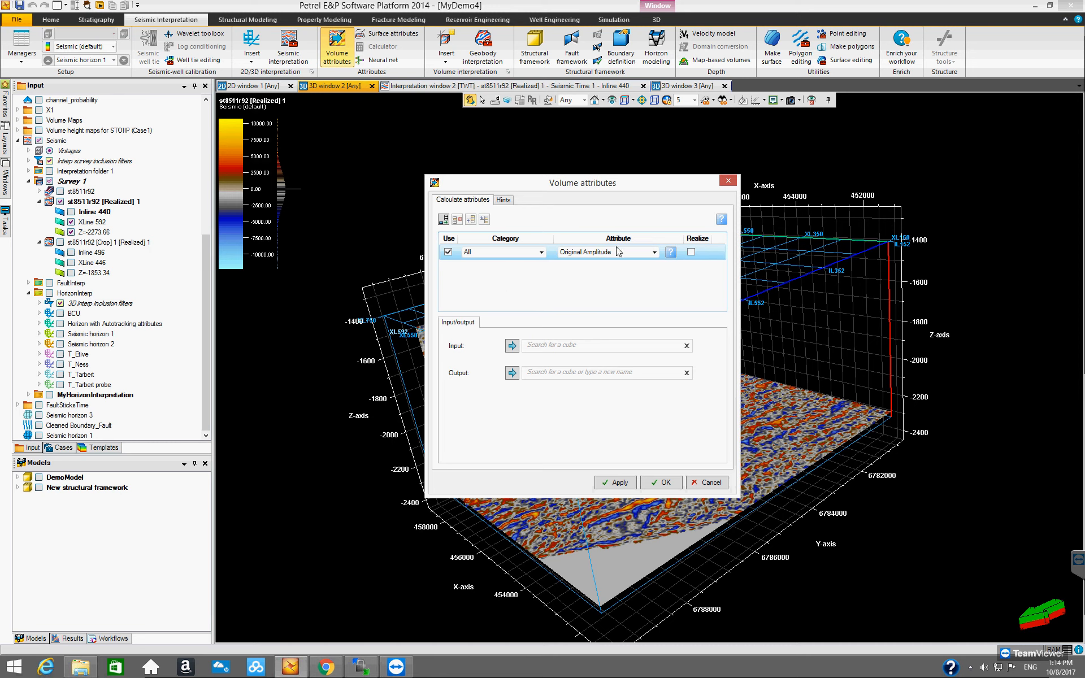
{"action": "left_click_drag", "start_coordinate": [617, 185], "coordinate": [631, 205]}
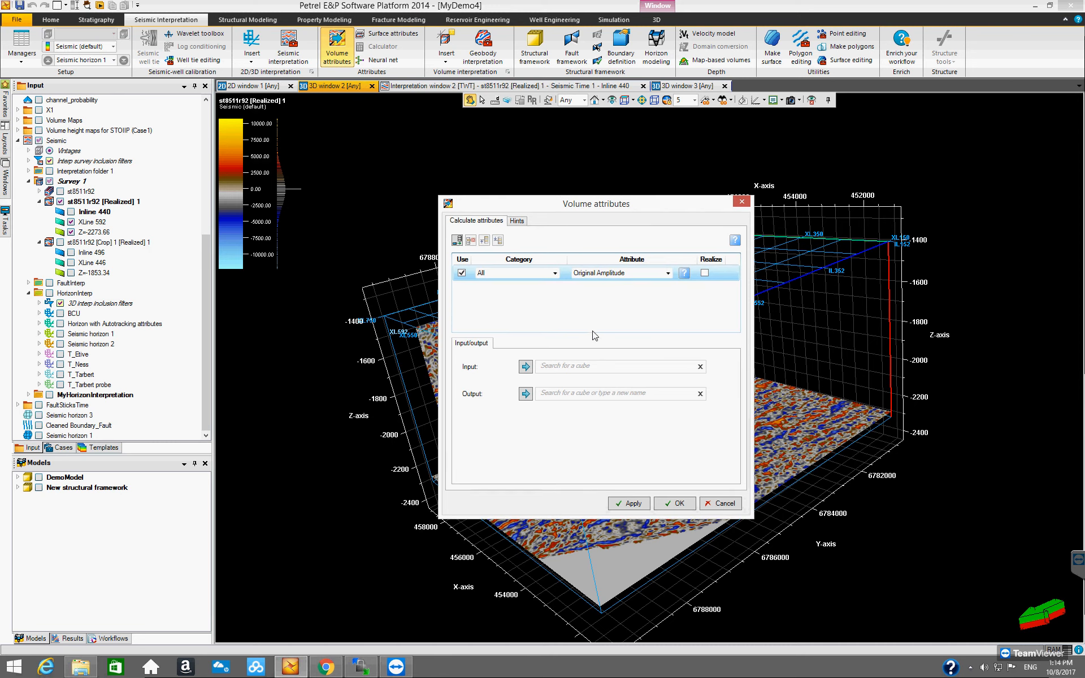
{"action": "left_click", "coordinate": [554, 273]}
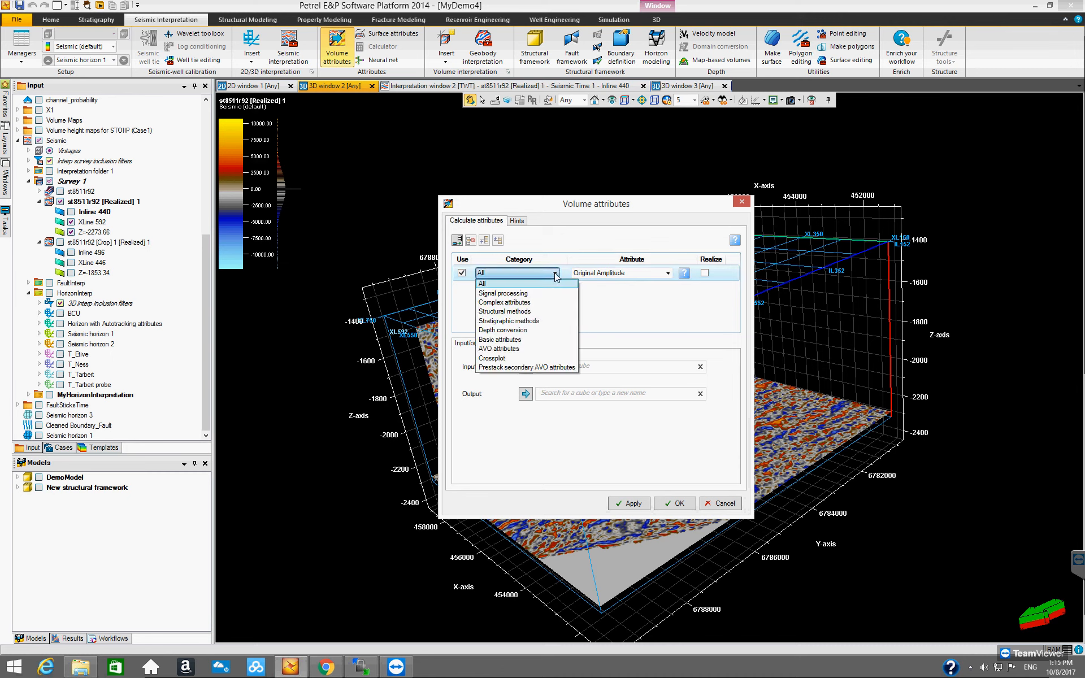
{"action": "left_click", "coordinate": [548, 311]}
{"action": "left_click", "coordinate": [667, 273]}
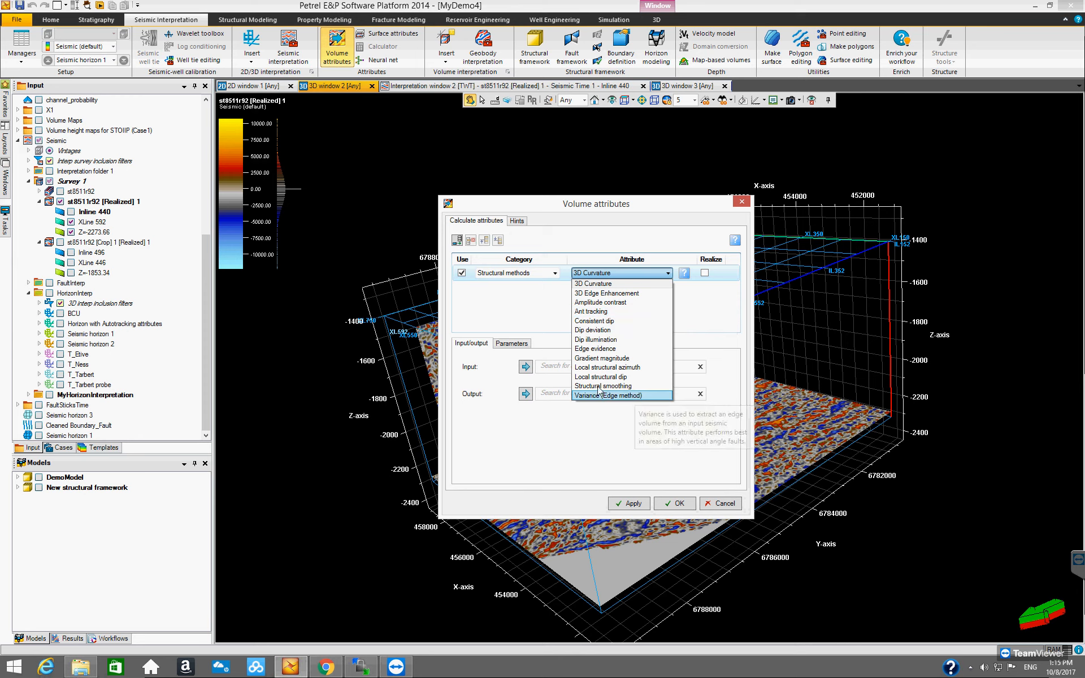
{"action": "left_click", "coordinate": [530, 305]}
Set the category to Basic attributes, choose RMS Amplitude and check its description and window parameter.
{"action": "left_click", "coordinate": [555, 274]}
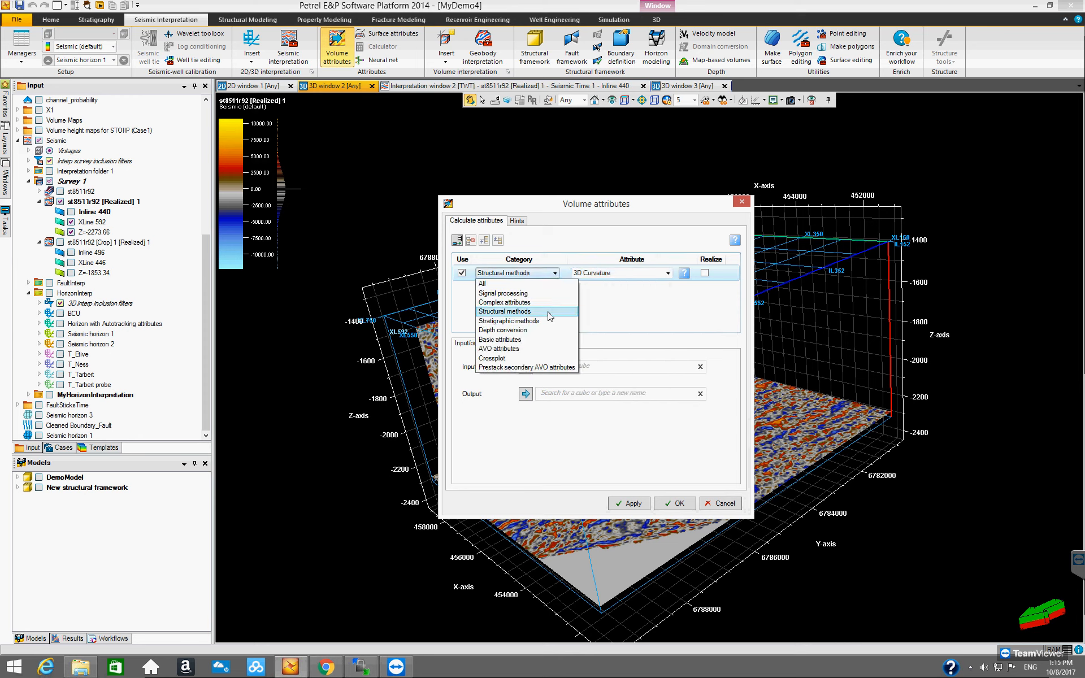
{"action": "left_click", "coordinate": [543, 340]}
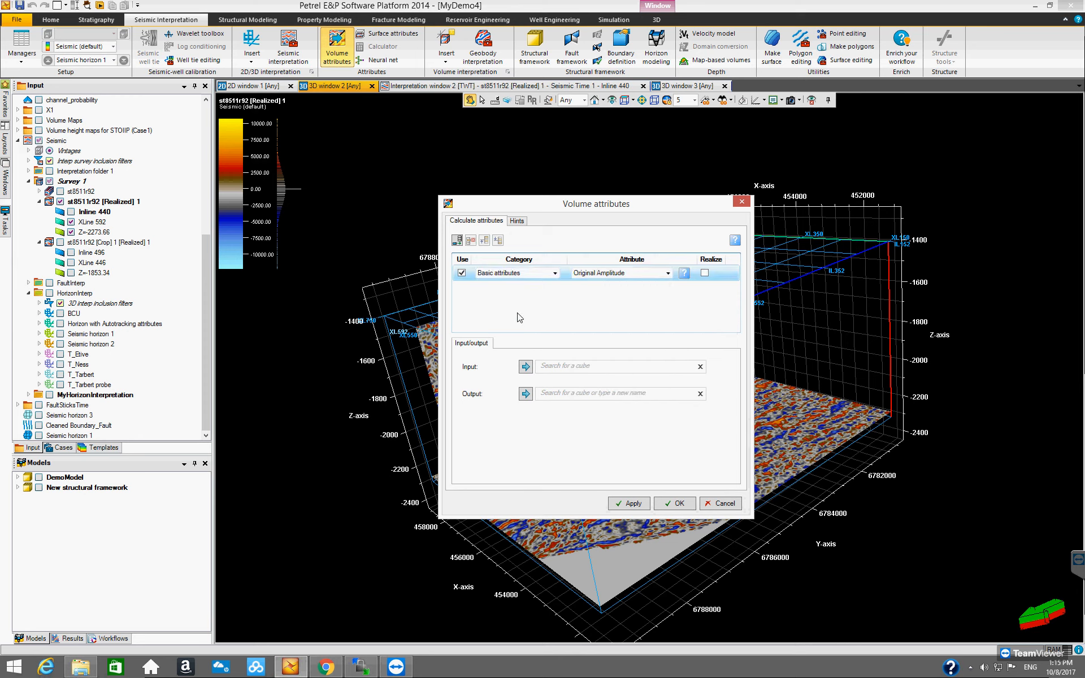
{"action": "left_click", "coordinate": [668, 274]}
{"action": "scroll", "coordinate": [650, 362], "scroll_direction": "down", "scroll_amount": 3}
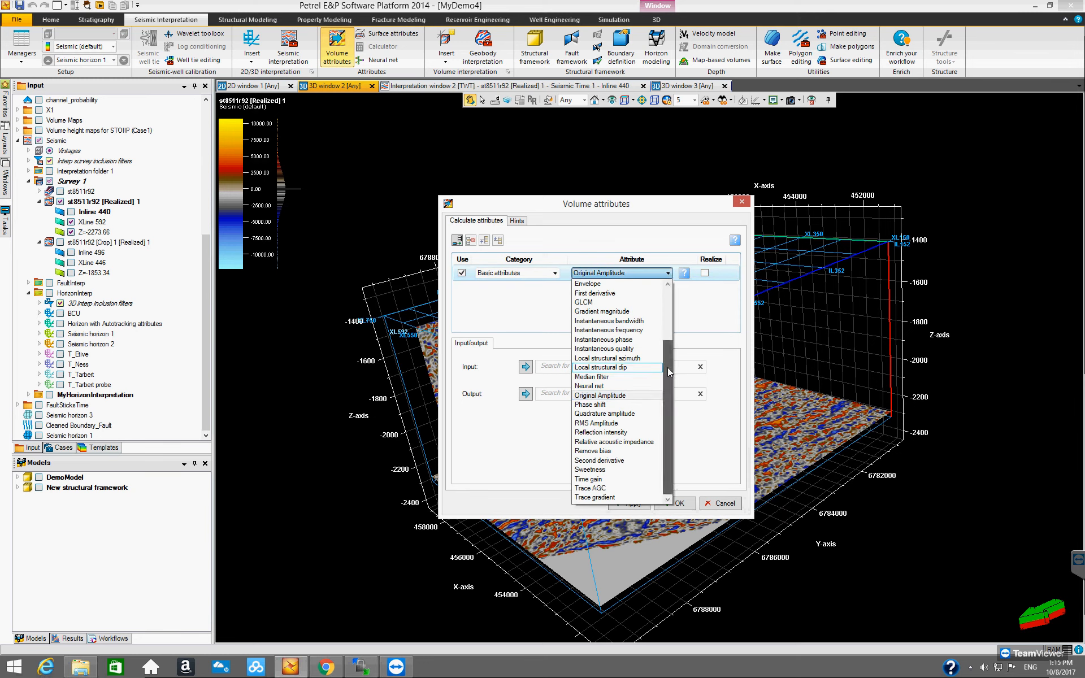
{"action": "left_click", "coordinate": [618, 424]}
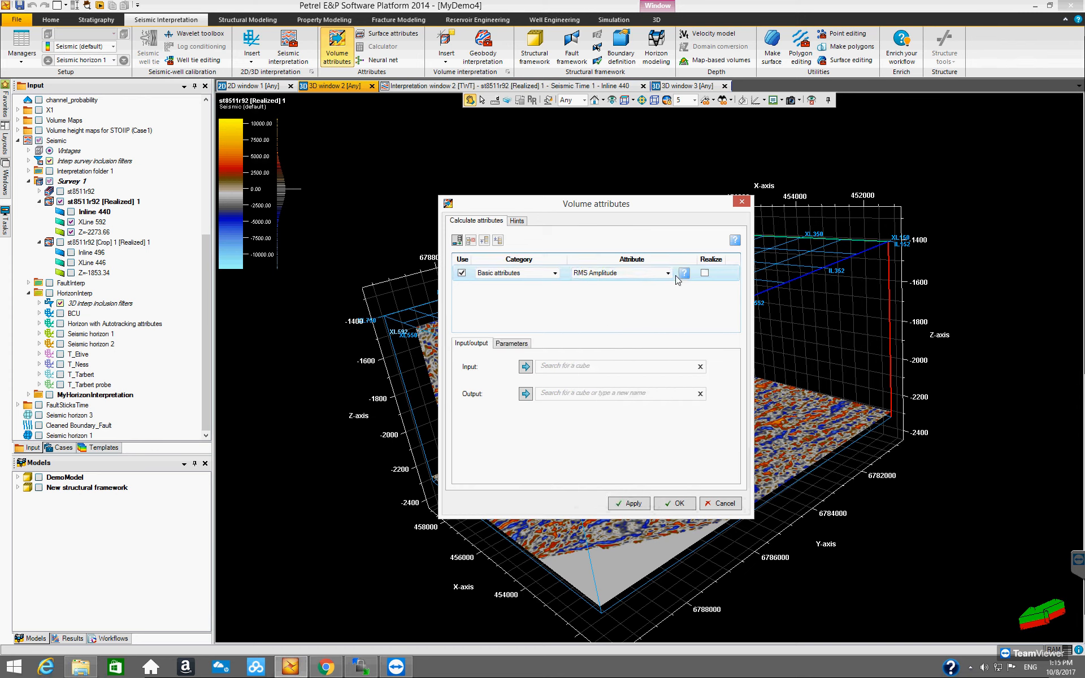
{"action": "mouse_move", "coordinate": [685, 276]}
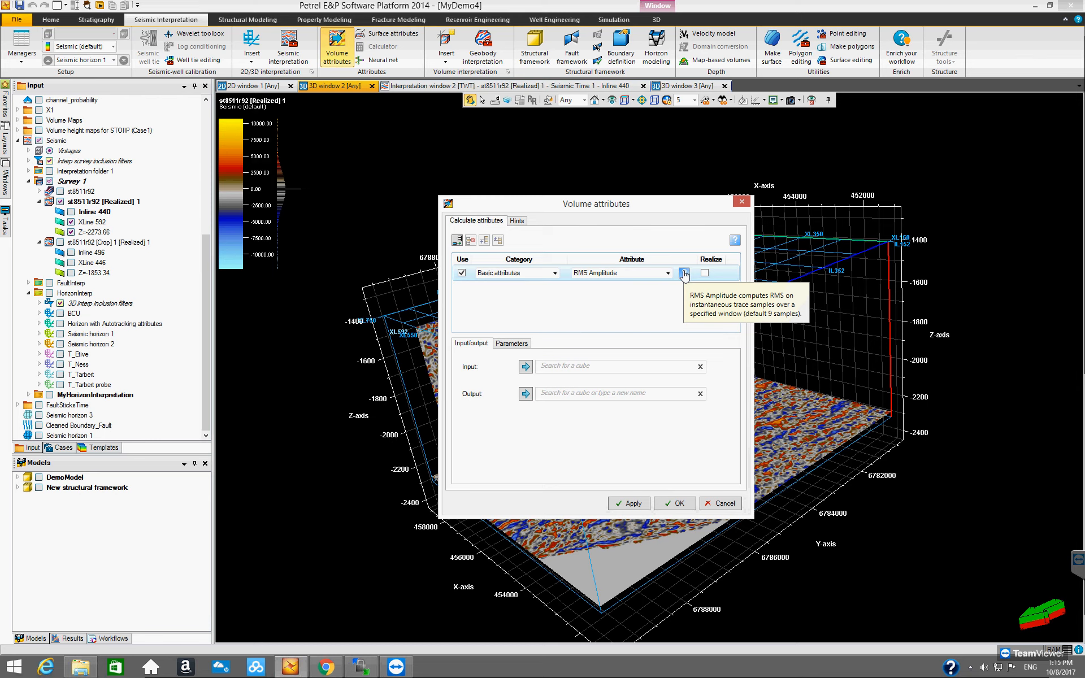
{"action": "left_click", "coordinate": [512, 343]}
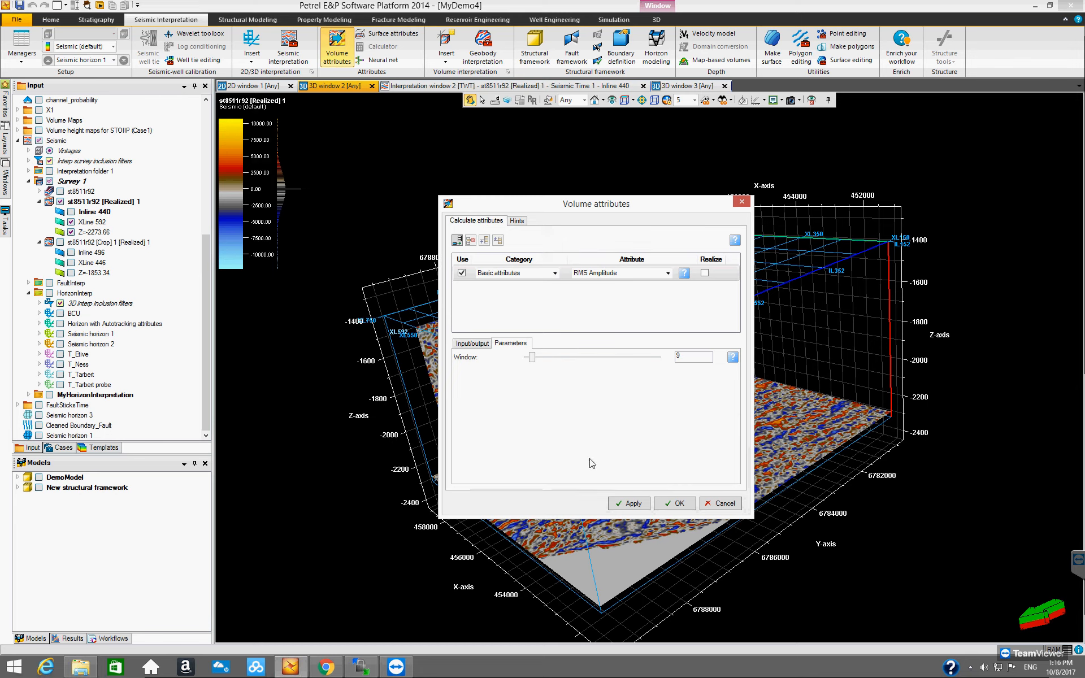
Add a second attribute with category Complex attributes, choose Instantaneous phase for it and check its parameters.
{"action": "left_click", "coordinate": [456, 241]}
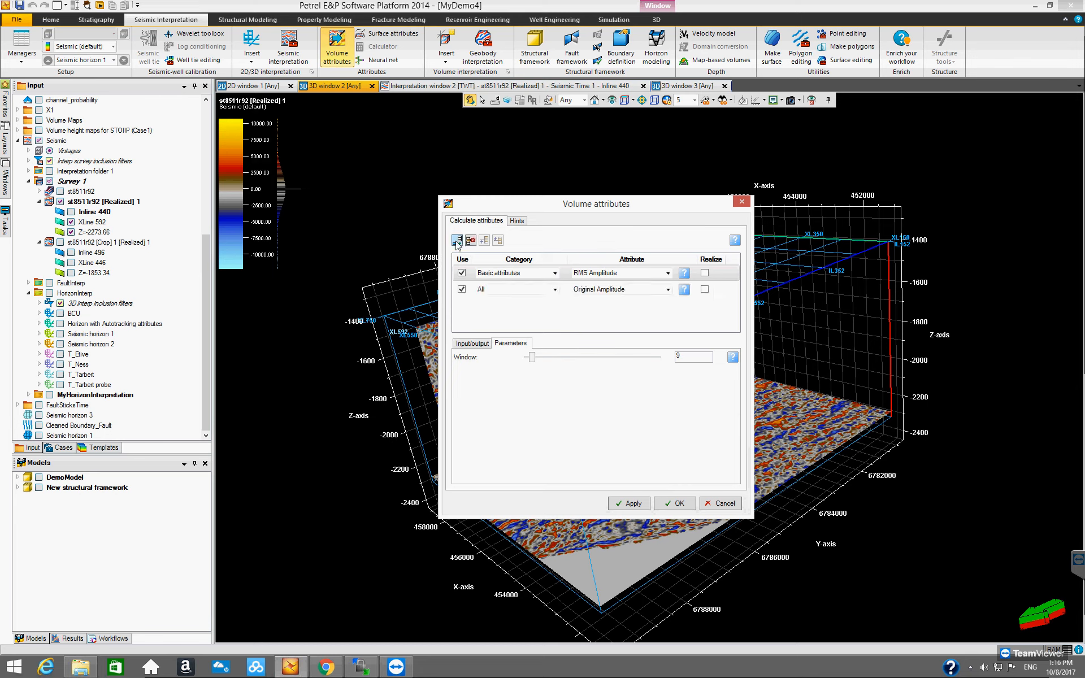
{"action": "left_click", "coordinate": [555, 289]}
{"action": "left_click", "coordinate": [555, 289]}
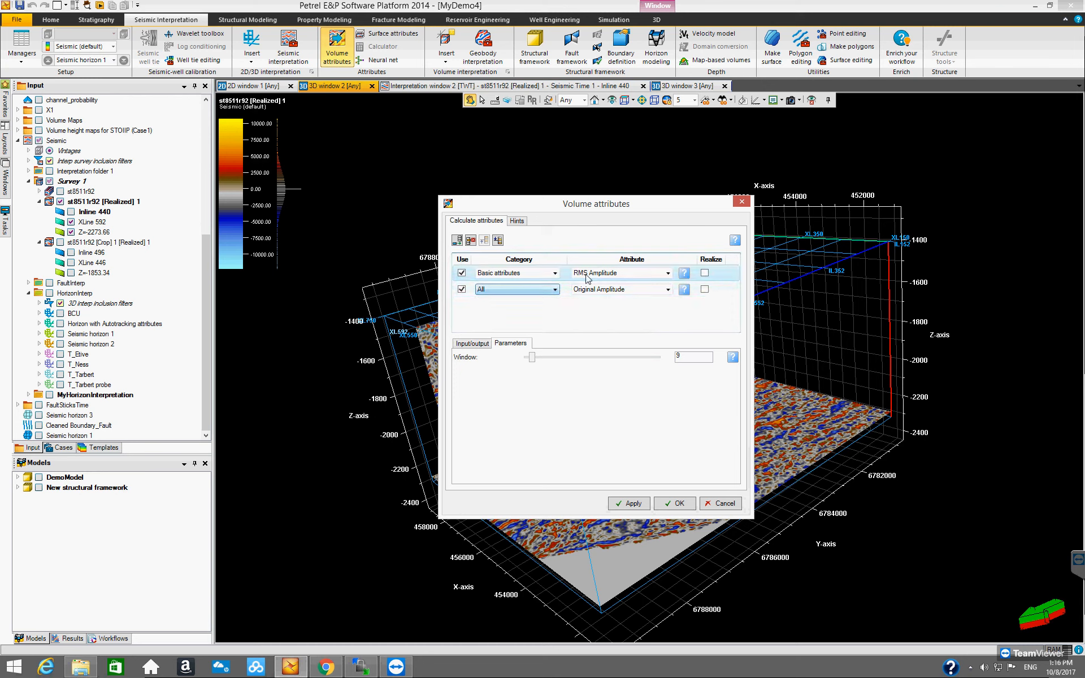
{"action": "left_click", "coordinate": [555, 290]}
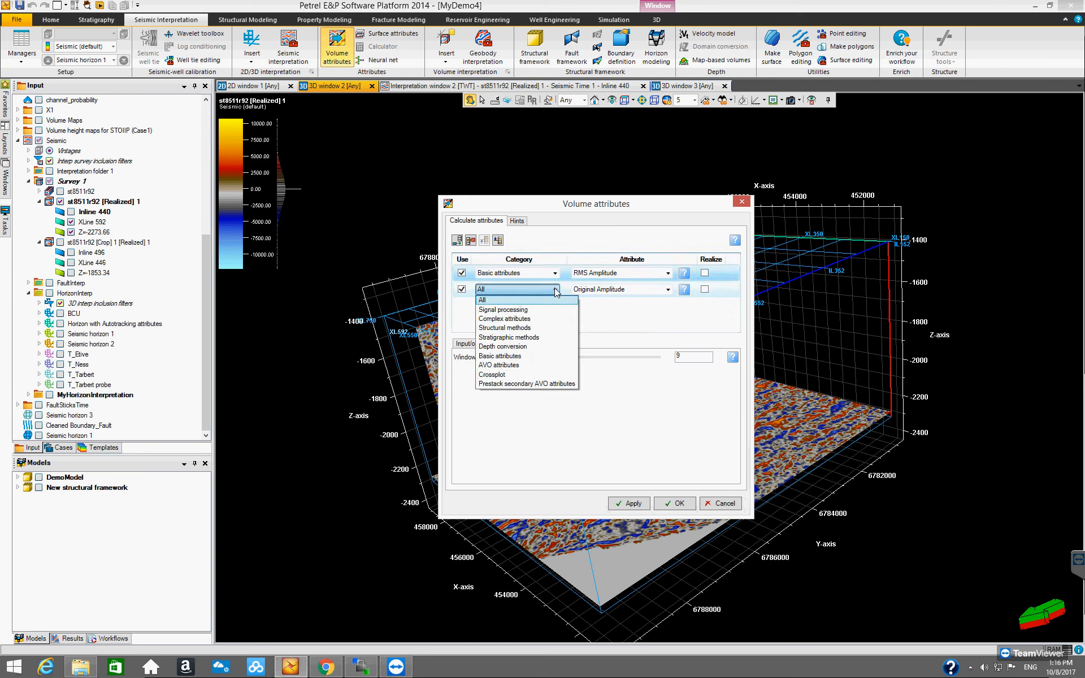
{"action": "left_click", "coordinate": [553, 322]}
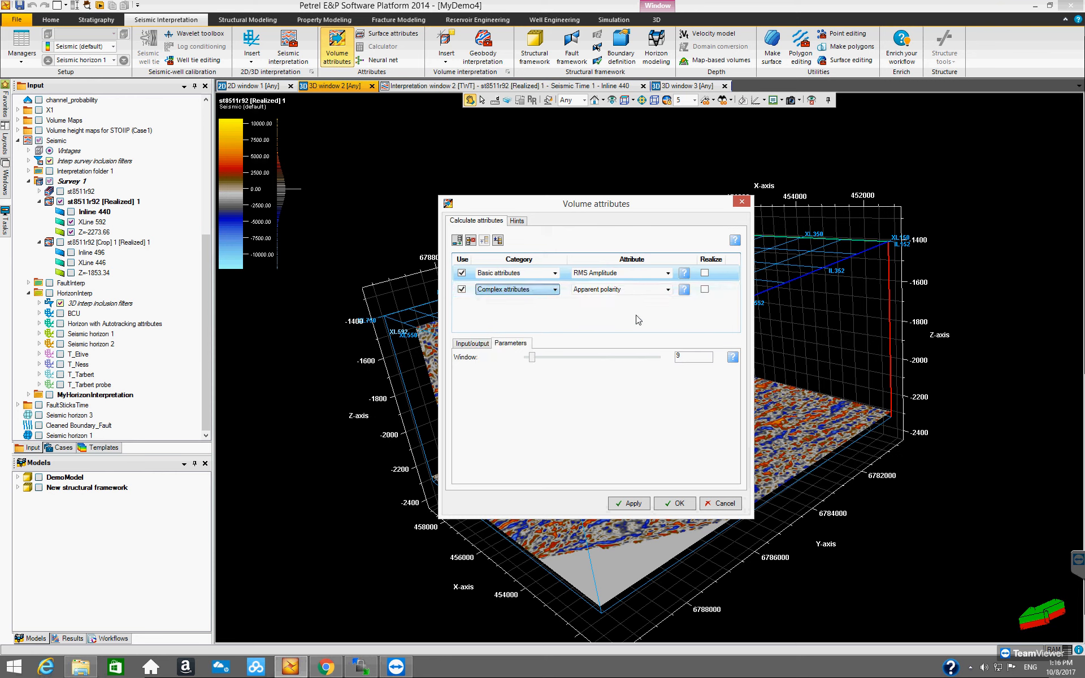
{"action": "left_click", "coordinate": [667, 289]}
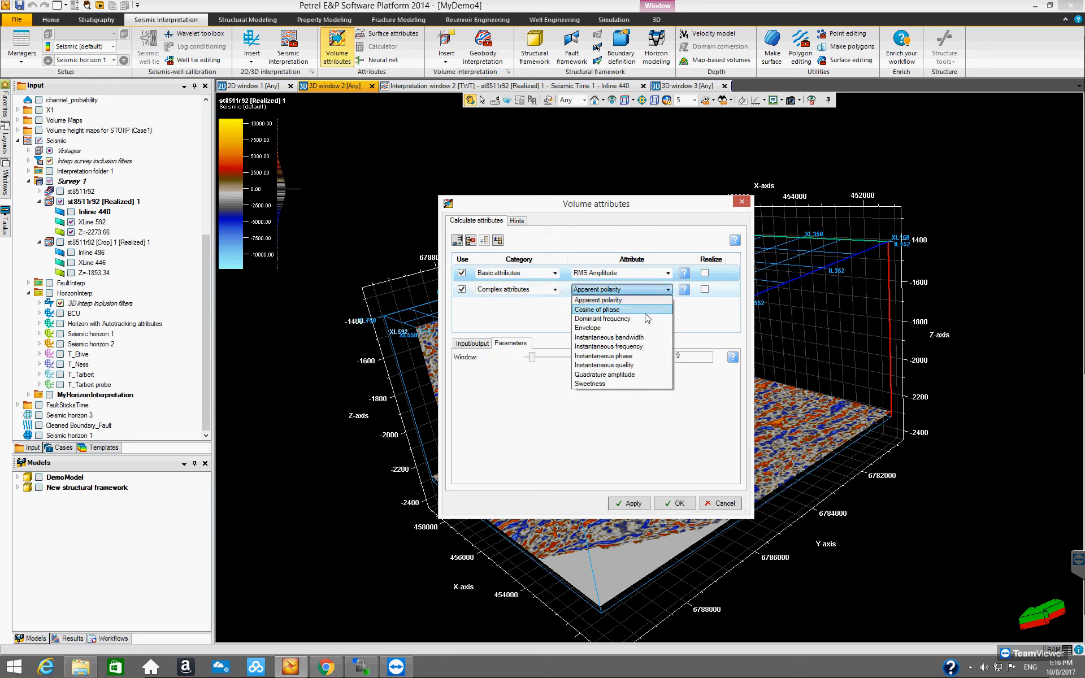
{"action": "left_click", "coordinate": [646, 357]}
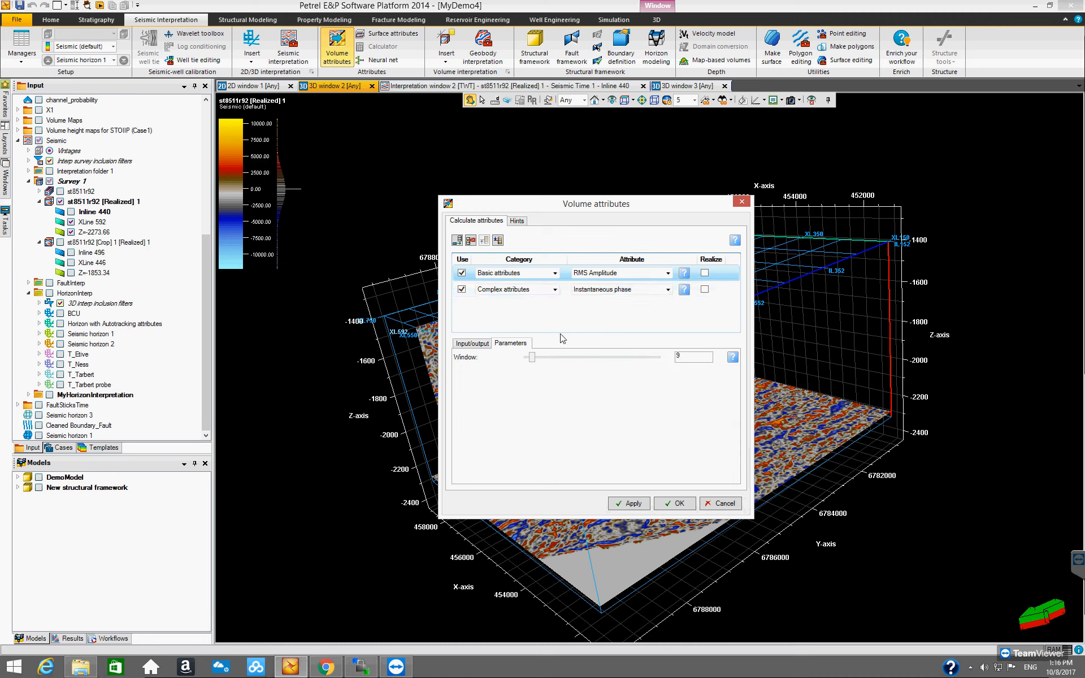
{"action": "left_click", "coordinate": [725, 293]}
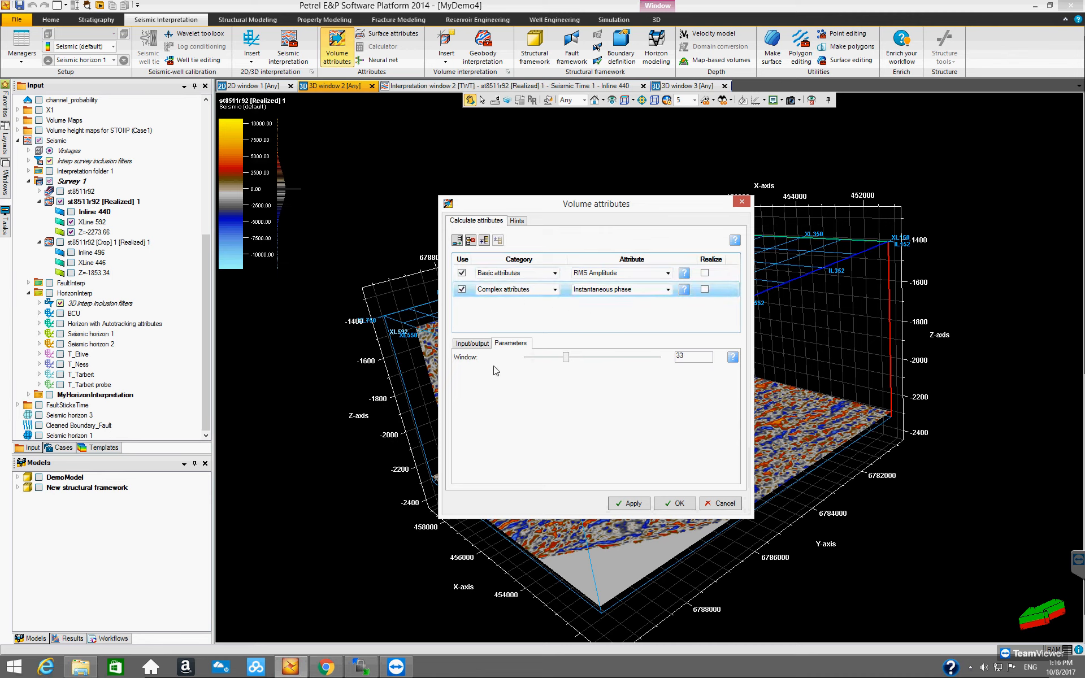
{"action": "mouse_move", "coordinate": [684, 292]}
Use st8511r92 [Realized] 1 as the input cube, name the instantaneous phase output InstPhase, and calculate both volume attributes.
{"action": "left_click", "coordinate": [633, 504]}
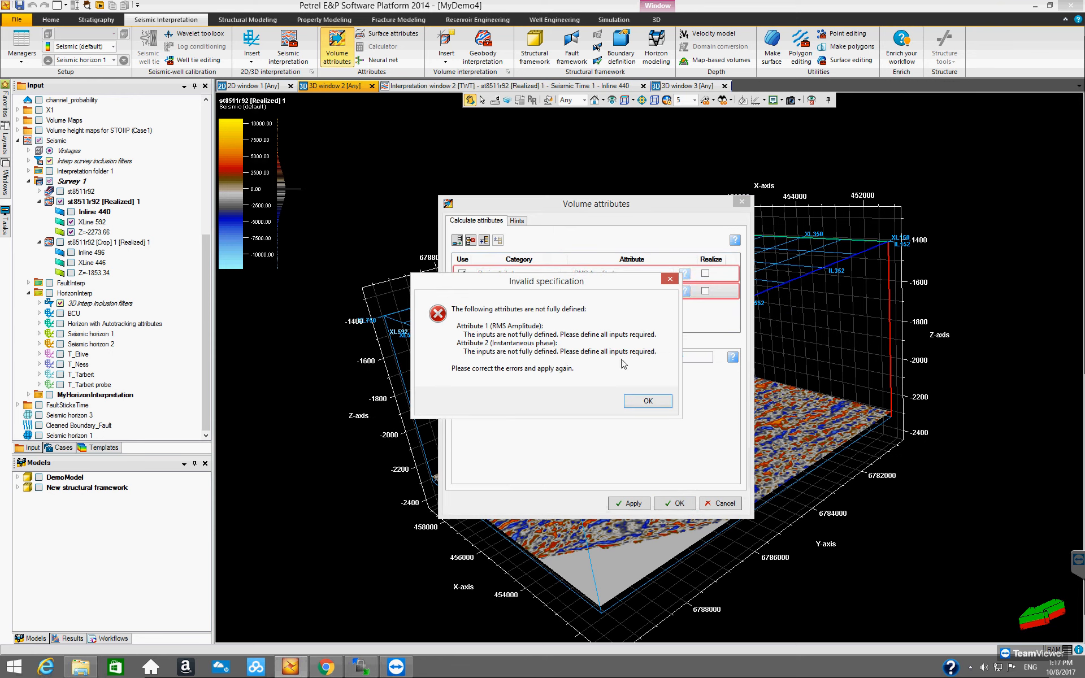
{"action": "left_click", "coordinate": [641, 401]}
{"action": "left_click", "coordinate": [459, 345]}
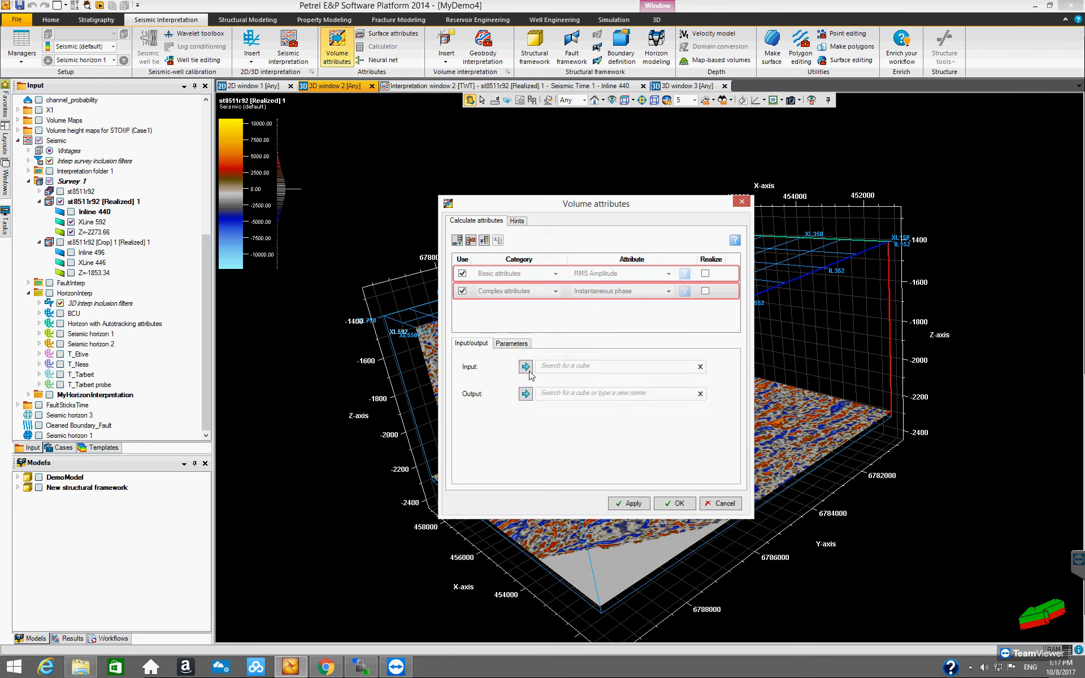
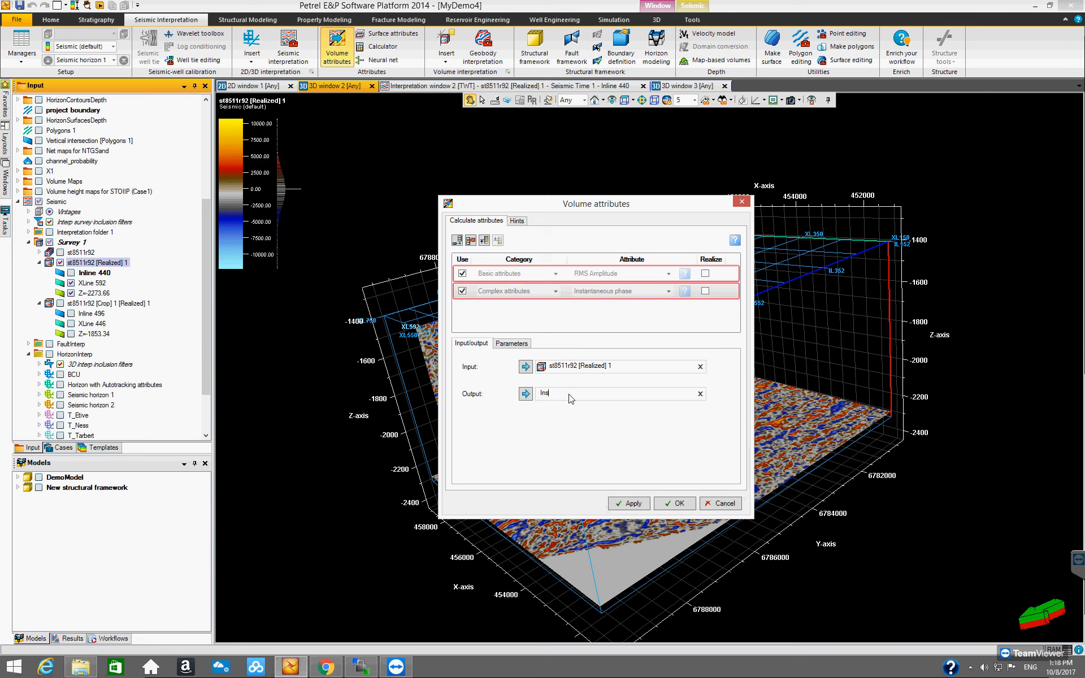
{"action": "type", "text": "Phase"}
{"action": "left_click", "coordinate": [673, 504]}
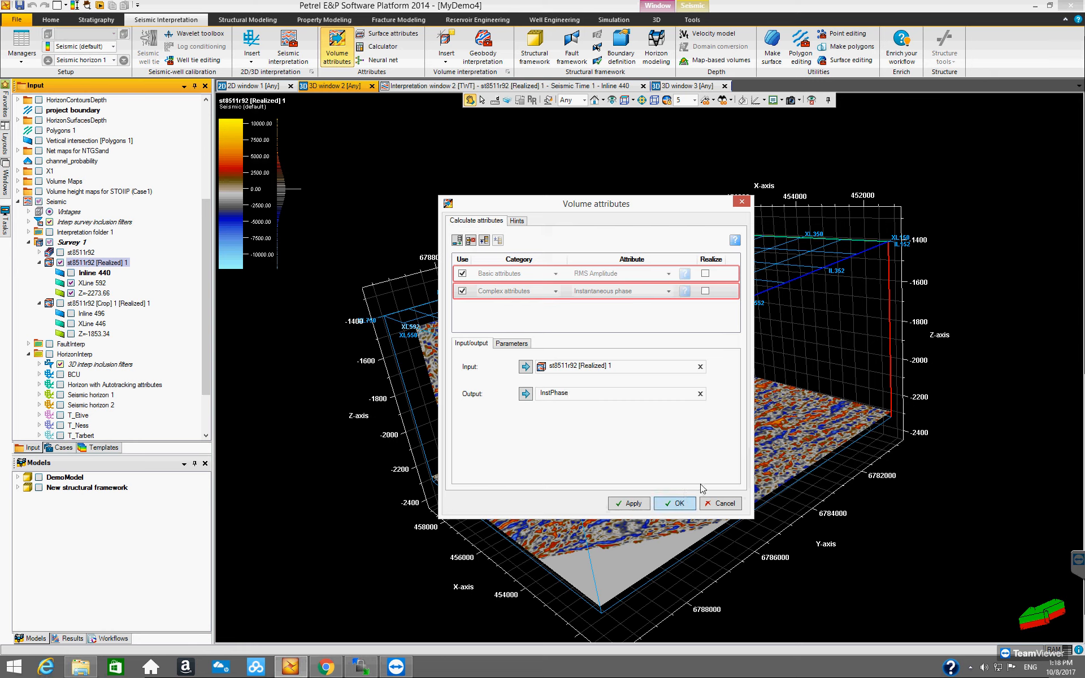
{"action": "left_click", "coordinate": [673, 503]}
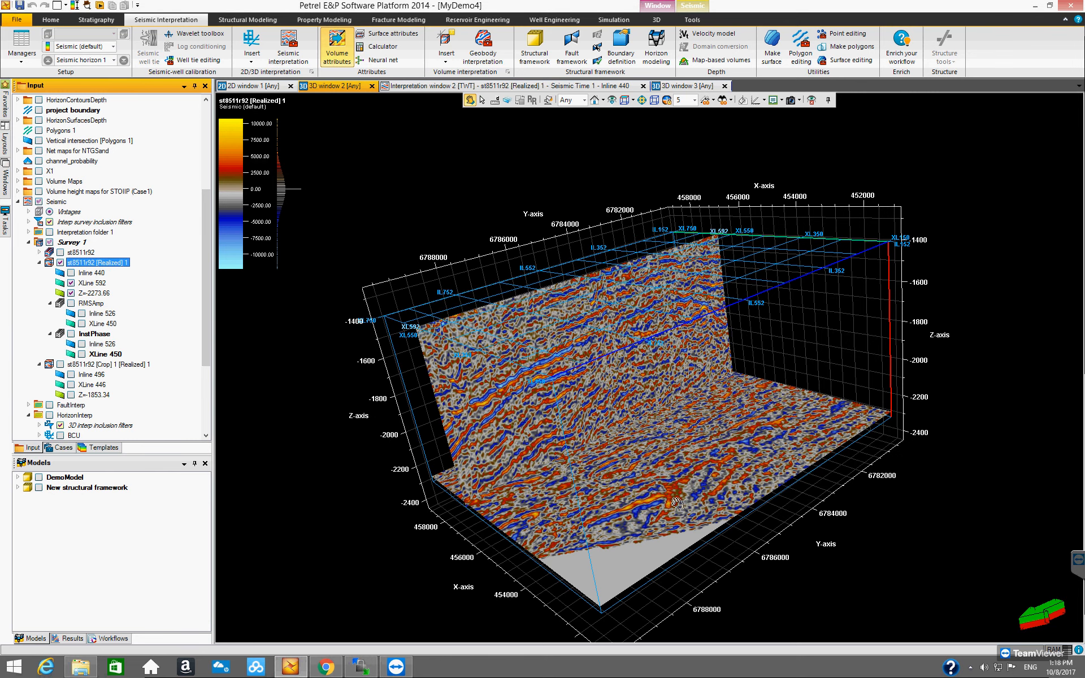
Hide the st8511r92 [Realized] 1 sections and display Inline 526 and XLine 450 of the RMSAmp volume in the 3D window.
{"action": "left_click_drag", "start_coordinate": [667, 472], "coordinate": [617, 500]}
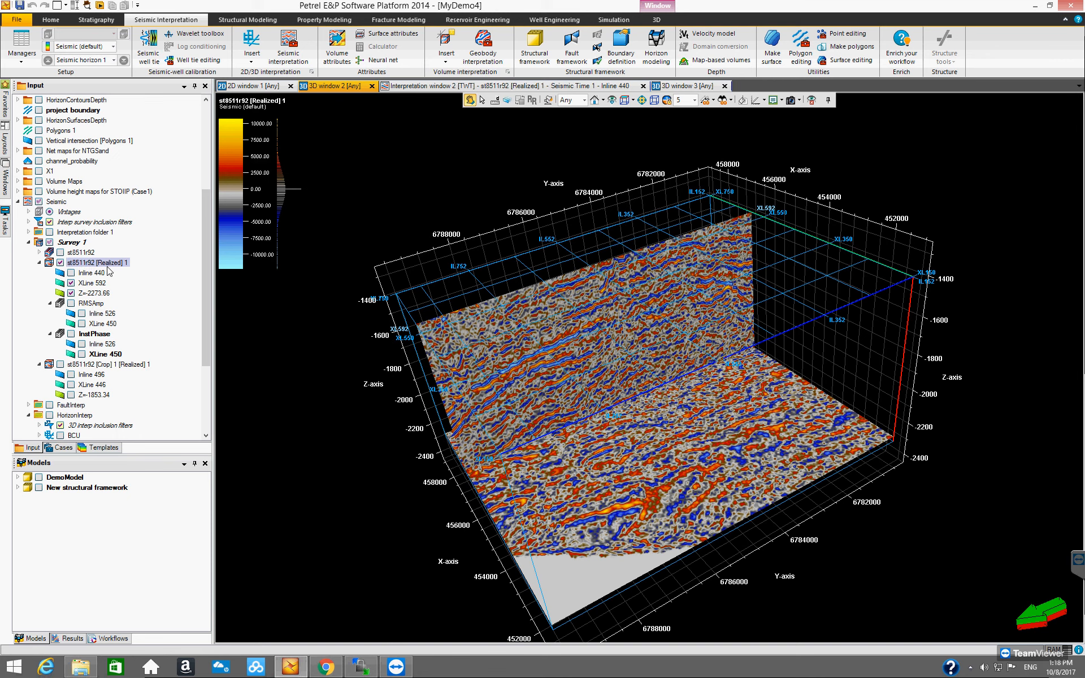
{"action": "left_click", "coordinate": [59, 262]}
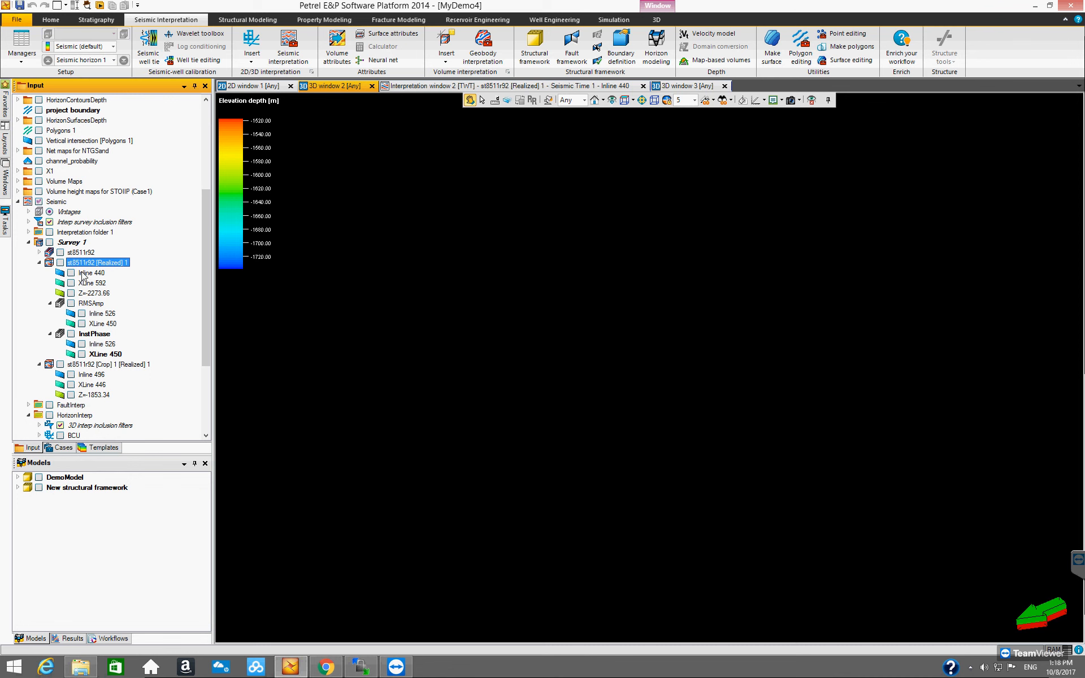
{"action": "left_click", "coordinate": [71, 304]}
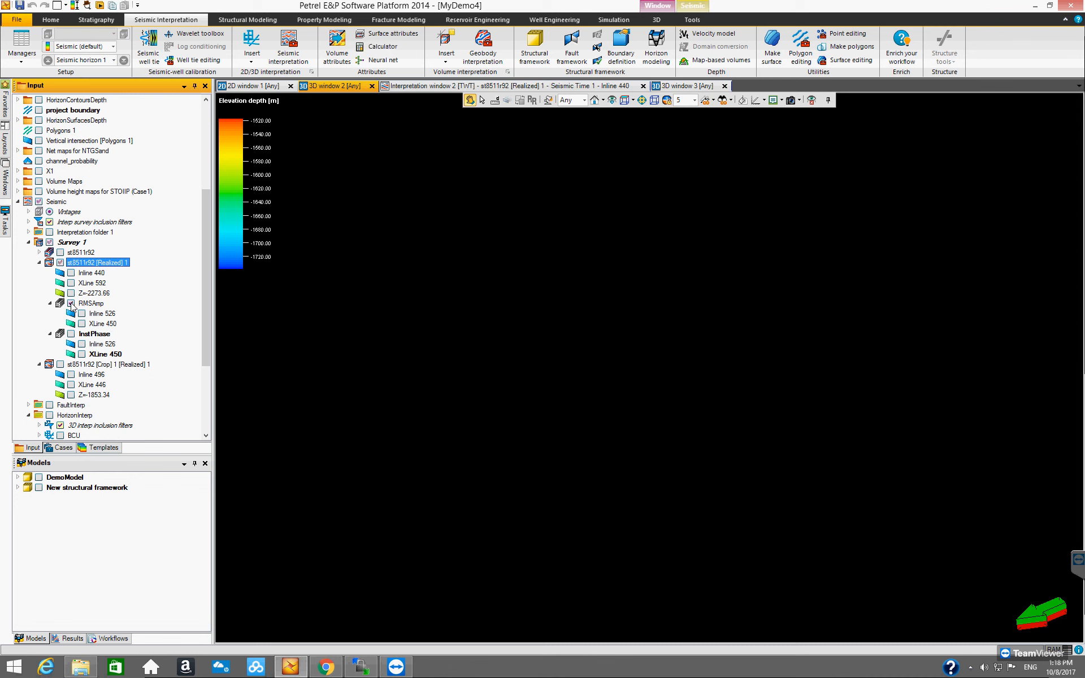
{"action": "left_click", "coordinate": [81, 314]}
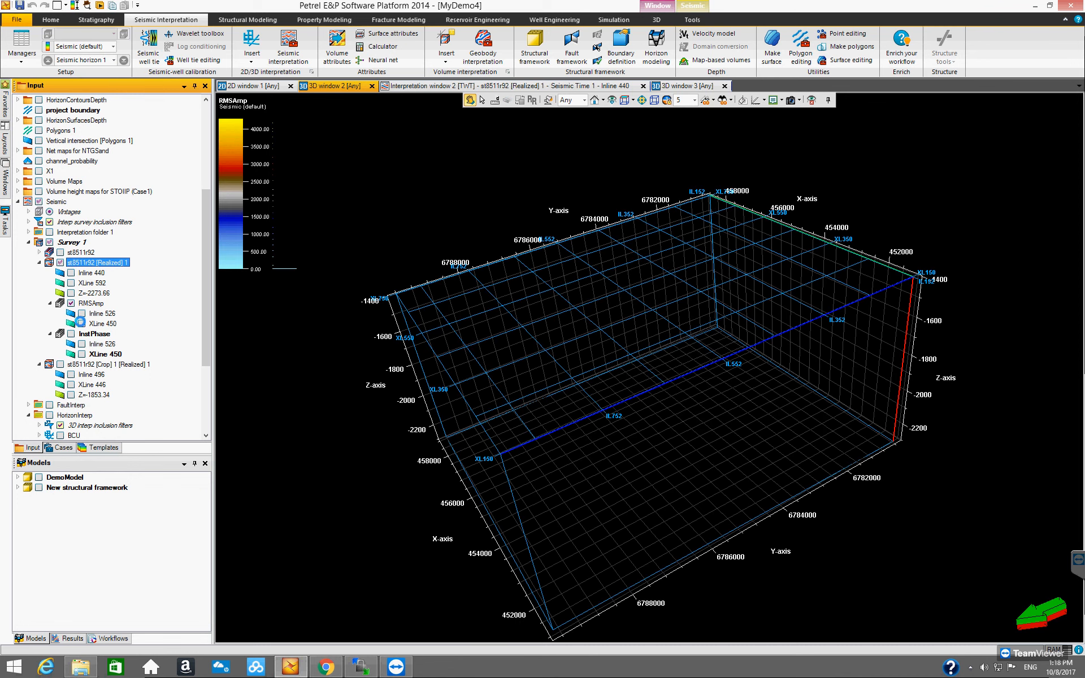
{"action": "left_click", "coordinate": [82, 323]}
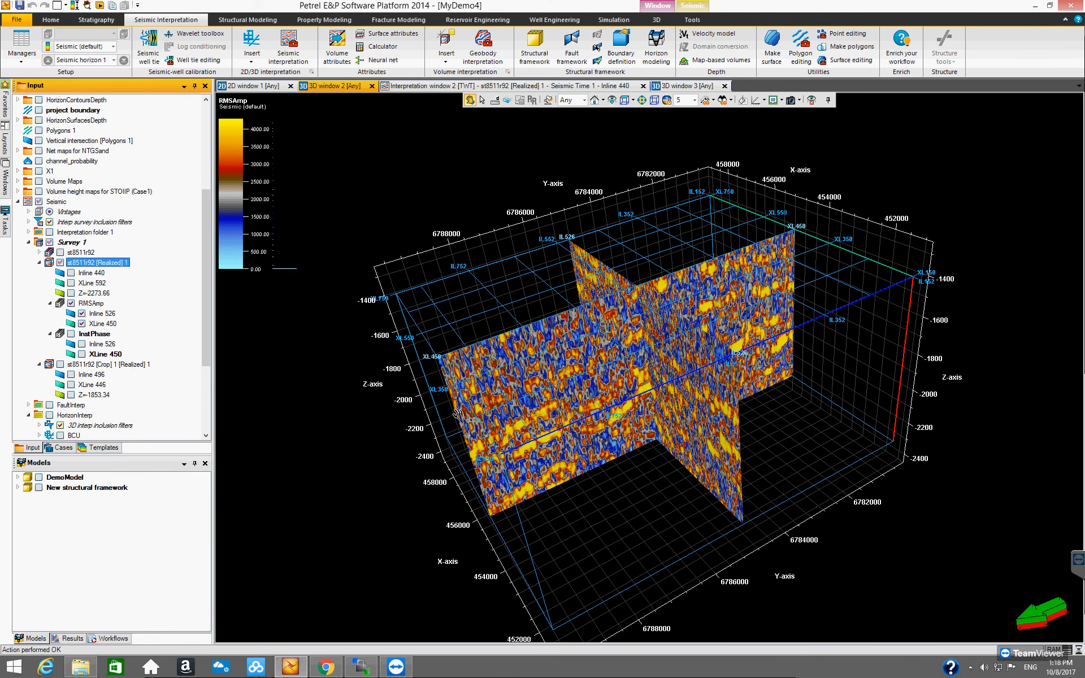
{"action": "mouse_move", "coordinate": [593, 441]}
{"action": "left_mouse_down"}
{"action": "mouse_move", "coordinate": [602, 372]}
{"action": "mouse_move", "coordinate": [746, 407]}
{"action": "mouse_move", "coordinate": [511, 399]}
{"action": "mouse_move", "coordinate": [523, 456]}
{"action": "mouse_move", "coordinate": [641, 386]}
{"action": "mouse_move", "coordinate": [765, 416]}
{"action": "mouse_move", "coordinate": [712, 426]}
{"action": "mouse_move", "coordinate": [562, 422]}
{"action": "mouse_move", "coordinate": [548, 459]}
{"action": "mouse_move", "coordinate": [631, 425]}
{"action": "mouse_move", "coordinate": [576, 443]}
{"action": "mouse_move", "coordinate": [584, 432]}
{"action": "left_mouse_up"}
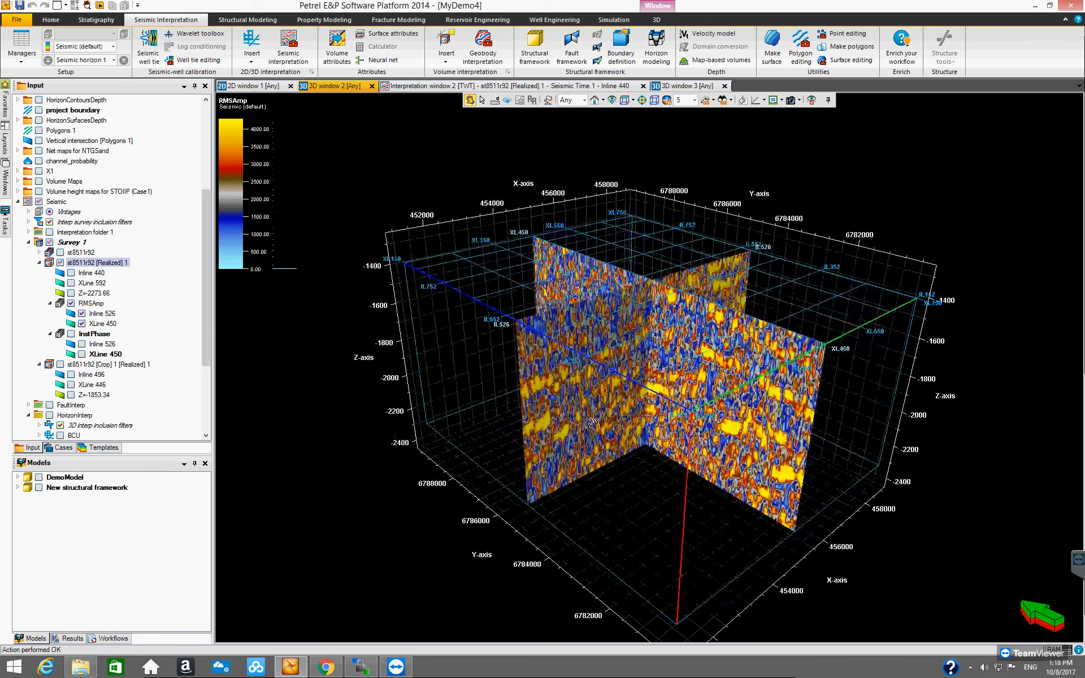
Open the Inspector beside the cube and pick a point on RMSAmp XLine 450 to inspect it.
{"action": "left_click", "coordinate": [87, 6]}
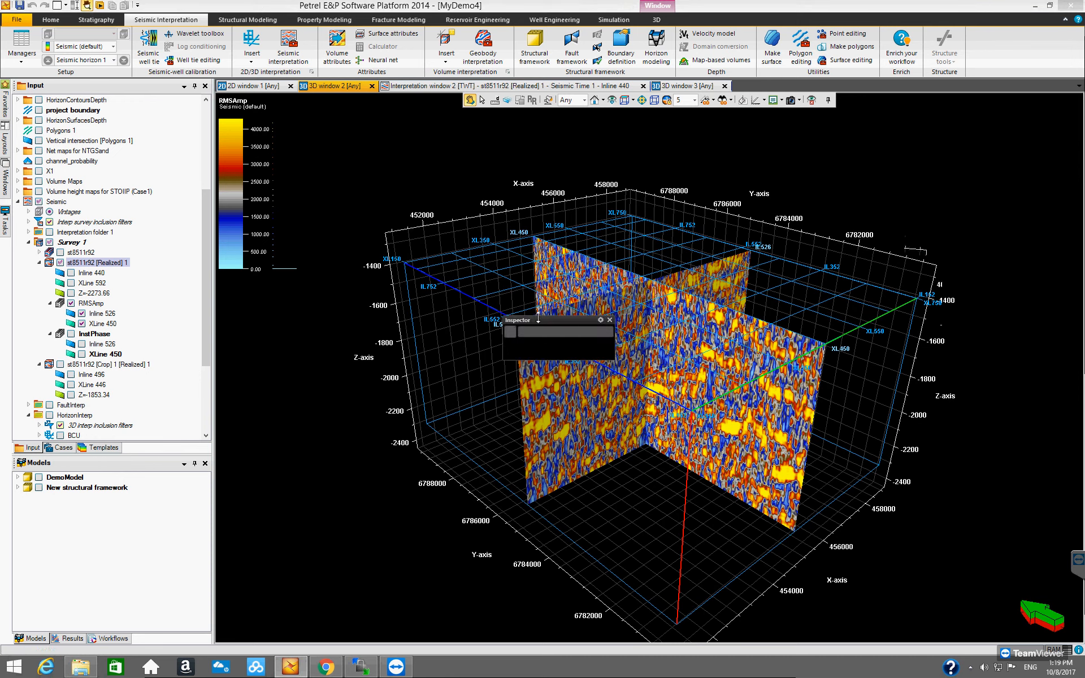
{"action": "left_click_drag", "start_coordinate": [544, 321], "coordinate": [290, 321]}
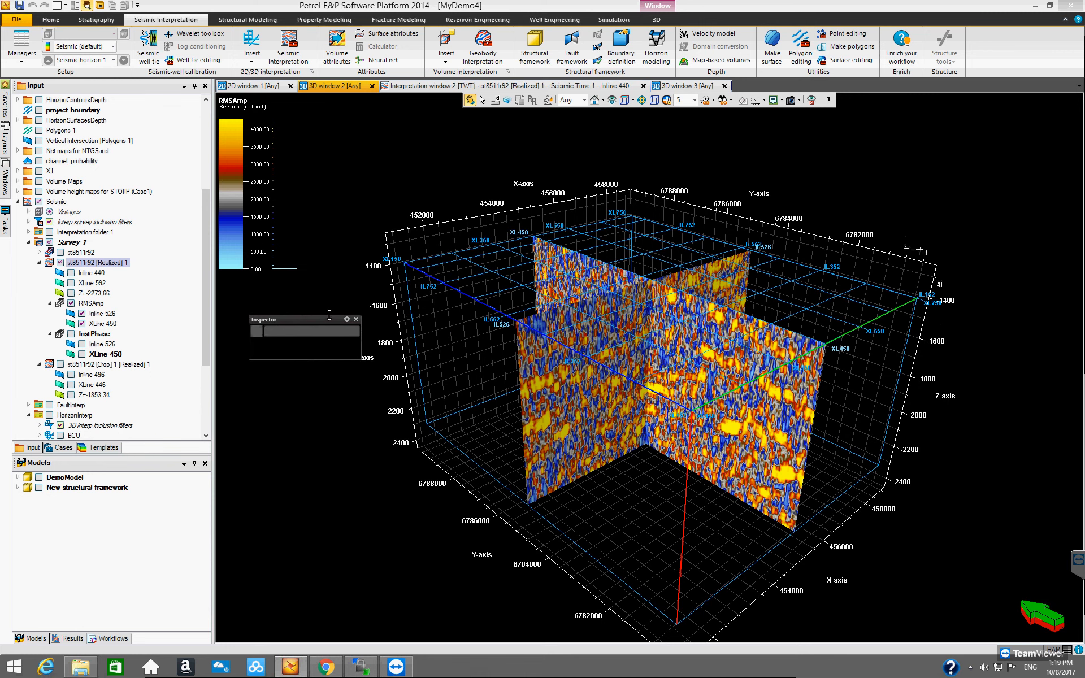
{"action": "left_click", "coordinate": [482, 100]}
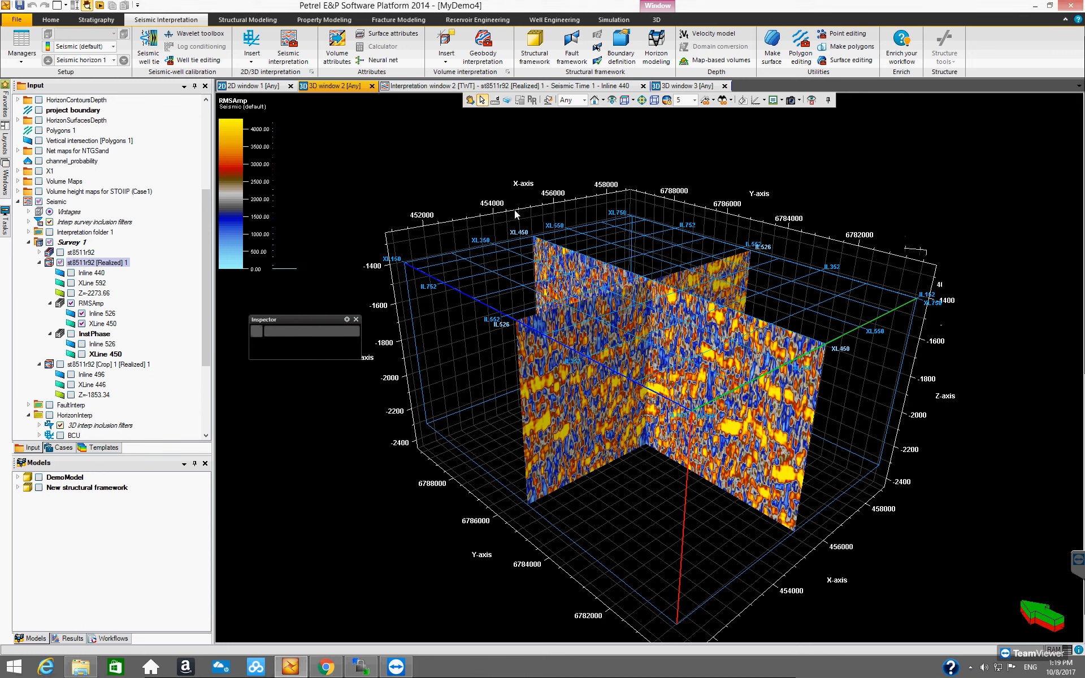
{"action": "left_click", "coordinate": [764, 452]}
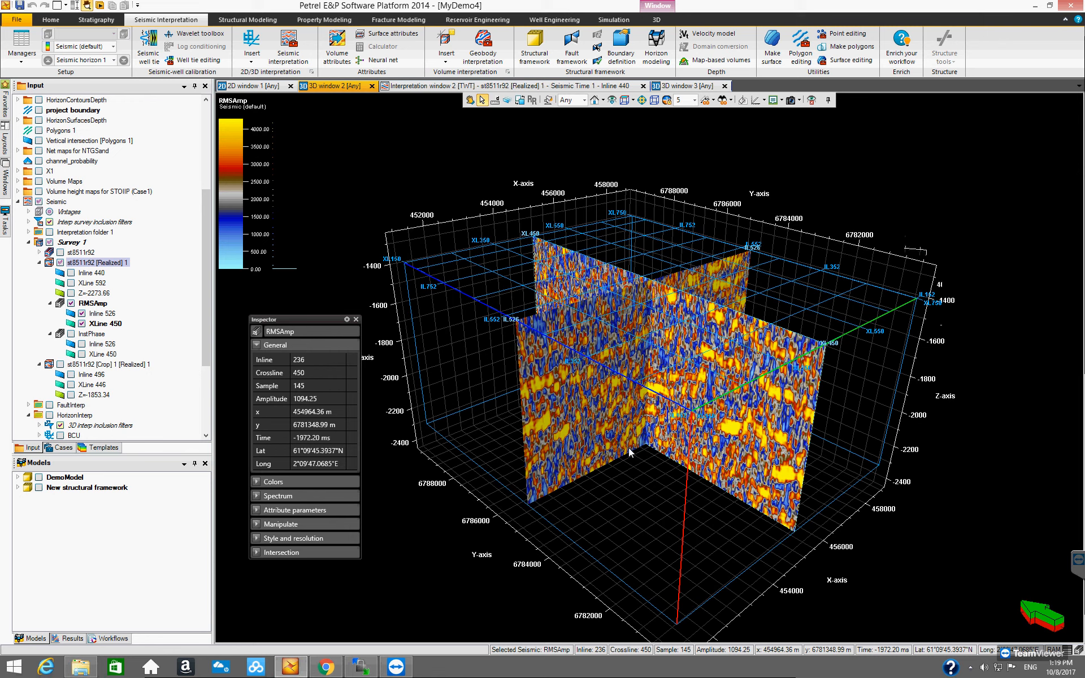
Expand the Inspector's Manipulate and Attribute parameters sections for RMSAmp, check Style and resolution, and move the Inspector clear of the cube.
{"action": "left_click_drag", "start_coordinate": [305, 321], "coordinate": [304, 294]}
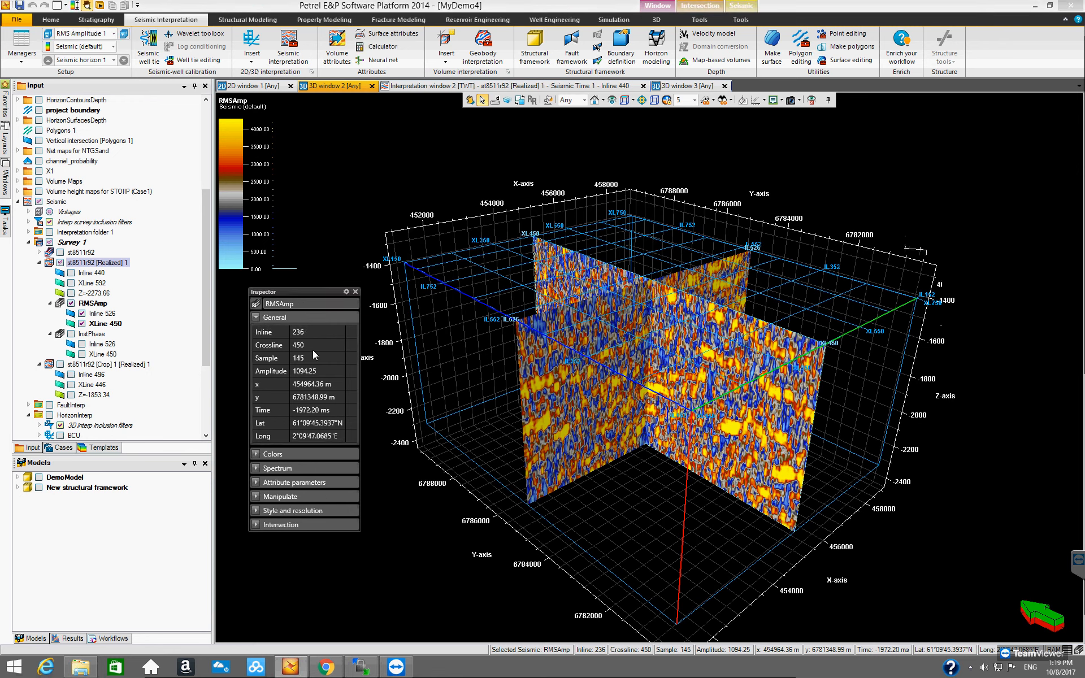
{"action": "left_click", "coordinate": [254, 496]}
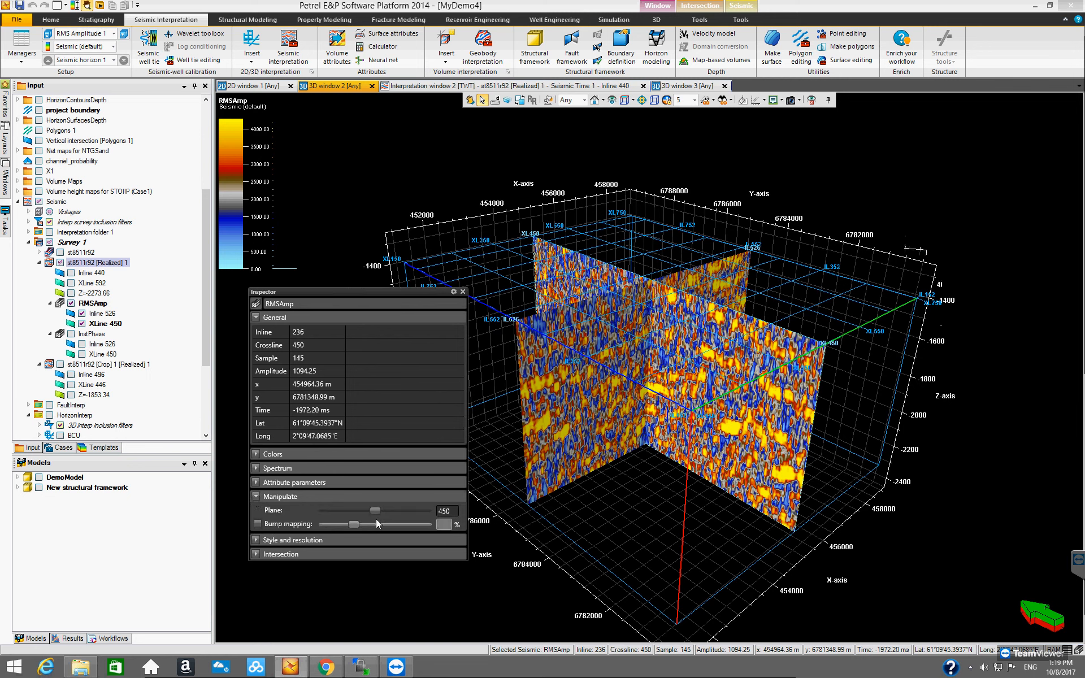
{"action": "left_click", "coordinate": [257, 539]}
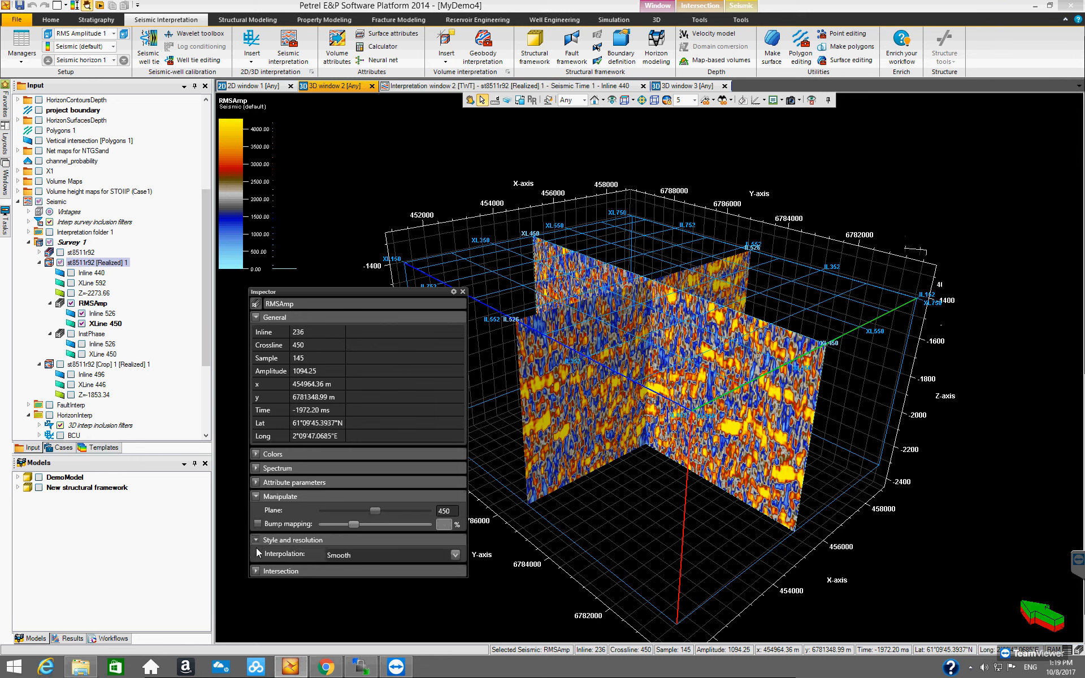
{"action": "left_click", "coordinate": [256, 540]}
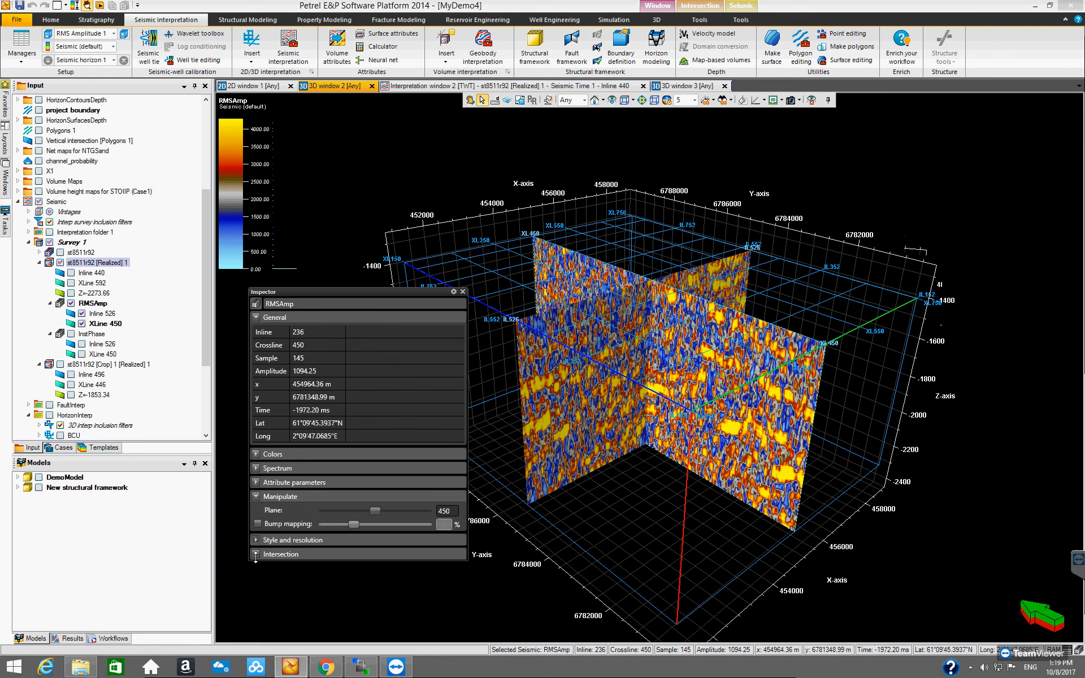
{"action": "left_click", "coordinate": [255, 483]}
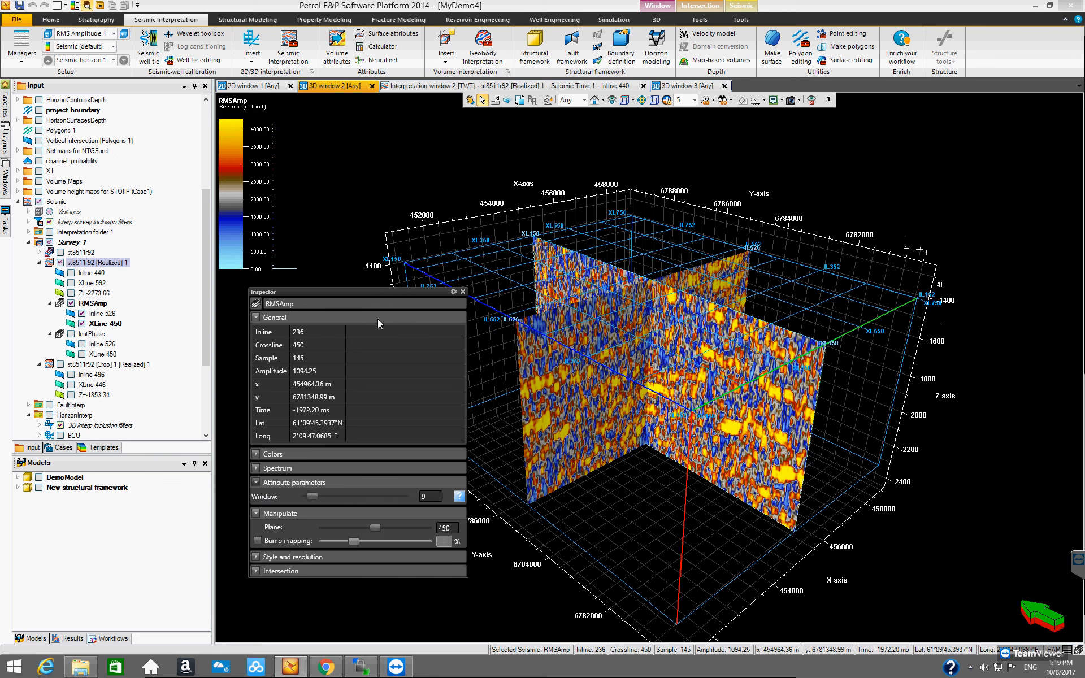
{"action": "left_click_drag", "start_coordinate": [388, 293], "coordinate": [266, 293]}
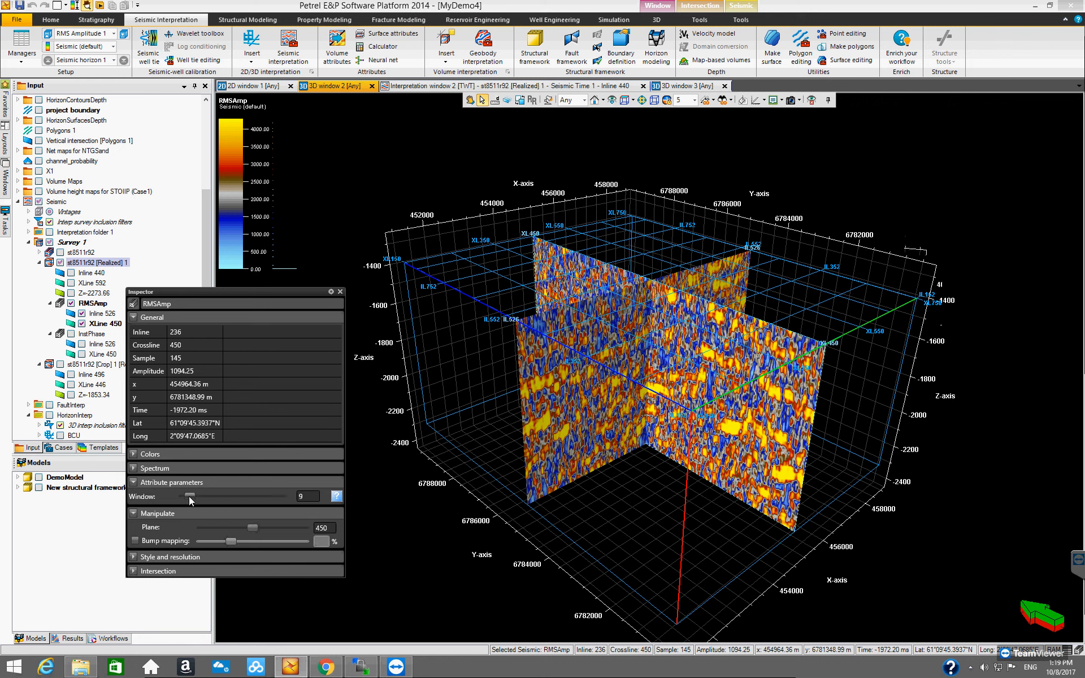
Try window lengths of 32, 13, 4 and 3 for RMSAmp, picking a point on Inline 526 to compare the sections.
{"action": "left_click_drag", "start_coordinate": [194, 496], "coordinate": [212, 496]}
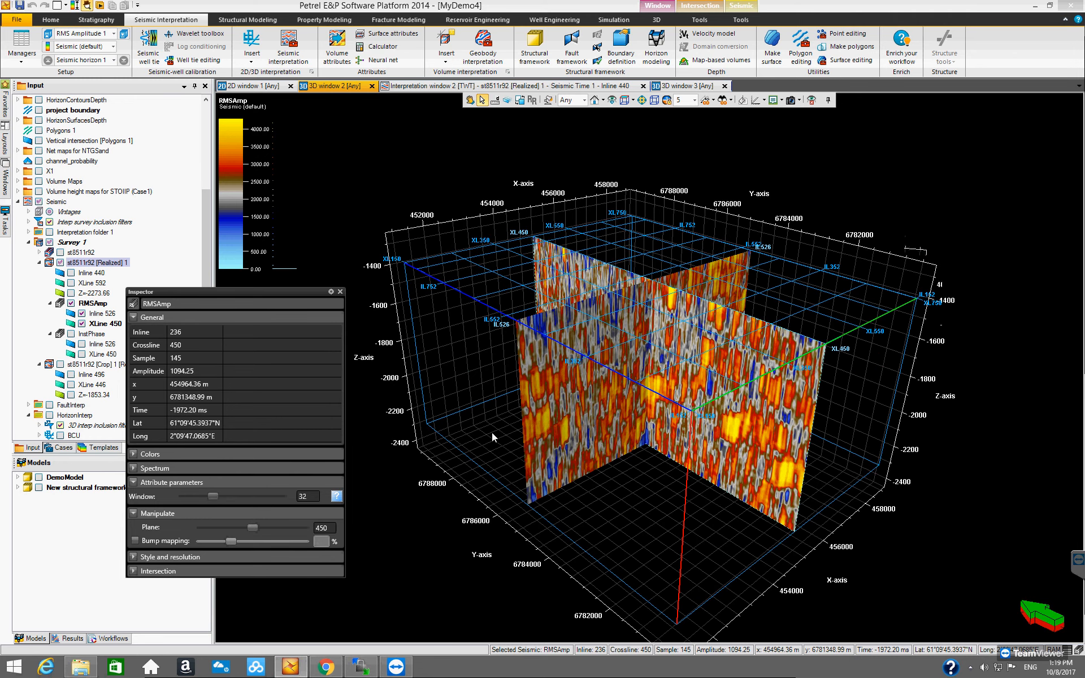
{"action": "left_click", "coordinate": [569, 412]}
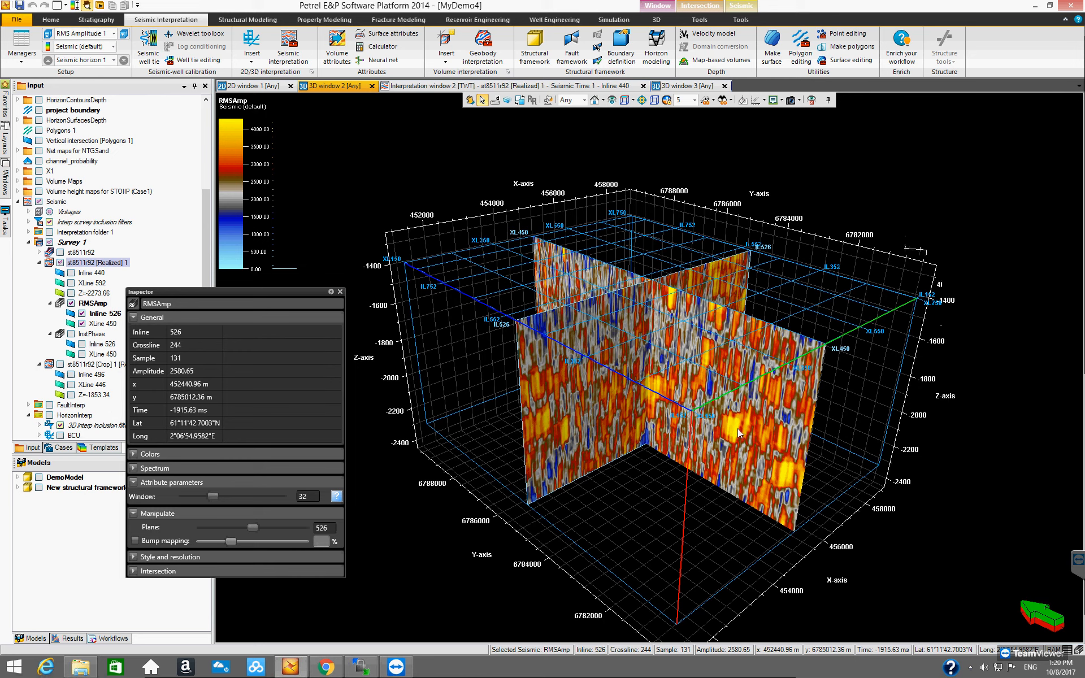
{"action": "left_click", "coordinate": [192, 497]}
{"action": "left_click", "coordinate": [194, 496]}
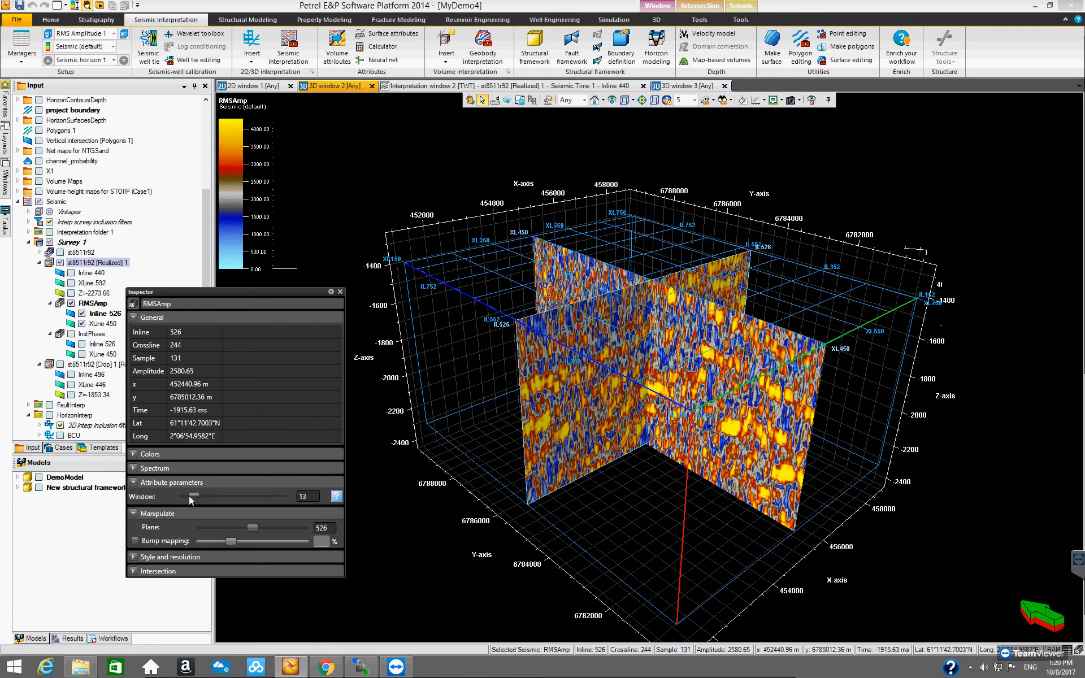
{"action": "left_click", "coordinate": [188, 496]}
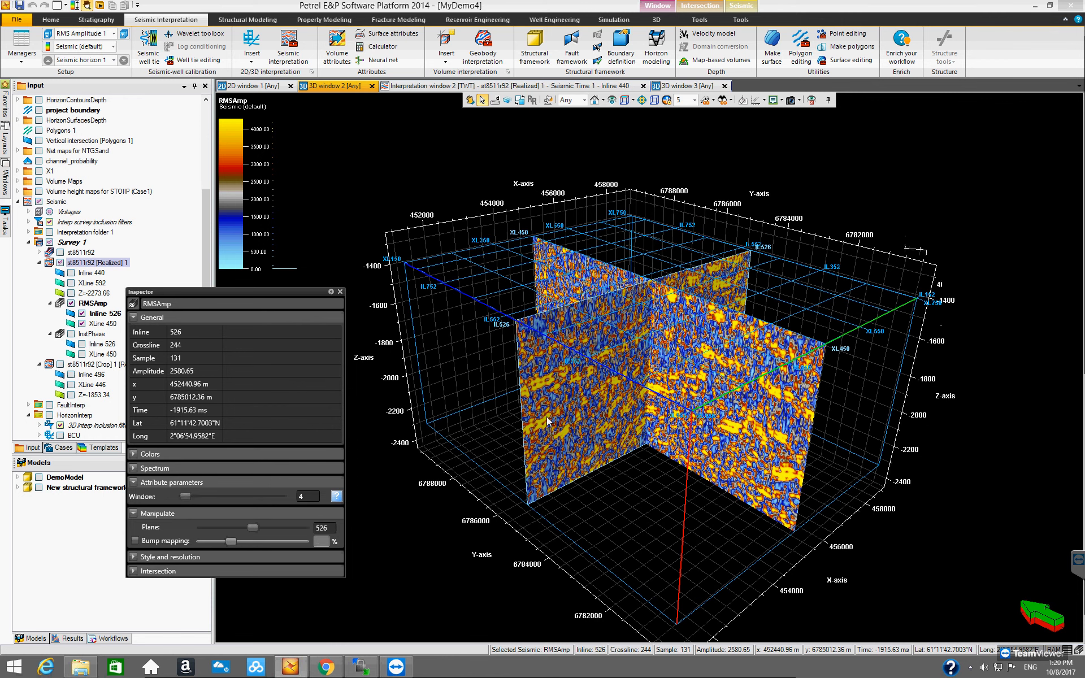
{"action": "left_click_drag", "start_coordinate": [184, 496], "coordinate": [183, 496]}
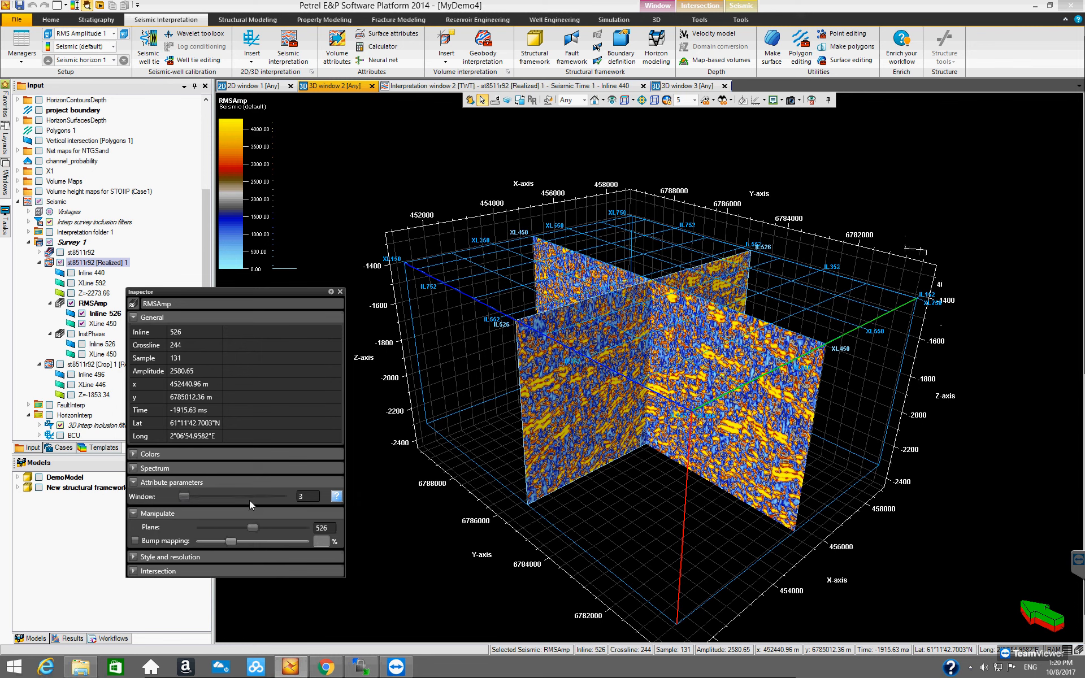
Reposition the Inspector and compare the RMSAmp sections with window lengths of 8, 3 and 4.
{"action": "left_click_drag", "start_coordinate": [292, 293], "coordinate": [366, 296]}
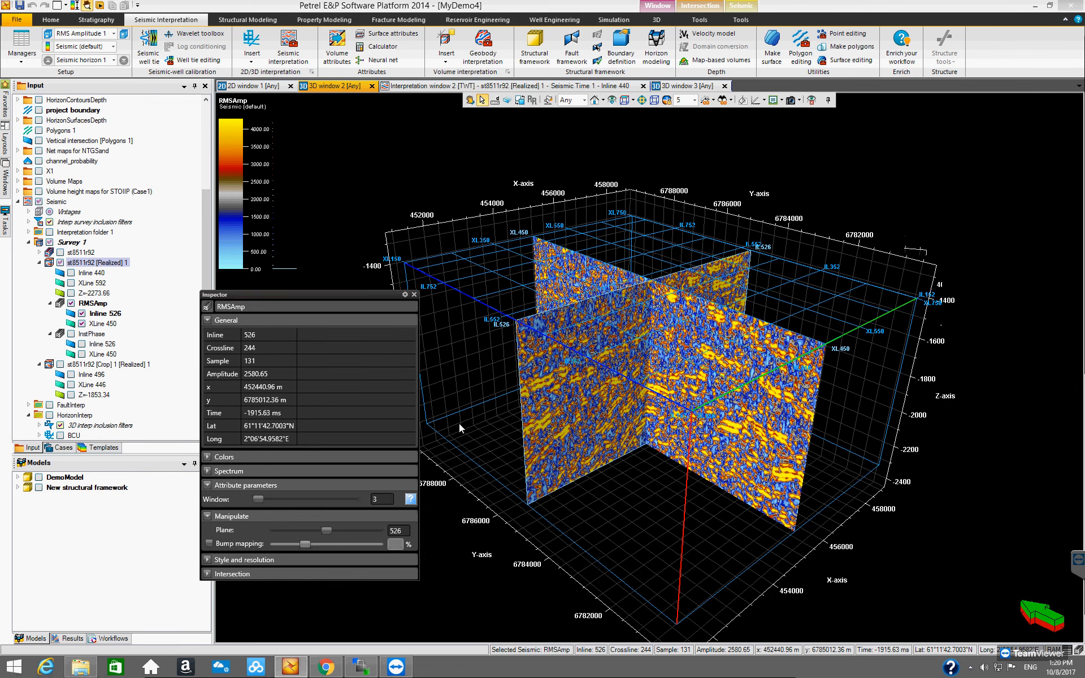
{"action": "left_click_drag", "start_coordinate": [261, 497], "coordinate": [264, 498]}
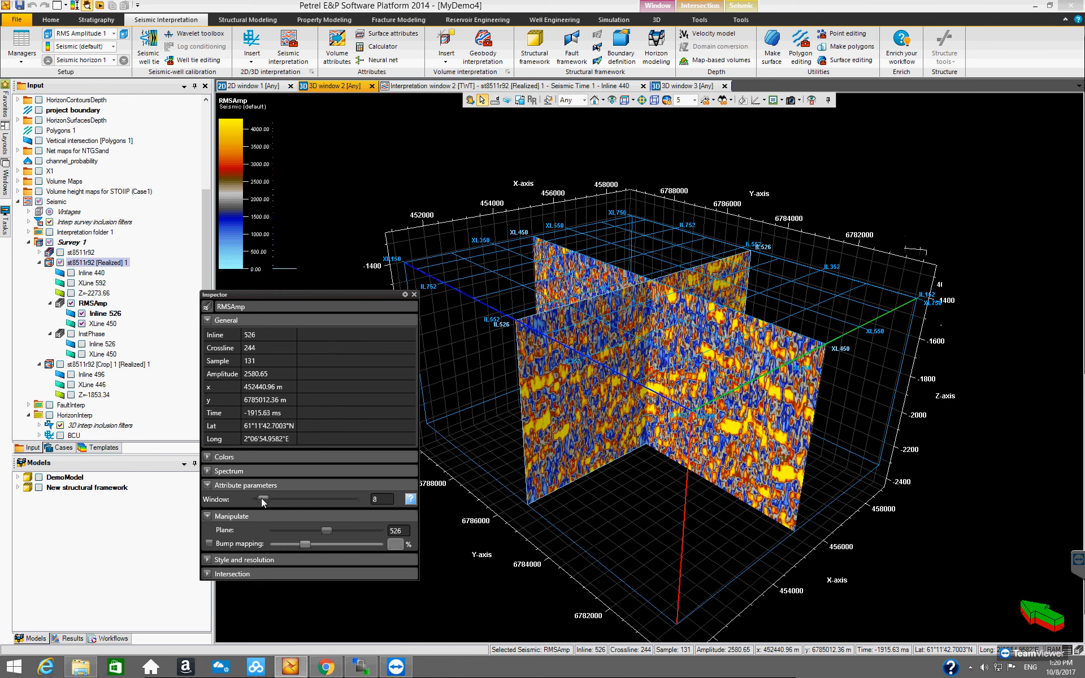
{"action": "left_click_drag", "start_coordinate": [261, 497], "coordinate": [258, 500]}
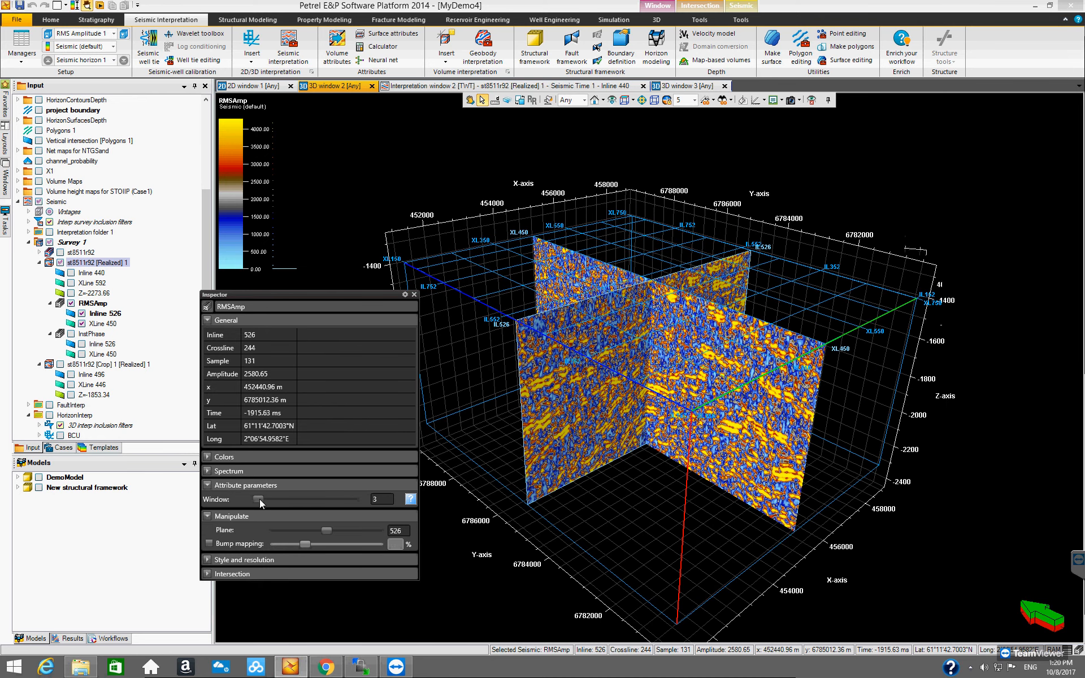
{"action": "left_click", "coordinate": [259, 500]}
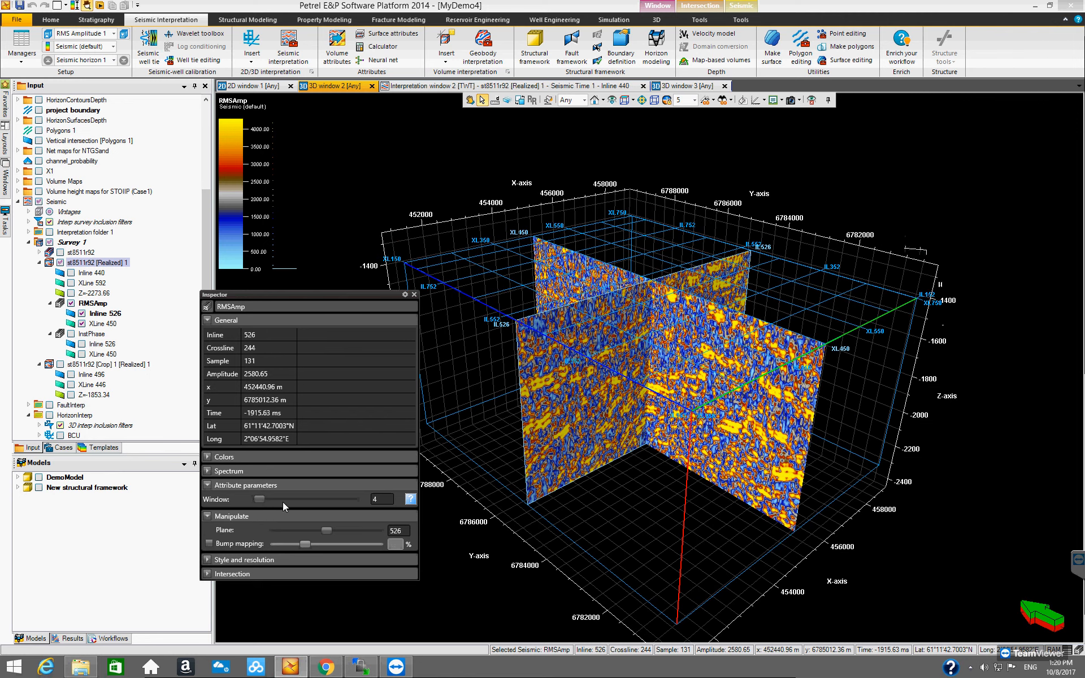
Set the RMSAmp attribute's window length to 5 and move the Inspector nearer the cube.
{"action": "left_click", "coordinate": [378, 499]}
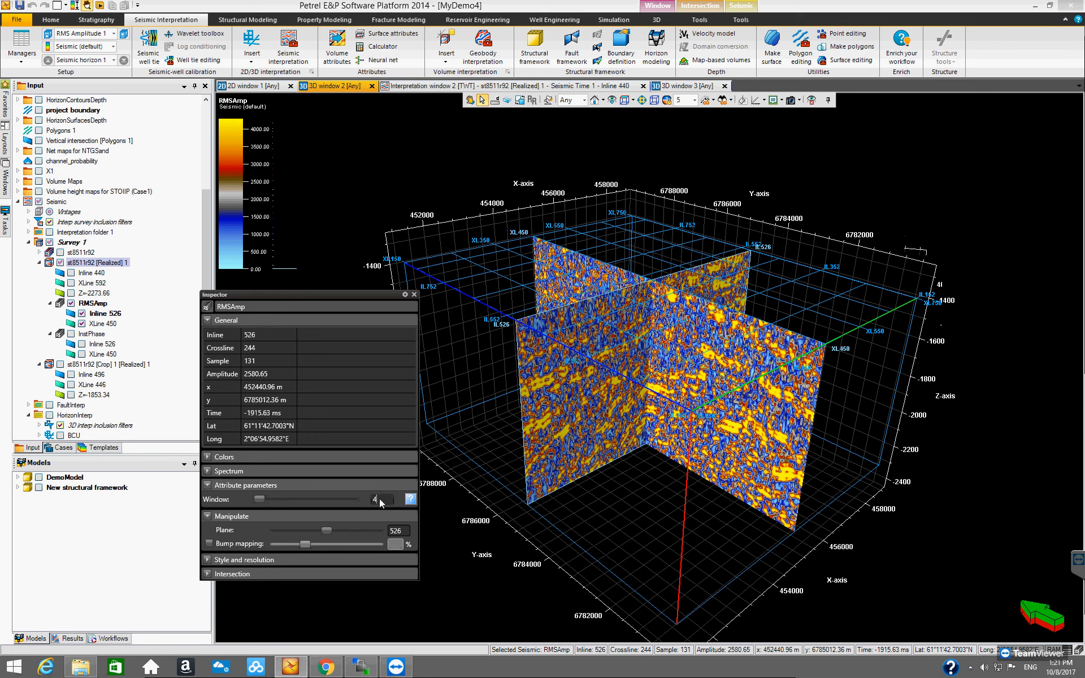
{"action": "key", "text": "BackSpace"}
{"action": "type", "text": "5"}
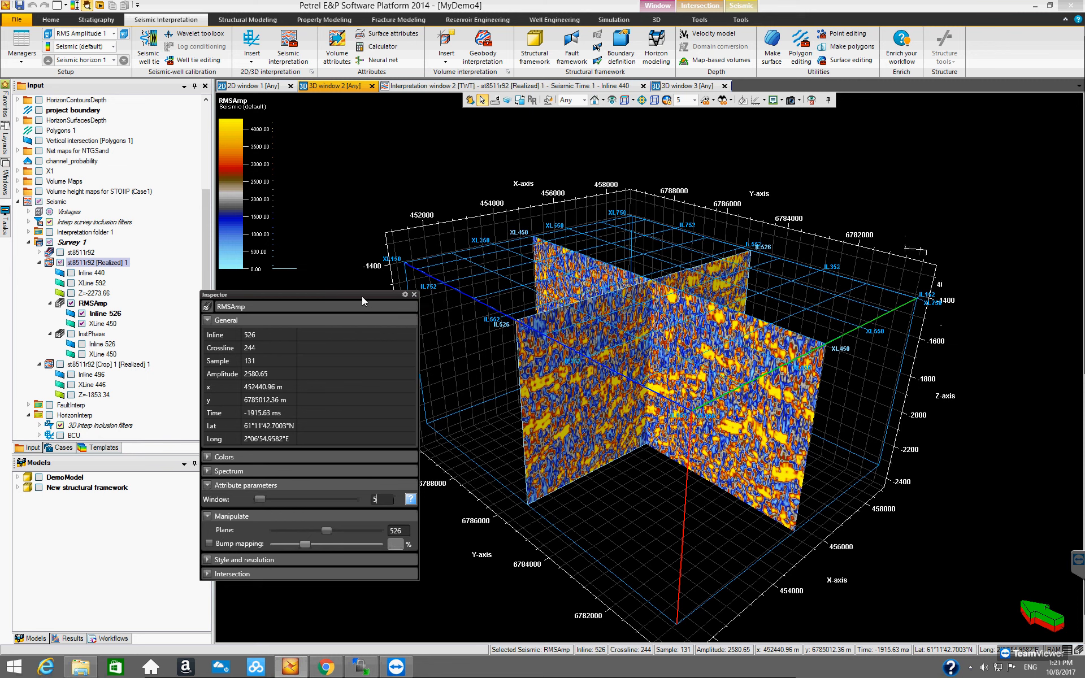
{"action": "left_click_drag", "start_coordinate": [362, 293], "coordinate": [406, 300]}
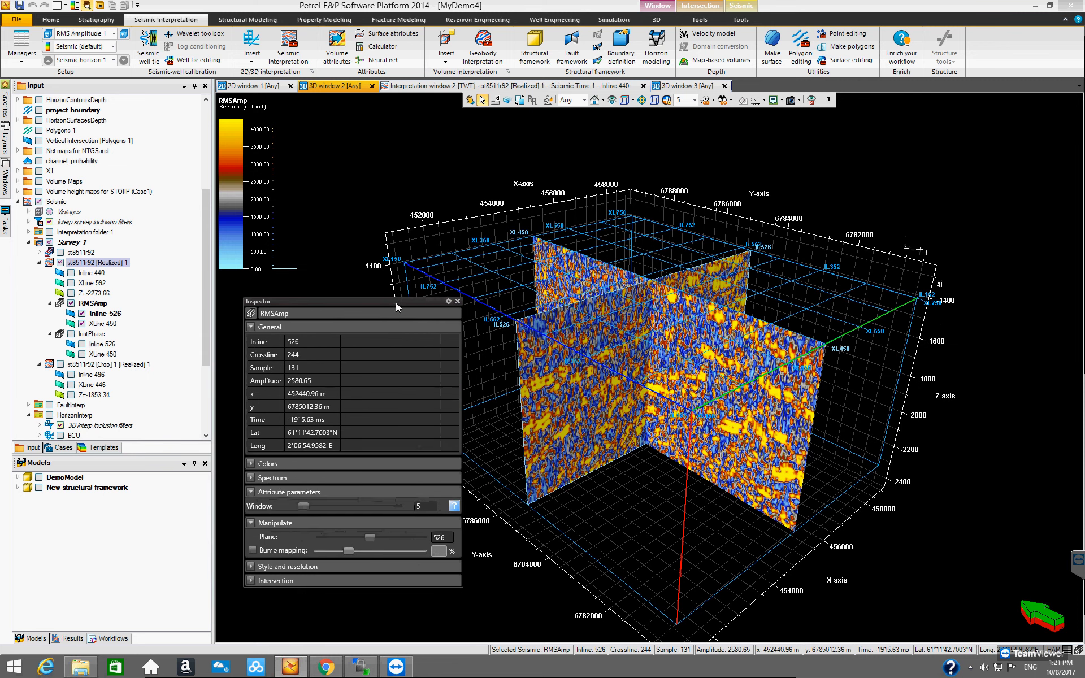
Realize the RMSAmp attribute as a physical seismic volume at Integer 8 bit quality, and close its settings and the message log.
{"action": "left_click", "coordinate": [94, 304]}
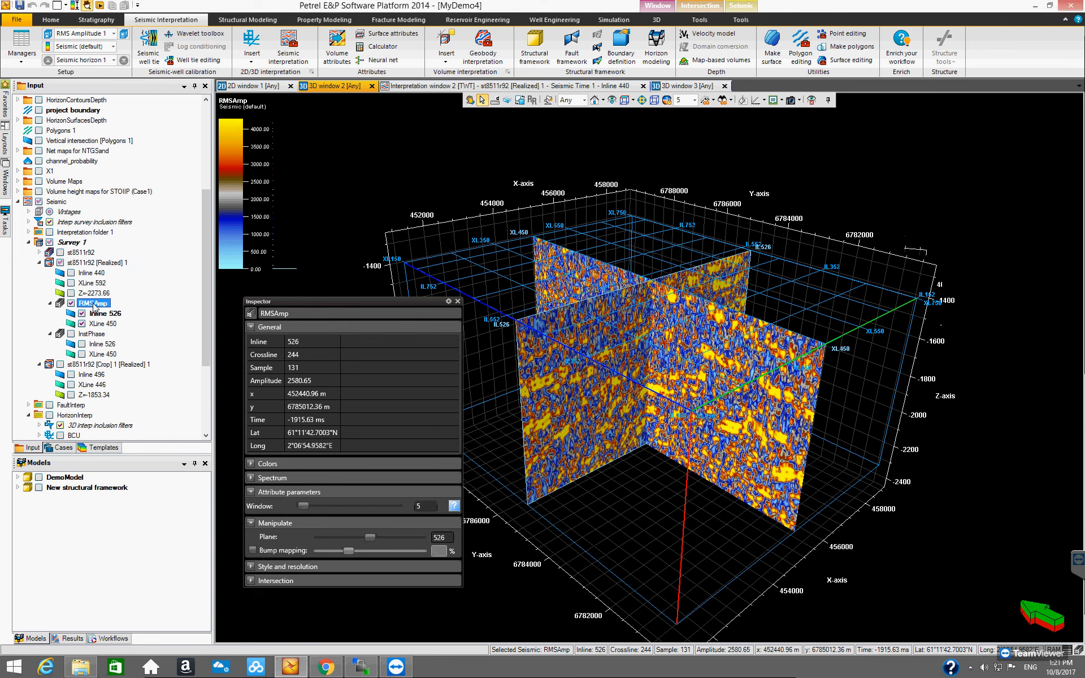
{"action": "right_click", "coordinate": [94, 305]}
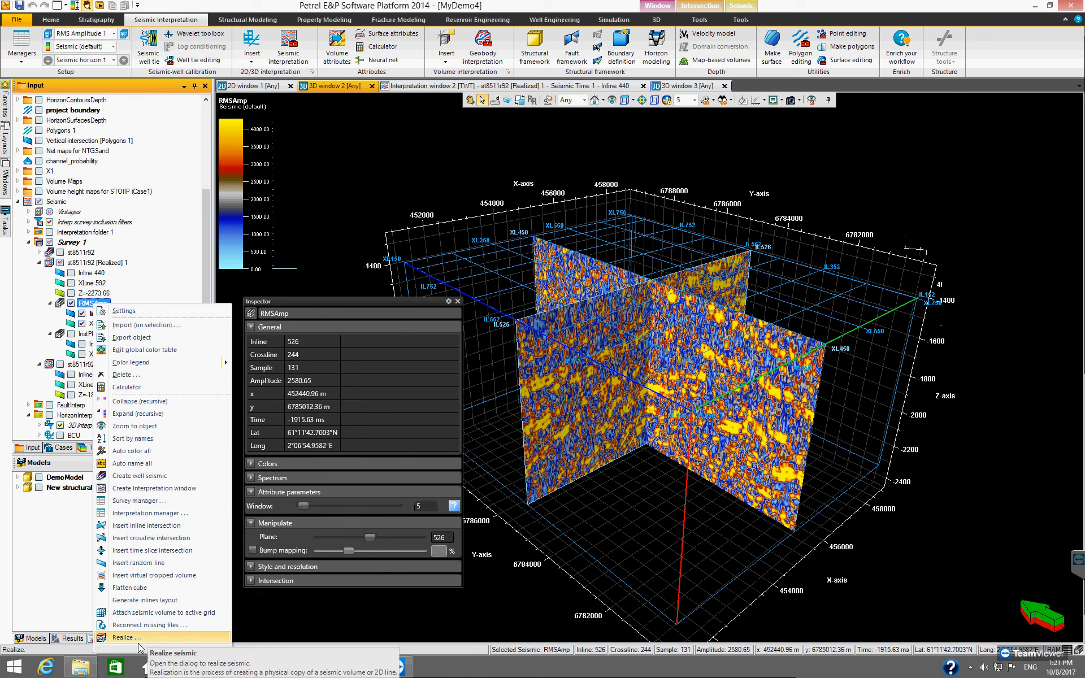
{"action": "key", "text": "Down"}
{"action": "key", "text": "Down"}
{"action": "key", "text": "Down"}
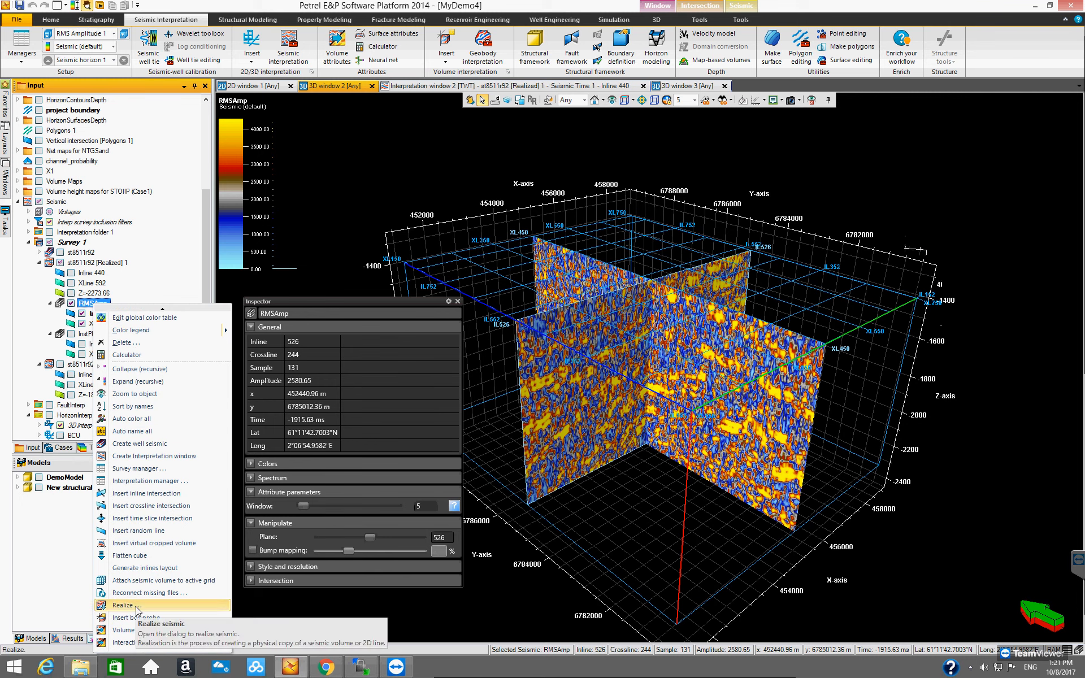
{"action": "left_click", "coordinate": [126, 605]}
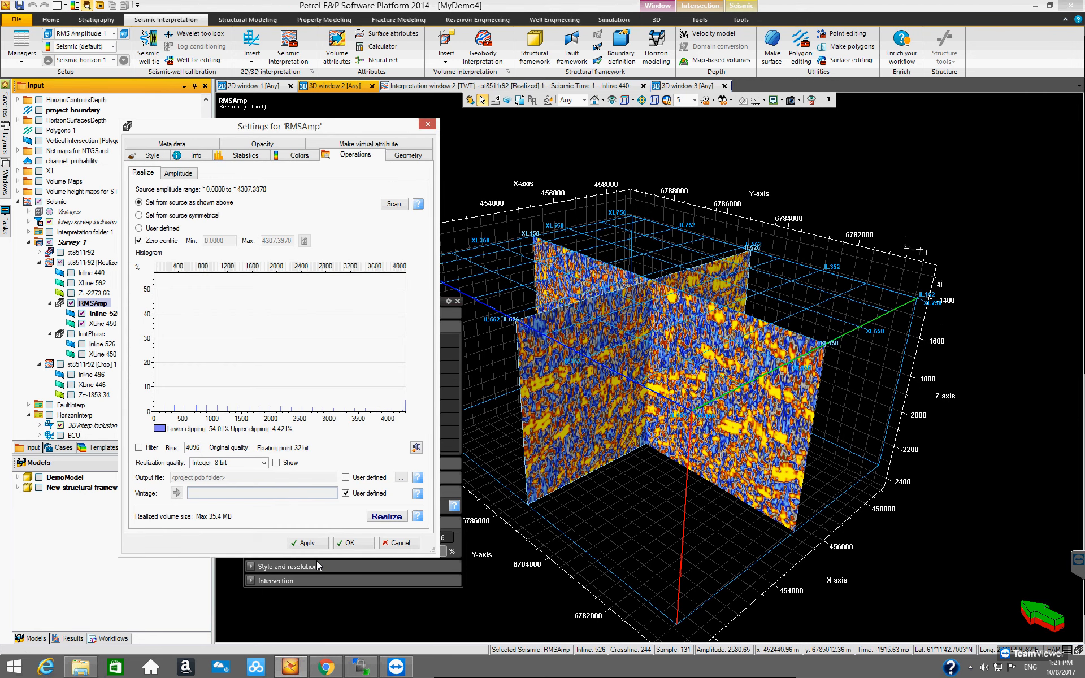
{"action": "left_click", "coordinate": [387, 516]}
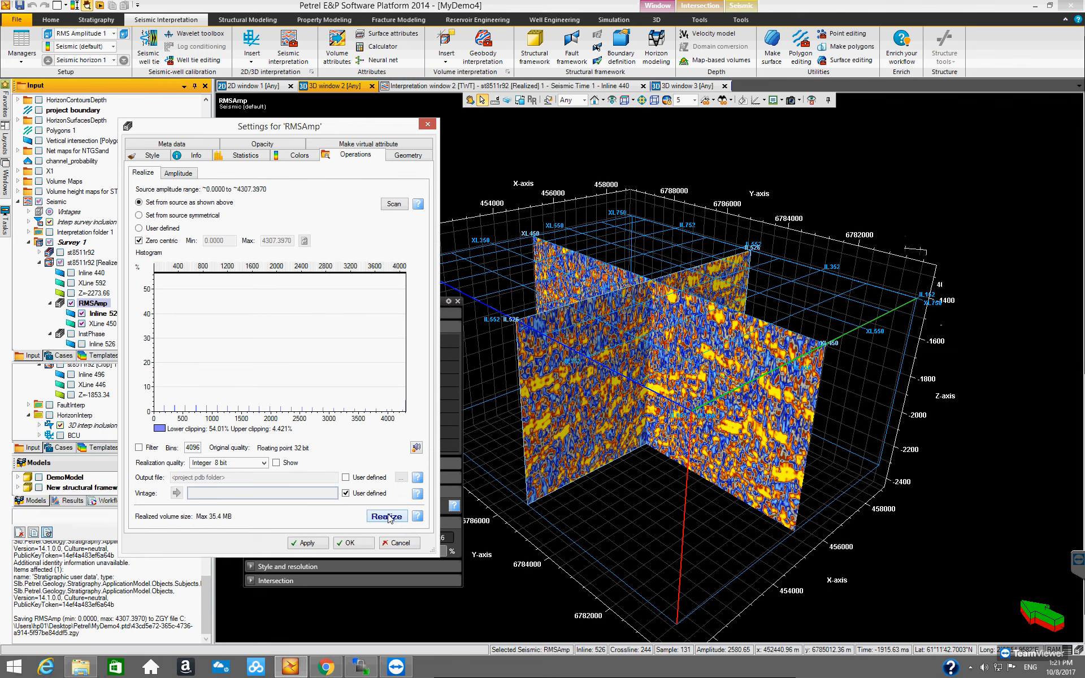
{"action": "left_click", "coordinate": [426, 125]}
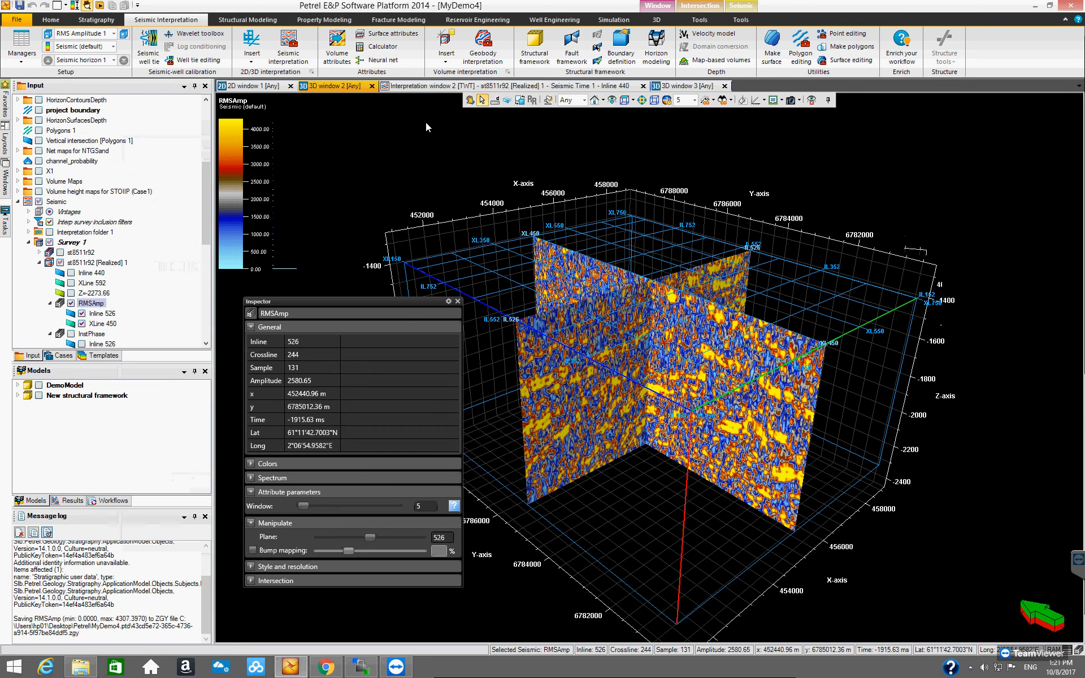
{"action": "left_click", "coordinate": [205, 515]}
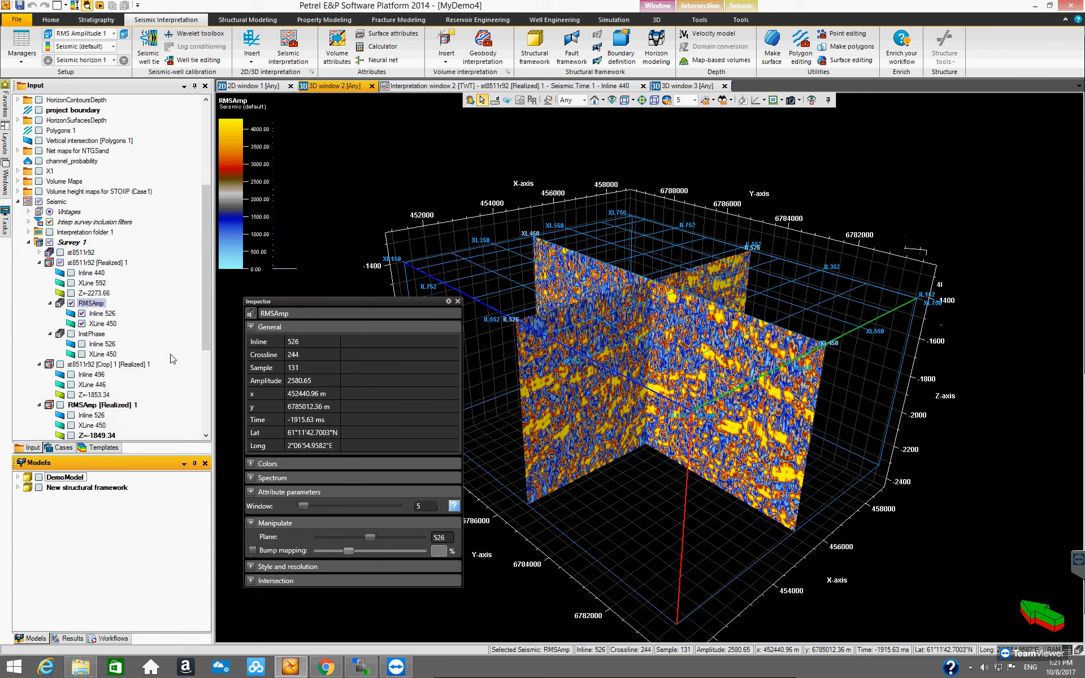
Hide the virtual RMSAmp volume and display Inline 526, XLine 450 and time slice Z=-1849.34 of RMSAmp [Realized] 1.
{"action": "left_click_drag", "start_coordinate": [205, 333], "coordinate": [207, 382]}
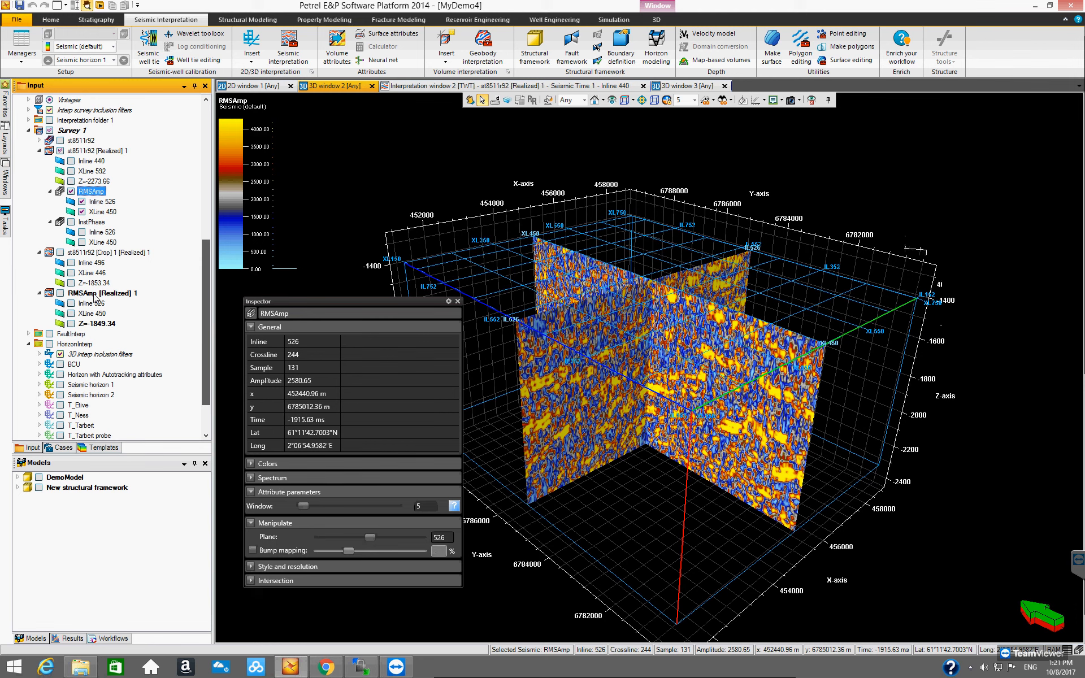
{"action": "left_click", "coordinate": [71, 192]}
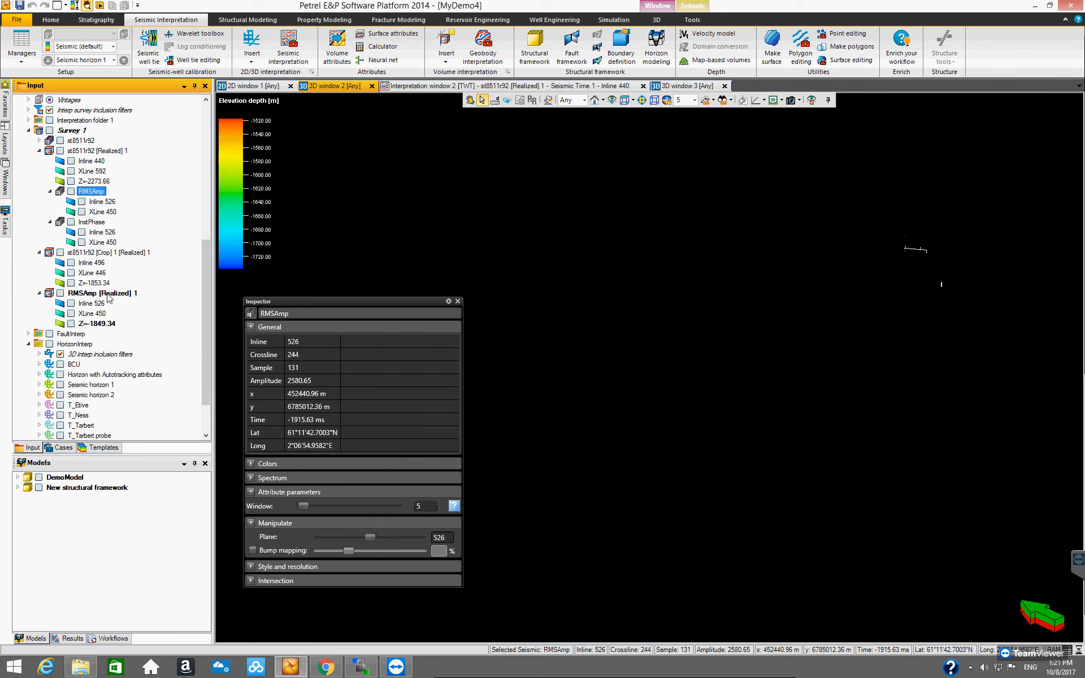
{"action": "left_click", "coordinate": [71, 314]}
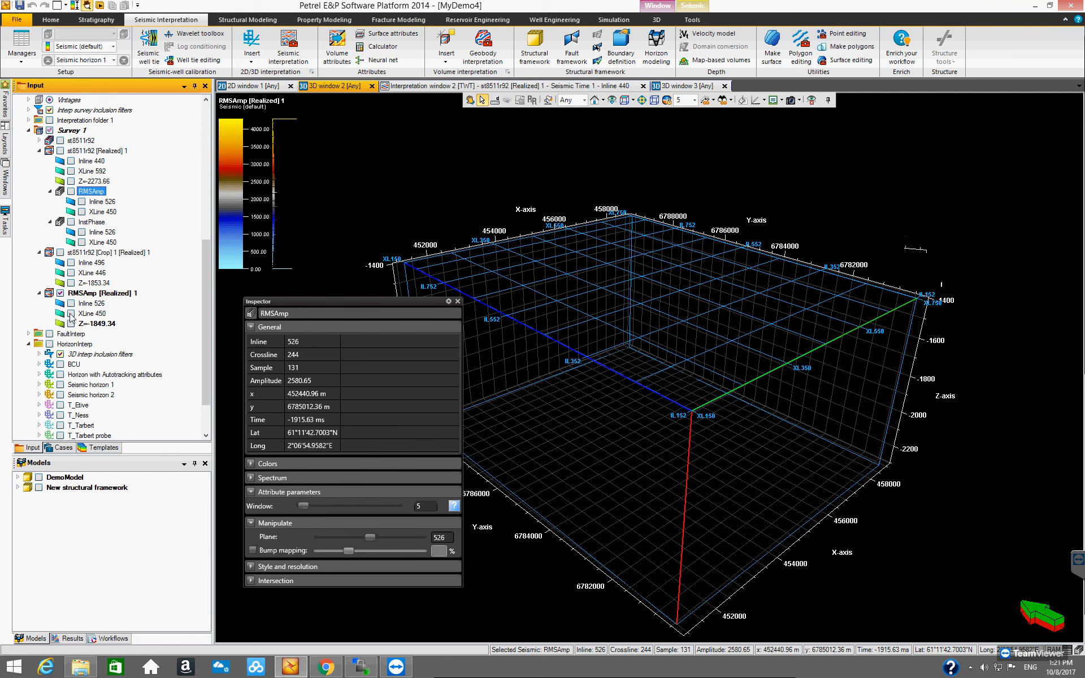
{"action": "left_click", "coordinate": [72, 314]}
{"action": "left_click", "coordinate": [71, 314]}
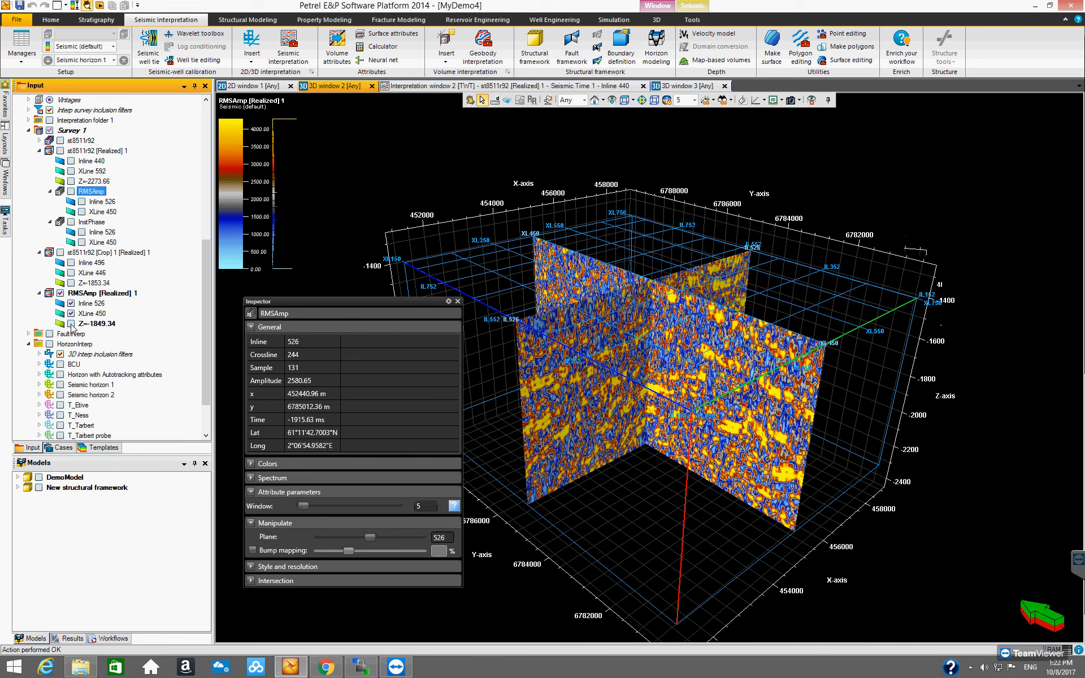
{"action": "left_click", "coordinate": [71, 324]}
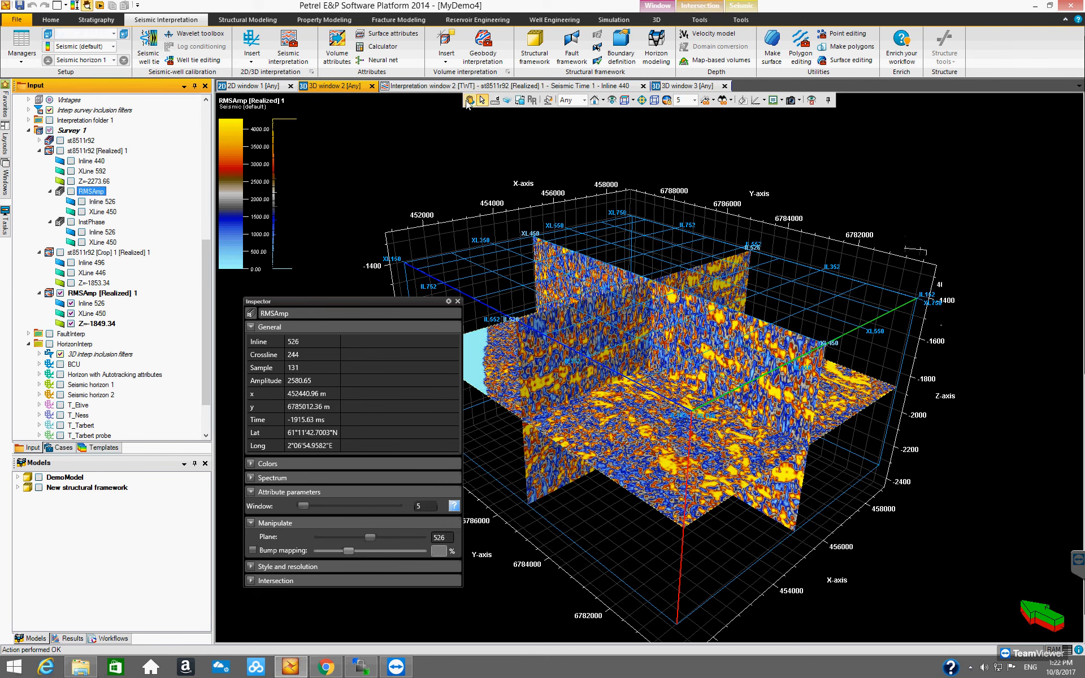
Close the Inspector and examine the RMSAmp [Realized] 1 time slice and crossing sections from above.
{"action": "key", "text": "Escape"}
{"action": "left_click_drag", "start_coordinate": [686, 422], "coordinate": [771, 338]}
{"action": "left_click_drag", "start_coordinate": [659, 429], "coordinate": [479, 313]}
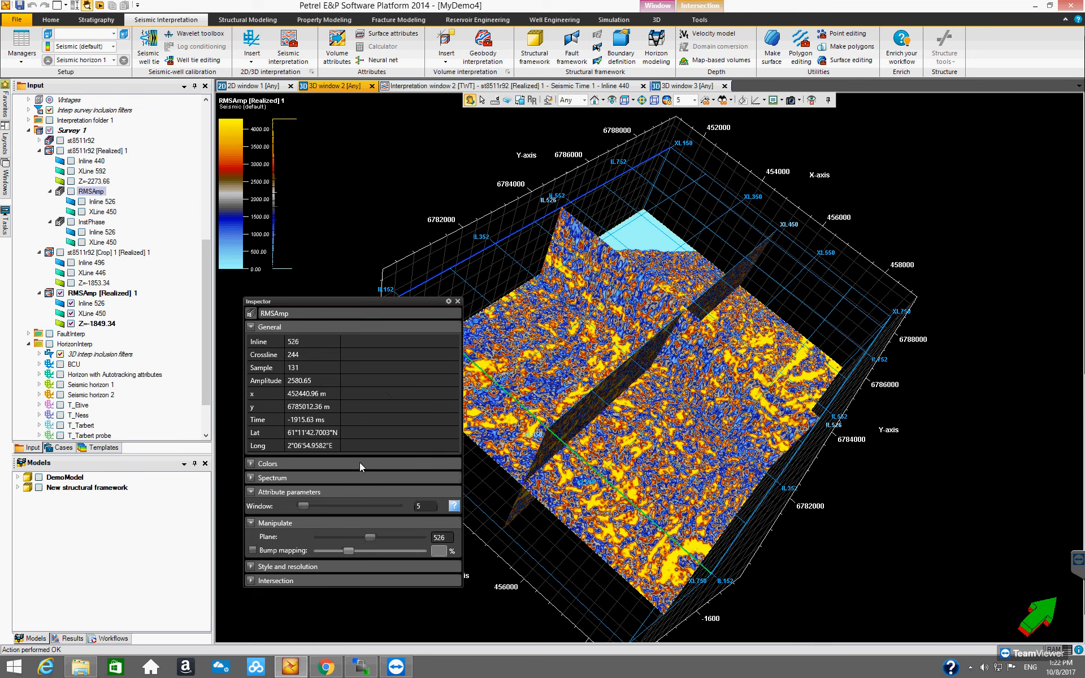
{"action": "left_click_drag", "start_coordinate": [352, 301], "coordinate": [358, 253]}
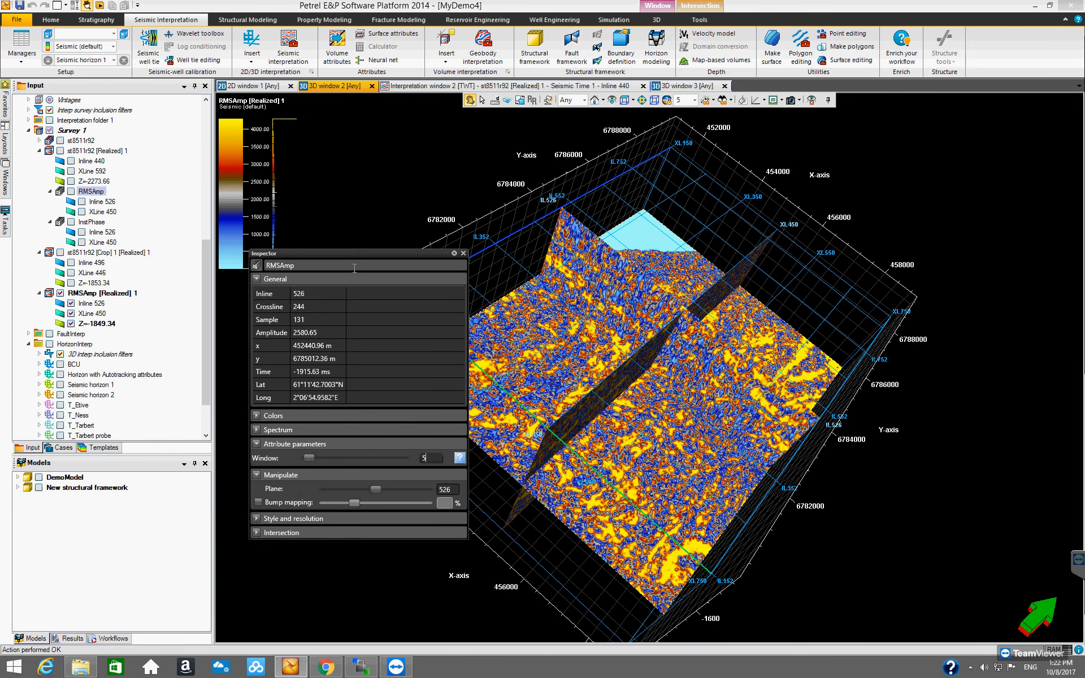
{"action": "left_click", "coordinate": [462, 253]}
{"action": "left_click_drag", "start_coordinate": [571, 376], "coordinate": [511, 391]}
Open the settings of RMSAmp [Realized] 1 and enable volume rendering with interpolation off.
{"action": "left_click", "coordinate": [115, 294]}
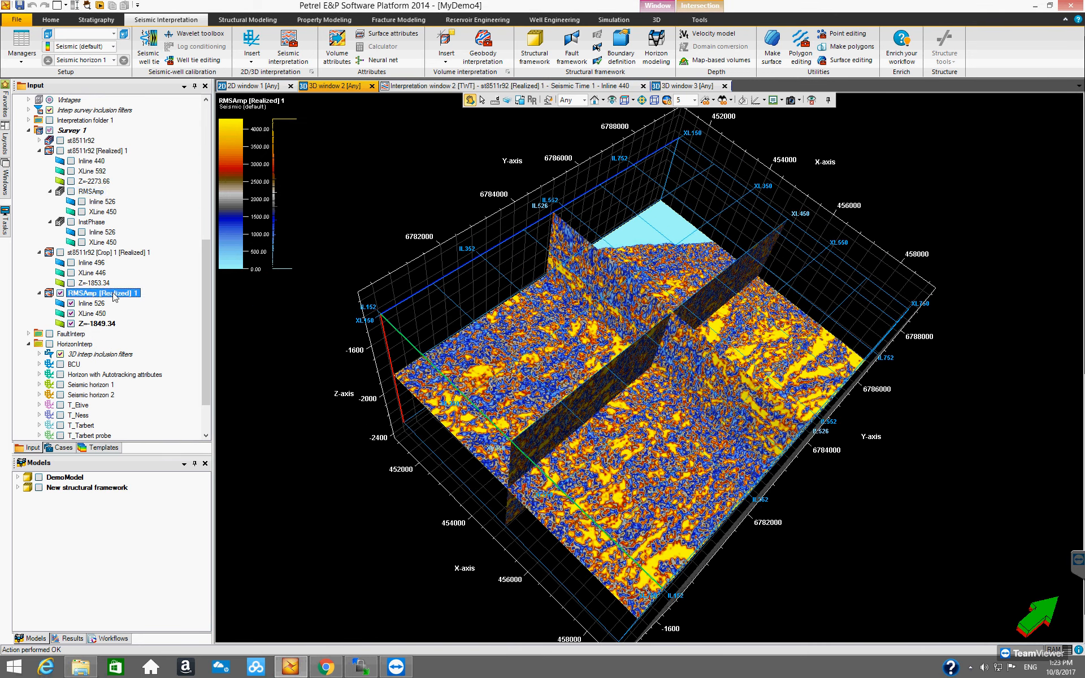
{"action": "right_click", "coordinate": [115, 295]}
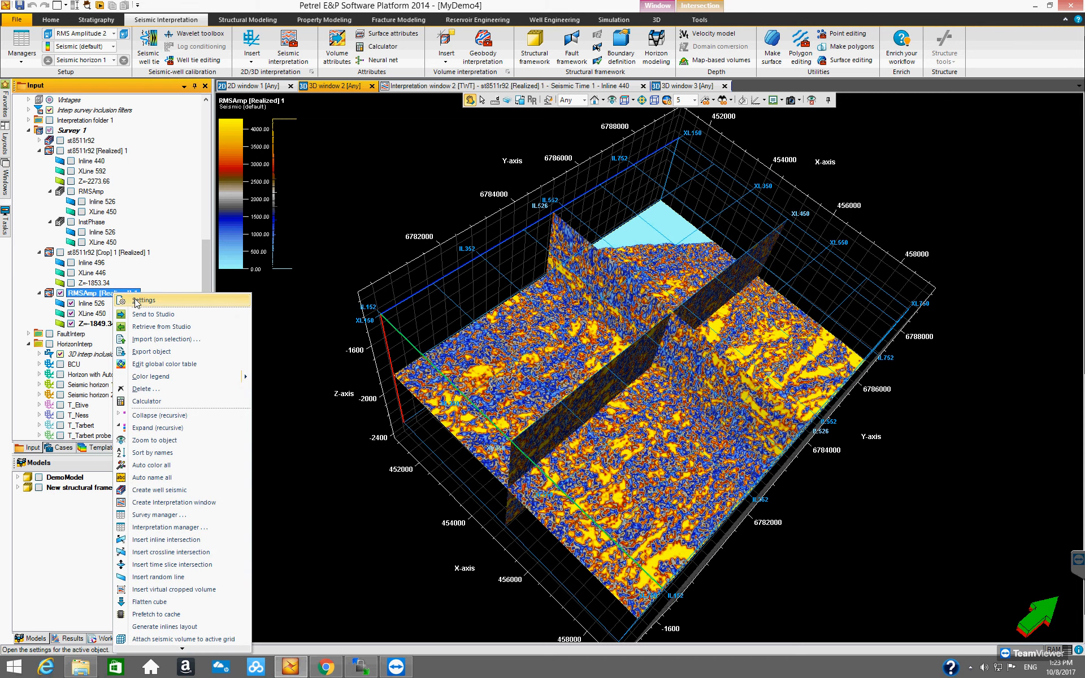
{"action": "left_click", "coordinate": [136, 301]}
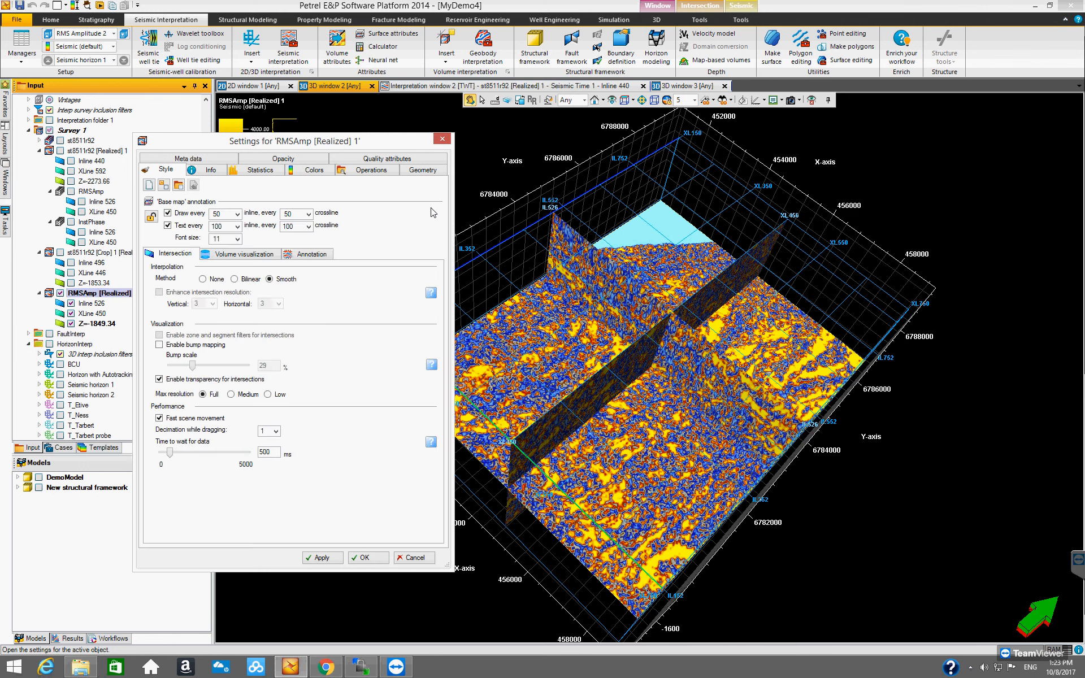
{"action": "left_click_drag", "start_coordinate": [392, 140], "coordinate": [524, 165]}
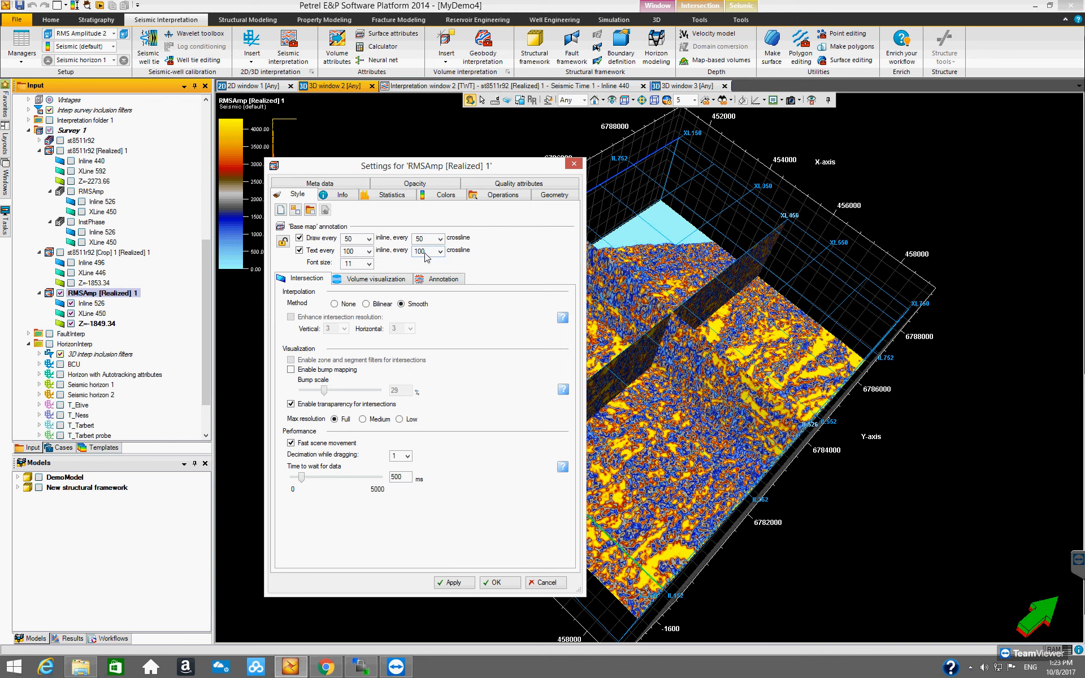
{"action": "left_click", "coordinate": [388, 282]}
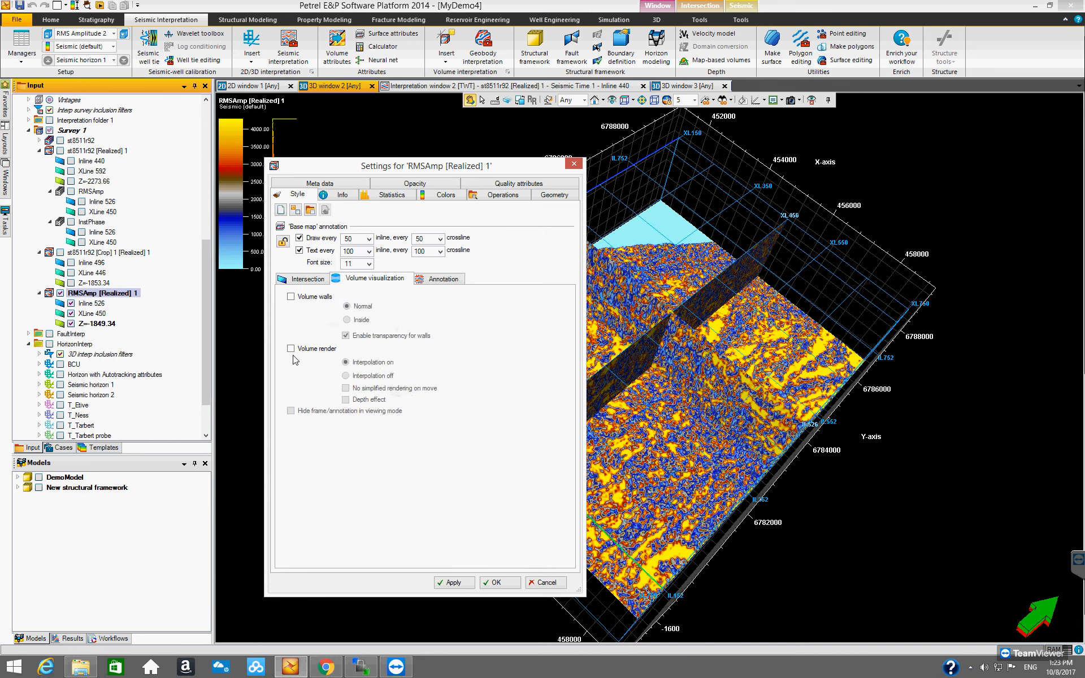
{"action": "left_click", "coordinate": [291, 348]}
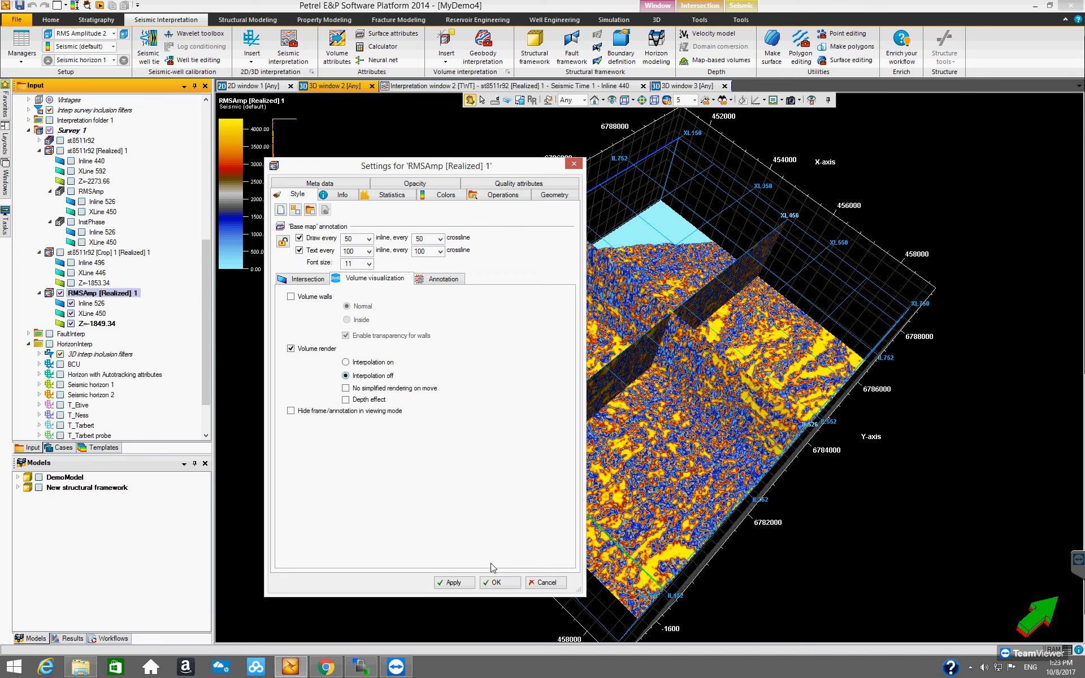
Draw an opacity curve for RMSAmp [Realized] 1 that makes everything but the highest (yellow) amplitudes transparent.
{"action": "left_click", "coordinate": [415, 184]}
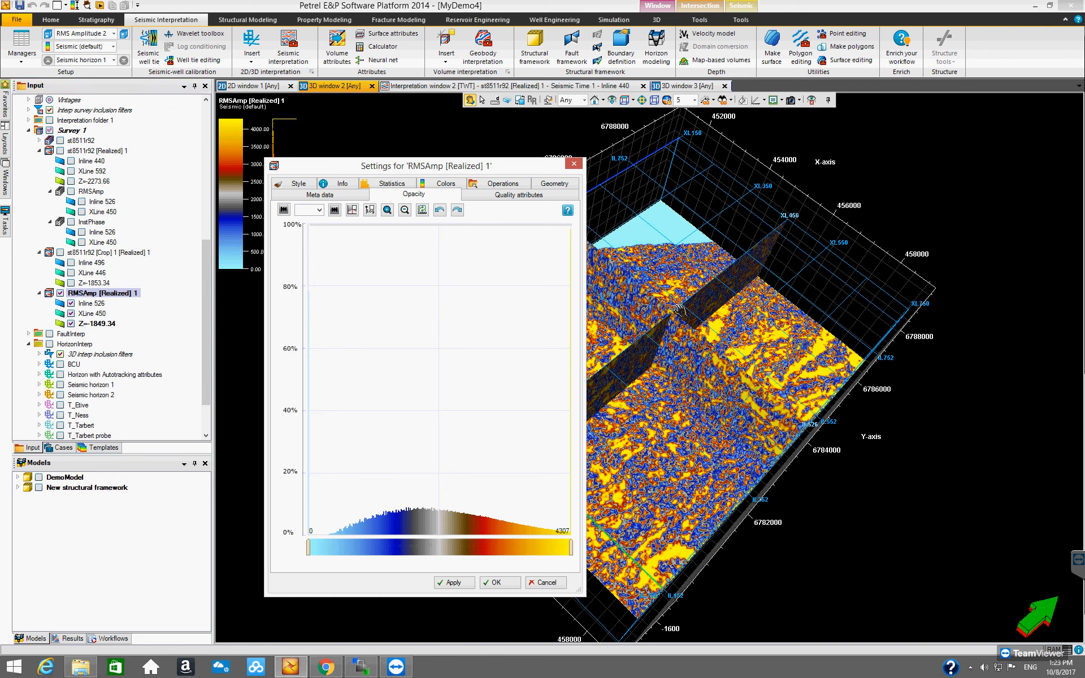
{"action": "left_click_drag", "start_coordinate": [514, 169], "coordinate": [491, 166]}
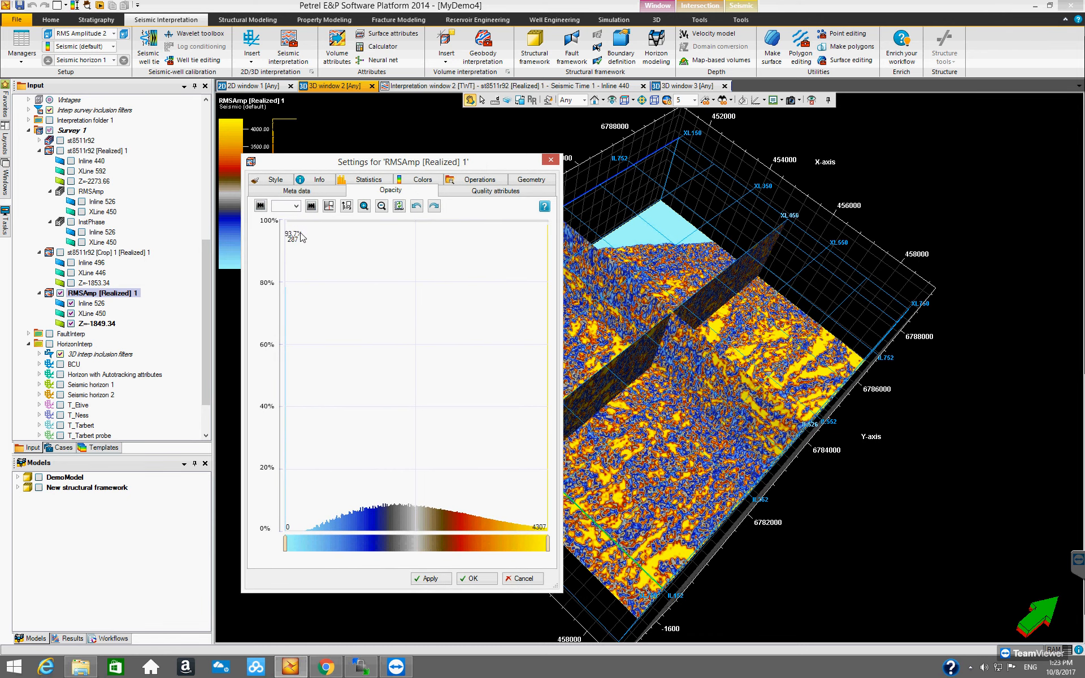
{"action": "mouse_move", "coordinate": [288, 231]}
{"action": "left_mouse_down"}
{"action": "mouse_move", "coordinate": [323, 434]}
{"action": "mouse_move", "coordinate": [455, 548]}
{"action": "mouse_move", "coordinate": [526, 555]}
{"action": "left_mouse_up"}
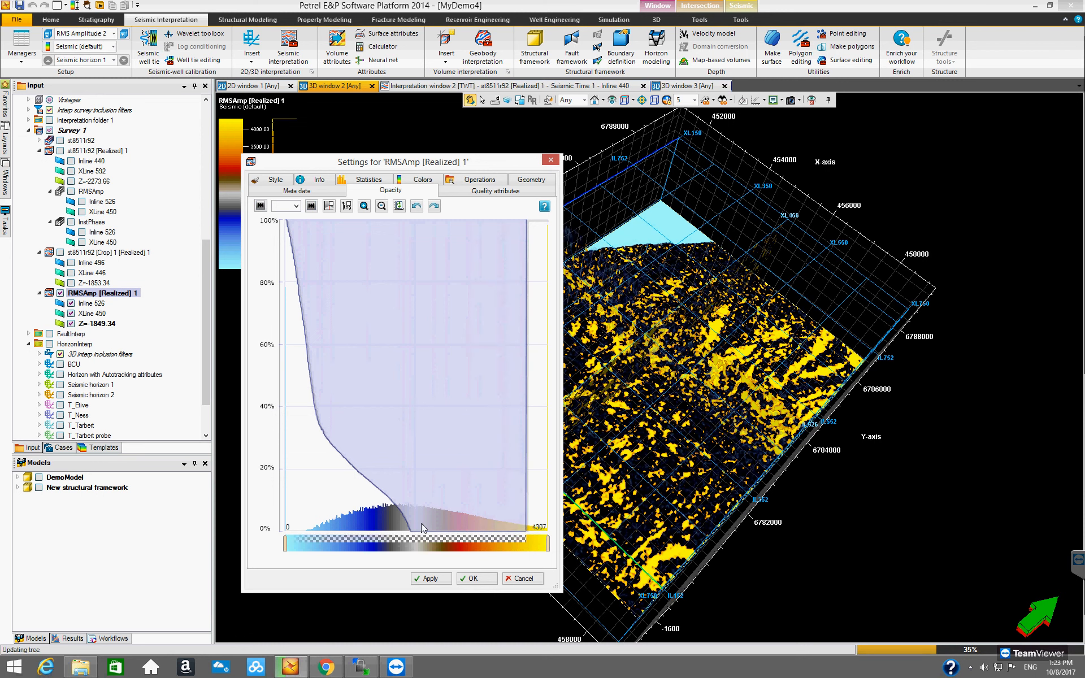
{"action": "left_click_drag", "start_coordinate": [407, 534], "coordinate": [270, 556]}
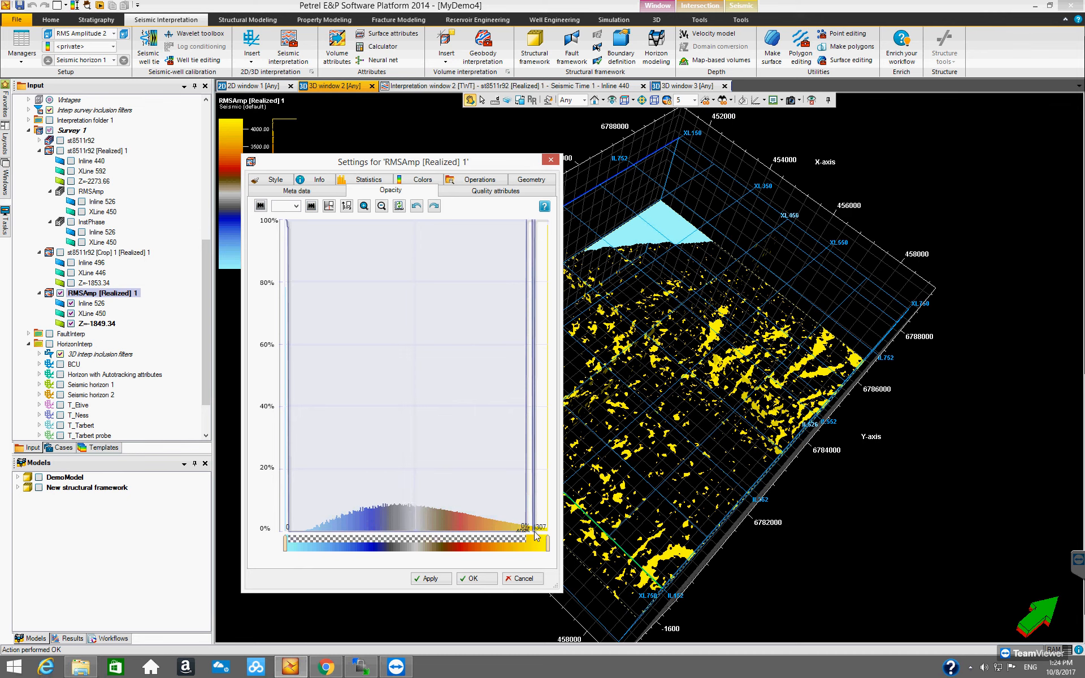
{"action": "left_click_drag", "start_coordinate": [522, 529], "coordinate": [534, 531]}
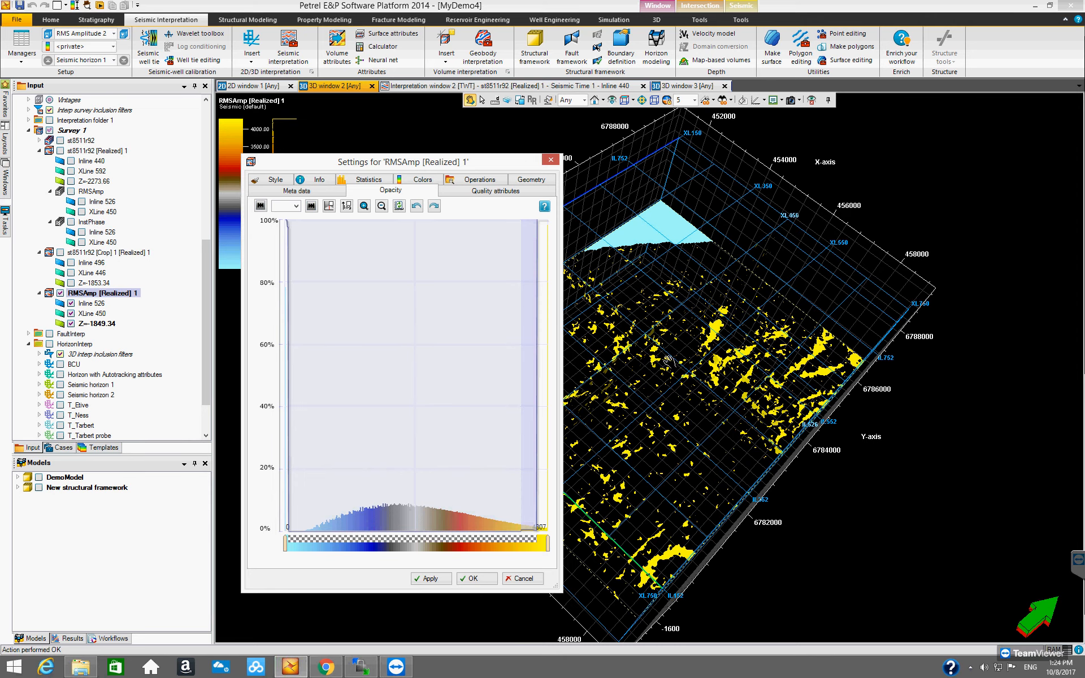
Inspect the filtered sections from another angle, apply the volume rendering and return to the opacity curve.
{"action": "left_click_drag", "start_coordinate": [640, 308], "coordinate": [751, 429]}
{"action": "left_click_drag", "start_coordinate": [383, 163], "coordinate": [236, 156]}
{"action": "left_click_drag", "start_coordinate": [582, 340], "coordinate": [588, 424]}
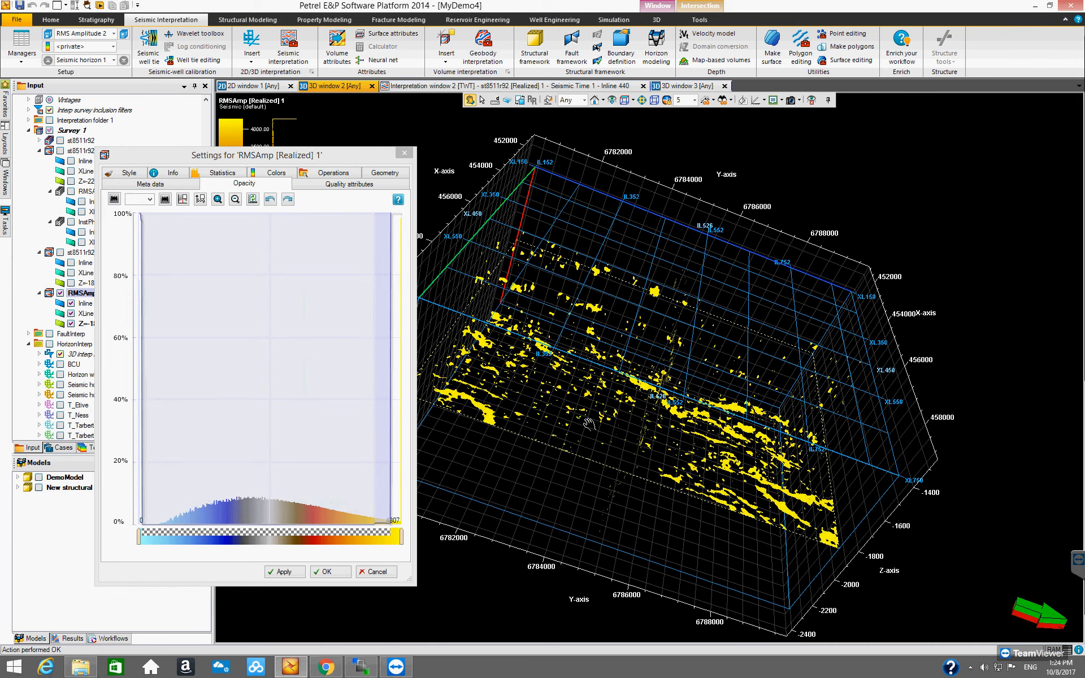
{"action": "left_click_drag", "start_coordinate": [225, 160], "coordinate": [319, 163]}
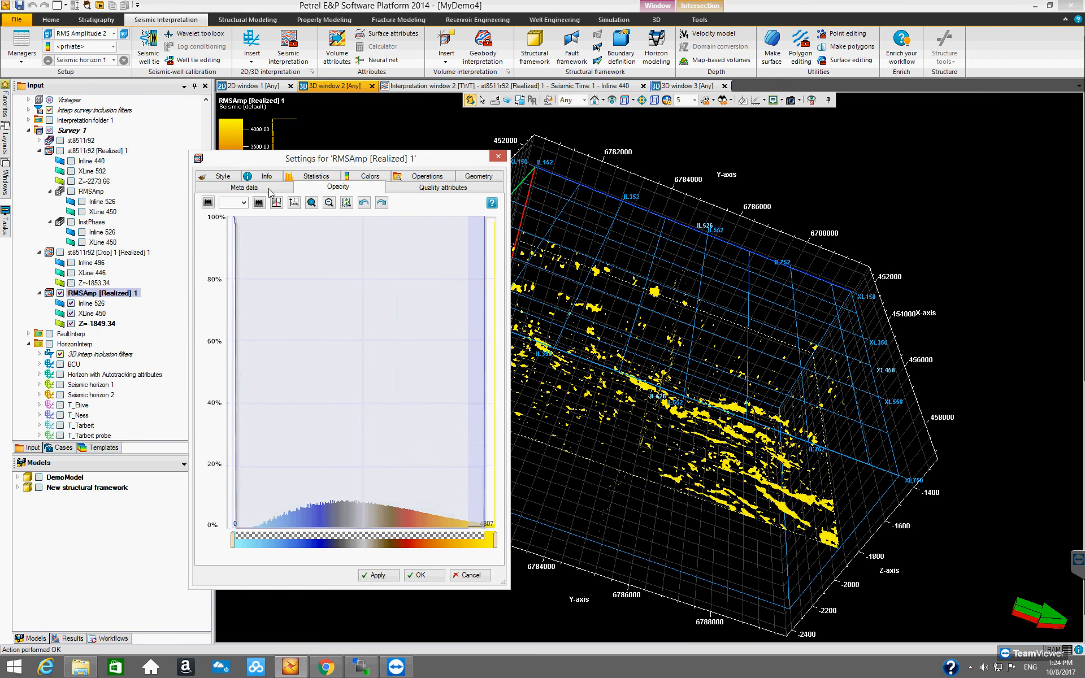
{"action": "left_click", "coordinate": [225, 179]}
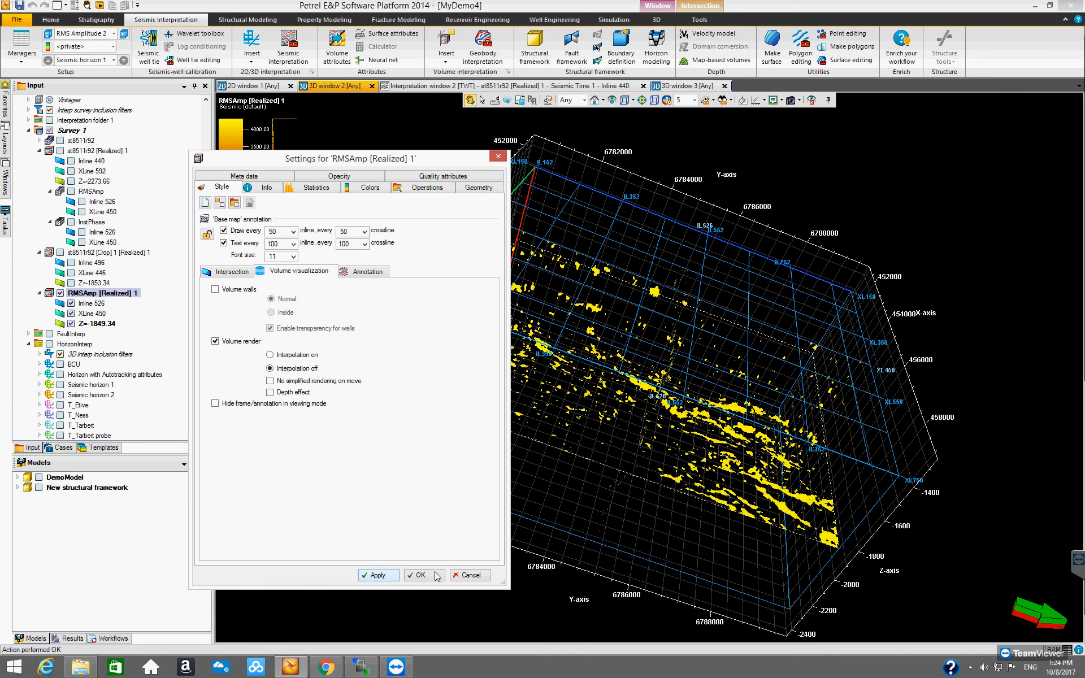
{"action": "left_click", "coordinate": [346, 179]}
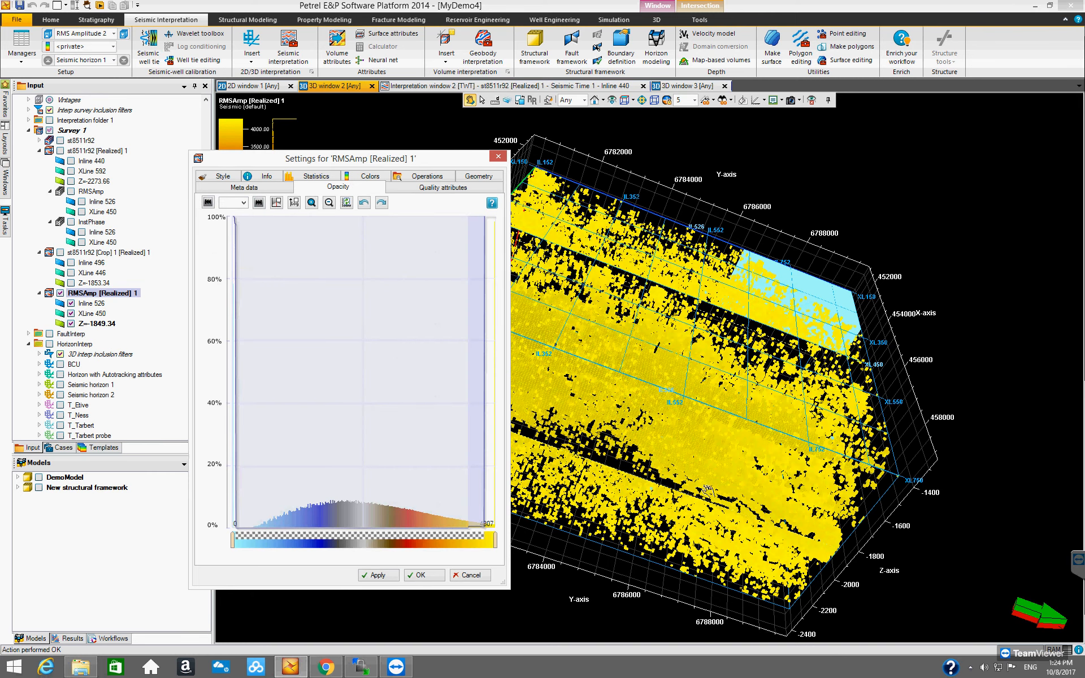
Hide the Z=-1849.34, XLine 450 and Inline 526 sections of RMSAmp [Realized] 1, leaving only the rendered volume.
{"action": "mouse_move", "coordinate": [417, 162]}
{"action": "left_mouse_down"}
{"action": "mouse_move", "coordinate": [381, 170]}
{"action": "mouse_move", "coordinate": [408, 169]}
{"action": "left_mouse_up"}
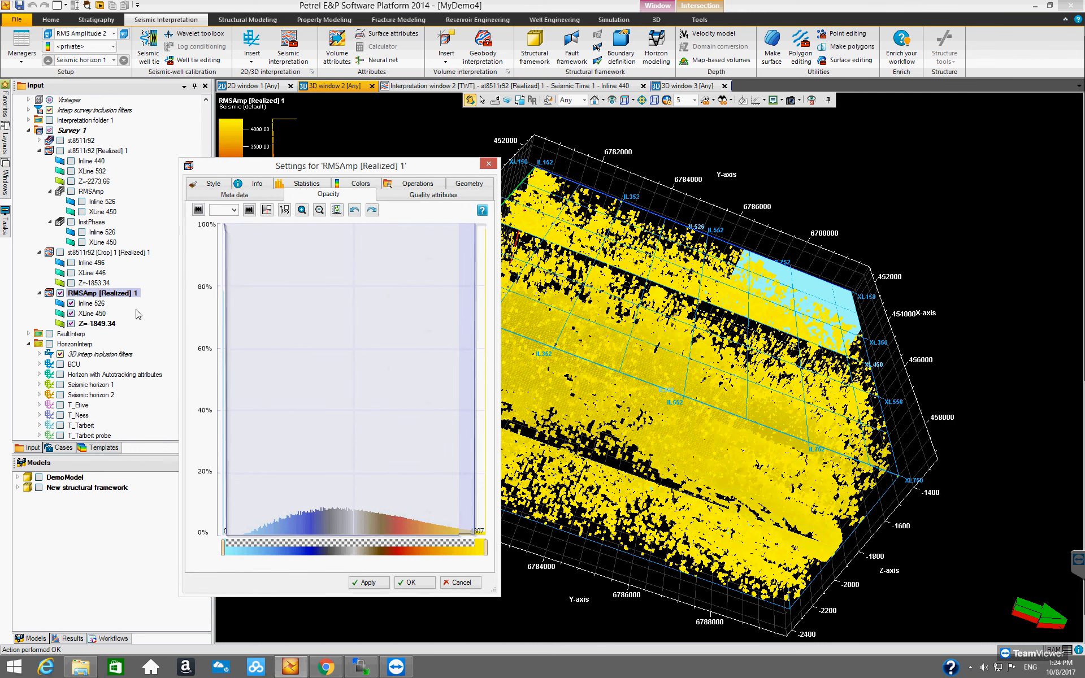
{"action": "left_click", "coordinate": [71, 324]}
{"action": "left_click", "coordinate": [71, 314]}
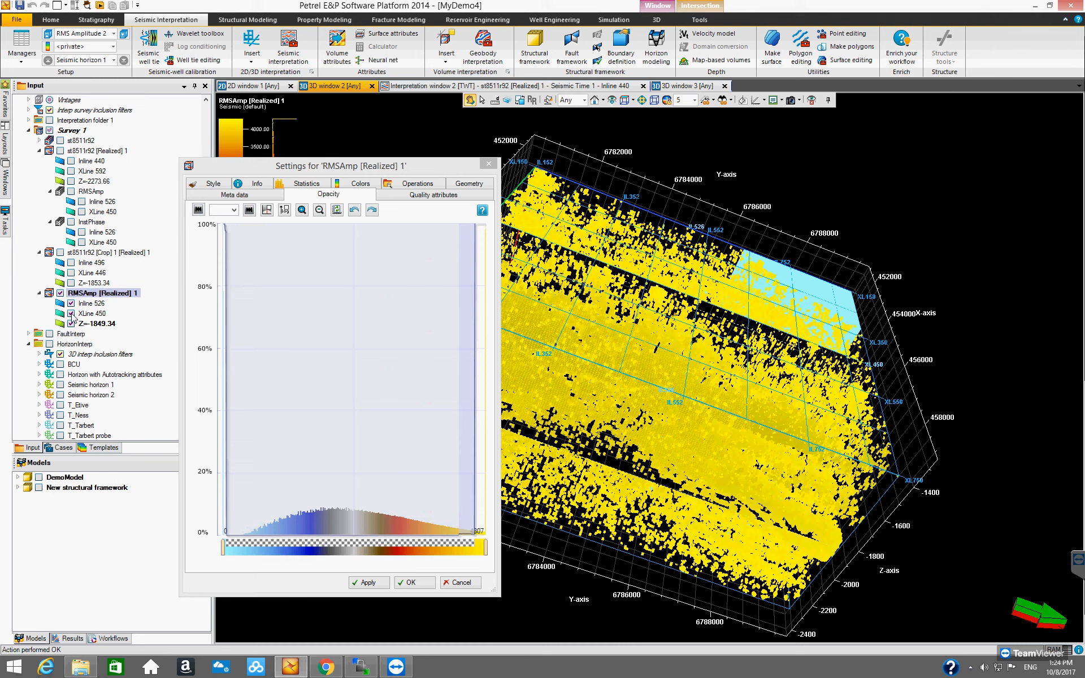
{"action": "left_click", "coordinate": [71, 303]}
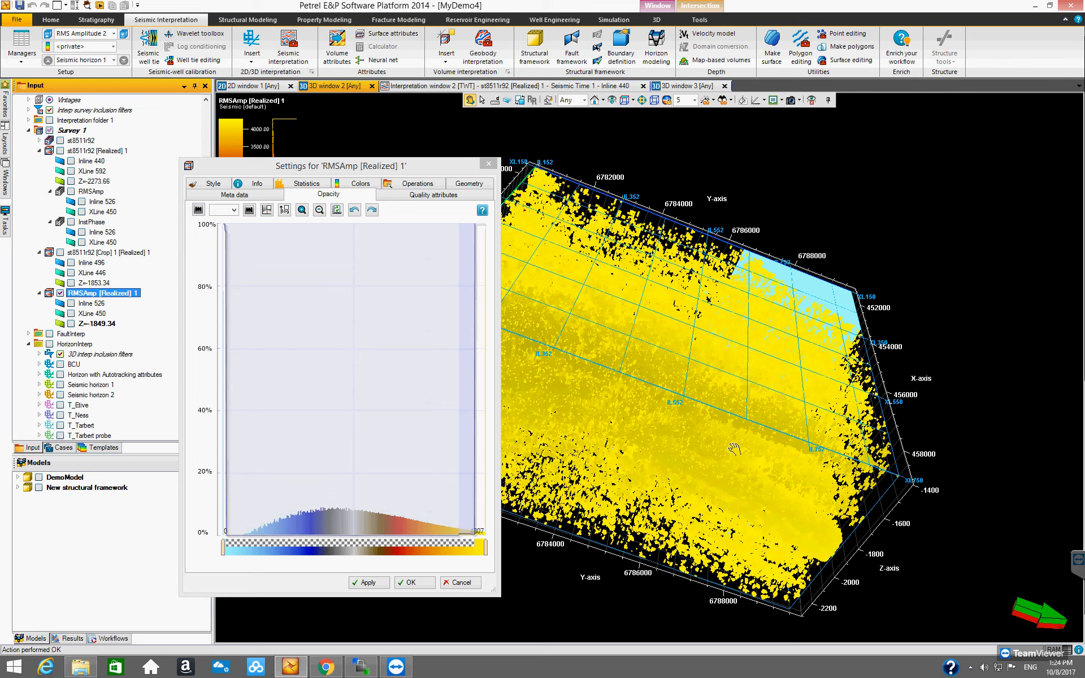
{"action": "left_click_drag", "start_coordinate": [734, 452], "coordinate": [631, 484]}
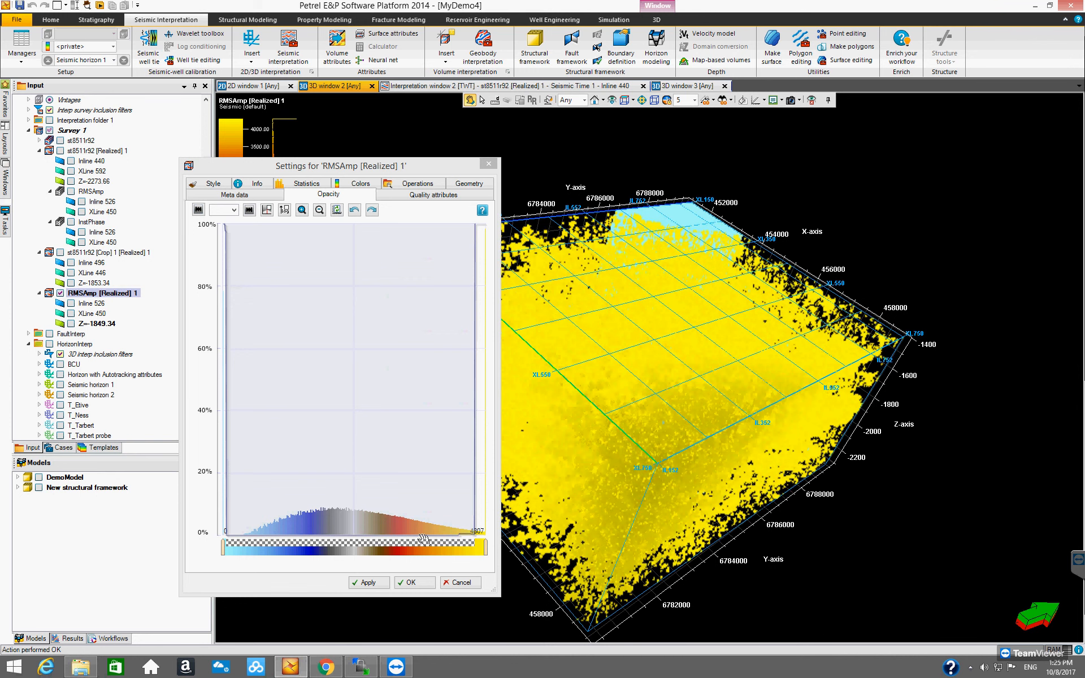
Extend the zero-opacity range almost to the maximum amplitude and check the rendered volume.
{"action": "left_click", "coordinate": [469, 538]}
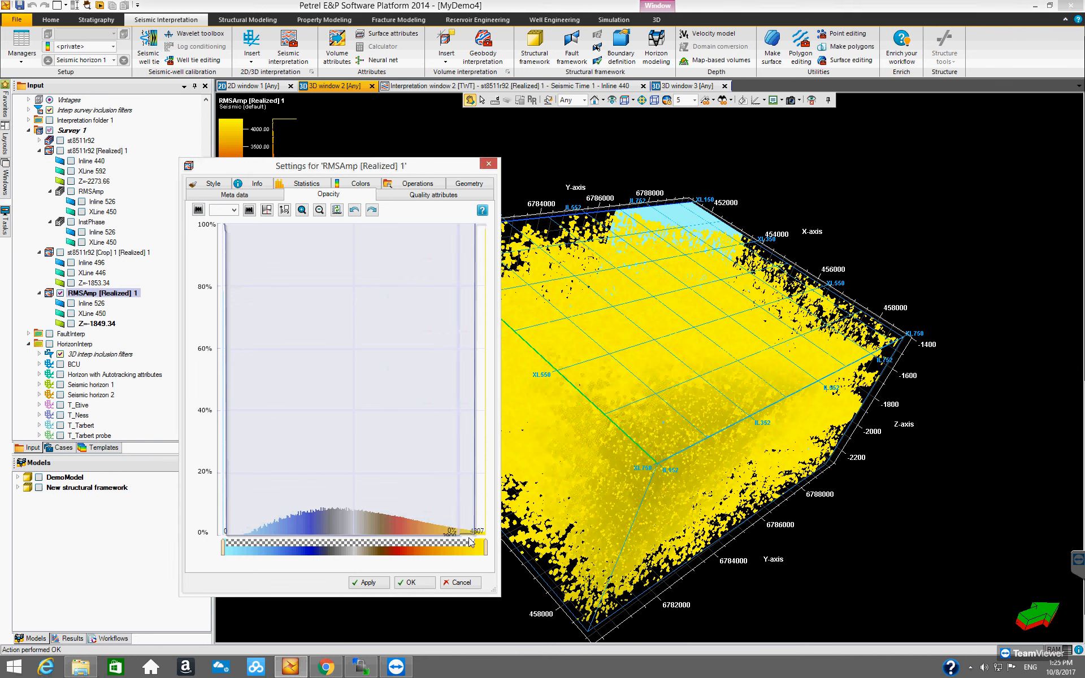
{"action": "left_click_drag", "start_coordinate": [475, 543], "coordinate": [484, 544]}
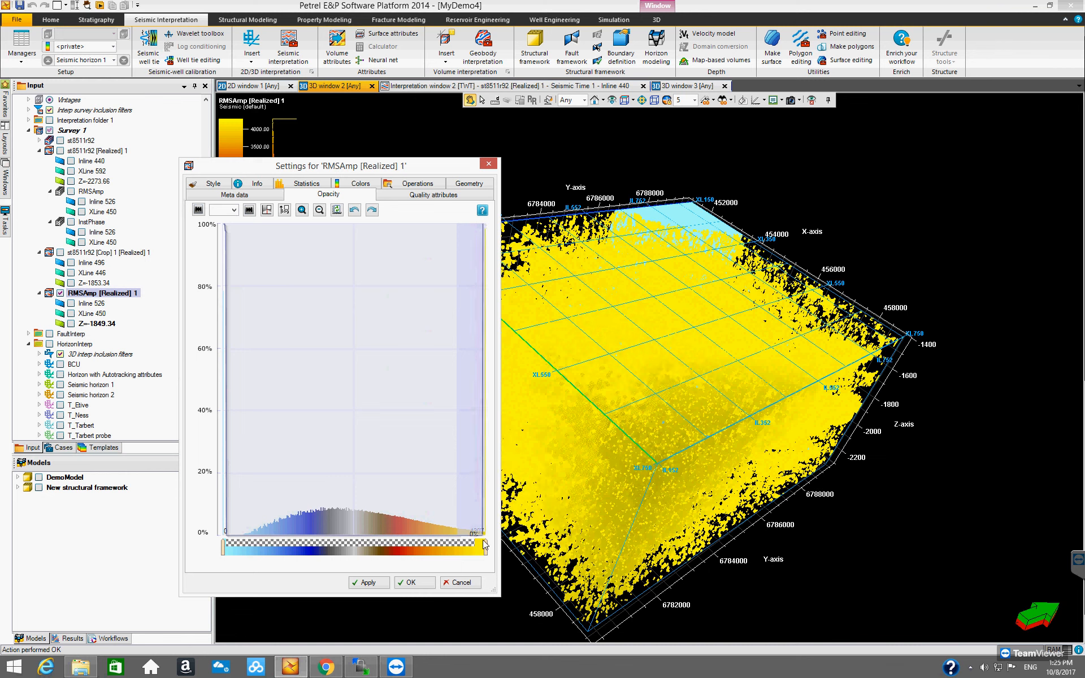
{"action": "left_click", "coordinate": [707, 493]}
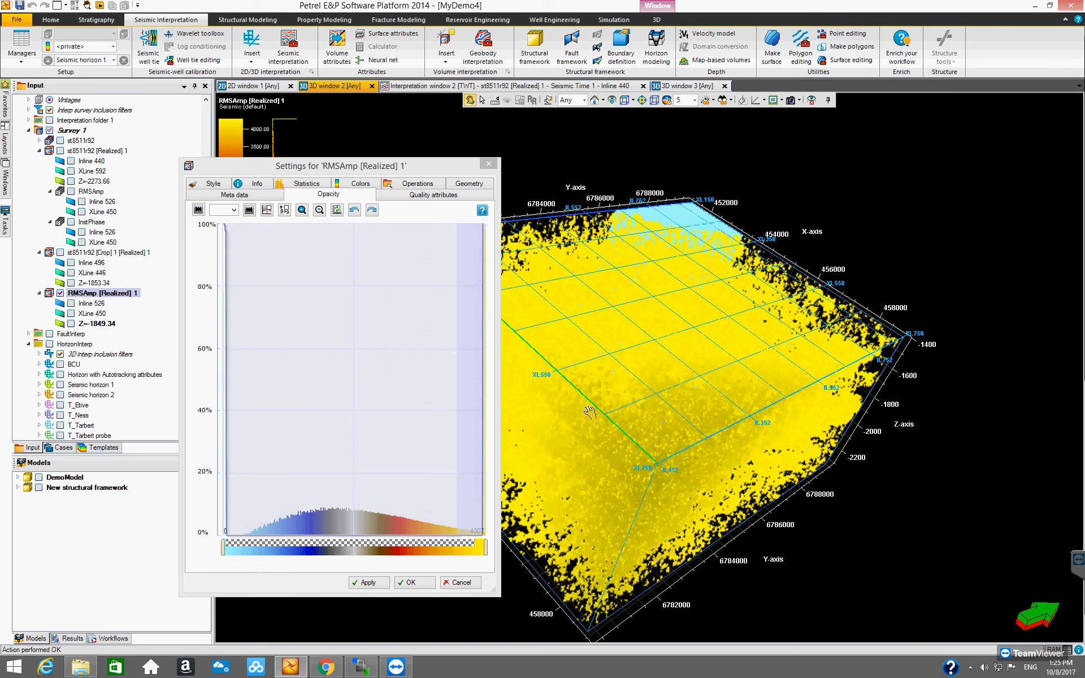
{"action": "left_click_drag", "start_coordinate": [598, 344], "coordinate": [587, 452]}
Redraw the opacity curve so low and middle amplitudes are nearly opaque and the highest amplitudes transparent, and inspect the cube.
{"action": "left_click_drag", "start_coordinate": [482, 535], "coordinate": [352, 513]}
{"action": "mouse_move", "coordinate": [282, 360]}
{"action": "left_mouse_down"}
{"action": "mouse_move", "coordinate": [260, 289]}
{"action": "mouse_move", "coordinate": [219, 226]}
{"action": "mouse_move", "coordinate": [449, 530]}
{"action": "left_mouse_up"}
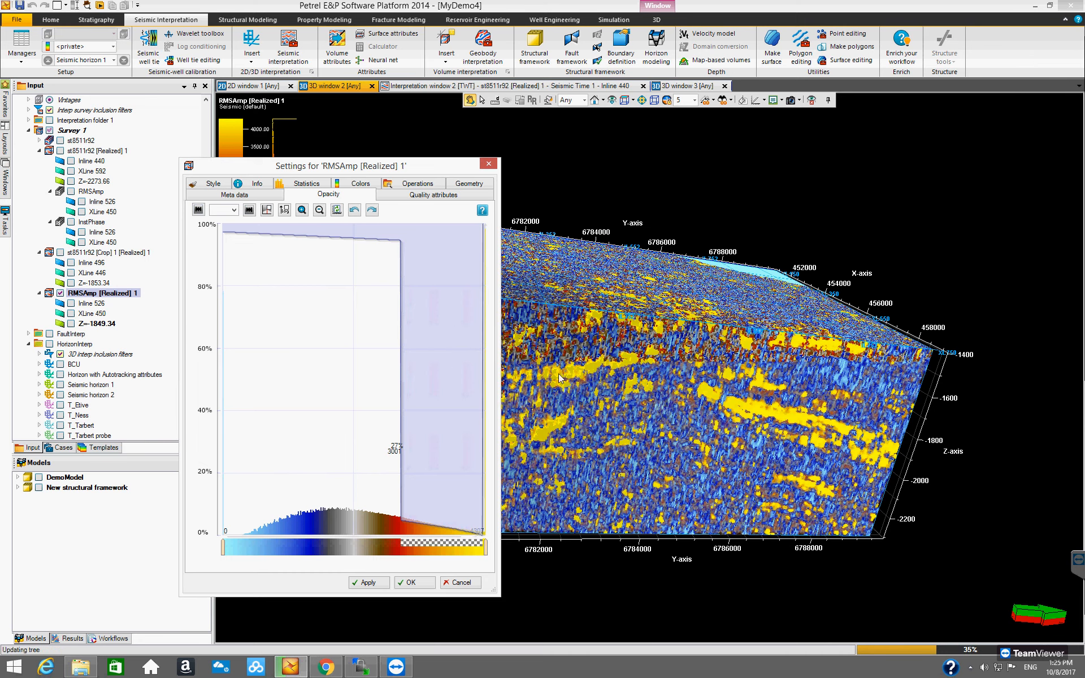
{"action": "left_click_drag", "start_coordinate": [647, 388], "coordinate": [789, 403]}
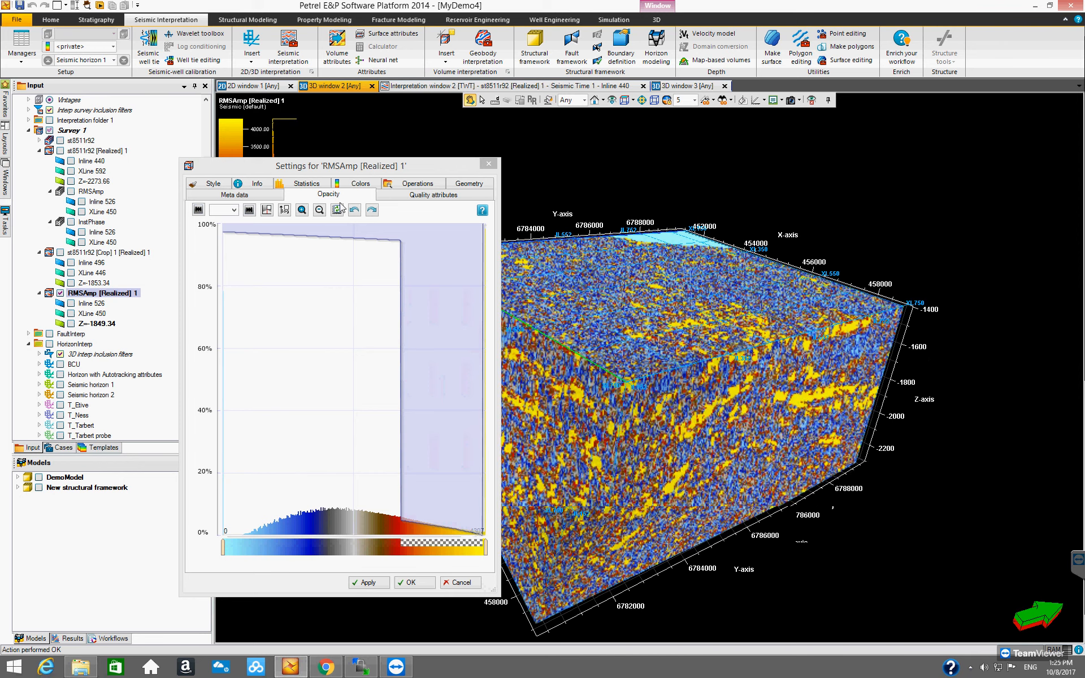
Restore 100% opacity across the whole amplitude range, turn volume rendering off and accept the settings.
{"action": "left_click_drag", "start_coordinate": [224, 235], "coordinate": [497, 220]}
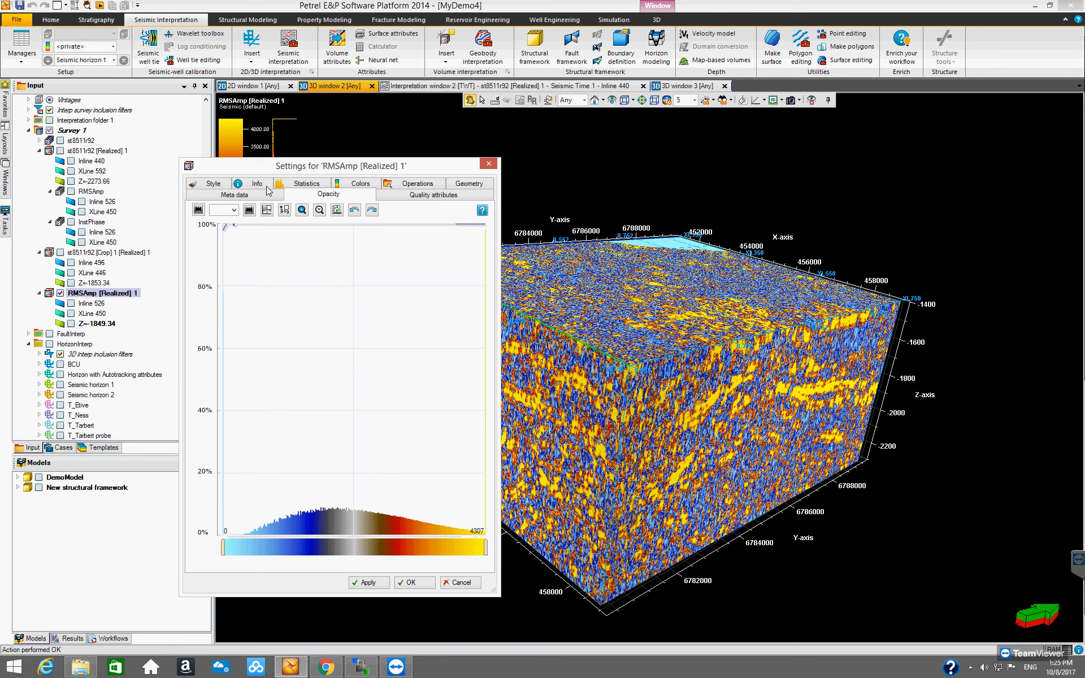
{"action": "left_click", "coordinate": [215, 187]}
{"action": "left_click", "coordinate": [287, 278]}
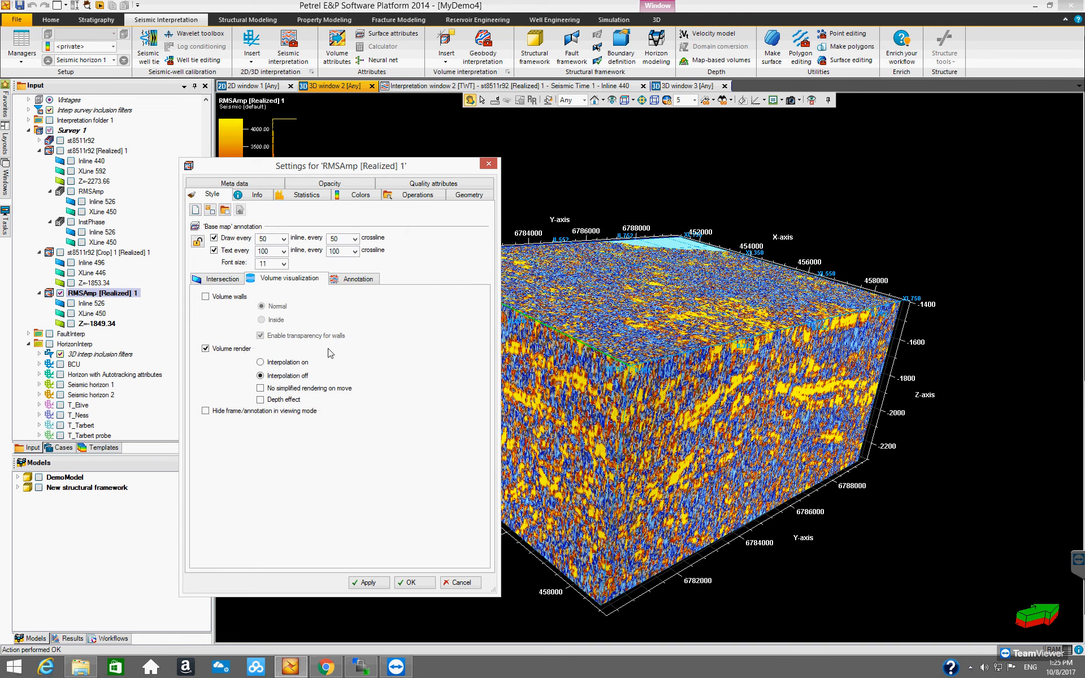
{"action": "left_click", "coordinate": [205, 349]}
{"action": "left_click", "coordinate": [414, 581]}
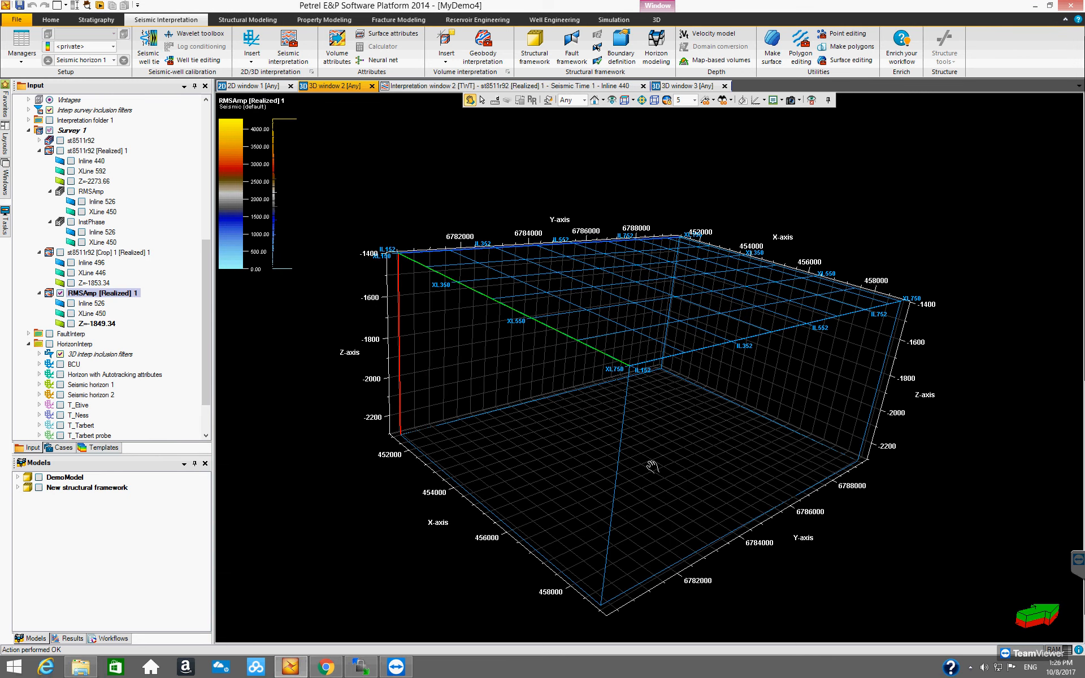
Hide RMSAmp [Realized] 1 and display Inline 526 and XLine 450 of the InstPhase attribute.
{"action": "left_click", "coordinate": [60, 293]}
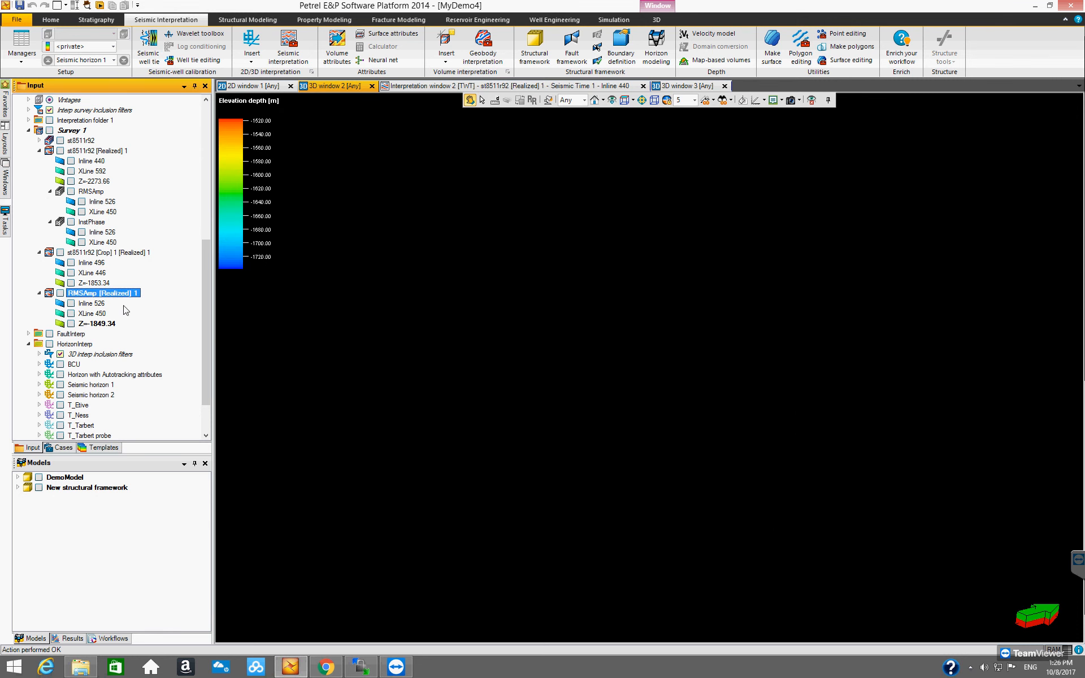
{"action": "left_click", "coordinate": [72, 222]}
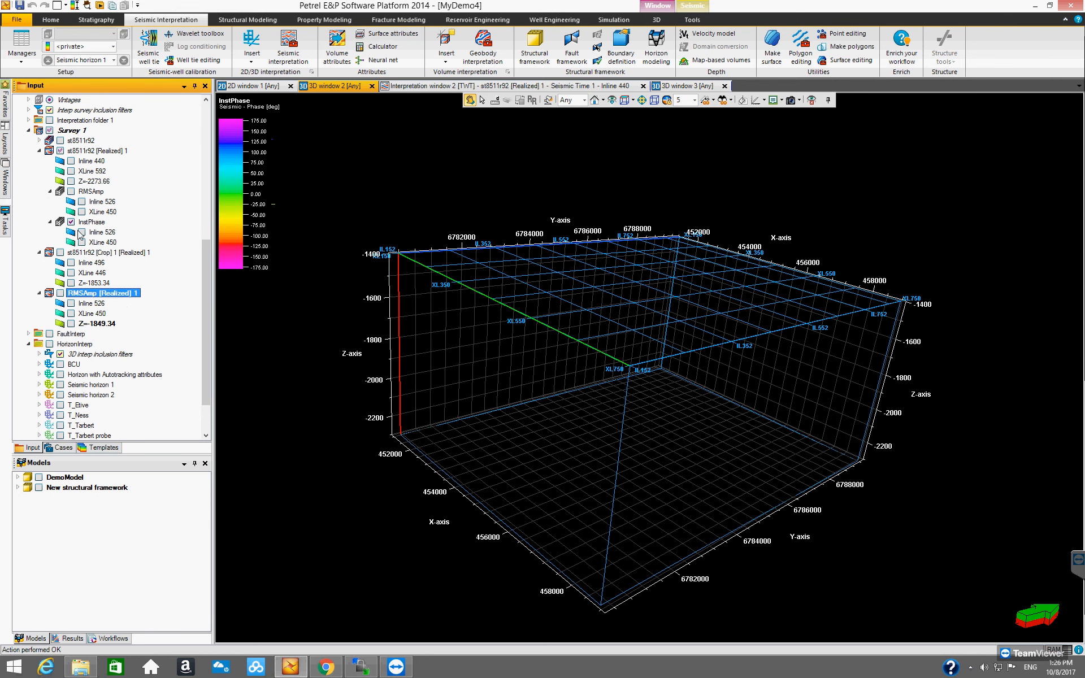
{"action": "left_click", "coordinate": [82, 233]}
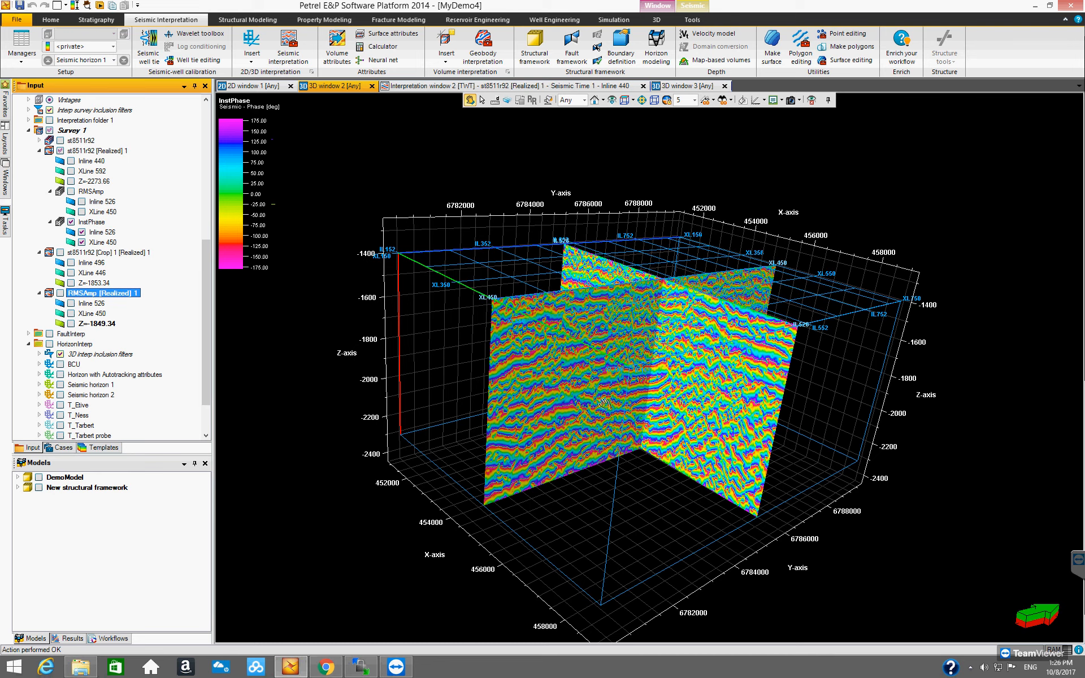
{"action": "left_click_drag", "start_coordinate": [529, 350], "coordinate": [673, 388]}
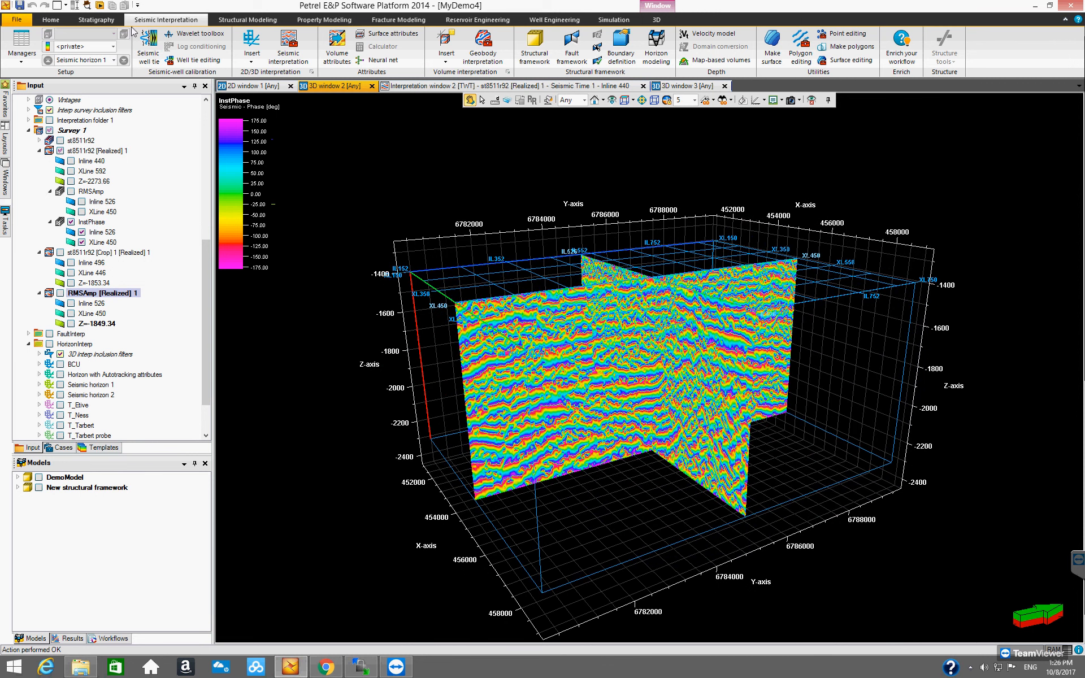
Inspect the InstPhase XLine 450 section with the Inspector and set its attribute window to 13.
{"action": "left_click", "coordinate": [87, 5]}
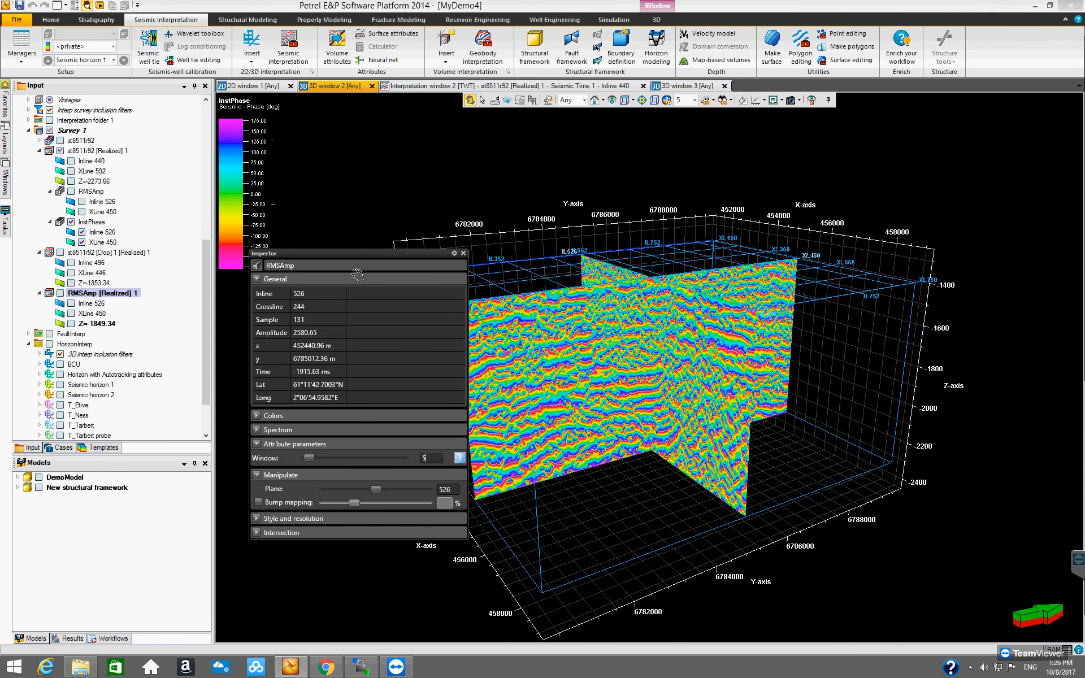
{"action": "left_click_drag", "start_coordinate": [378, 253], "coordinate": [334, 255]}
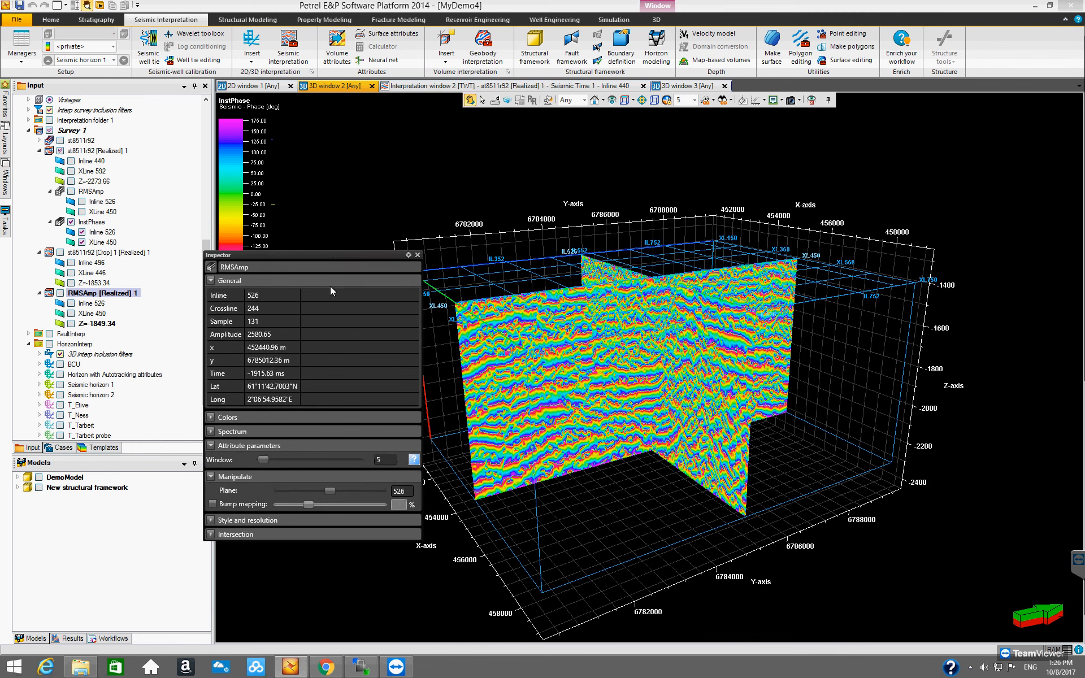
{"action": "left_click", "coordinate": [482, 100]}
{"action": "left_click", "coordinate": [569, 427]}
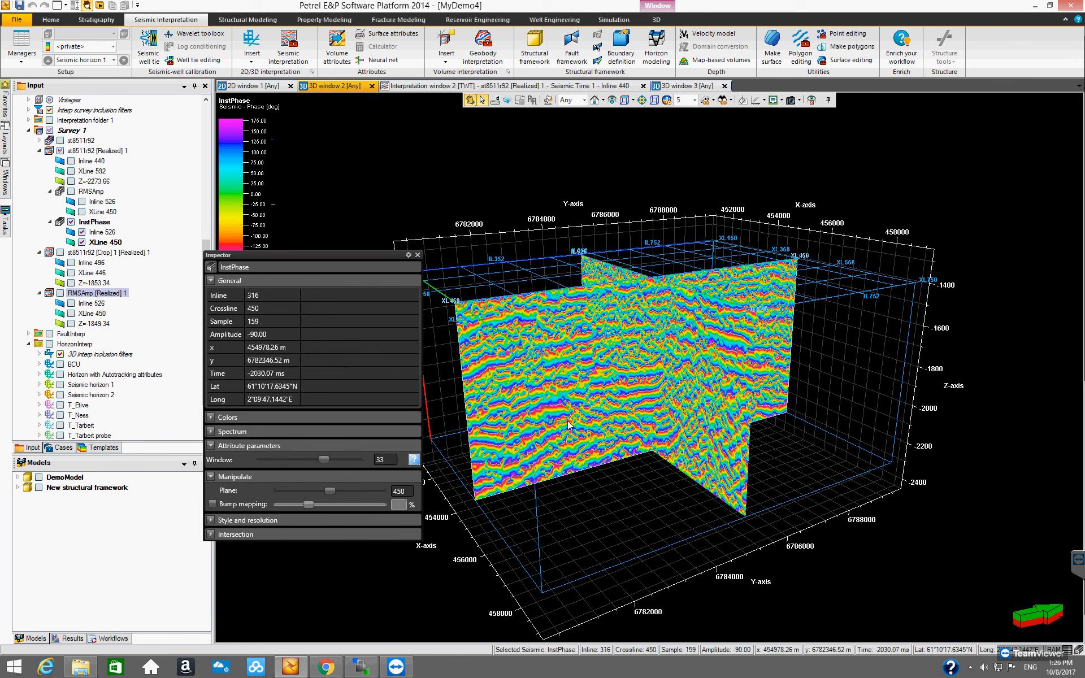
{"action": "left_click", "coordinate": [304, 459]}
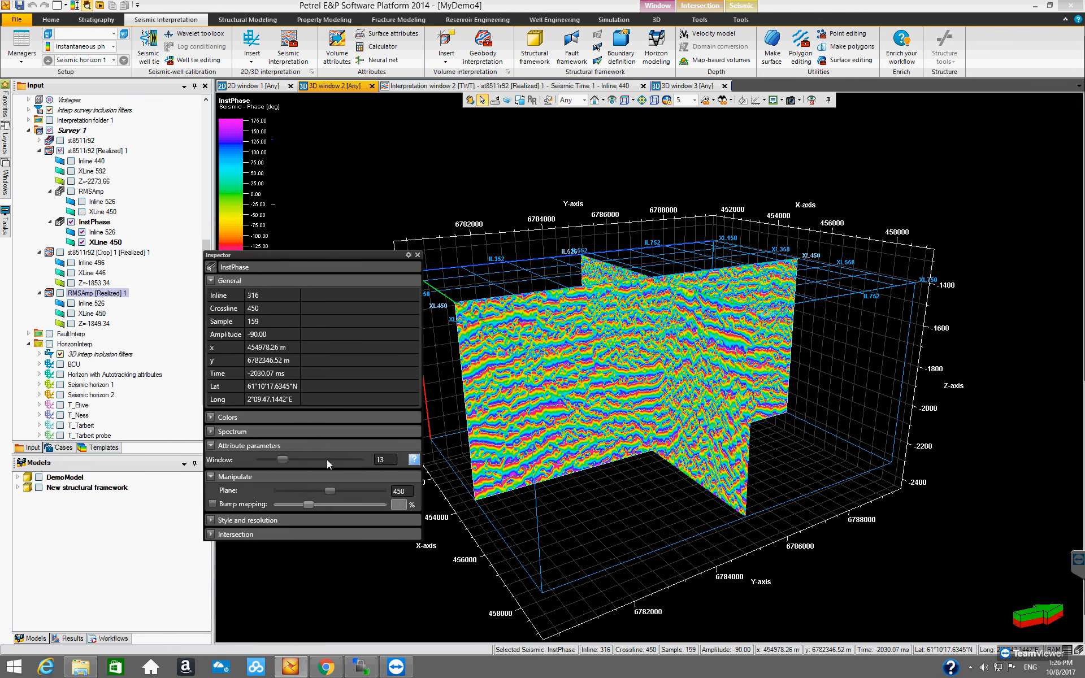
Reduce the InstPhase attribute window to 4 and show the Inspector's color settings.
{"action": "left_click", "coordinate": [271, 458]}
{"action": "left_click", "coordinate": [269, 458]}
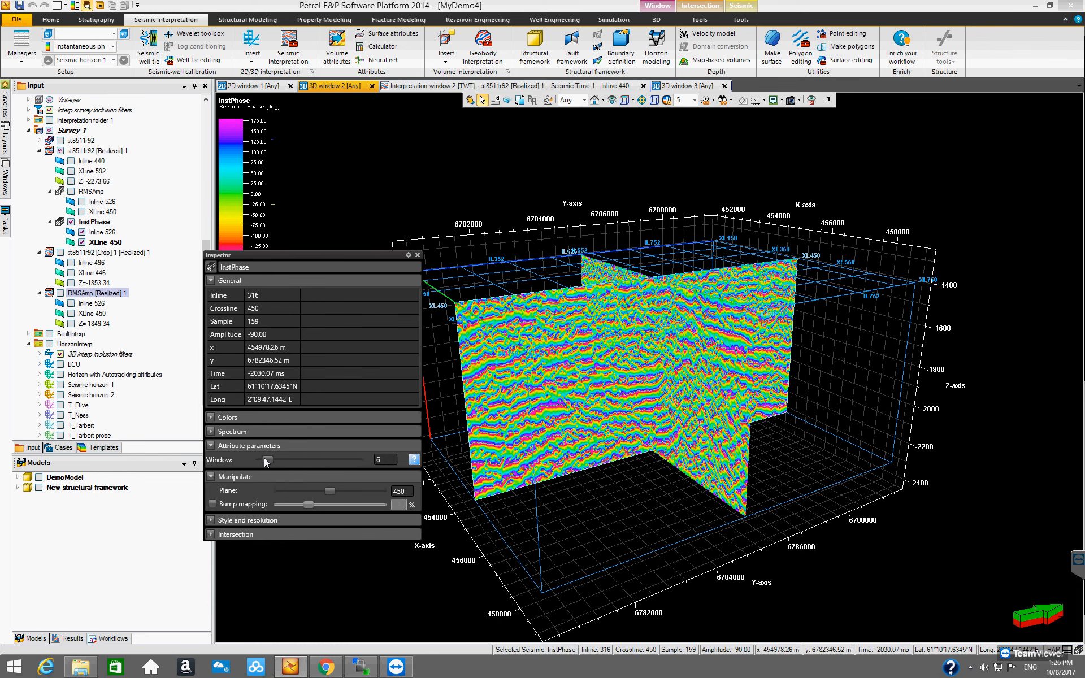
{"action": "left_click_drag", "start_coordinate": [264, 459], "coordinate": [263, 457]}
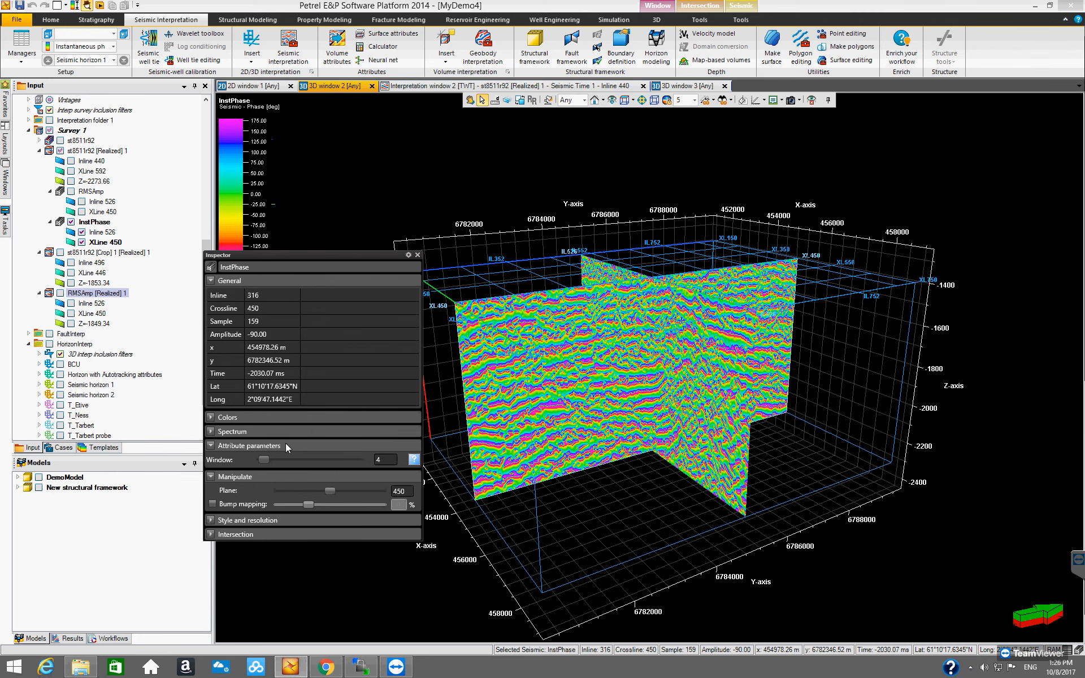
{"action": "left_click", "coordinate": [281, 417]}
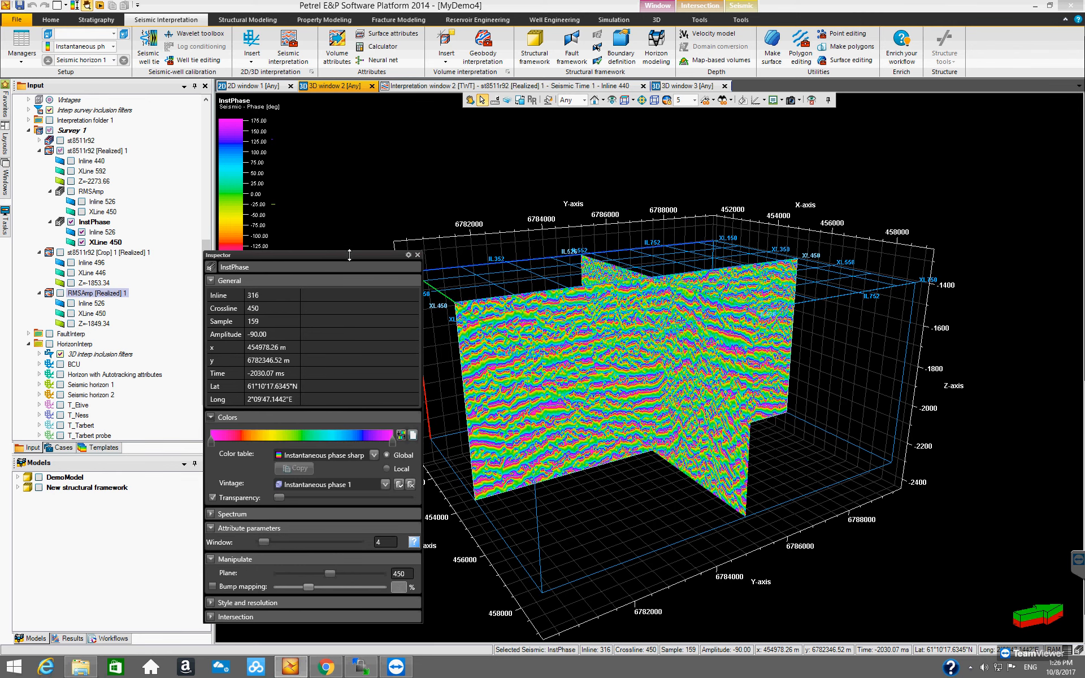
{"action": "left_click_drag", "start_coordinate": [354, 256], "coordinate": [304, 222]}
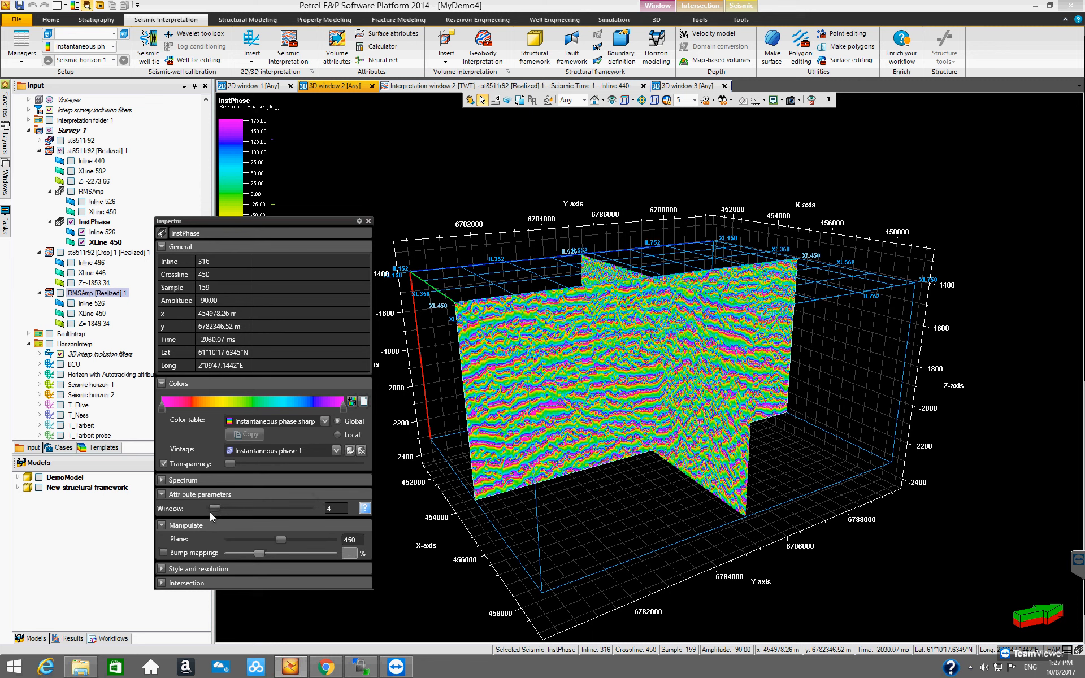
Raise the InstPhase attribute window to 14, then switch the color table to Local and back to Global.
{"action": "left_click_drag", "start_coordinate": [224, 510], "coordinate": [228, 507]}
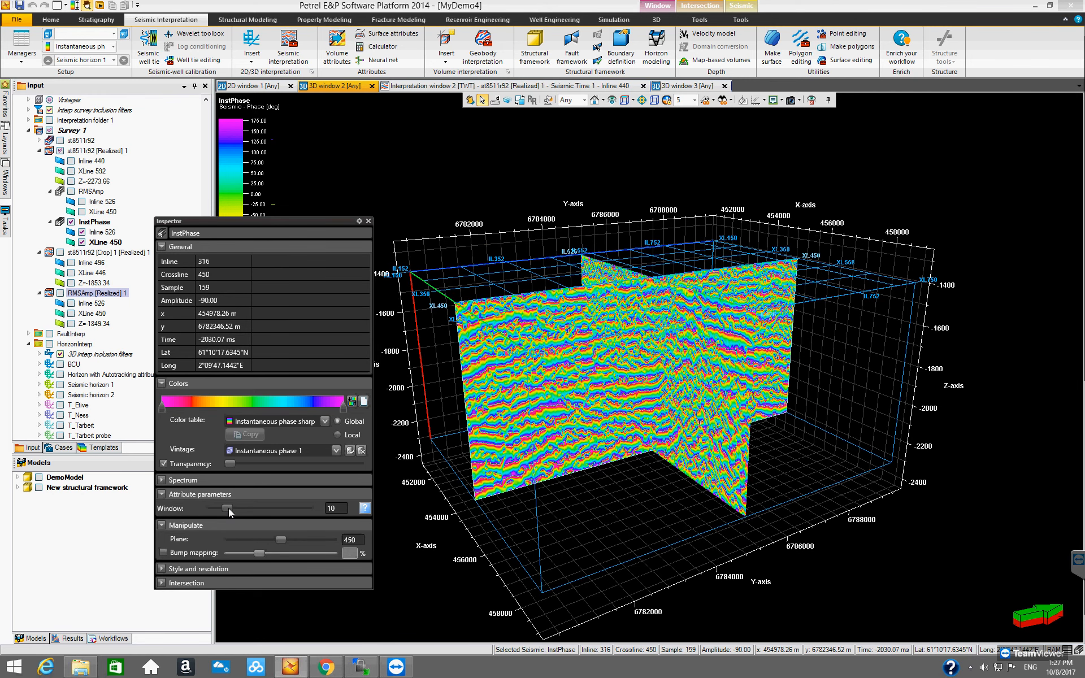
{"action": "left_click", "coordinate": [254, 506]}
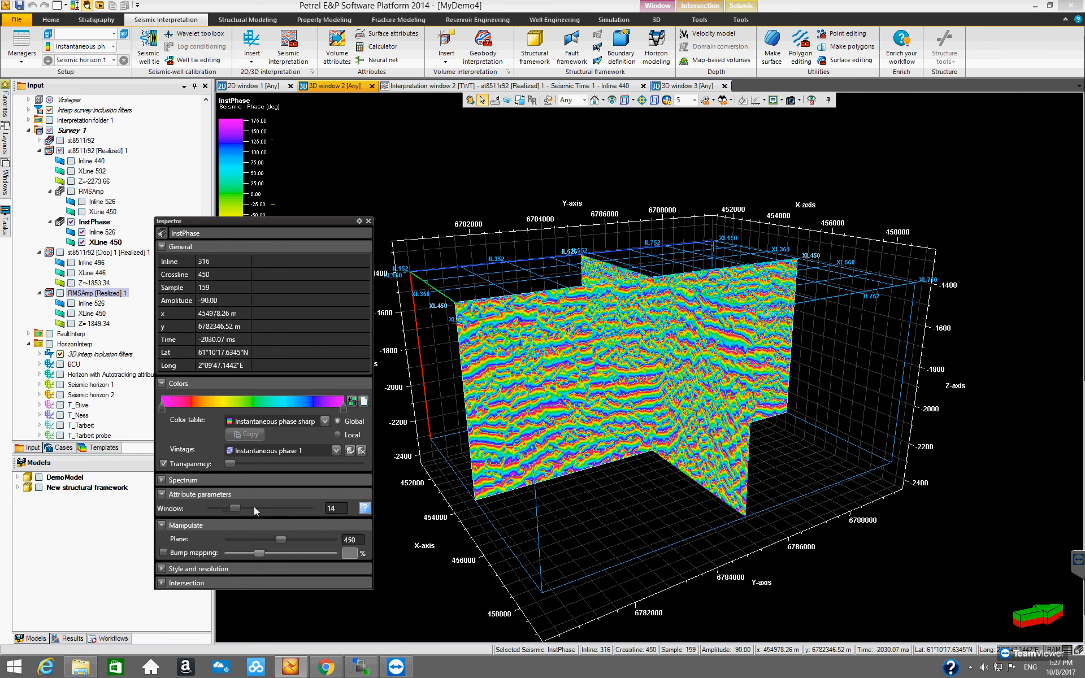
{"action": "left_click", "coordinate": [337, 434]}
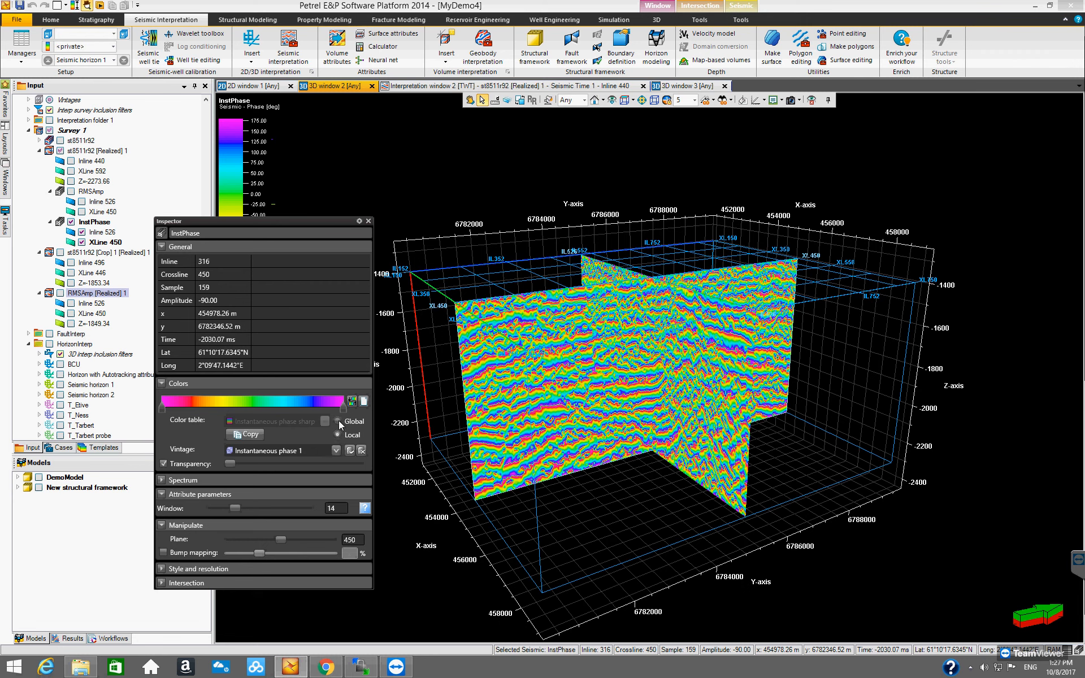
{"action": "left_click", "coordinate": [337, 421]}
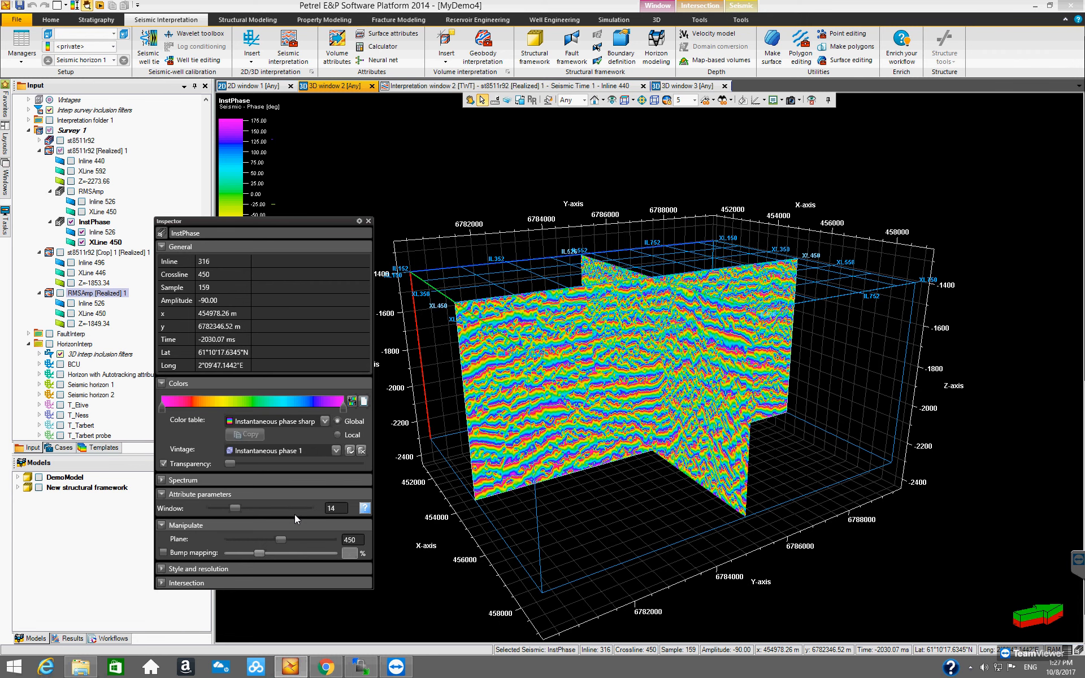
Increase the InstPhase attribute window to 46 and compare its effect on the sections.
{"action": "left_click", "coordinate": [258, 507]}
{"action": "left_click", "coordinate": [275, 507]}
{"action": "left_click", "coordinate": [276, 508]}
{"action": "left_click", "coordinate": [256, 508]}
{"action": "left_click", "coordinate": [292, 507]}
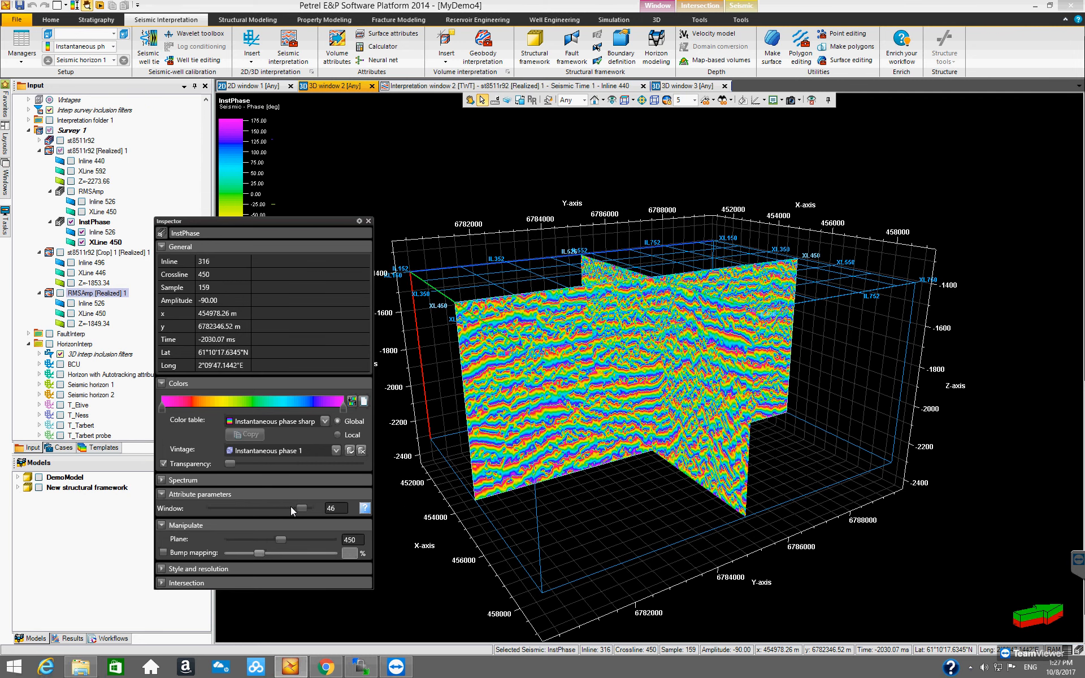
Lower the InstPhase attribute window to 11.
{"action": "left_click", "coordinate": [261, 508]}
{"action": "left_click", "coordinate": [248, 511]}
{"action": "left_click", "coordinate": [231, 507]}
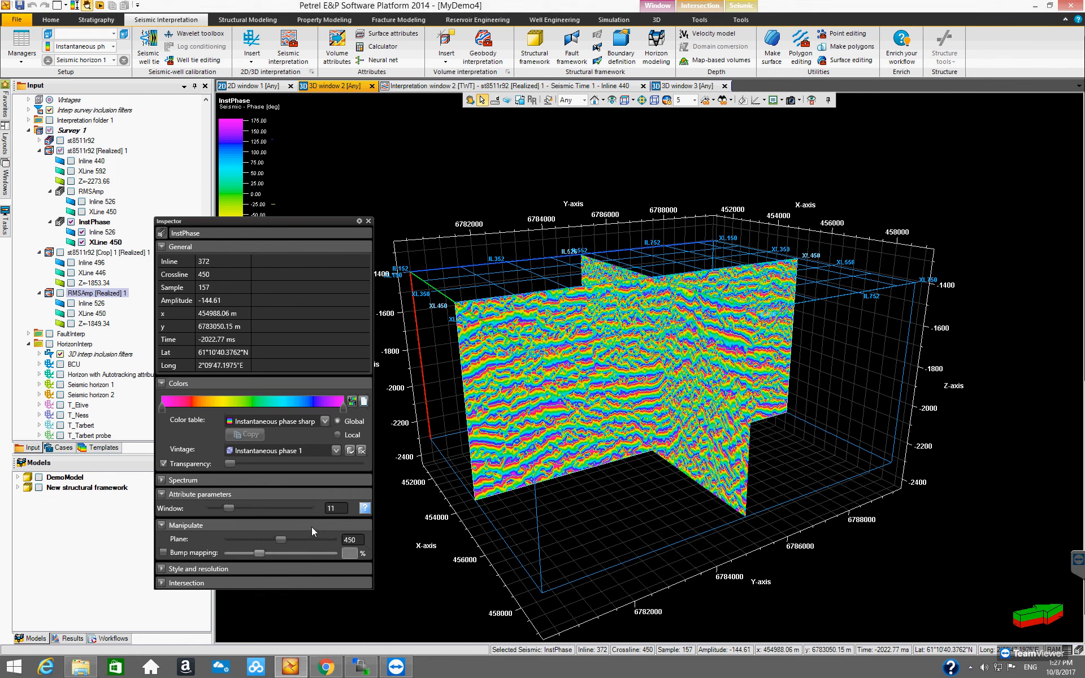
Raise the InstPhase attribute window to 24 and further upward, then close the Inspector.
{"action": "left_click", "coordinate": [251, 507]}
{"action": "left_click", "coordinate": [251, 507]}
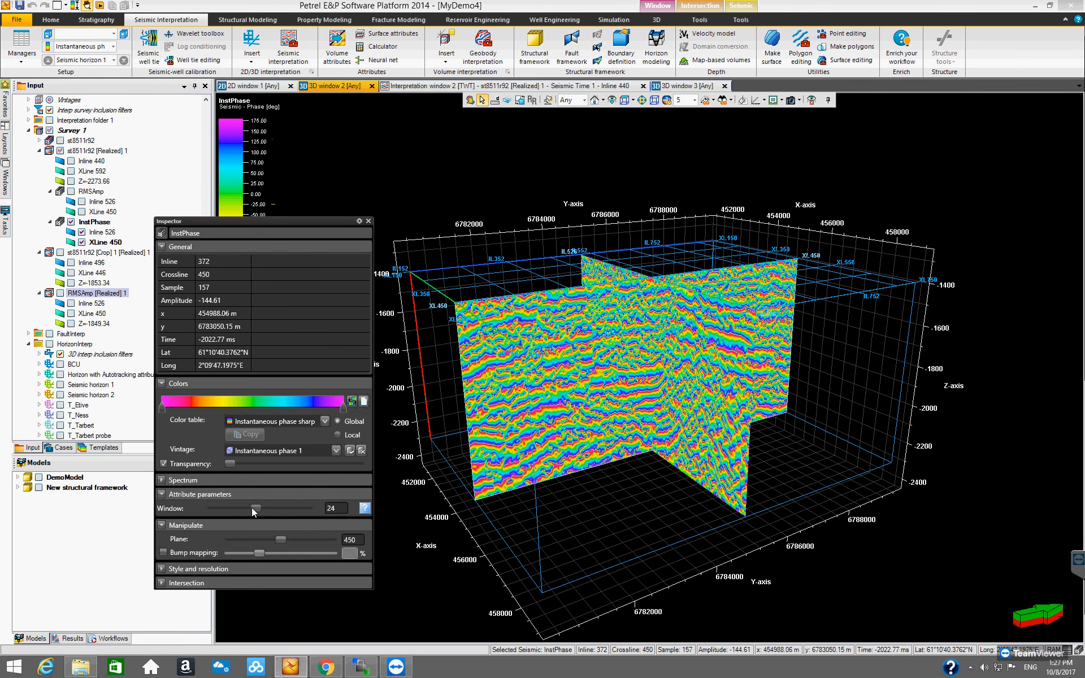
{"action": "left_click", "coordinate": [286, 507]}
{"action": "left_click", "coordinate": [280, 508]}
{"action": "left_click", "coordinate": [368, 220]}
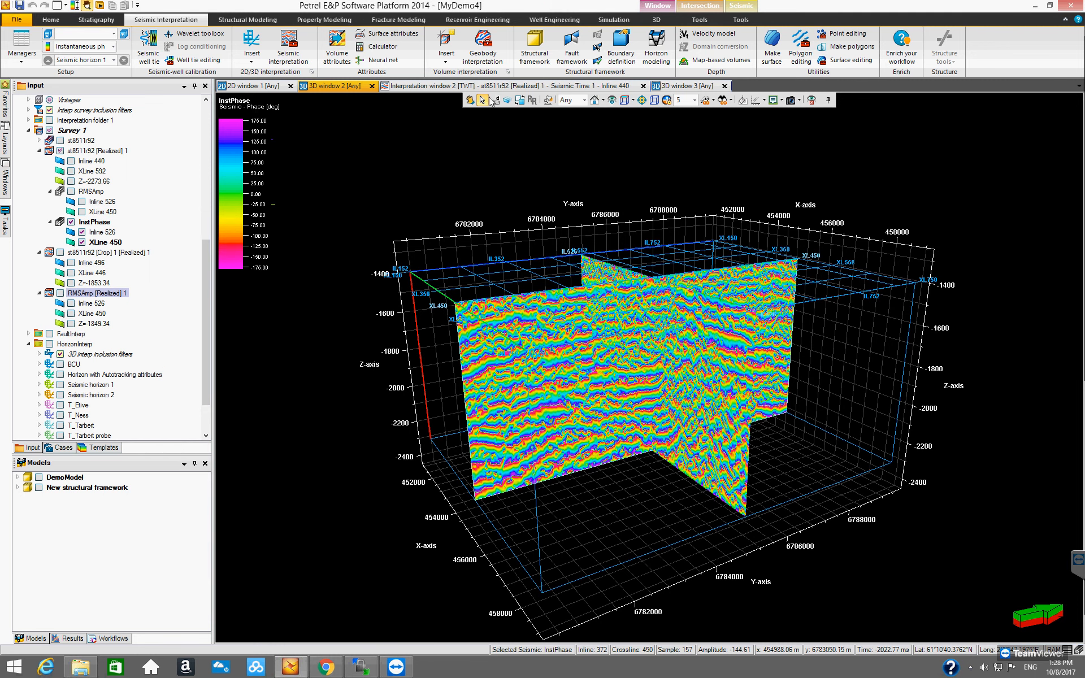
Examine the InstPhase Inline 526 and XLine 450 sections from several sides for reflector continuity.
{"action": "left_click", "coordinate": [469, 101]}
{"action": "left_click_drag", "start_coordinate": [582, 452], "coordinate": [622, 320]}
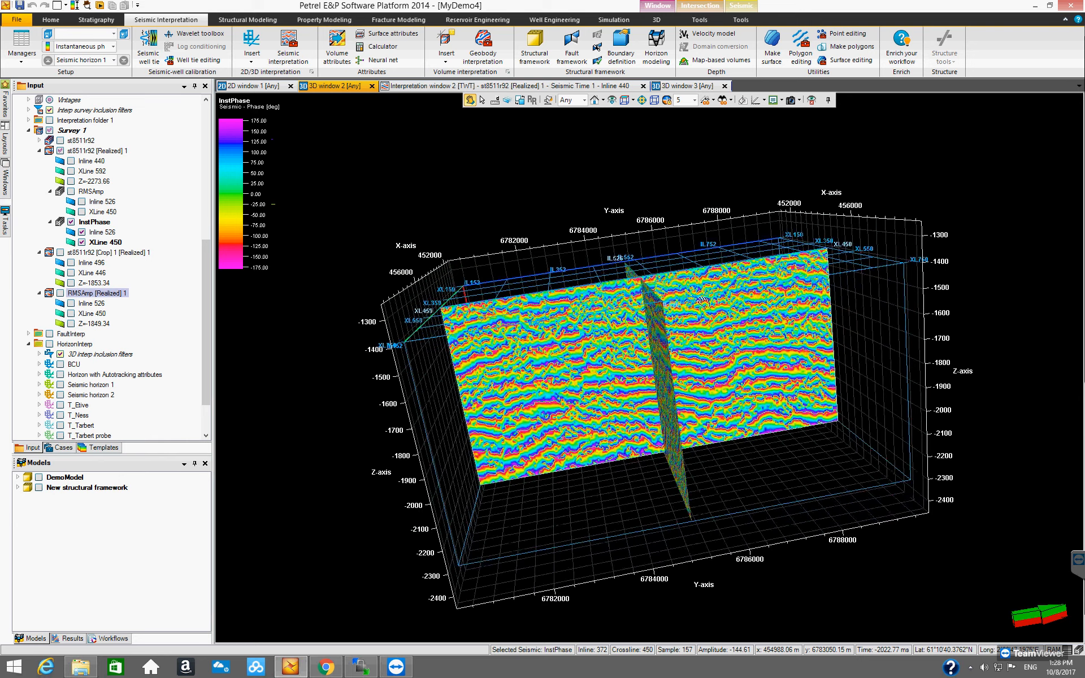
{"action": "left_click_drag", "start_coordinate": [727, 312], "coordinate": [773, 379]}
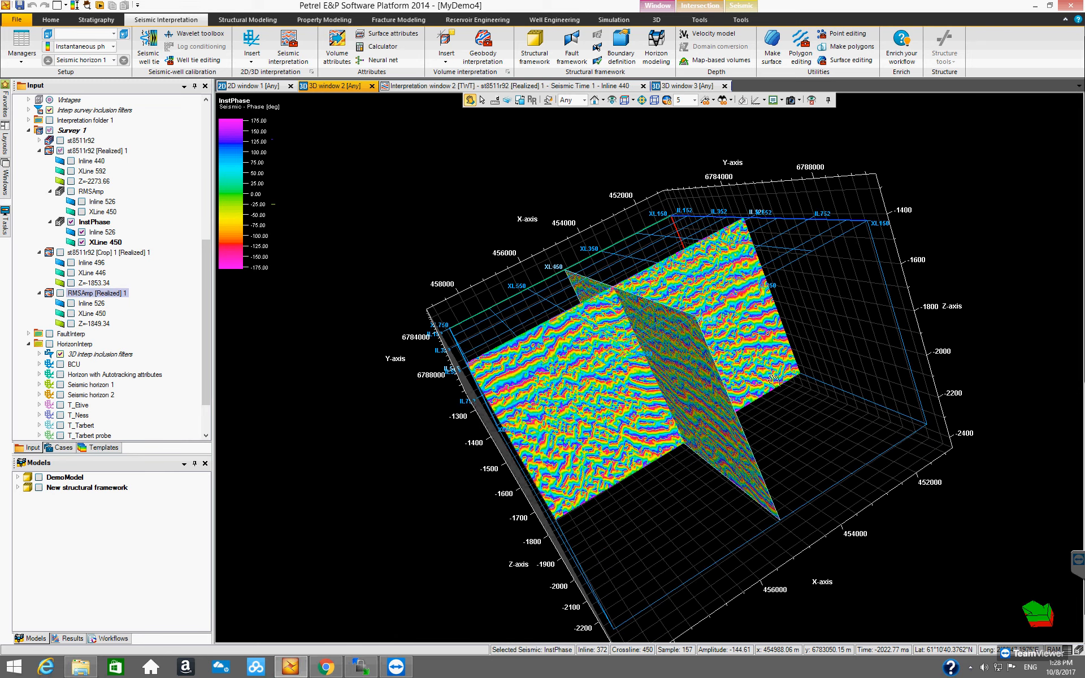
{"action": "left_click_drag", "start_coordinate": [720, 453], "coordinate": [450, 398]}
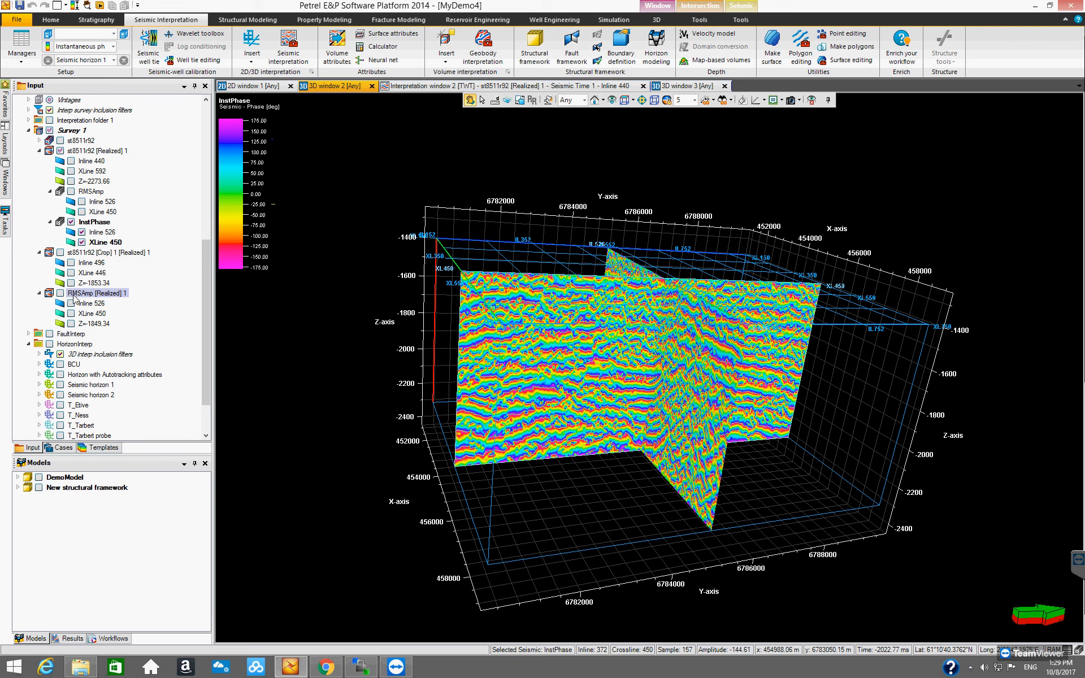
Hide InstPhase and display Inline 440, XLine 592 and Z=-2273.66 of st8511r92 [Realized] 1 for inspection from several sides.
{"action": "left_click", "coordinate": [70, 222]}
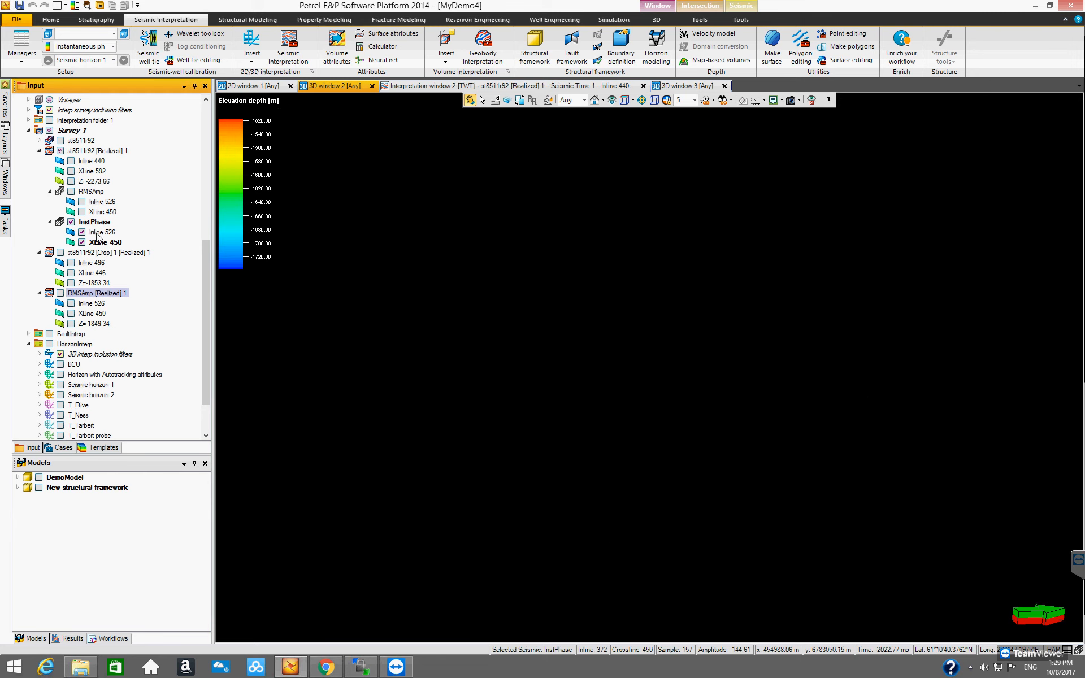
{"action": "left_click", "coordinate": [59, 151]}
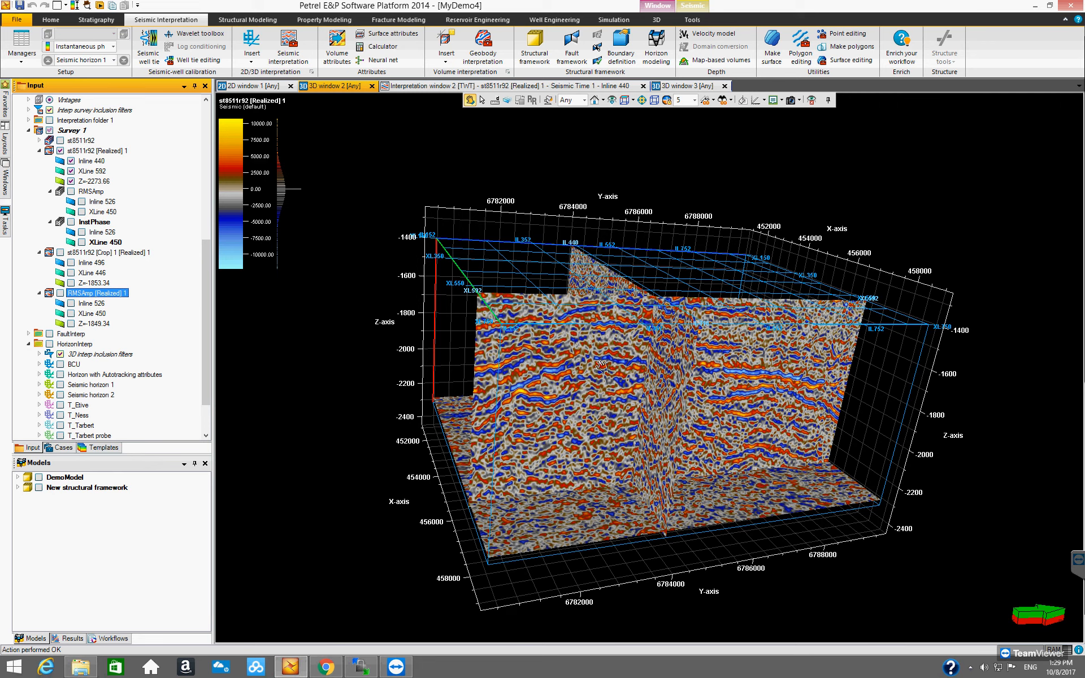
{"action": "left_click_drag", "start_coordinate": [607, 357], "coordinate": [626, 417]}
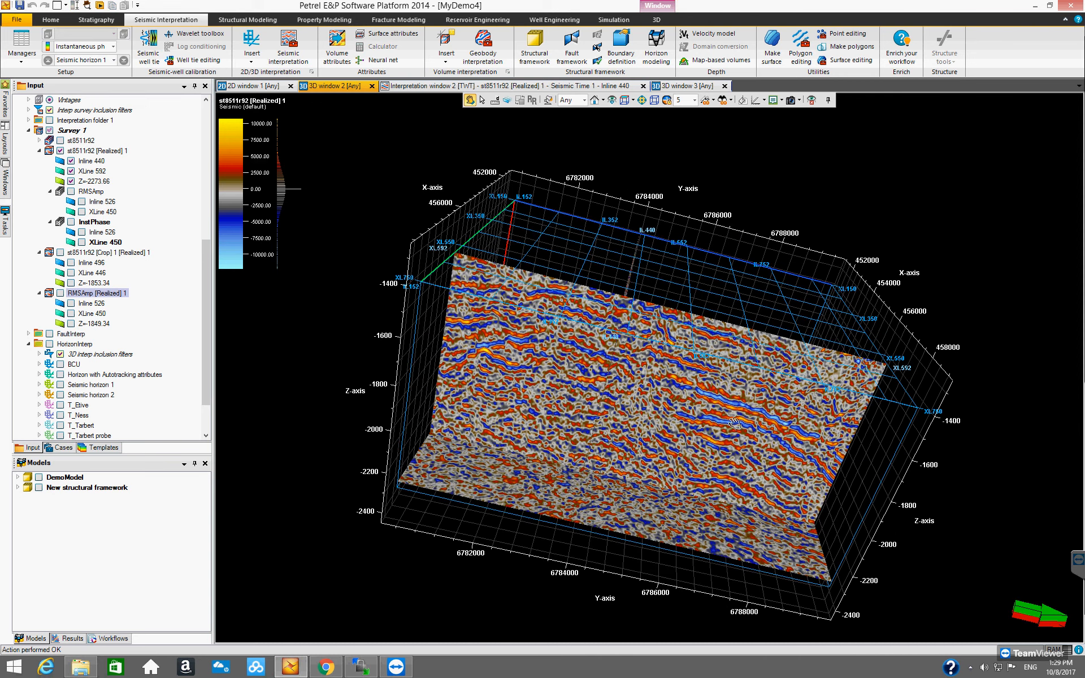
{"action": "left_click_drag", "start_coordinate": [733, 423], "coordinate": [585, 468]}
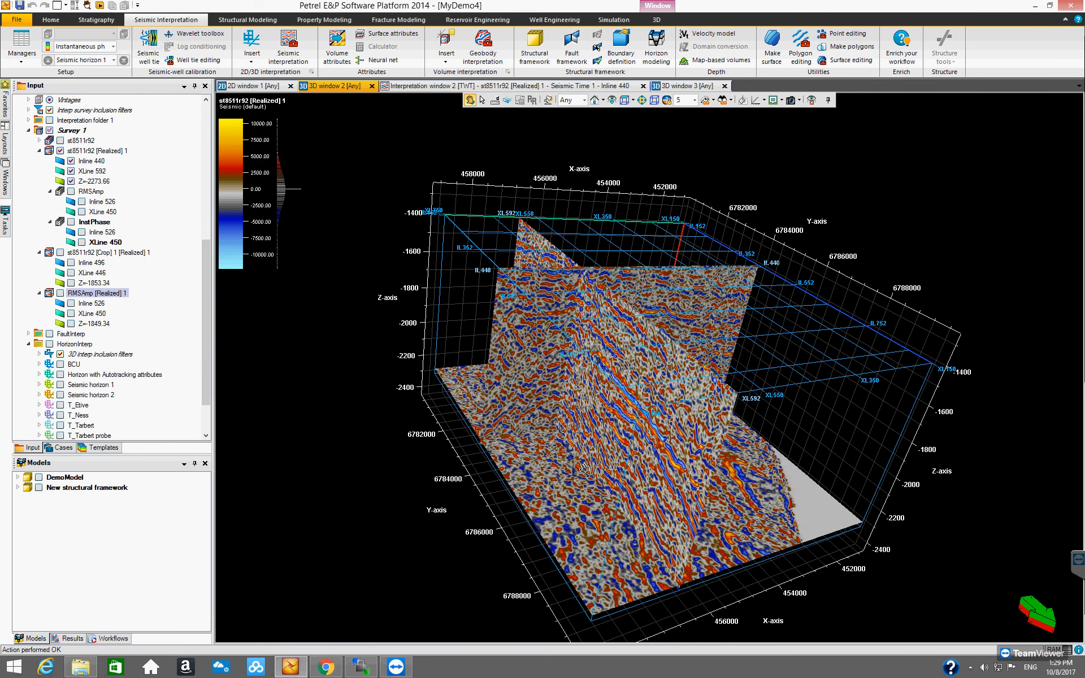
{"action": "left_click_drag", "start_coordinate": [732, 445], "coordinate": [504, 274]}
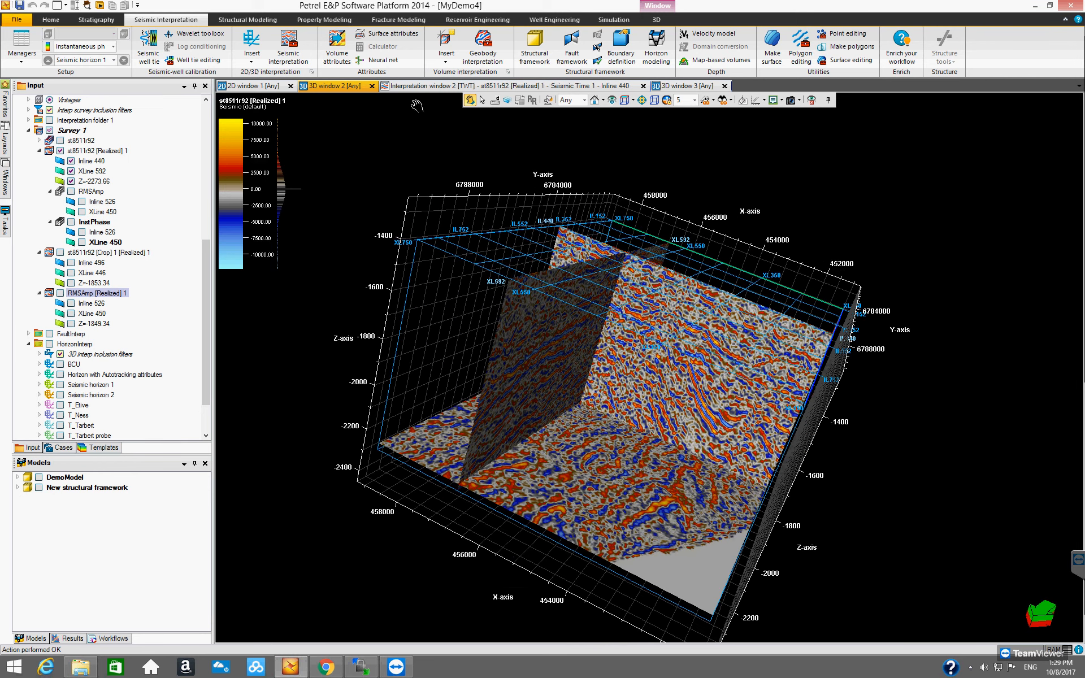
Start a surface attribute calculation and choose Average energy from the Amplitude category.
{"action": "left_click", "coordinate": [393, 33]}
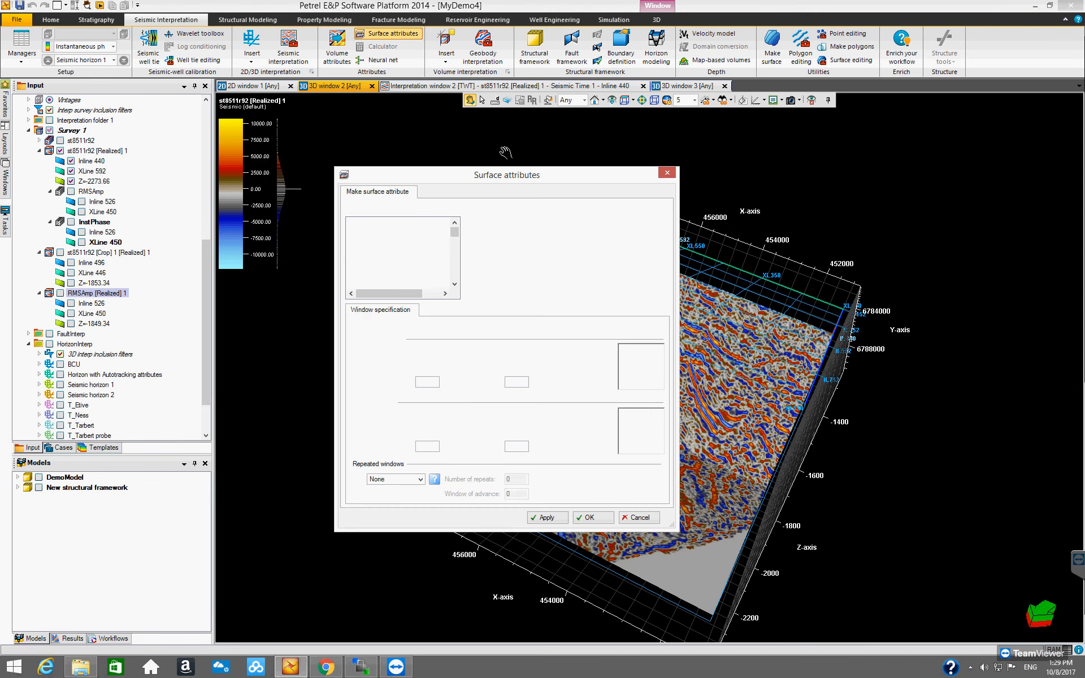
{"action": "left_click_drag", "start_coordinate": [528, 179], "coordinate": [525, 233]}
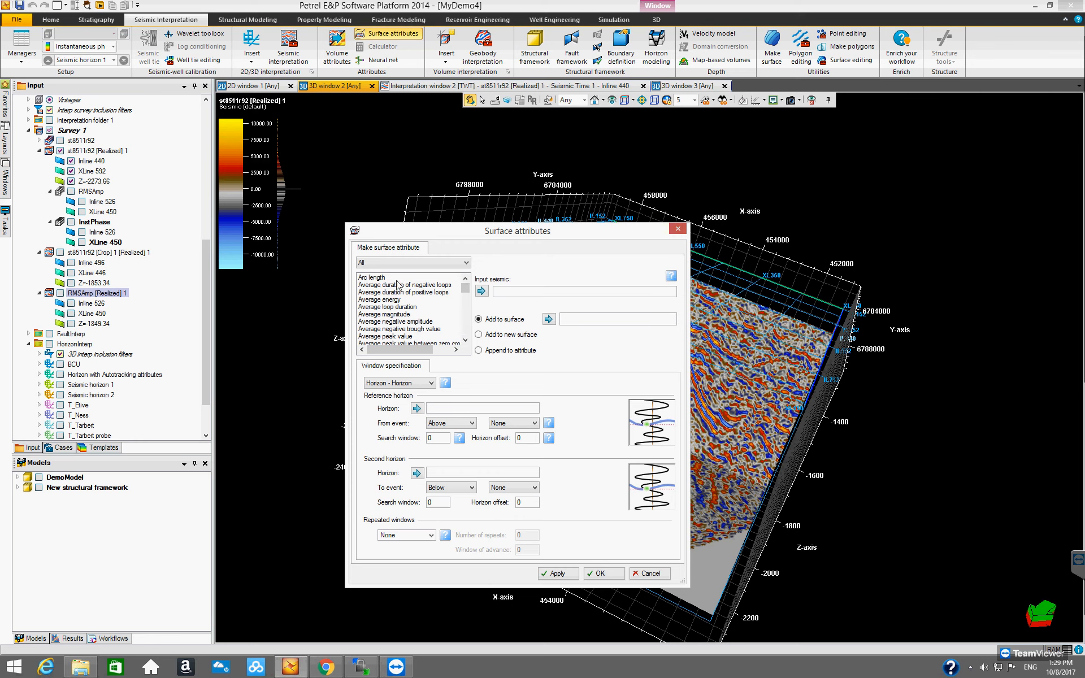
{"action": "left_click", "coordinate": [467, 264]}
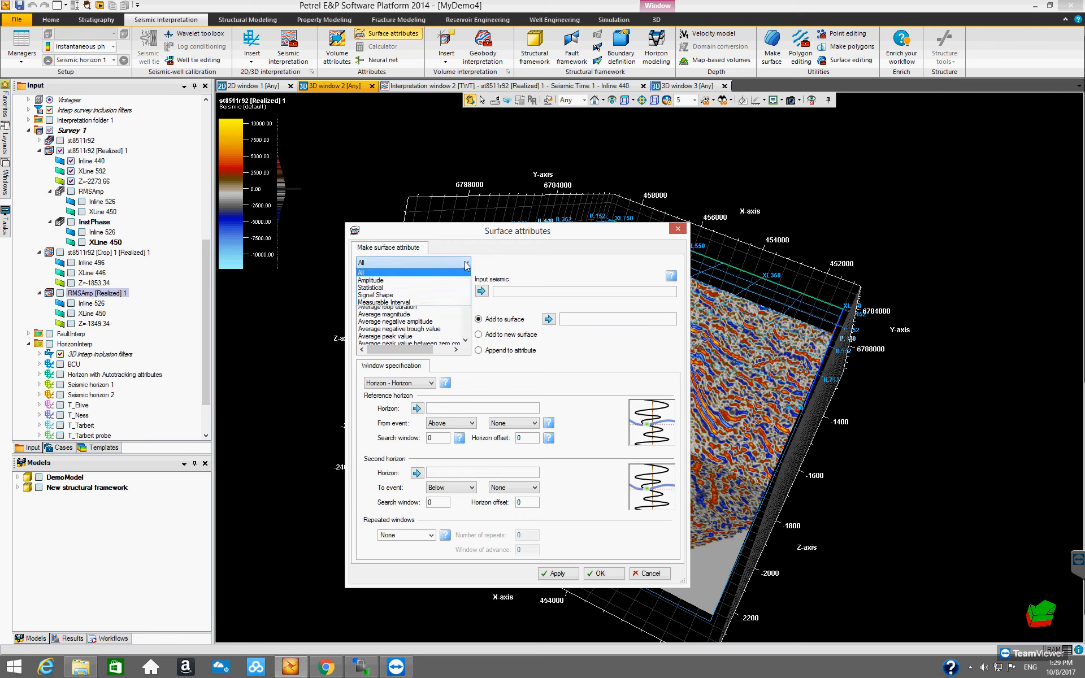
{"action": "left_click", "coordinate": [434, 280]}
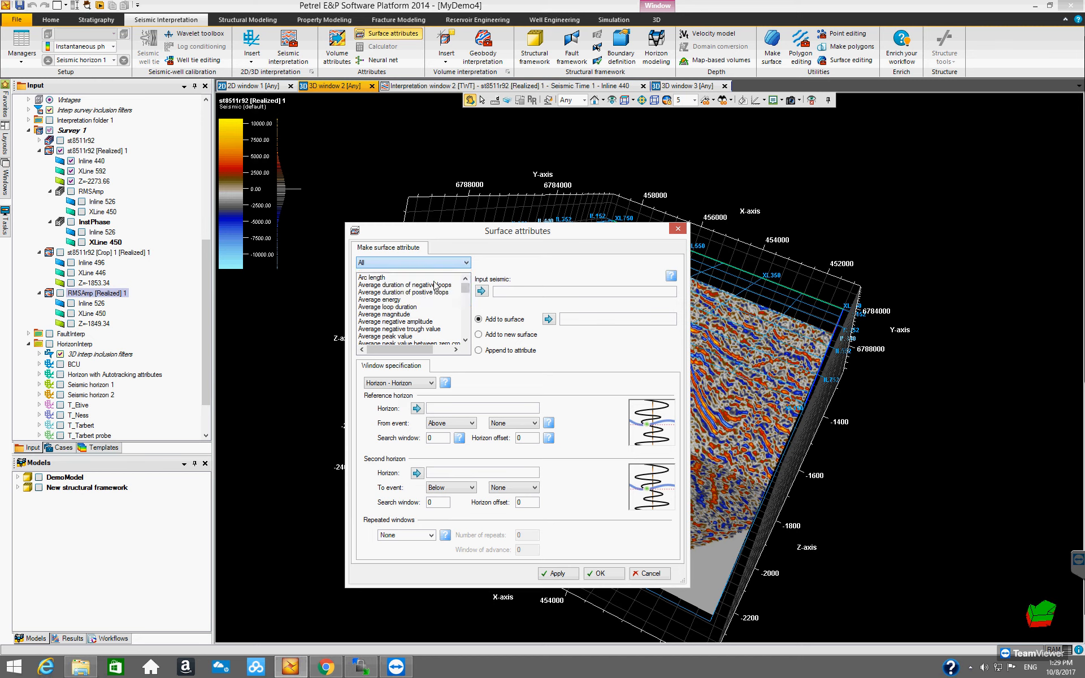
{"action": "left_click", "coordinate": [466, 264]}
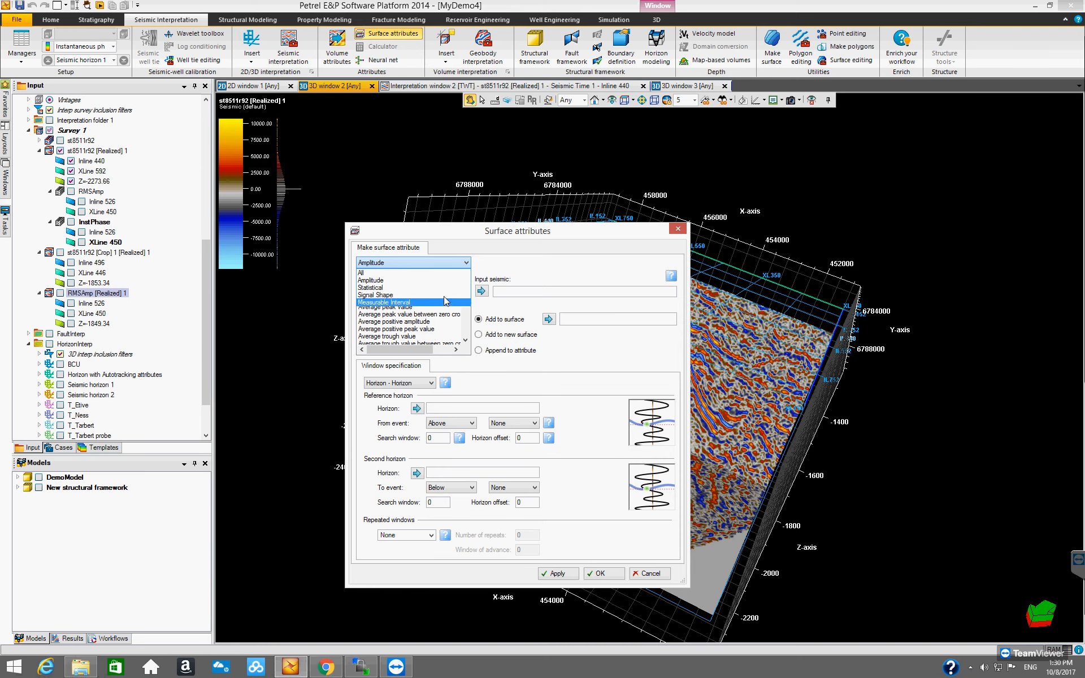
{"action": "left_click", "coordinate": [444, 280]}
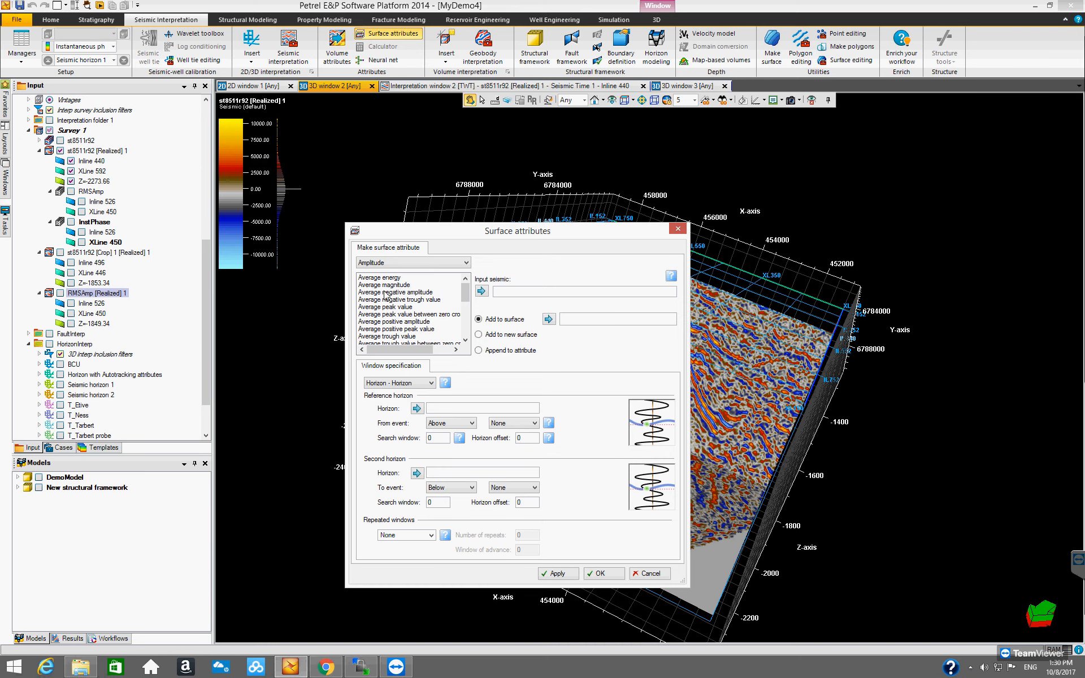
{"action": "scroll", "coordinate": [464, 310], "scroll_direction": "down", "scroll_amount": 3}
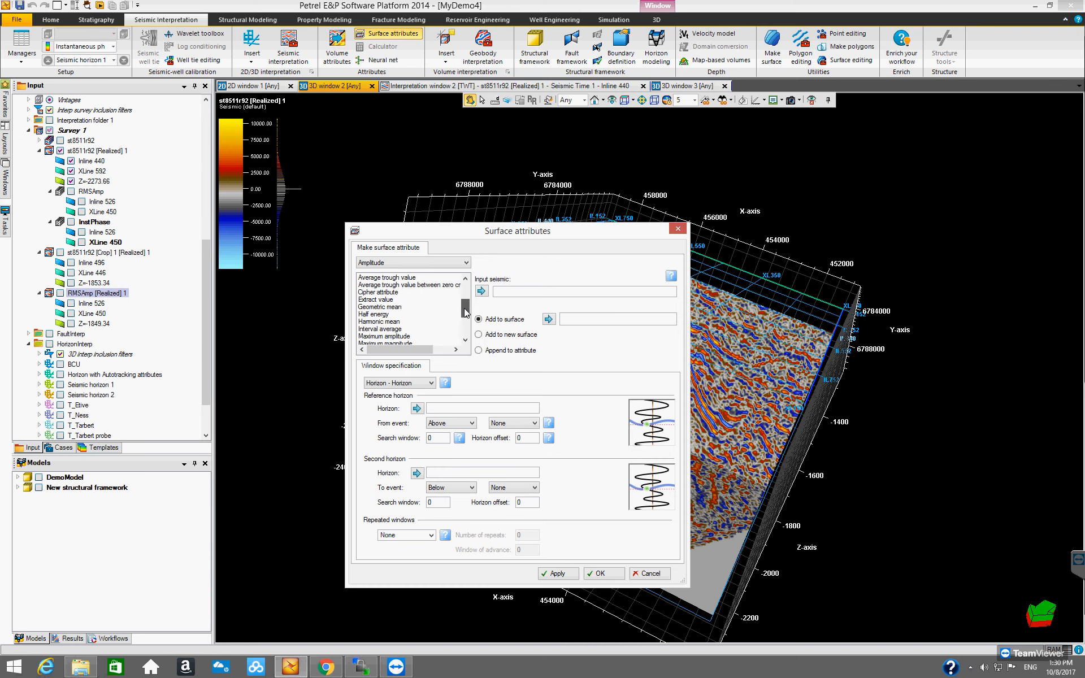
{"action": "left_click_drag", "start_coordinate": [465, 308], "coordinate": [434, 284]}
{"action": "left_click", "coordinate": [401, 278]}
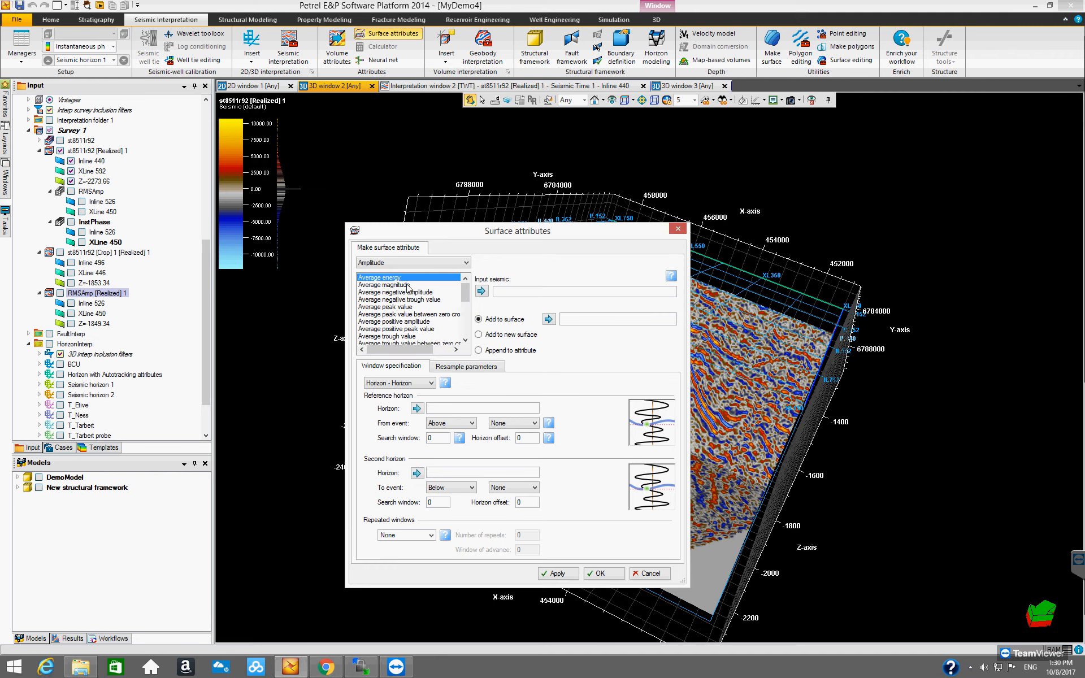
Use st8511r92 [Realized] 1 as the input seismic and add the attribute to the T_Tarbert horizon, keeping the Horizon - Horizon window.
{"action": "left_click", "coordinate": [477, 319]}
{"action": "left_click", "coordinate": [99, 151]}
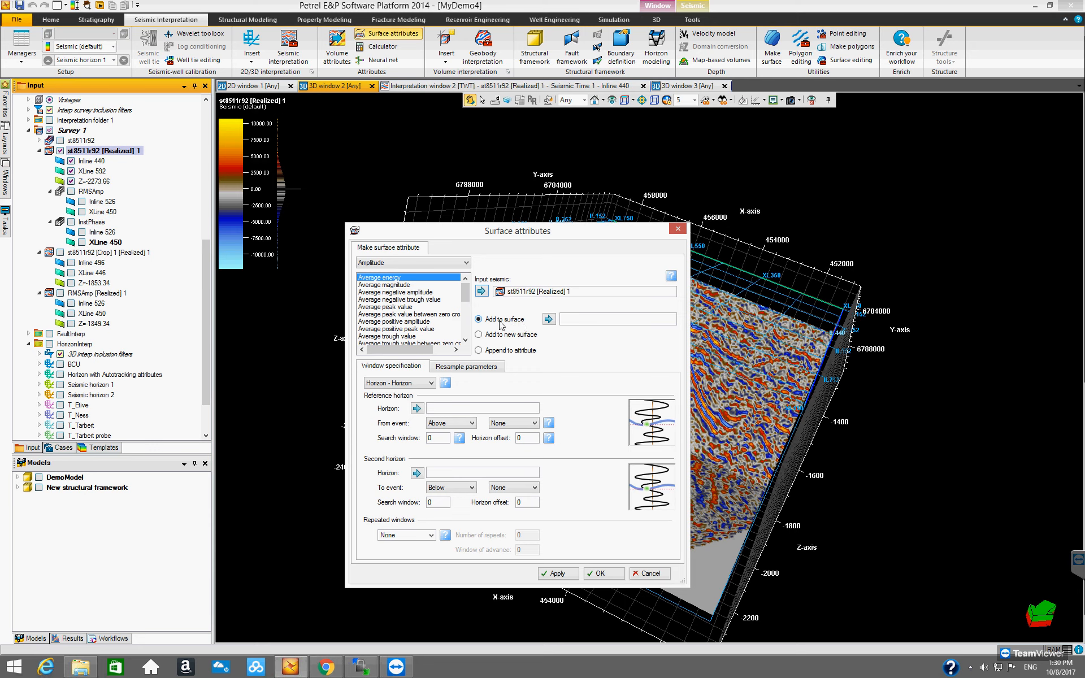
{"action": "left_click", "coordinate": [204, 350]}
{"action": "left_click_drag", "start_coordinate": [205, 357], "coordinate": [204, 363]}
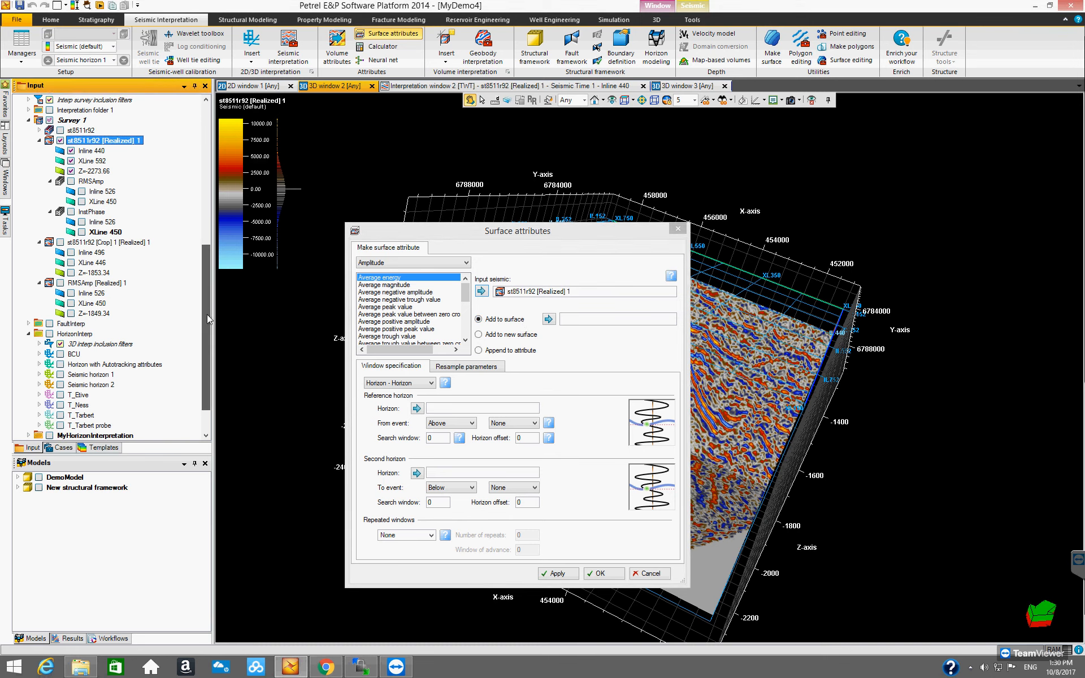
{"action": "left_click_drag", "start_coordinate": [207, 314], "coordinate": [207, 334]}
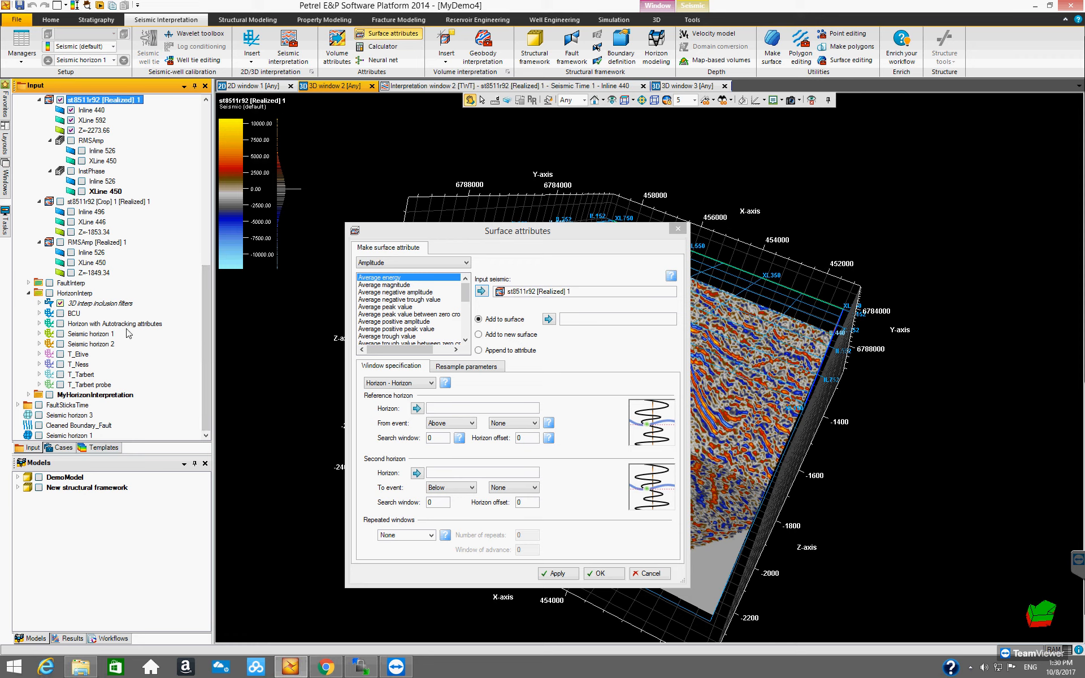
{"action": "left_click", "coordinate": [84, 375]}
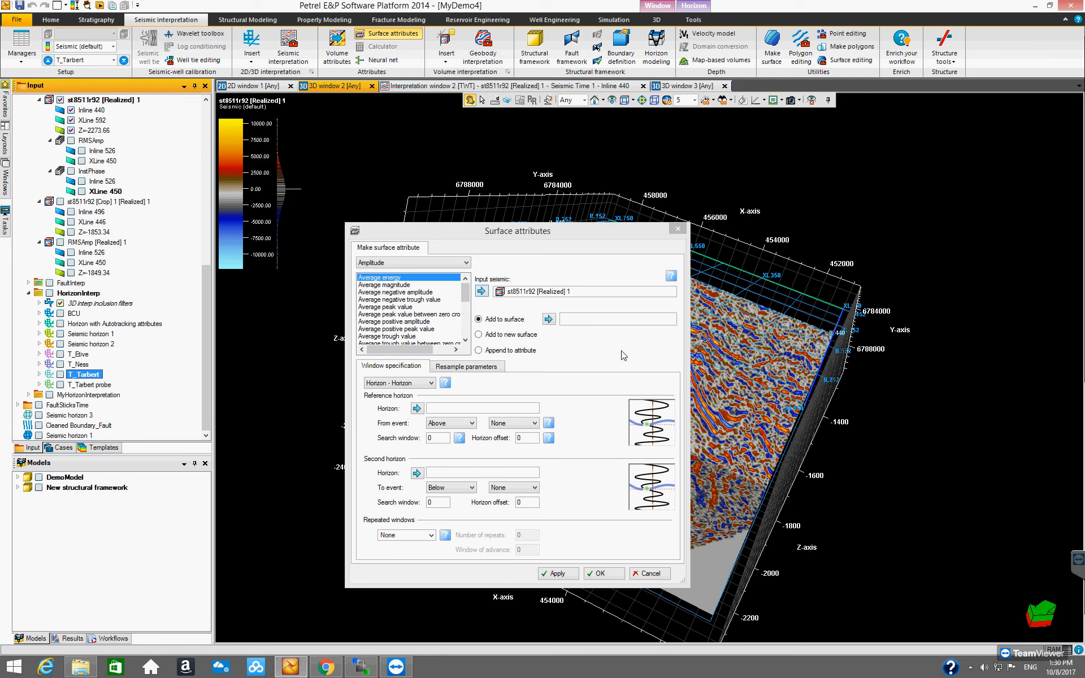
{"action": "left_click", "coordinate": [549, 319]}
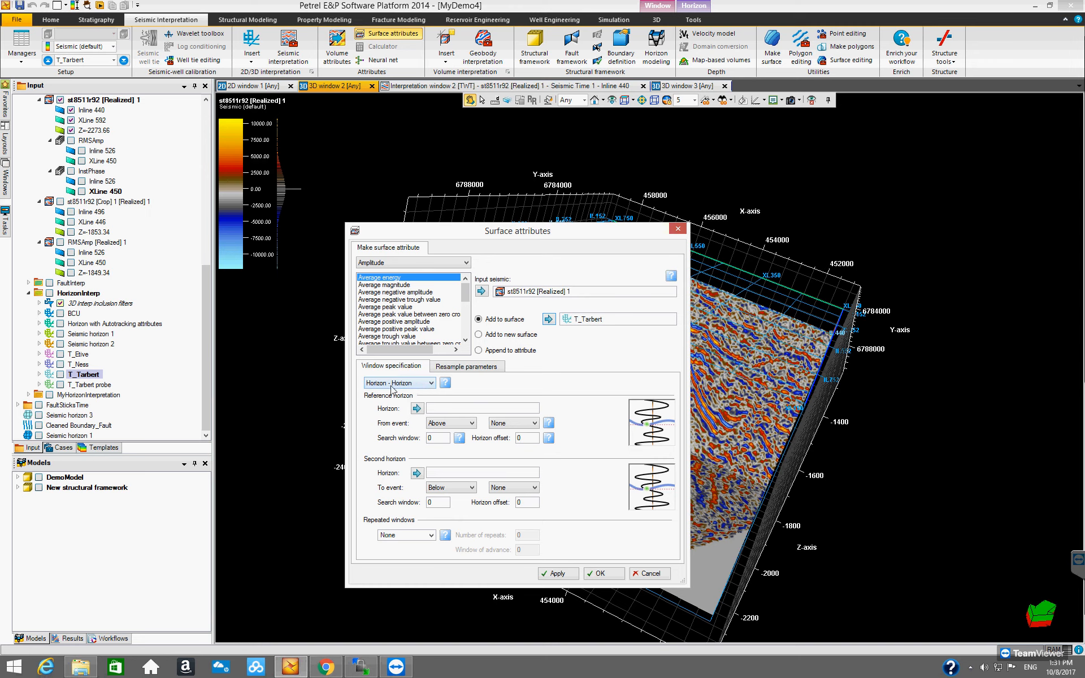
{"action": "left_click", "coordinate": [430, 384]}
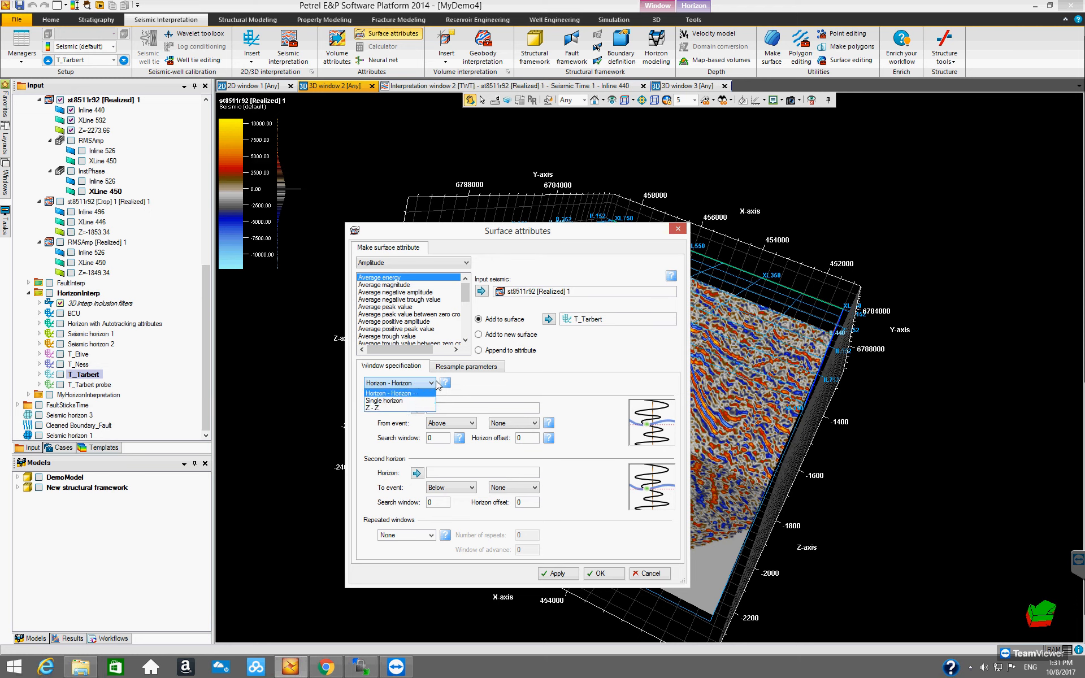
{"action": "left_click", "coordinate": [492, 386]}
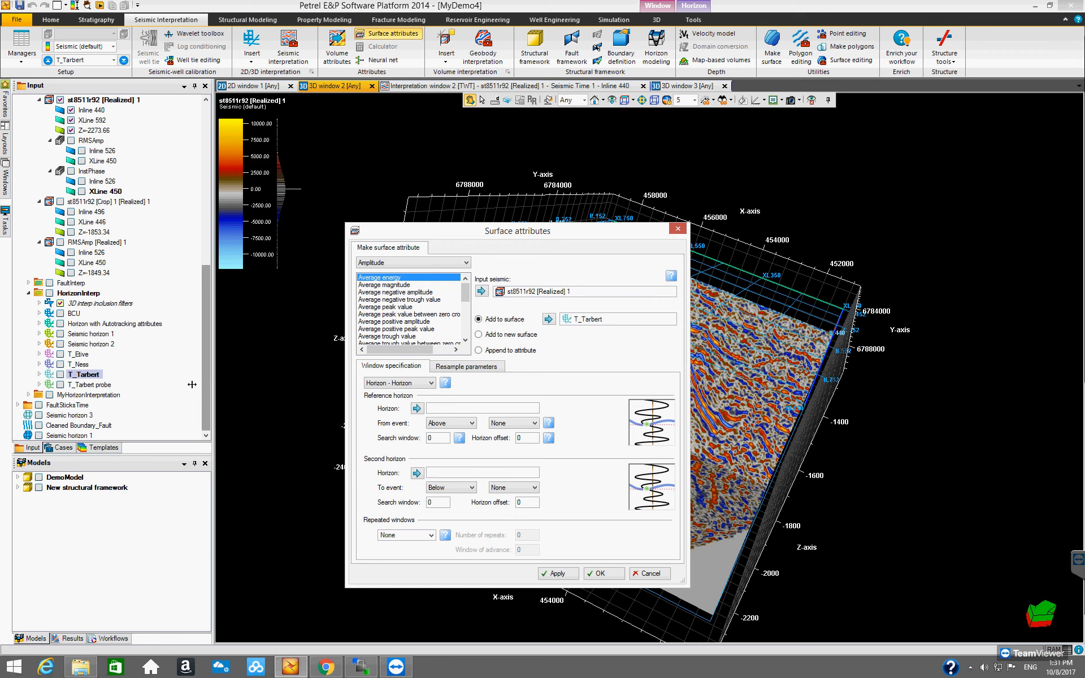
Use T_Tarbert as the reference horizon and T_Ness as the second horizon of the attribute window.
{"action": "left_click", "coordinate": [90, 374]}
{"action": "left_click", "coordinate": [416, 408]}
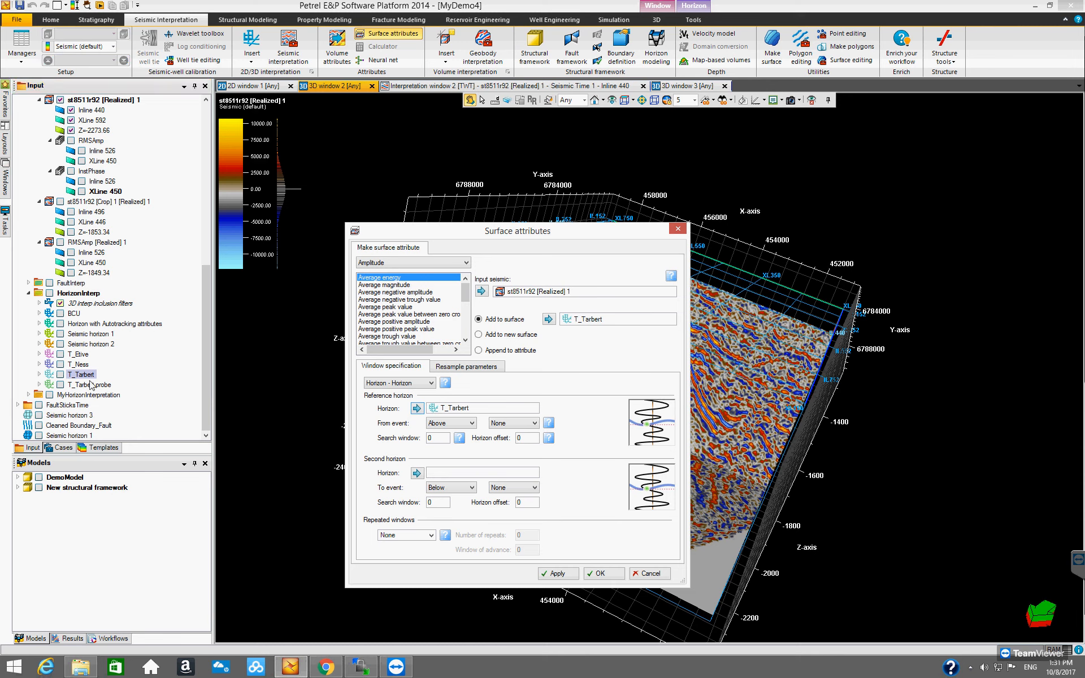
{"action": "left_click", "coordinate": [81, 364]}
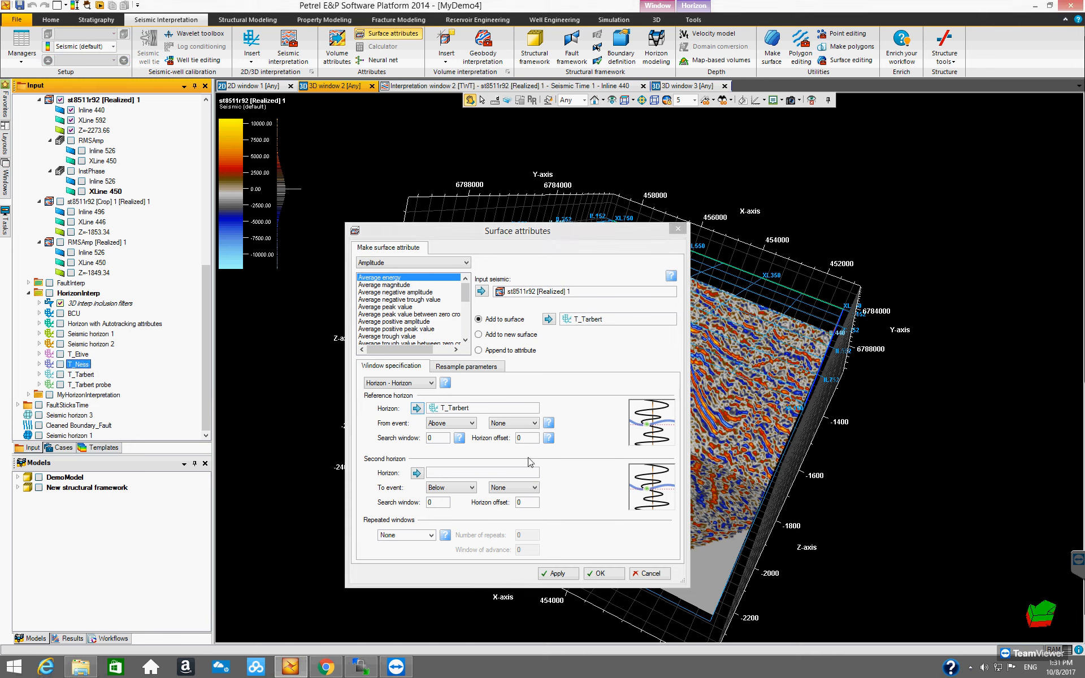
{"action": "left_click", "coordinate": [418, 474]}
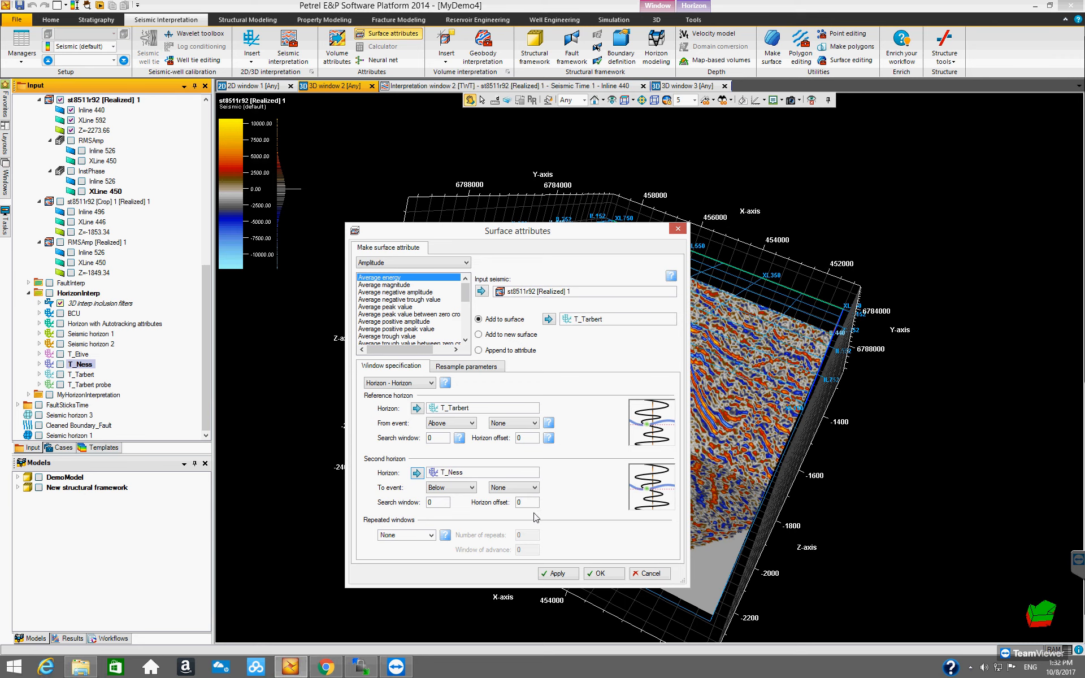
Add the attribute to the BCU horizon instead, with BCU as the reference horizon and T_Etive as the second horizon.
{"action": "left_click", "coordinate": [74, 314]}
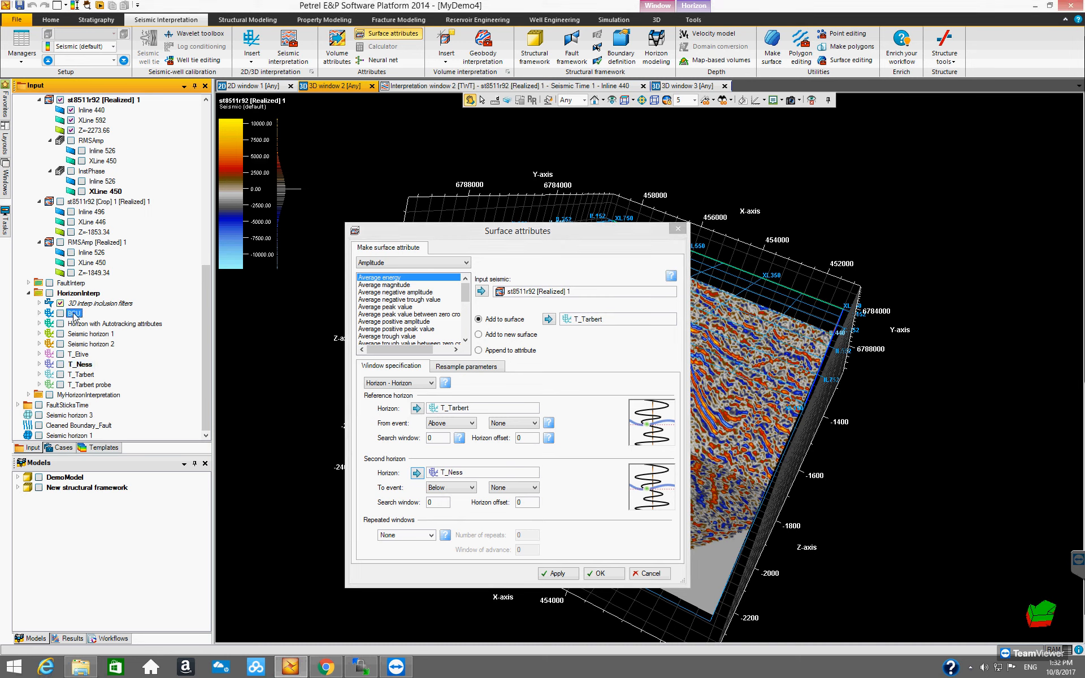
{"action": "left_click", "coordinate": [548, 319]}
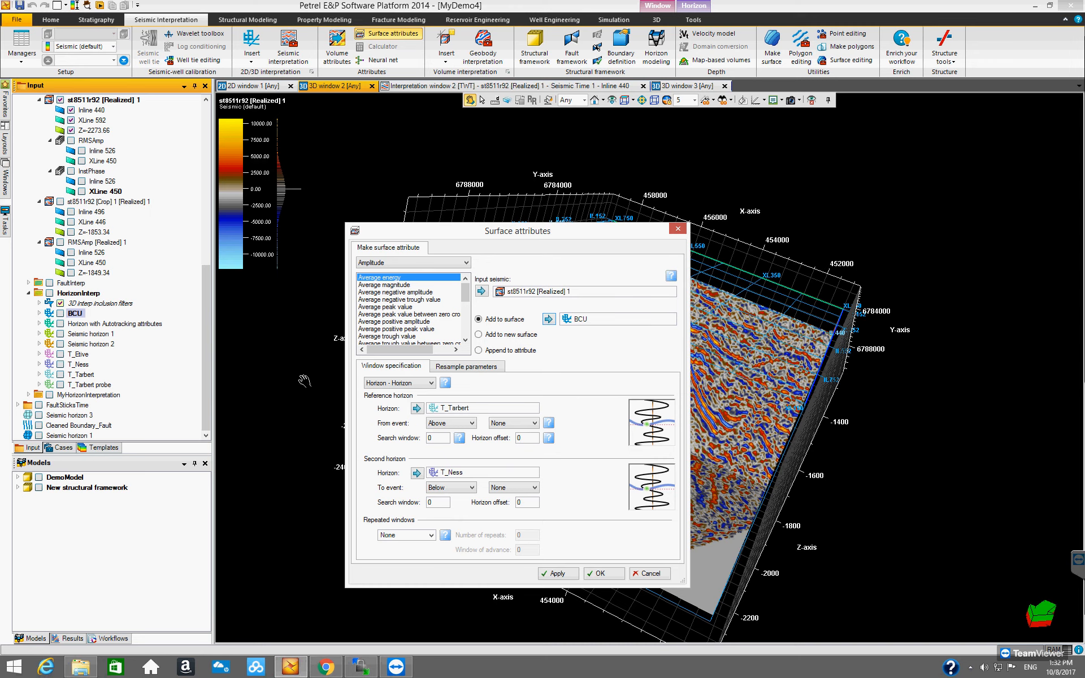
{"action": "left_click", "coordinate": [417, 409]}
{"action": "left_click", "coordinate": [82, 354]}
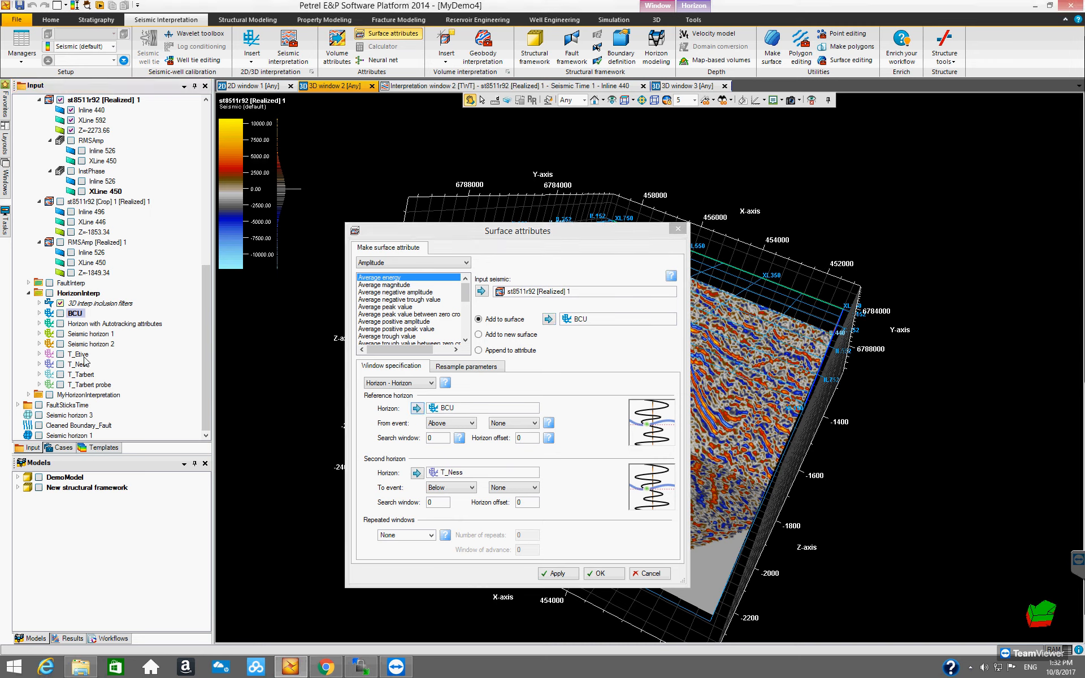
{"action": "left_click", "coordinate": [417, 473]}
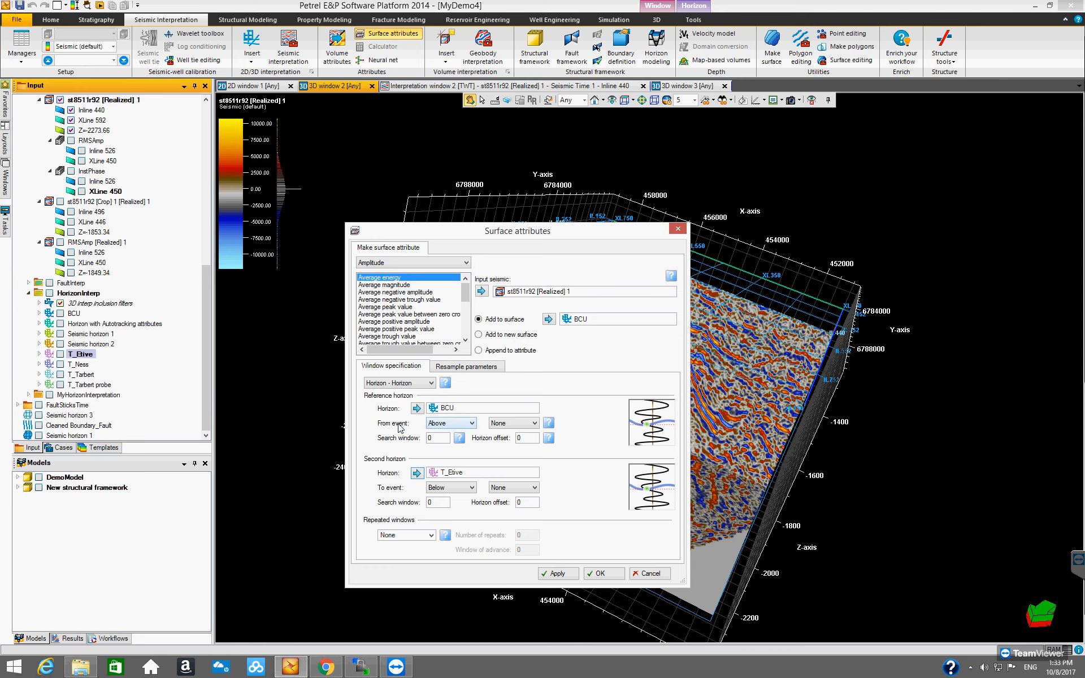
Start the reference horizon window from the Largest peak above BCU, with a search window of 10.
{"action": "left_click", "coordinate": [533, 424]}
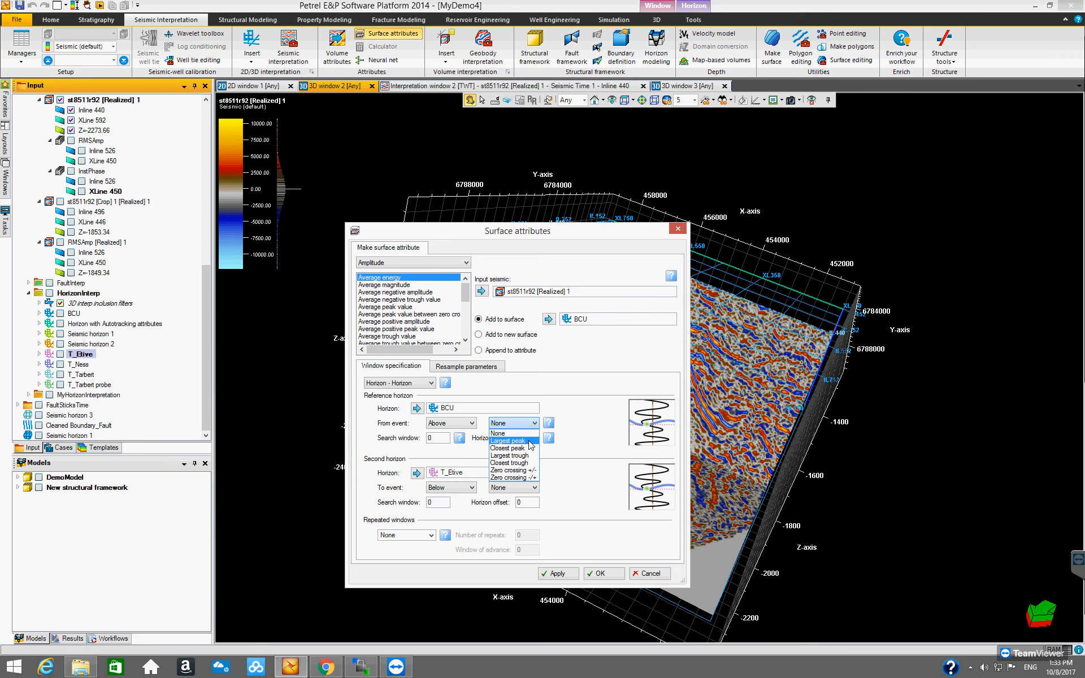
{"action": "left_click", "coordinate": [508, 441]}
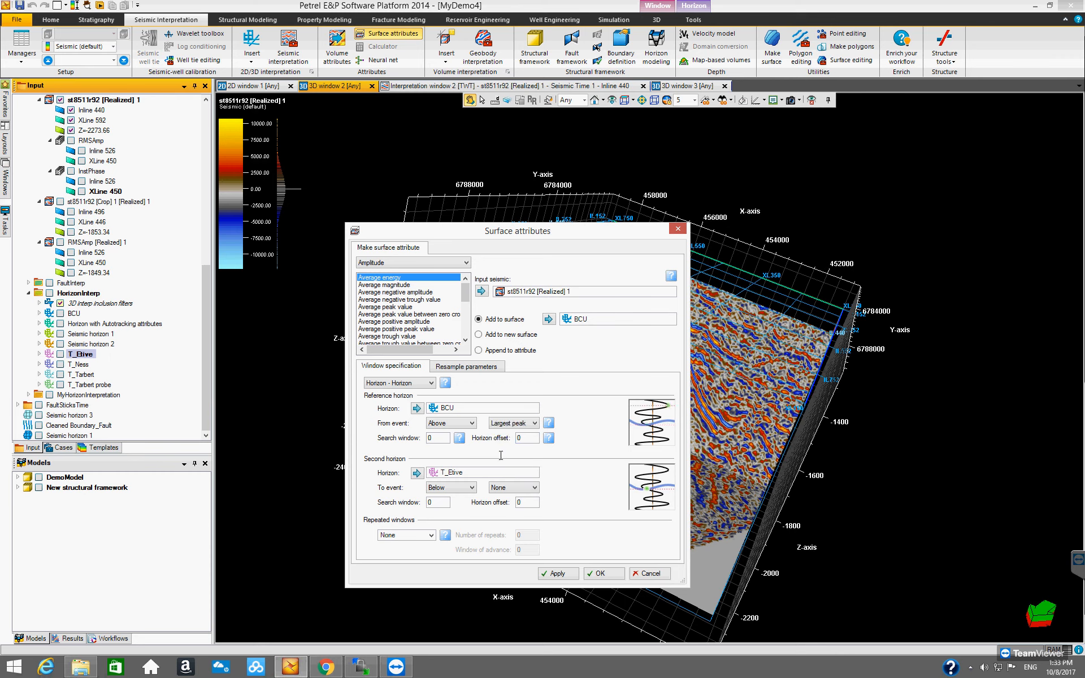
{"action": "left_click", "coordinate": [429, 438]}
{"action": "type", "text": "10"}
{"action": "left_click", "coordinate": [518, 438]}
{"action": "left_click_drag", "start_coordinate": [513, 231], "coordinate": [509, 214]}
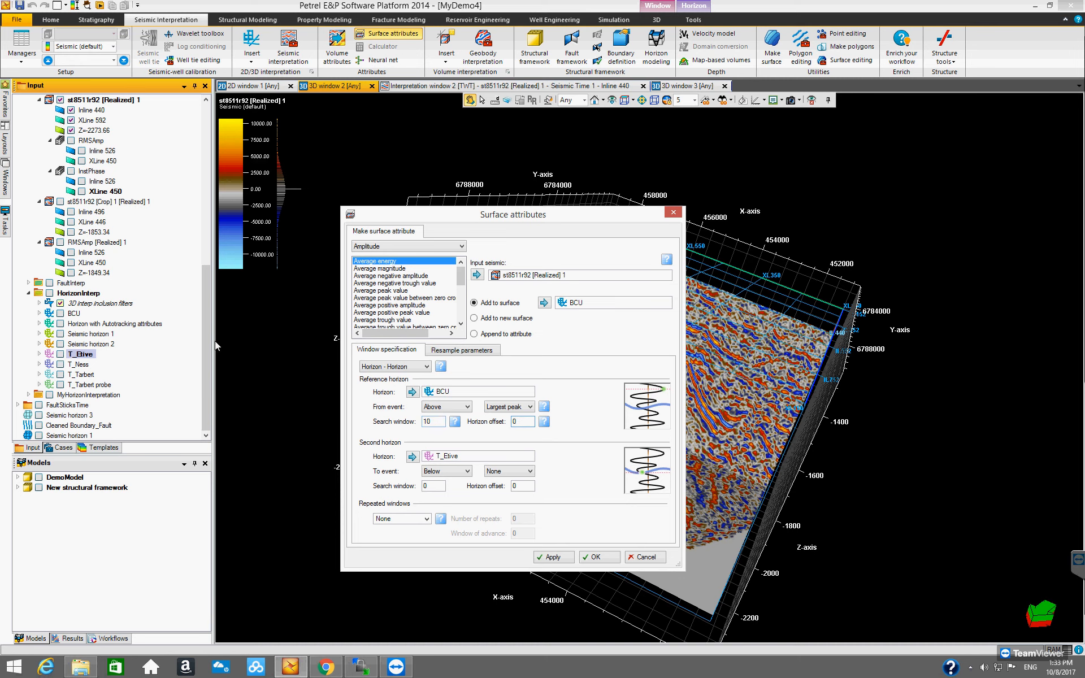
Check which seismic and conversion operations the T_Etive horizon's settings offer, and close the settings.
{"action": "left_click", "coordinate": [82, 356]}
{"action": "right_click", "coordinate": [83, 356]}
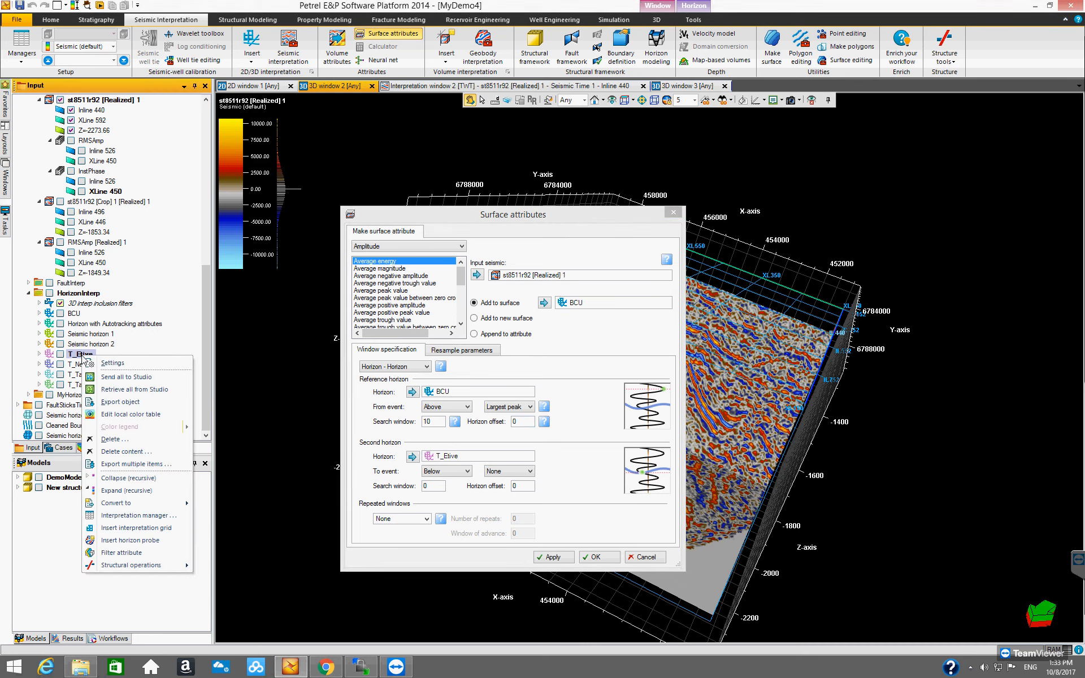
{"action": "left_click", "coordinate": [112, 363]}
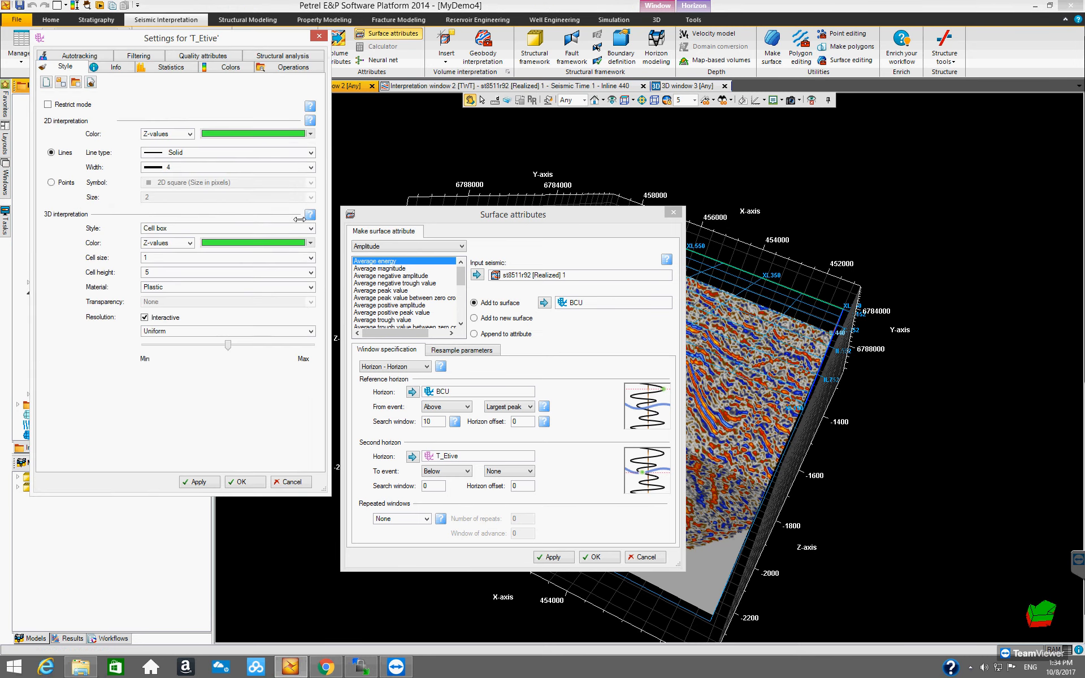
{"action": "left_click", "coordinate": [286, 68]}
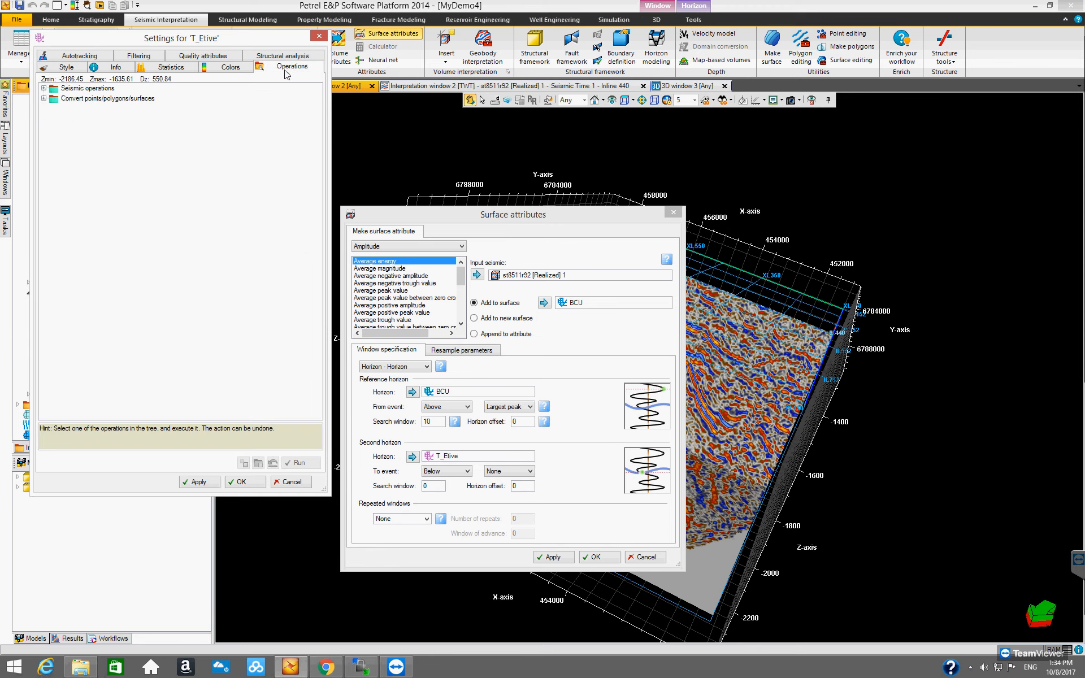
{"action": "left_click", "coordinate": [44, 88]}
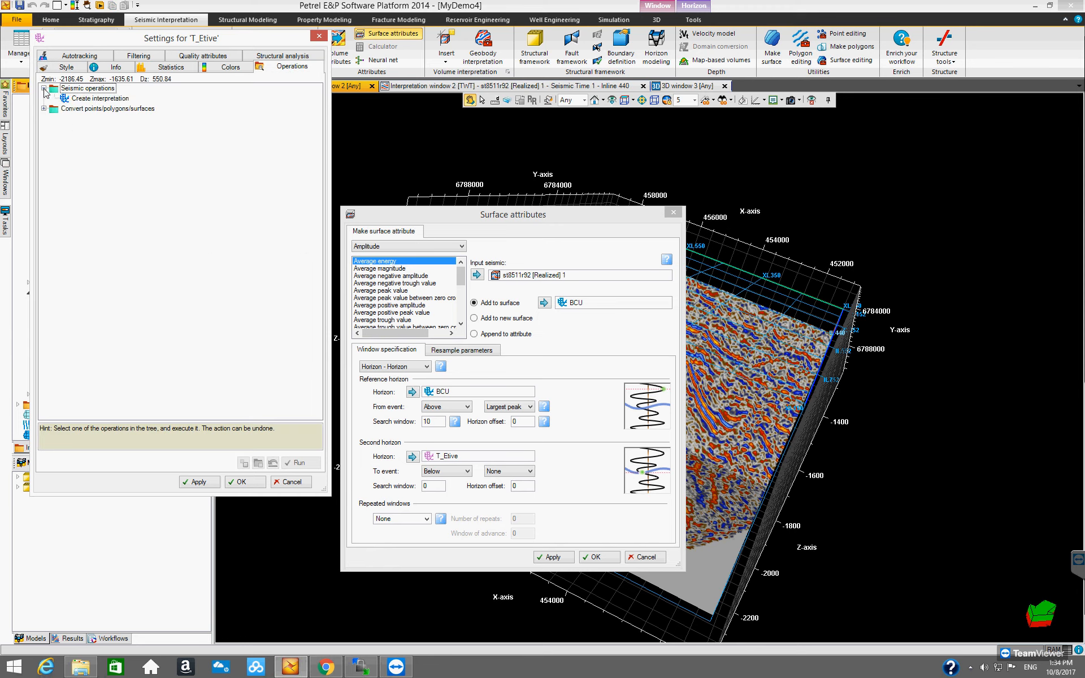
{"action": "left_click", "coordinate": [44, 109]}
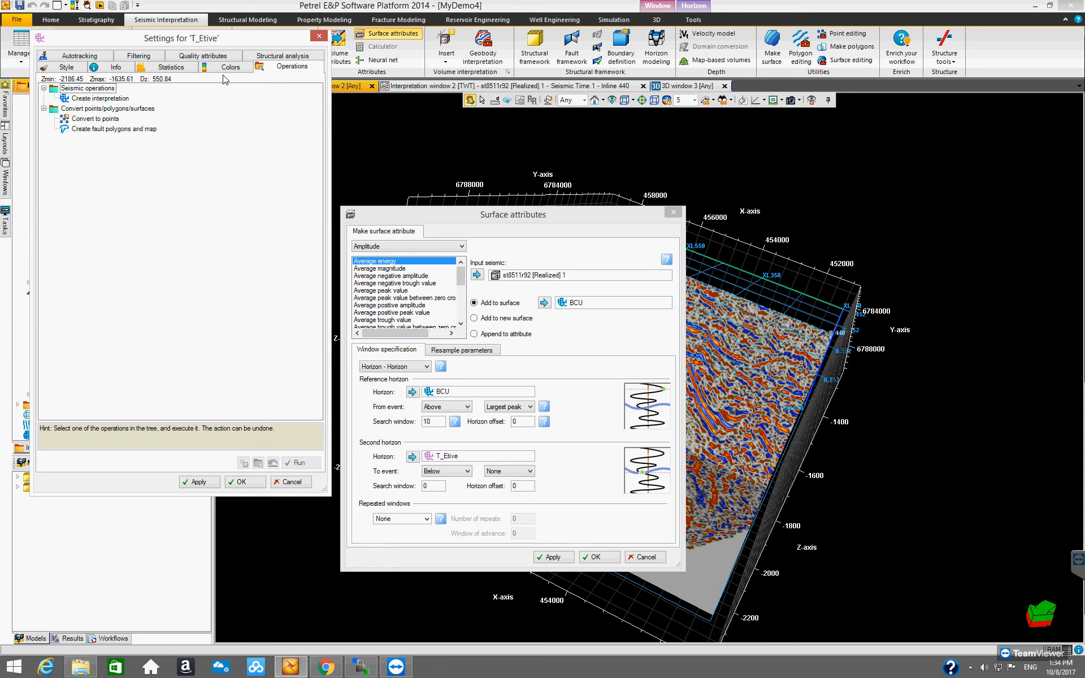
{"action": "left_click", "coordinate": [319, 35]}
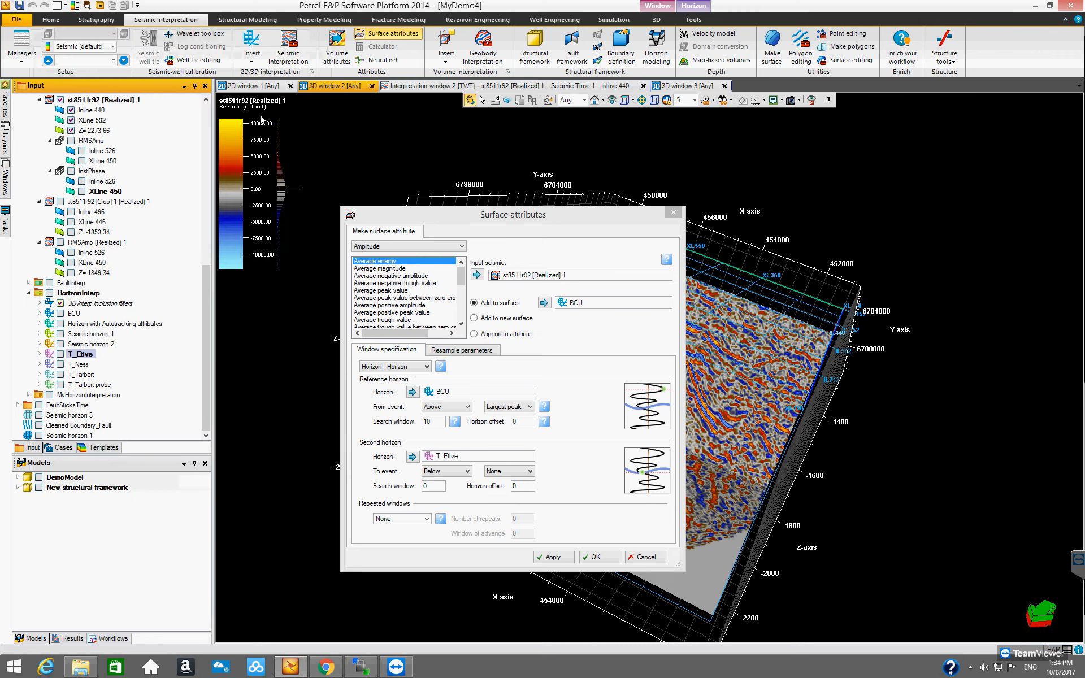
Examine the operations available for T_Etive's Survey 1 interpretation grid, including the arithmetic operations.
{"action": "left_click", "coordinate": [39, 354]}
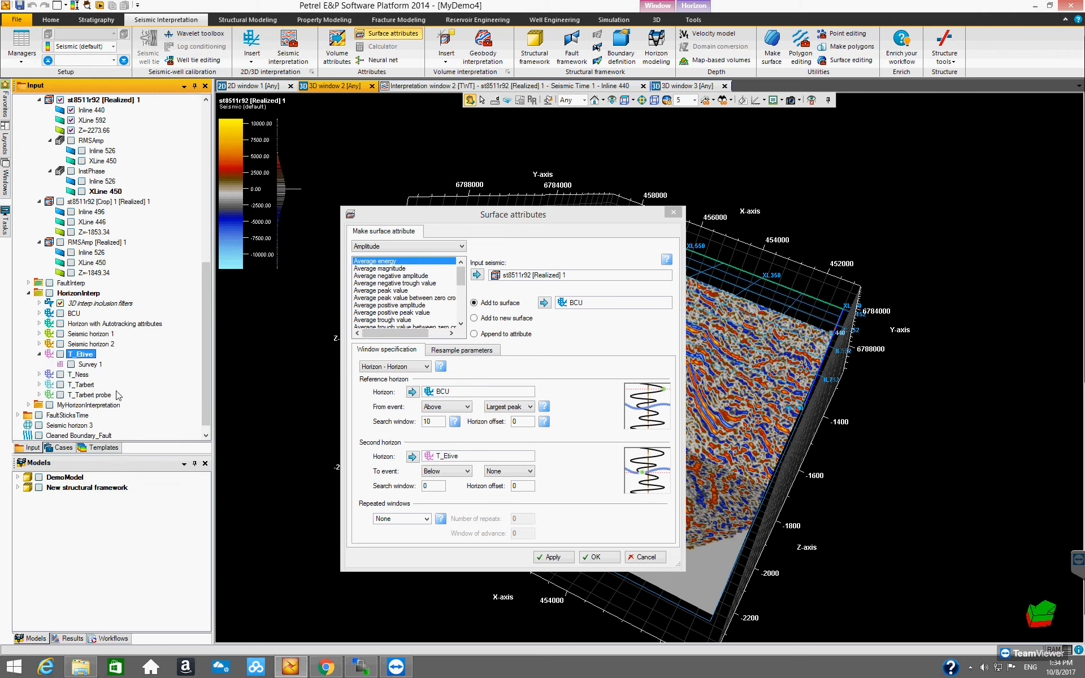
{"action": "left_click", "coordinate": [91, 364]}
{"action": "right_click", "coordinate": [90, 365]}
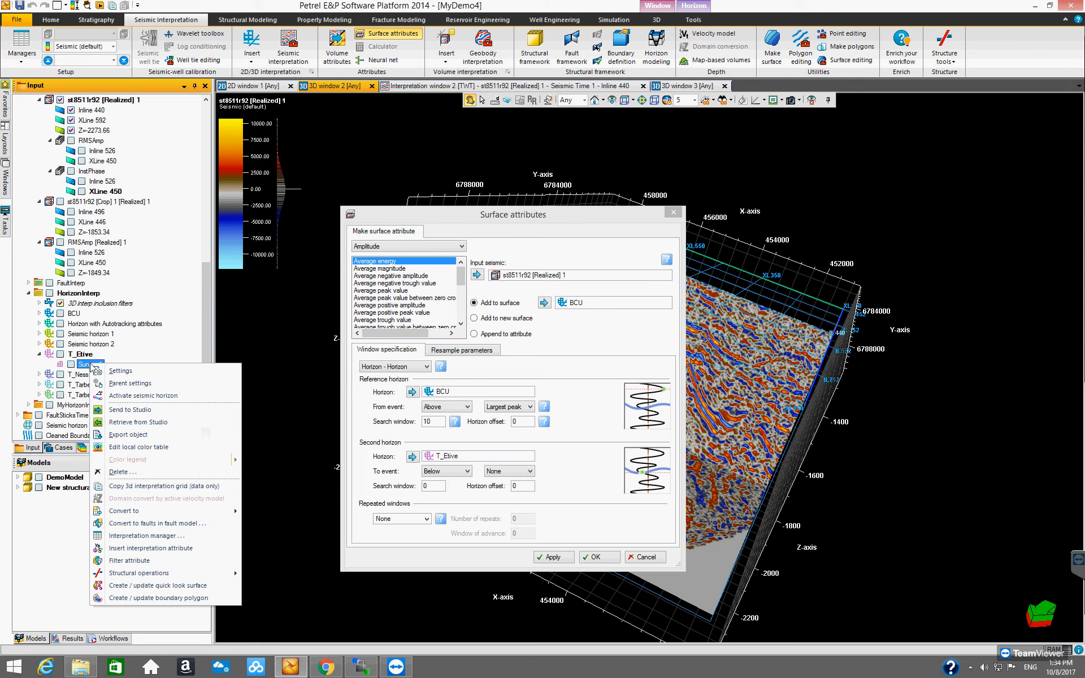
{"action": "left_click", "coordinate": [134, 370]}
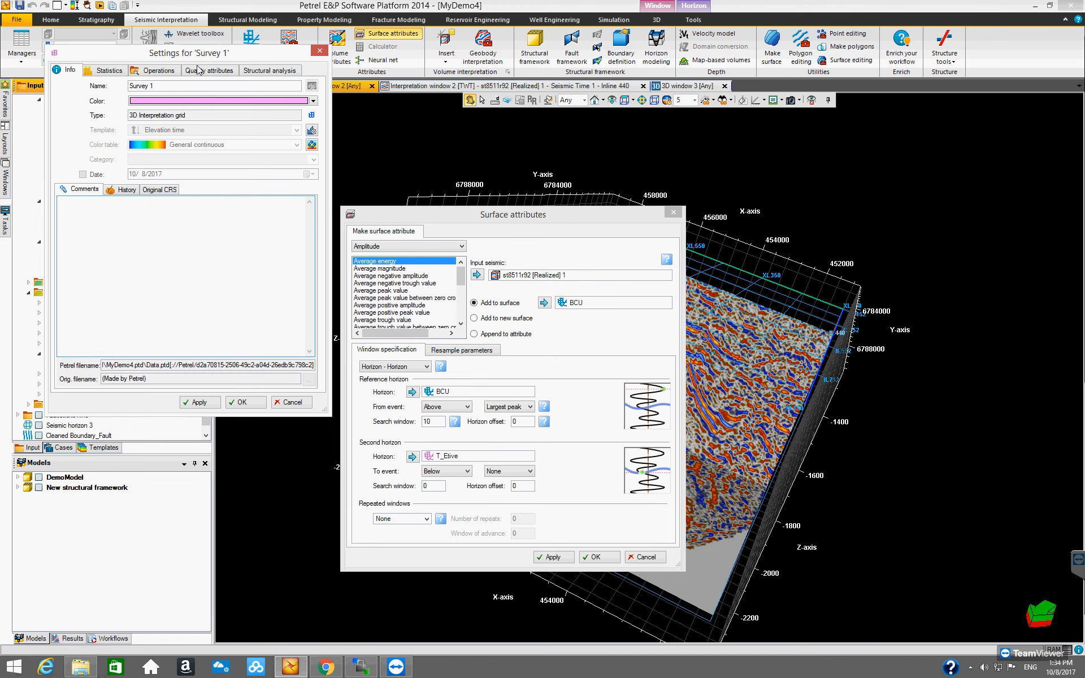
{"action": "left_click", "coordinate": [154, 72]}
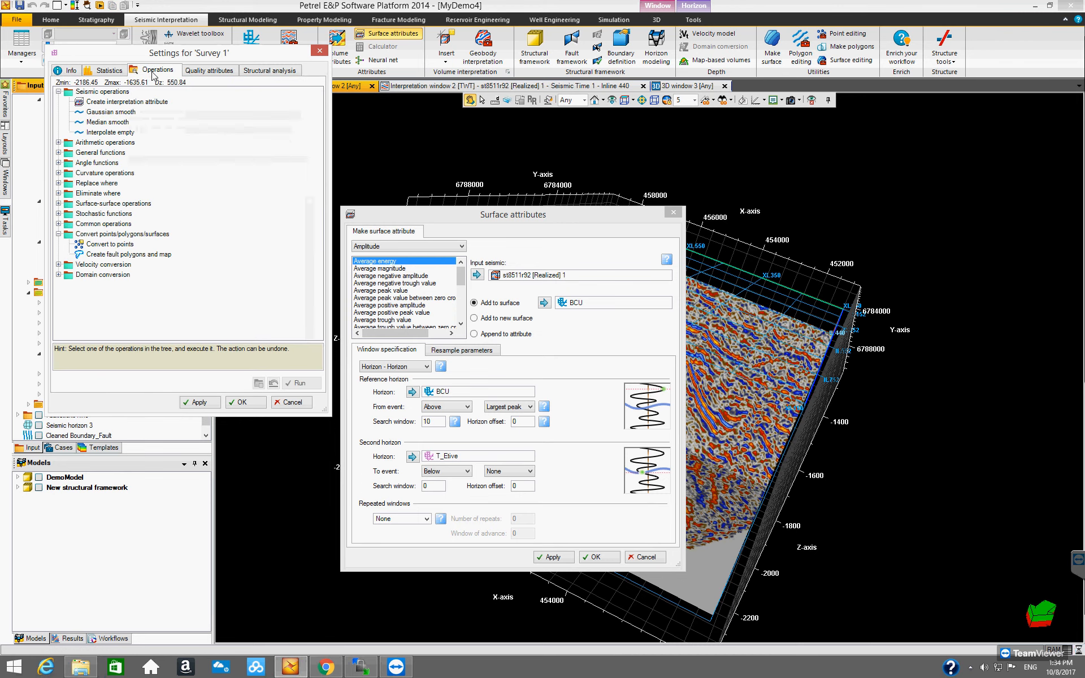
{"action": "left_click", "coordinate": [58, 142]}
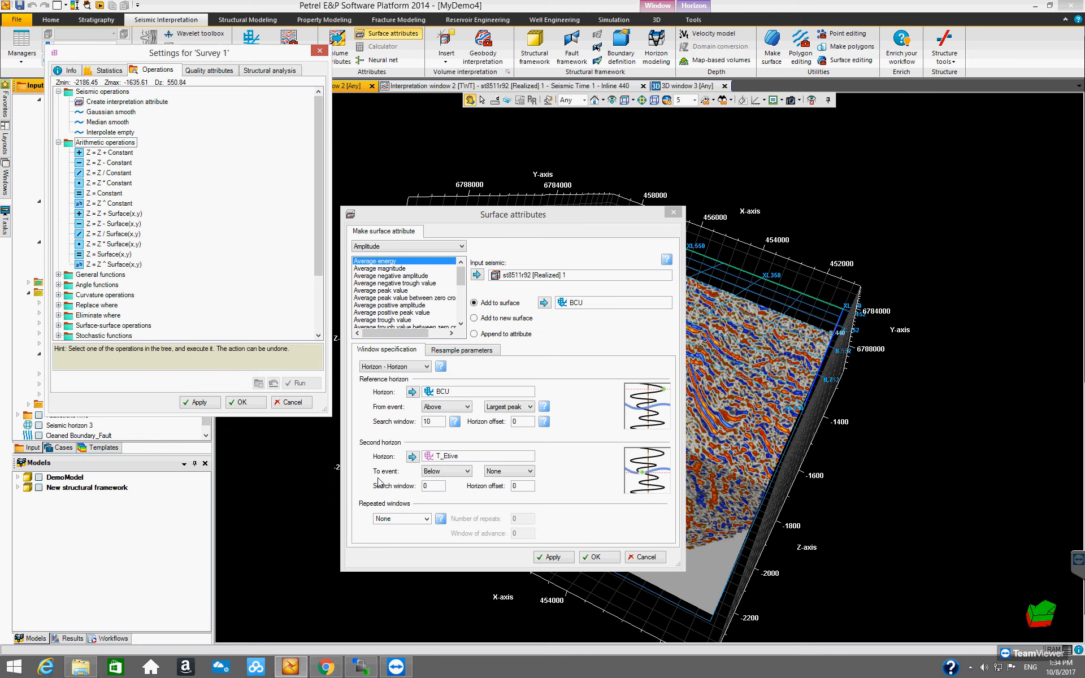
End the second horizon window at the Largest peak below T_Etive with a search window of 20, and close the Survey 1 settings.
{"action": "left_click", "coordinate": [530, 471]}
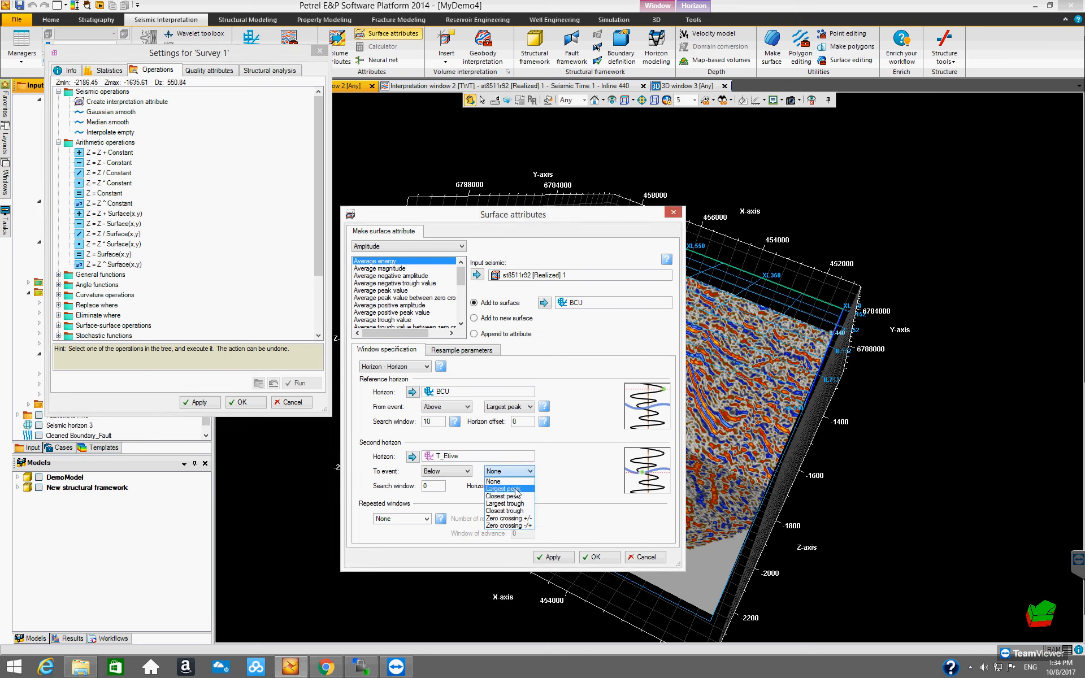
{"action": "left_click", "coordinate": [512, 488]}
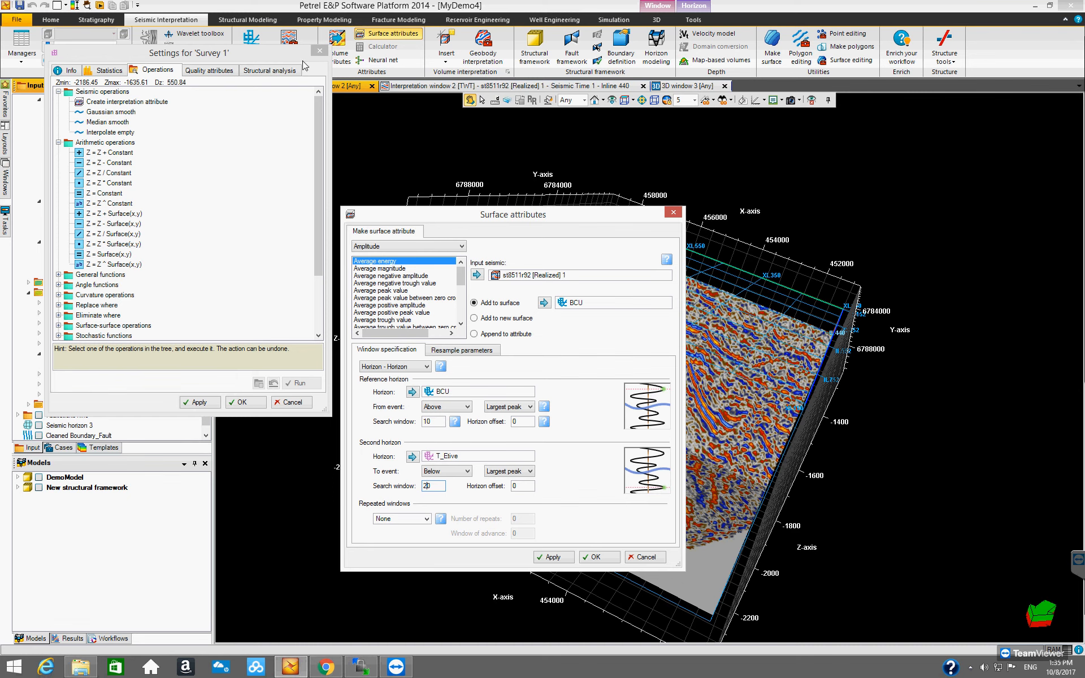
{"action": "left_click", "coordinate": [319, 50]}
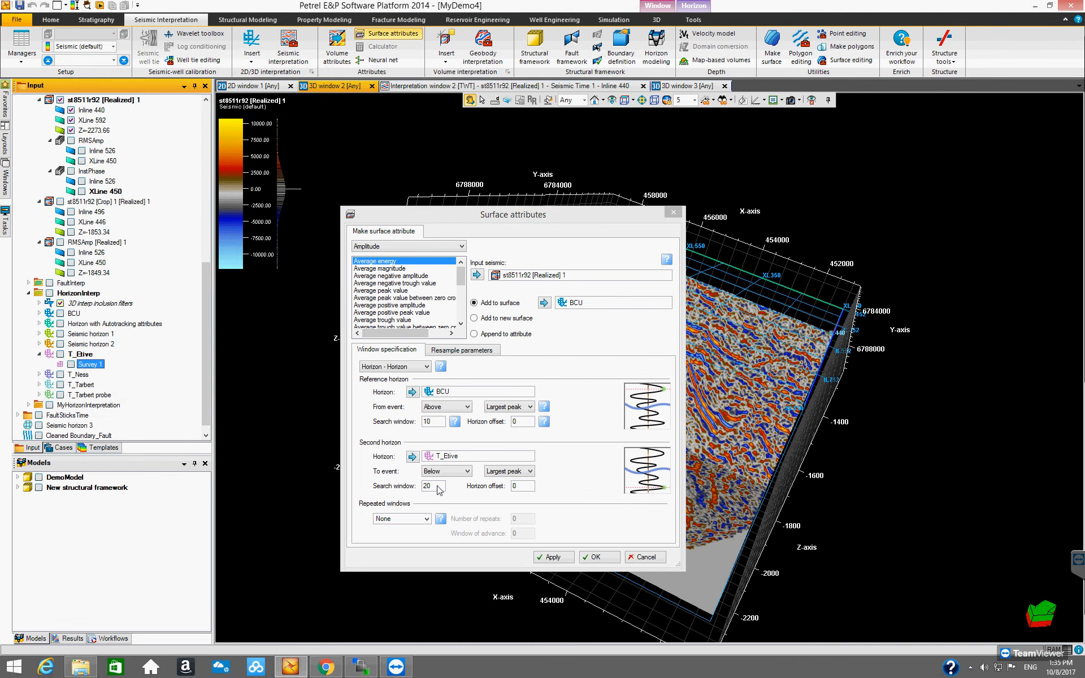
Set the search windows of both the reference and the second horizon to 0.
{"action": "left_click_drag", "start_coordinate": [437, 484], "coordinate": [410, 486]}
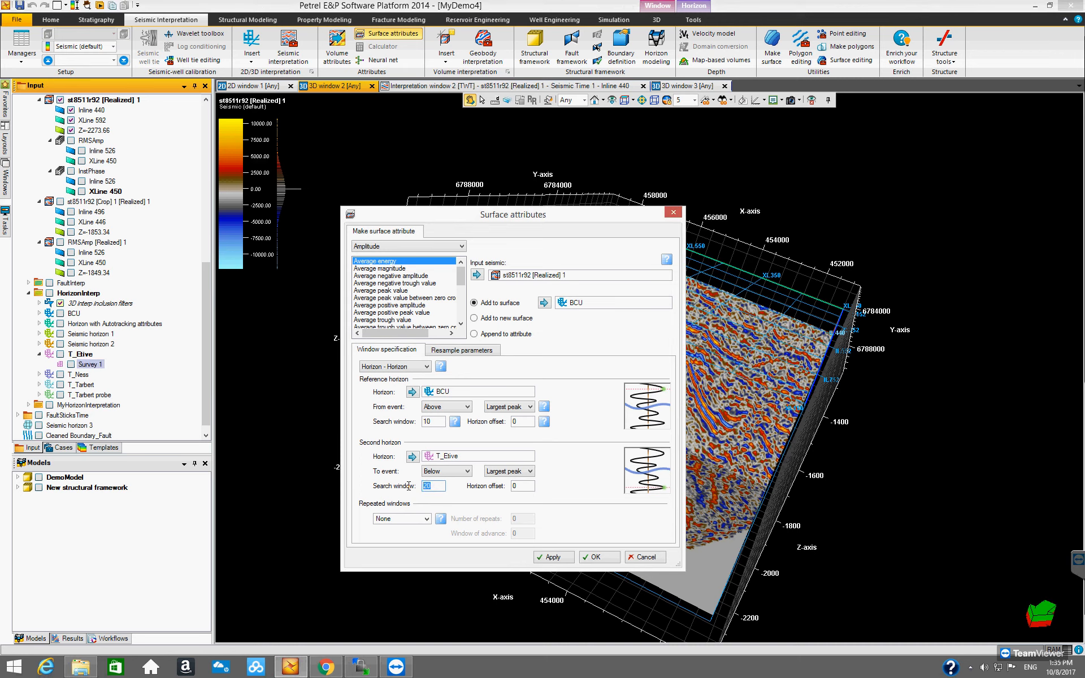
{"action": "left_click", "coordinate": [467, 407]}
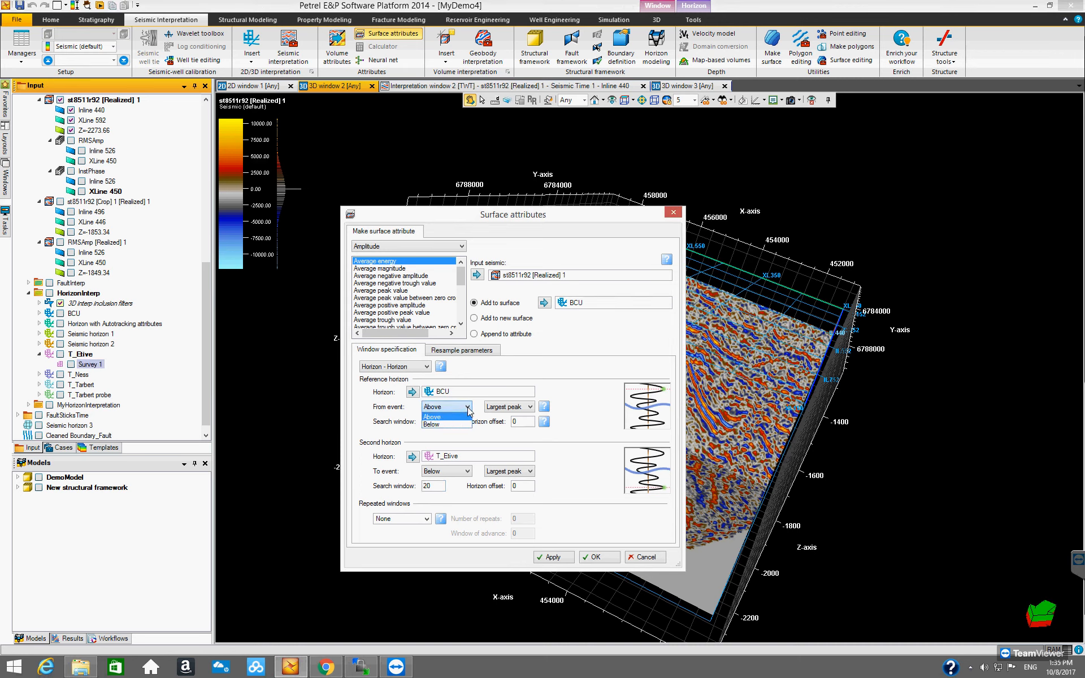
{"action": "left_click", "coordinate": [468, 408]}
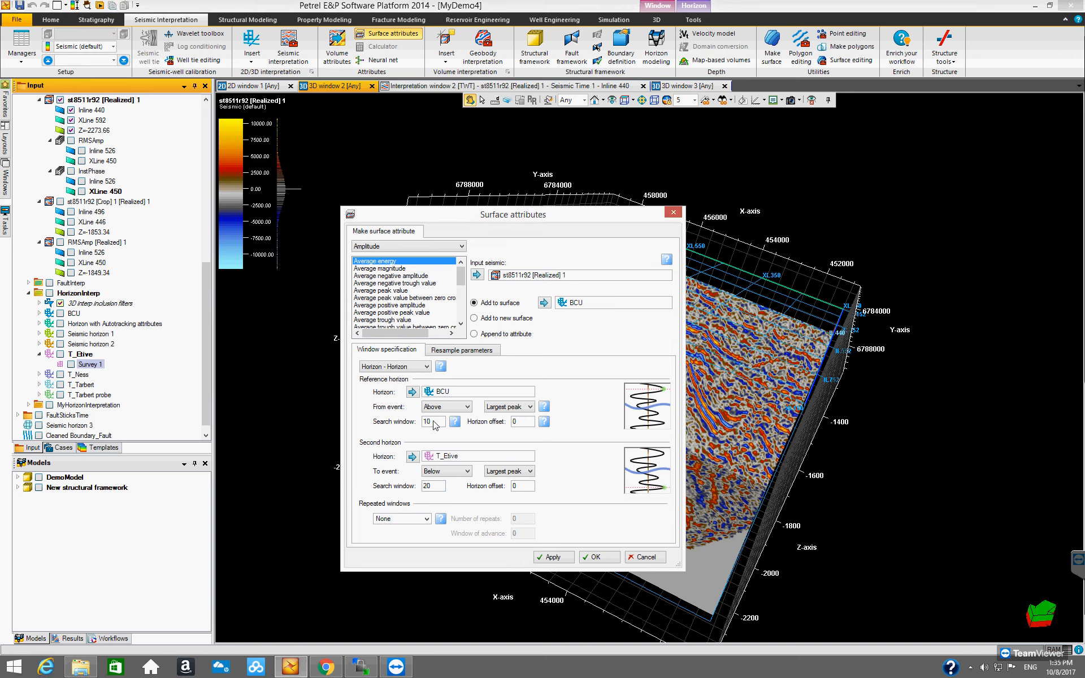
{"action": "left_click_drag", "start_coordinate": [434, 420], "coordinate": [407, 419]}
{"action": "type", "text": "00"}
Review the amplitude resampling parameters and the available resampling factors.
{"action": "left_click", "coordinate": [469, 350]}
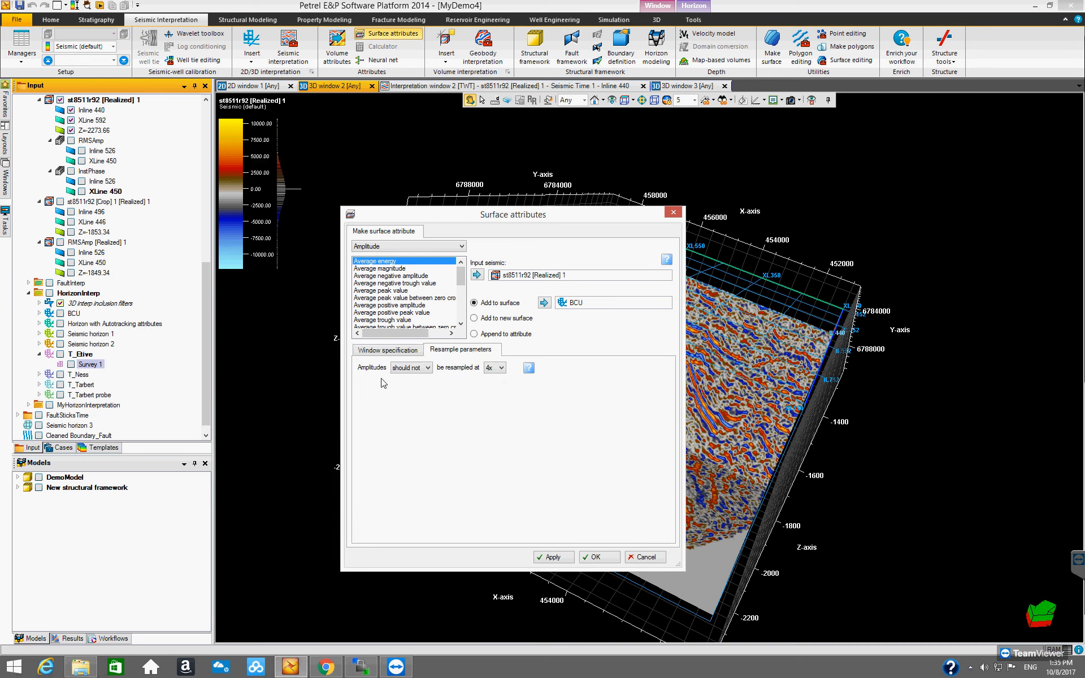
{"action": "left_click", "coordinate": [501, 368]}
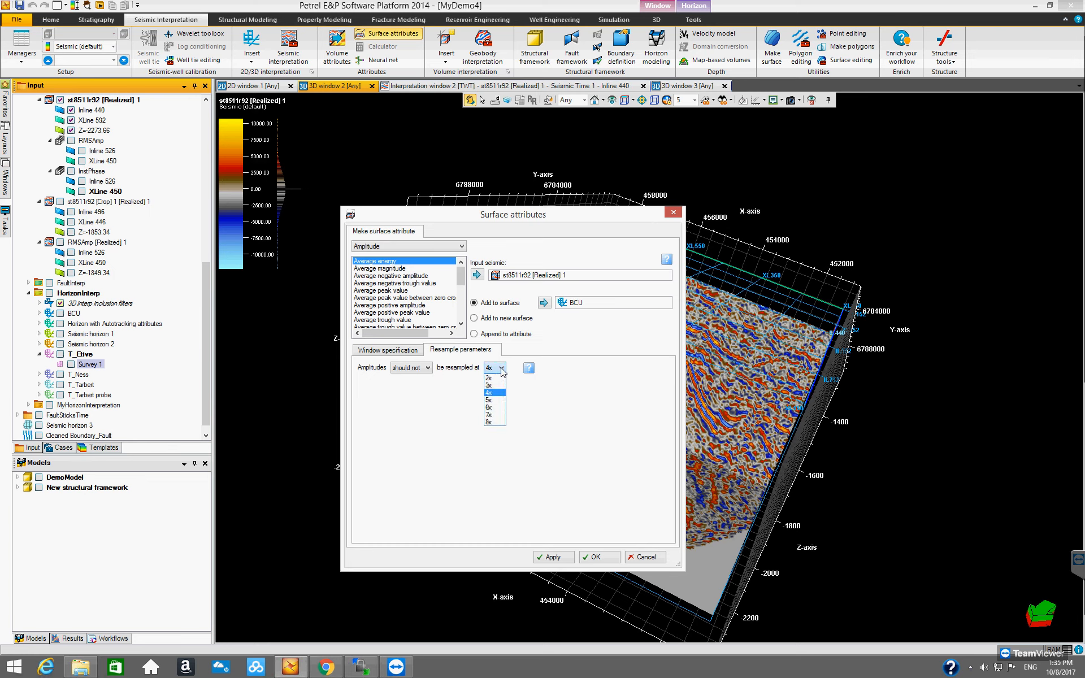
{"action": "left_click", "coordinate": [501, 368]}
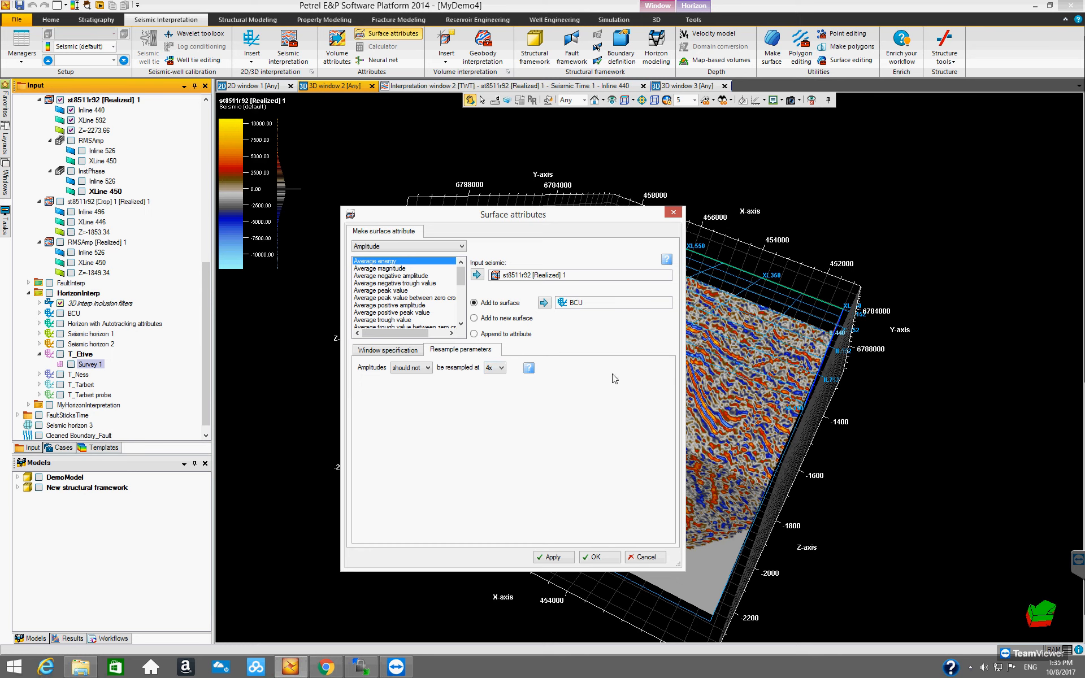
Return to the window specification, calculate the average energy attribute on BCU, and collapse T_Etive in the input tree.
{"action": "left_click_drag", "start_coordinate": [614, 219], "coordinate": [570, 230]}
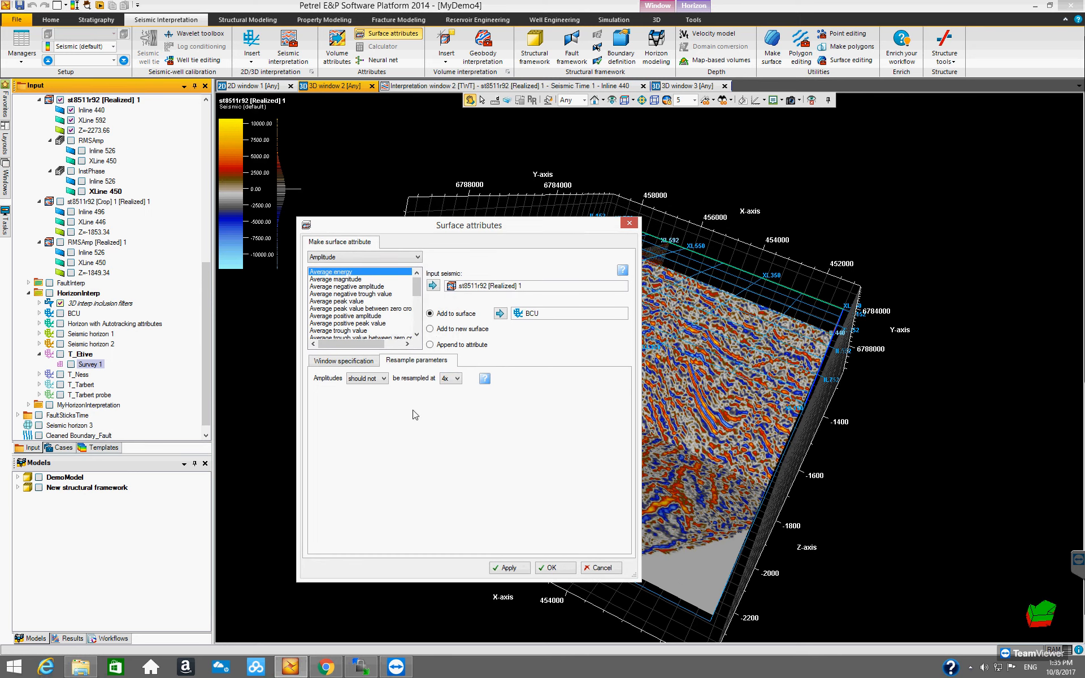
{"action": "left_click", "coordinate": [349, 363]}
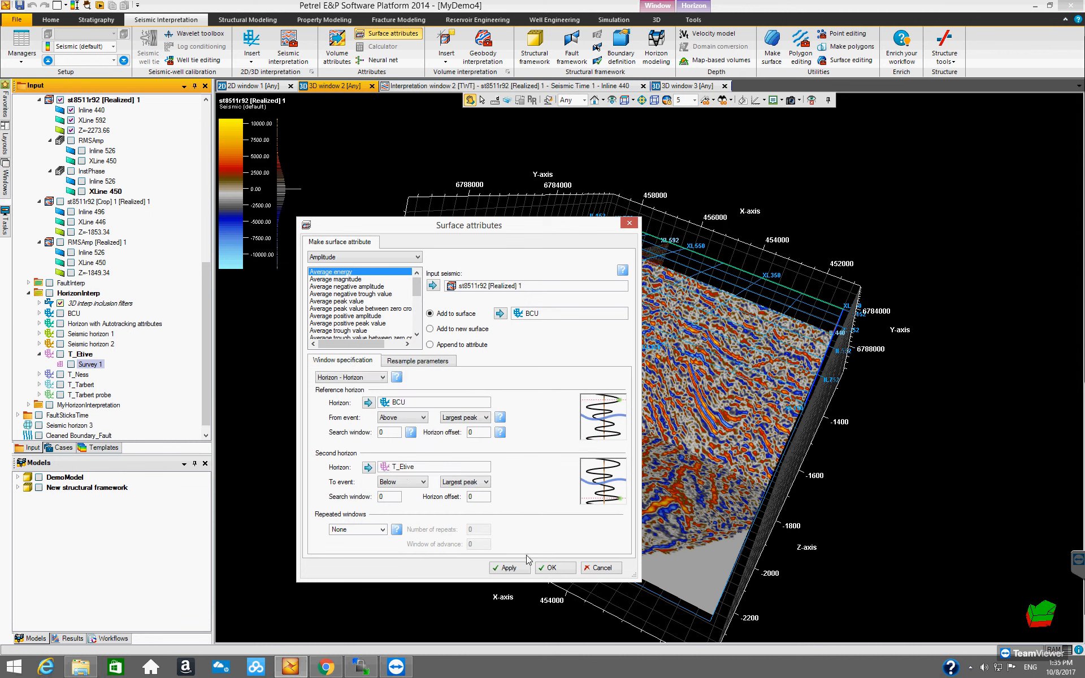
{"action": "left_click", "coordinate": [548, 567]}
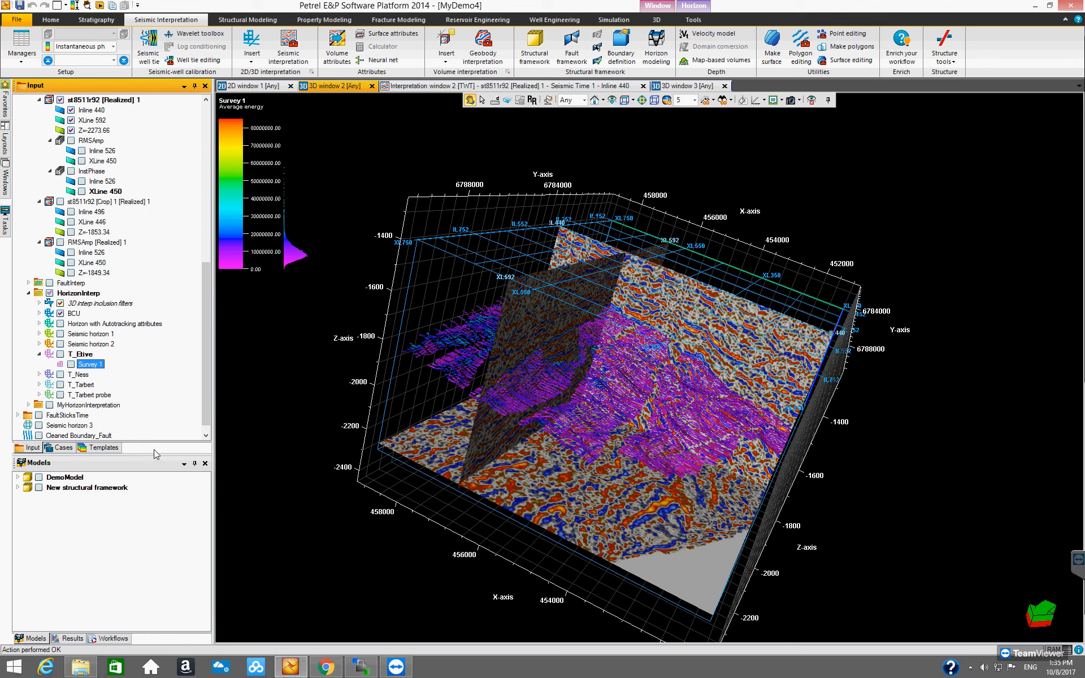
{"action": "left_click", "coordinate": [39, 355]}
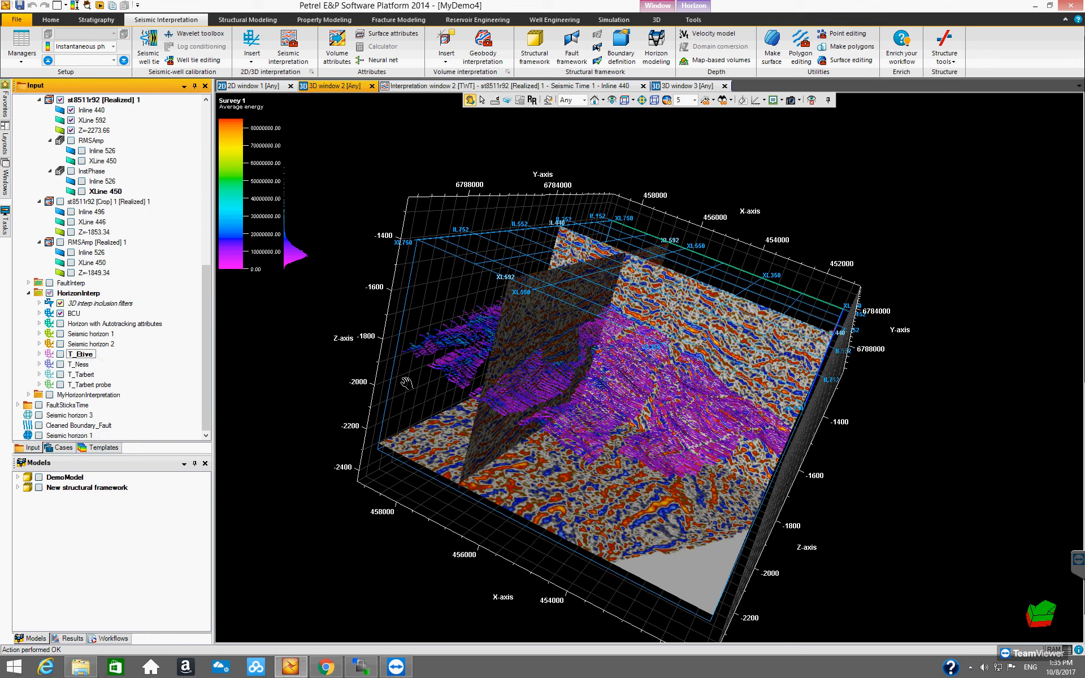
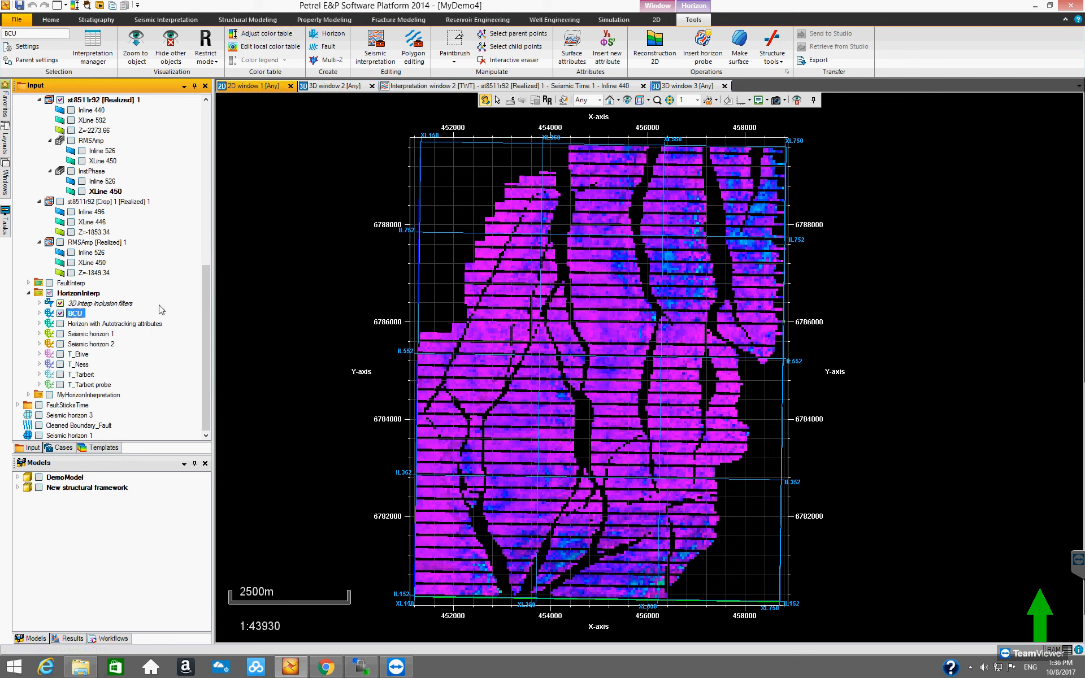
Adjust BCU's color table to its data, check its local color table, apply it and close the BCU settings.
{"action": "left_click", "coordinate": [261, 38]}
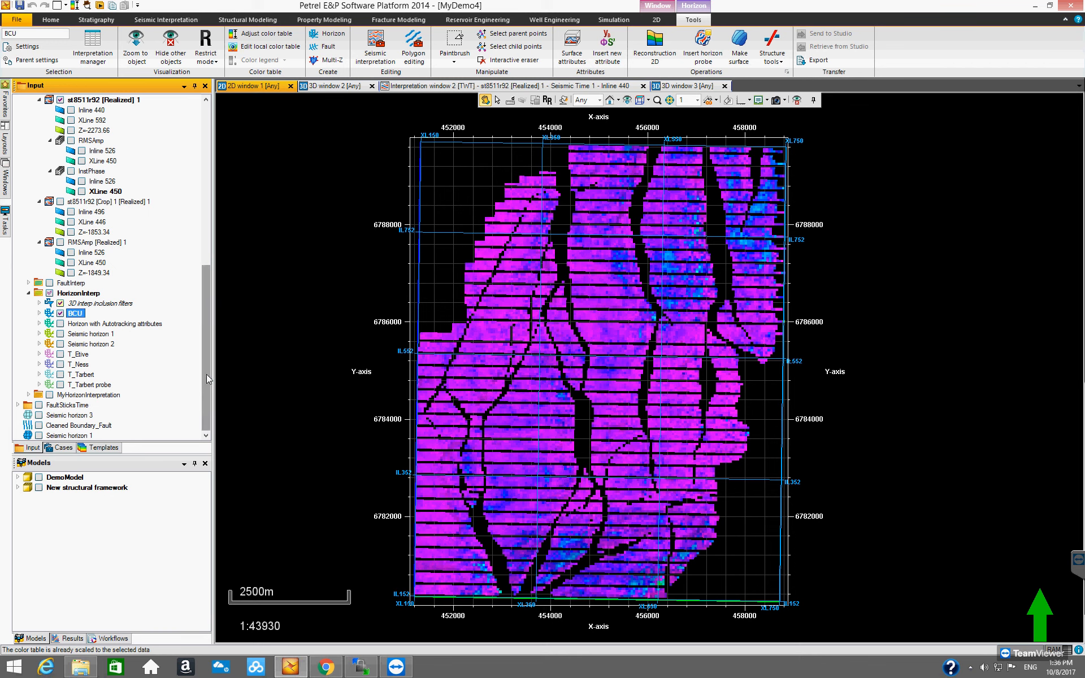
{"action": "left_click_drag", "start_coordinate": [205, 376], "coordinate": [208, 400]}
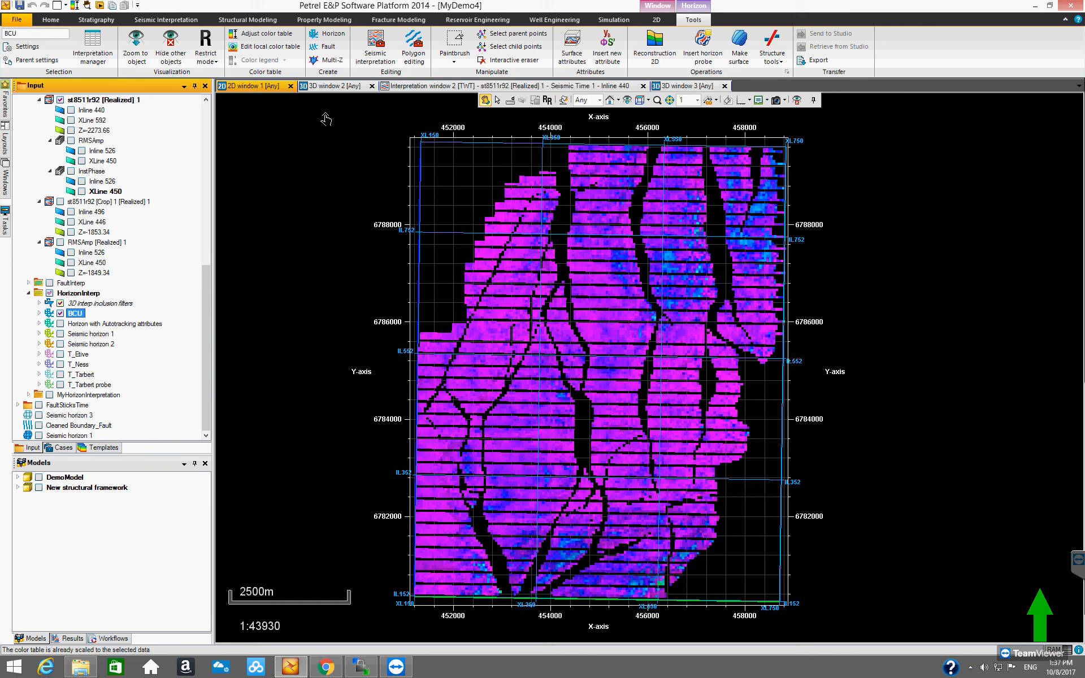
{"action": "left_click", "coordinate": [270, 47]}
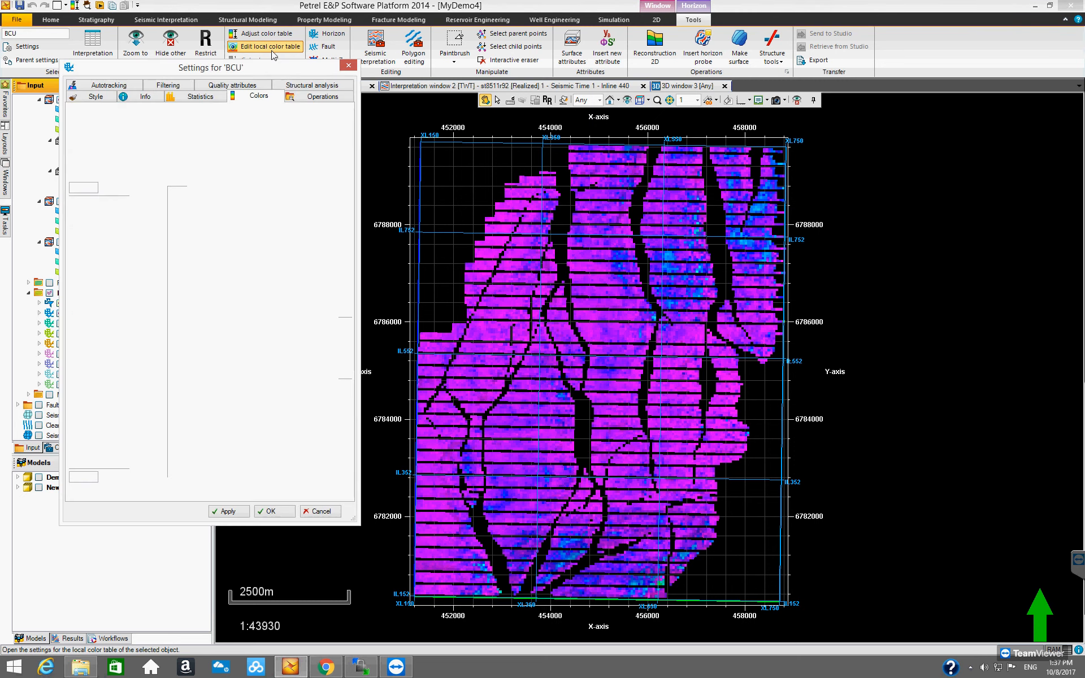
{"action": "left_click_drag", "start_coordinate": [214, 72], "coordinate": [400, 127]}
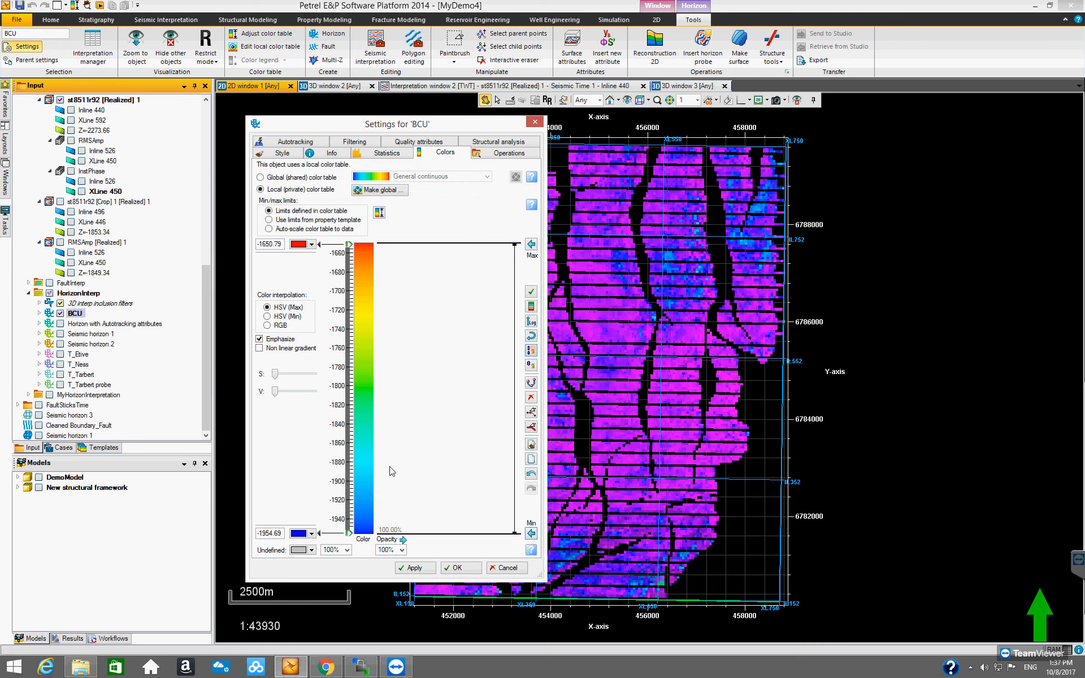
{"action": "left_click", "coordinate": [418, 568]}
{"action": "left_click", "coordinate": [534, 122]}
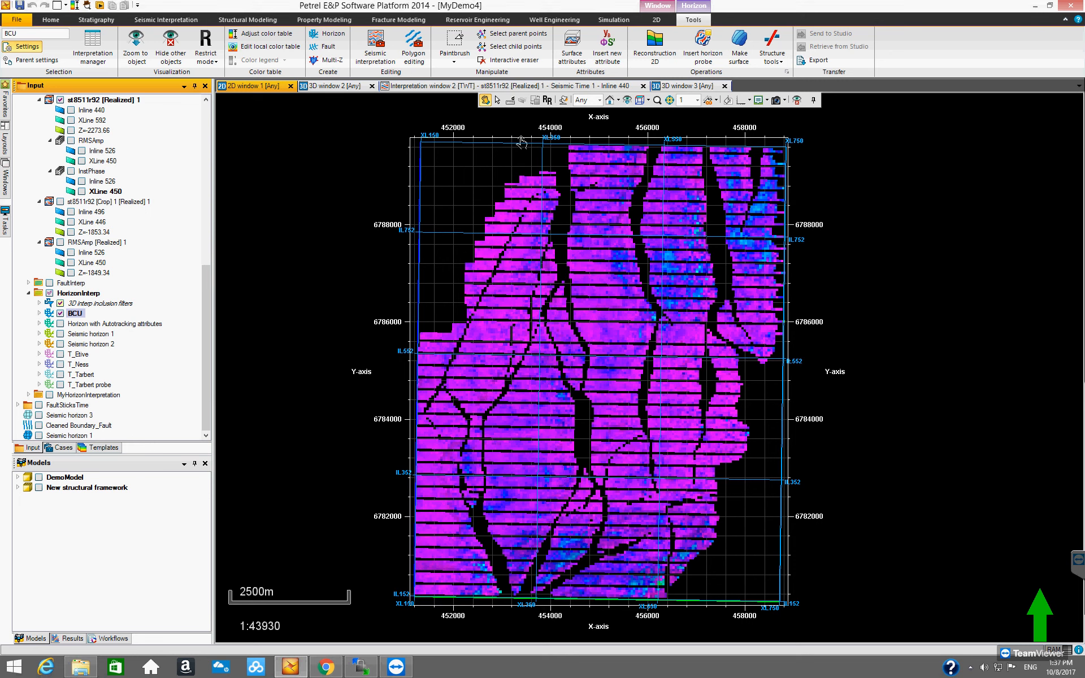
Set the General continuous color table of BCU's Survey 1 to its data limits, -1650.79 and -1954.69, and collapse BCU in the input tree.
{"action": "left_click", "coordinate": [39, 313]}
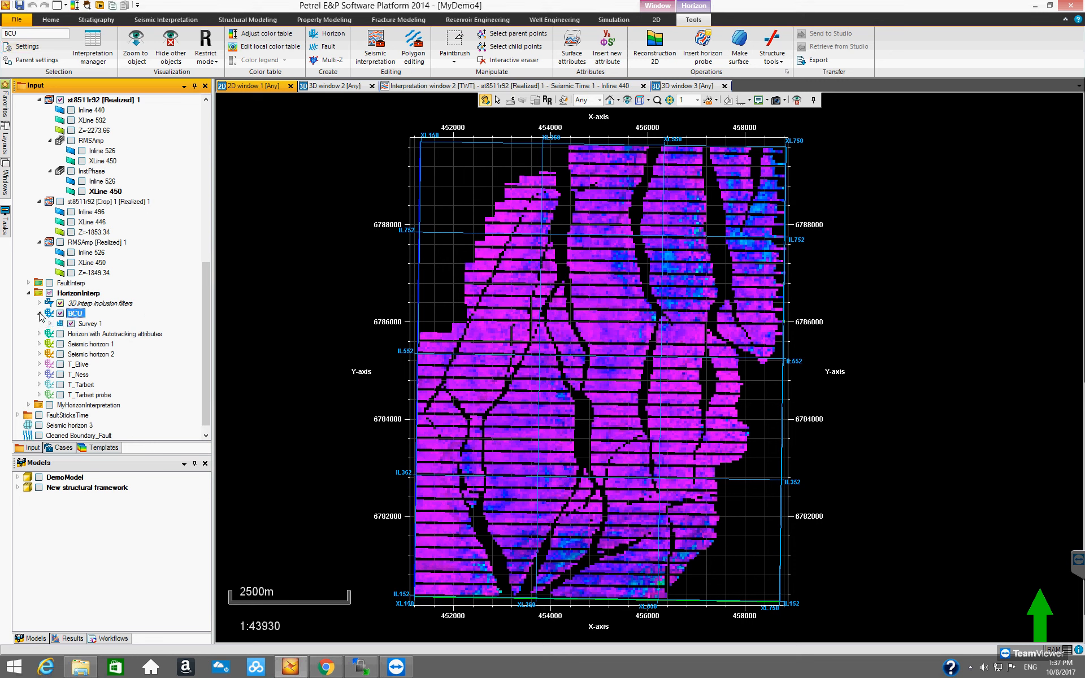
{"action": "left_click", "coordinate": [91, 324]}
{"action": "double_click", "coordinate": [90, 324]}
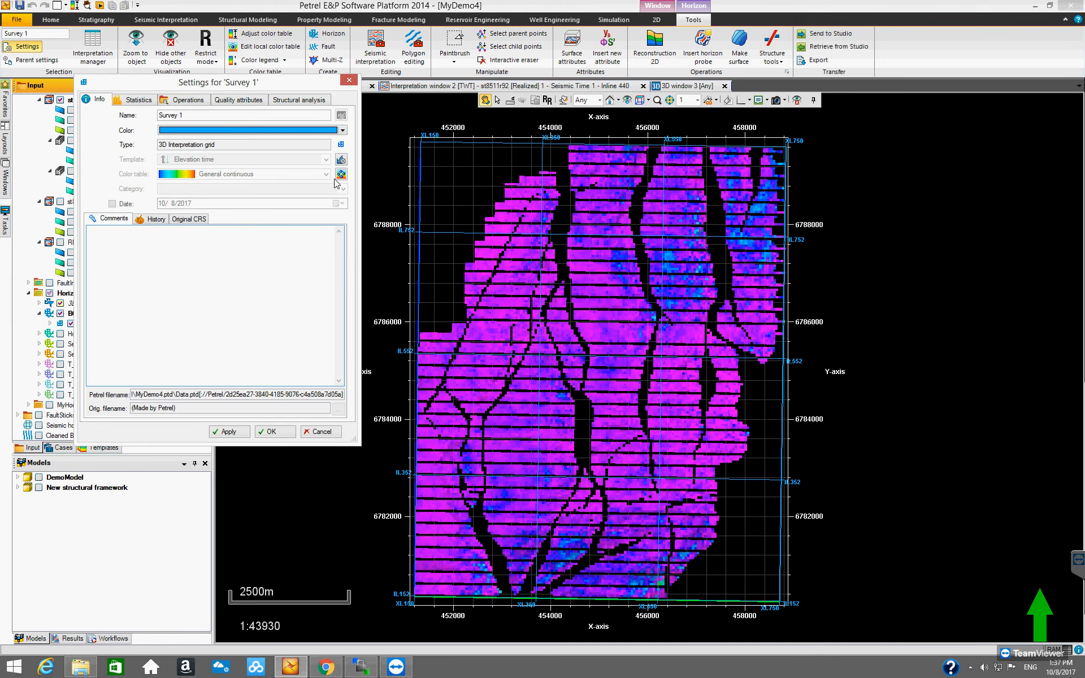
{"action": "left_click", "coordinate": [340, 174]}
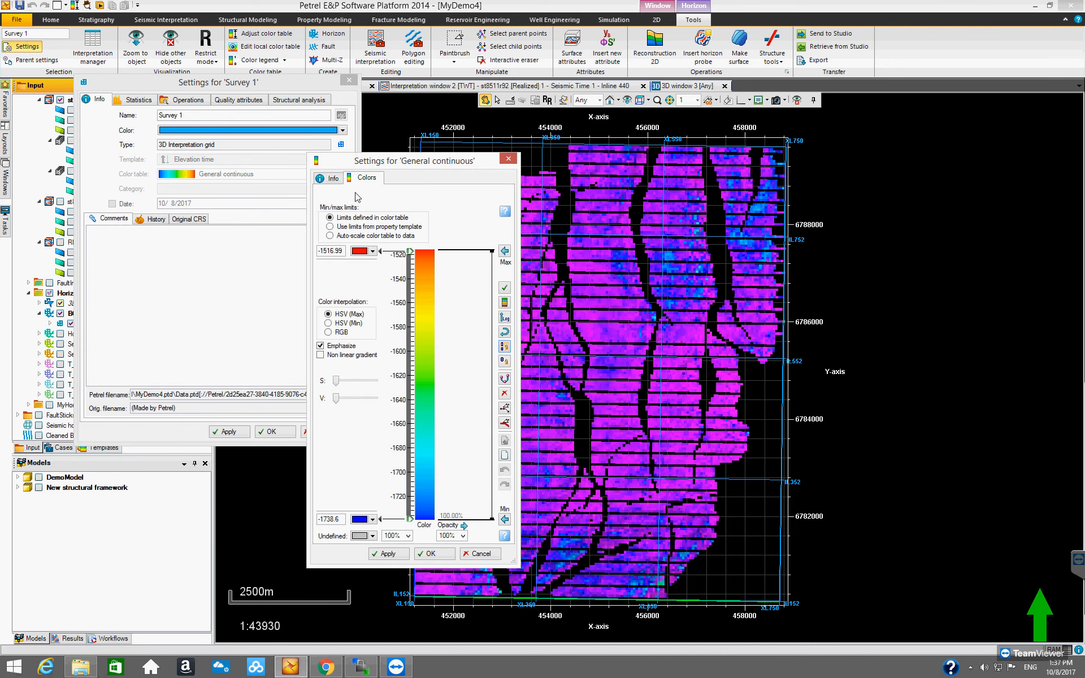
{"action": "left_click", "coordinate": [509, 254]}
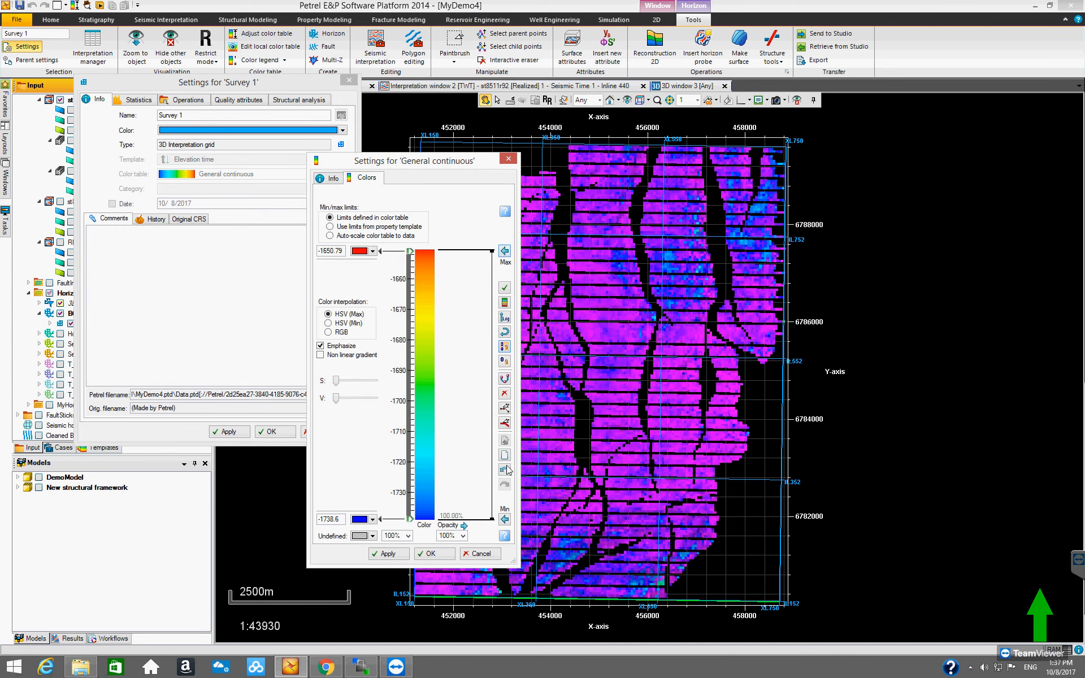
{"action": "left_click", "coordinate": [505, 521]}
{"action": "left_click", "coordinate": [388, 554]}
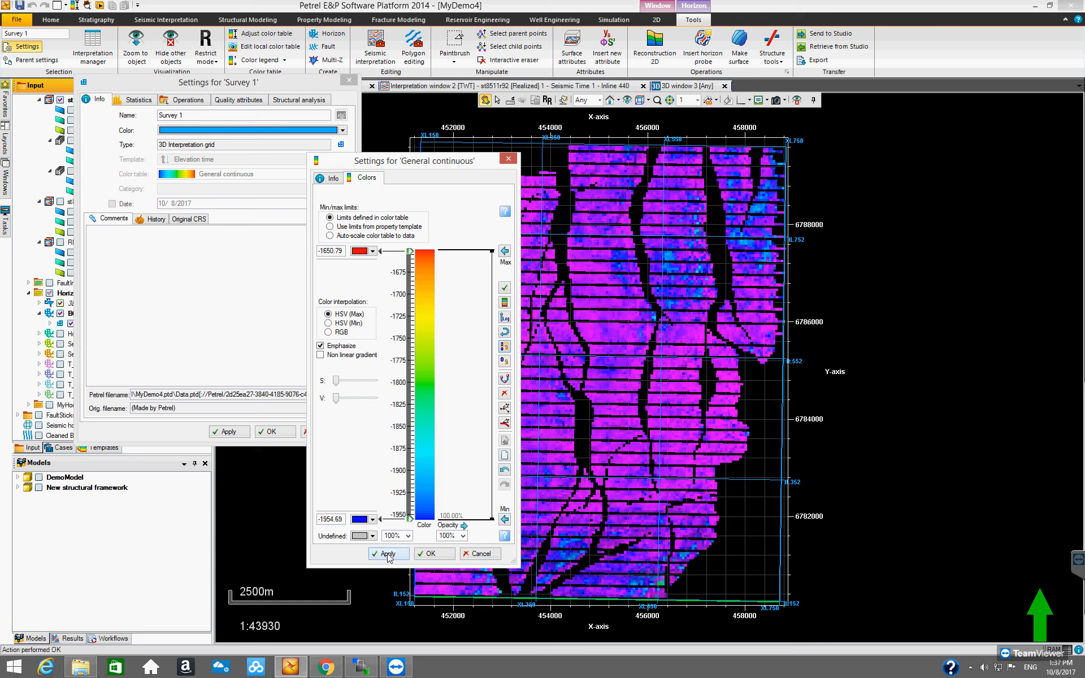
{"action": "left_click", "coordinate": [432, 553]}
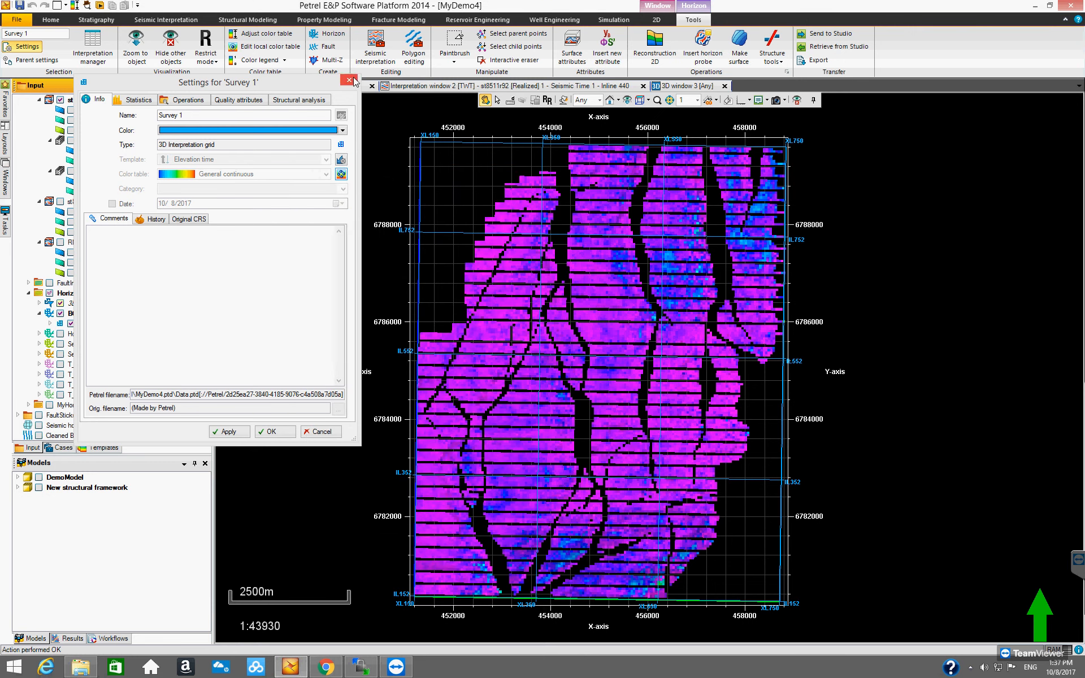
{"action": "left_click", "coordinate": [349, 80]}
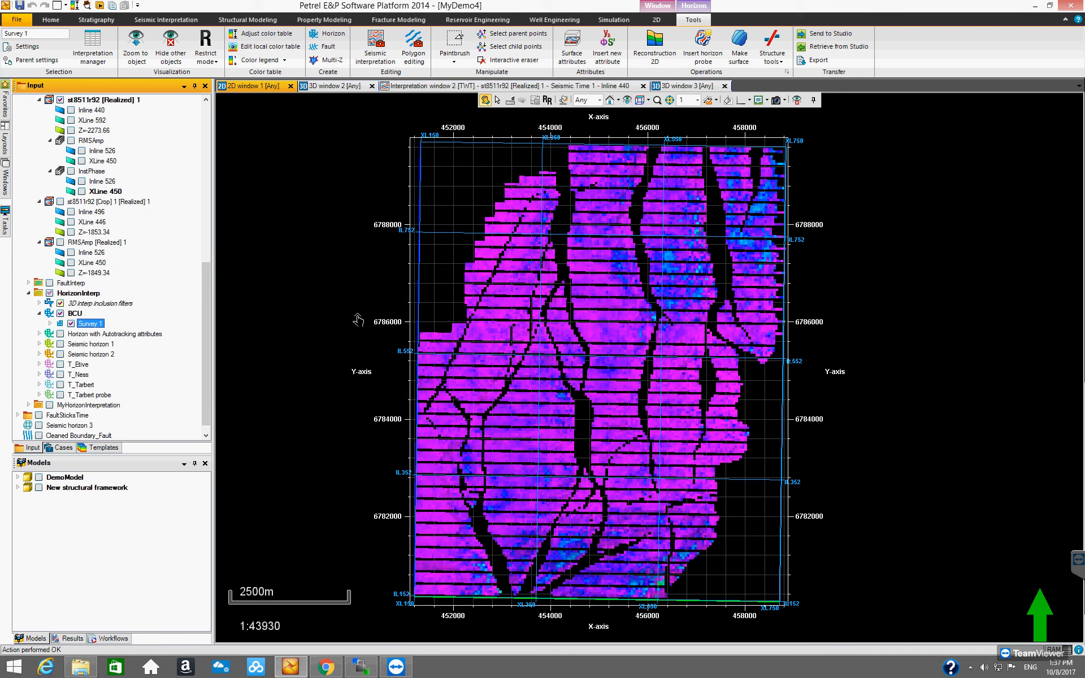
{"action": "left_click", "coordinate": [39, 313]}
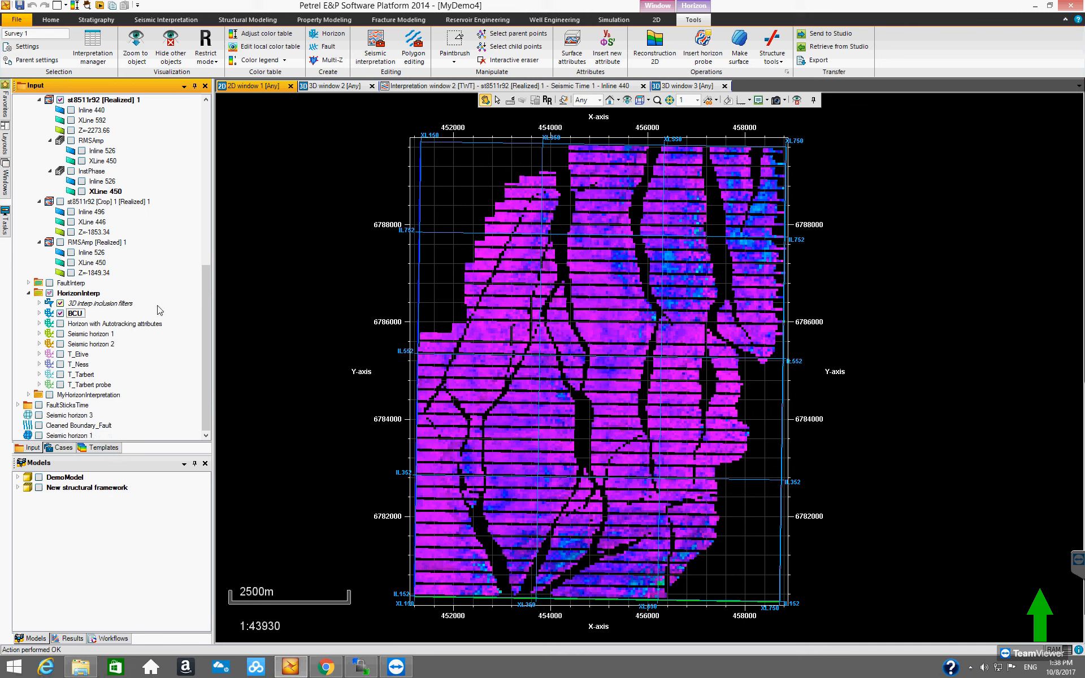
Orbit around BCU's average energy in 3D window 2, open the Surface attributes process and hide the BCU horizon.
{"action": "left_click", "coordinate": [178, 21]}
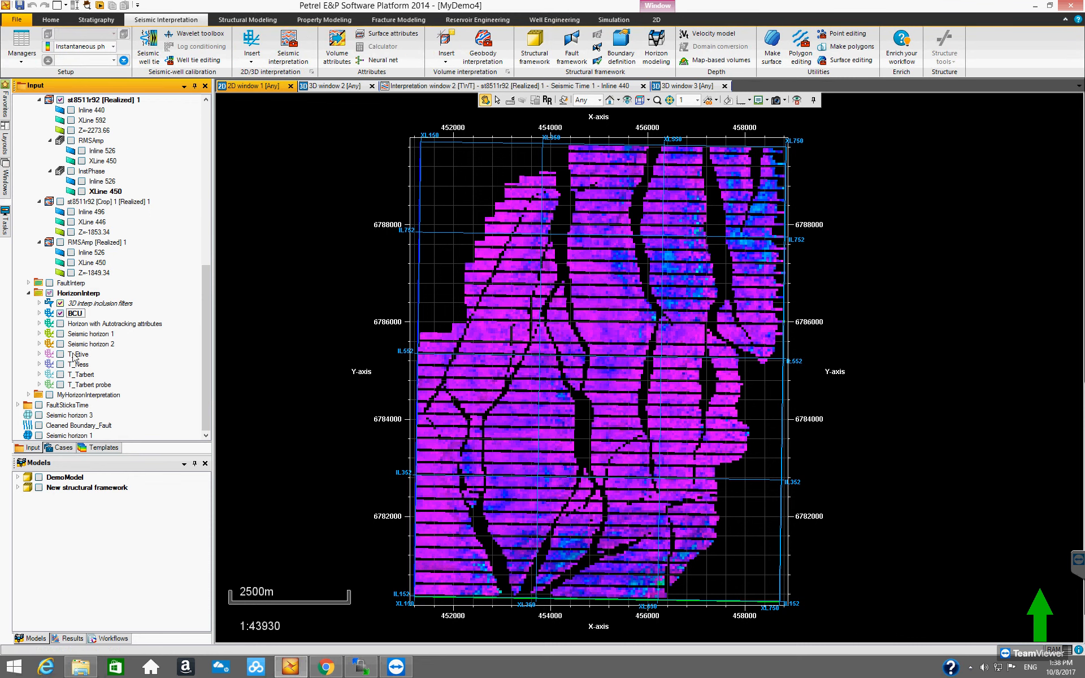
{"action": "left_click", "coordinate": [333, 86]}
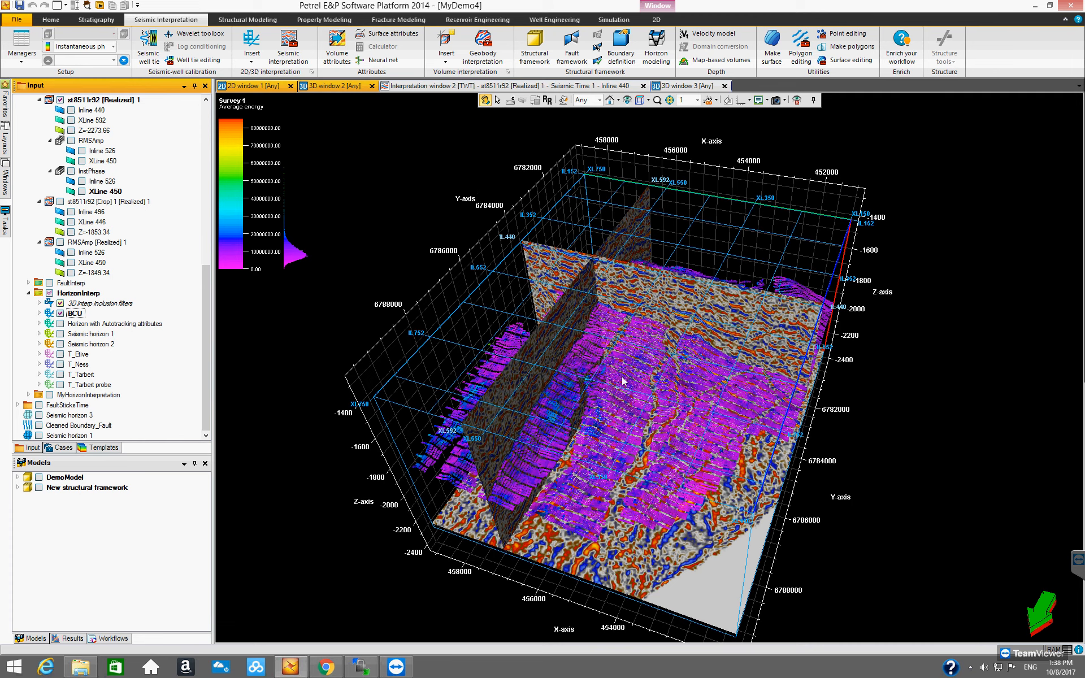
{"action": "left_click_drag", "start_coordinate": [613, 398], "coordinate": [549, 336]}
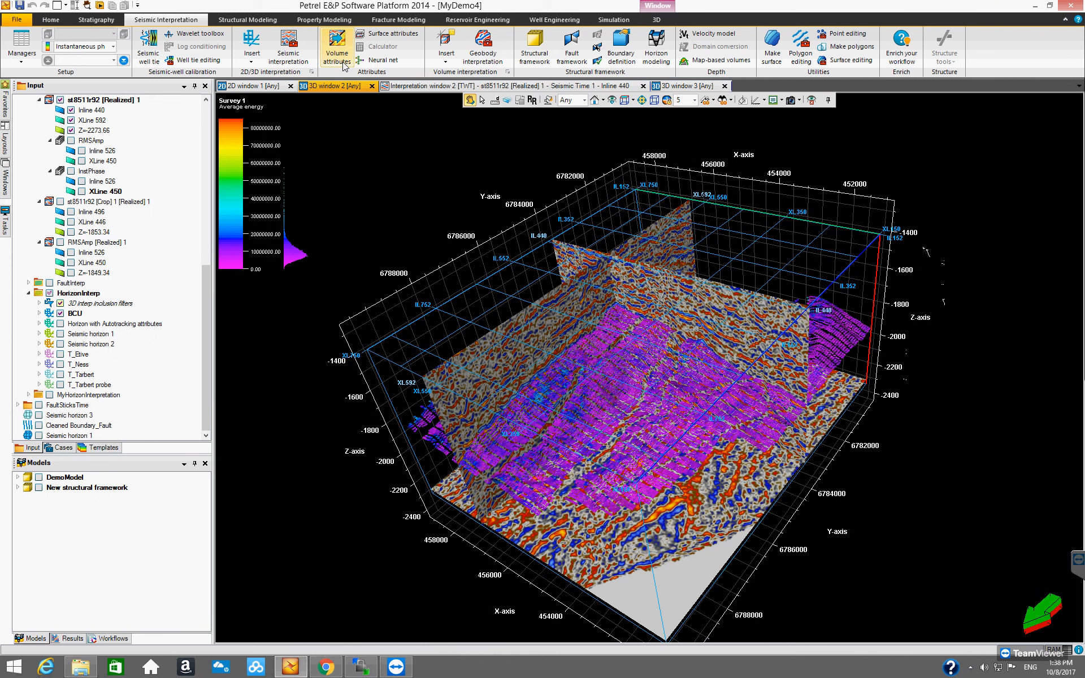
{"action": "left_click", "coordinate": [389, 33]}
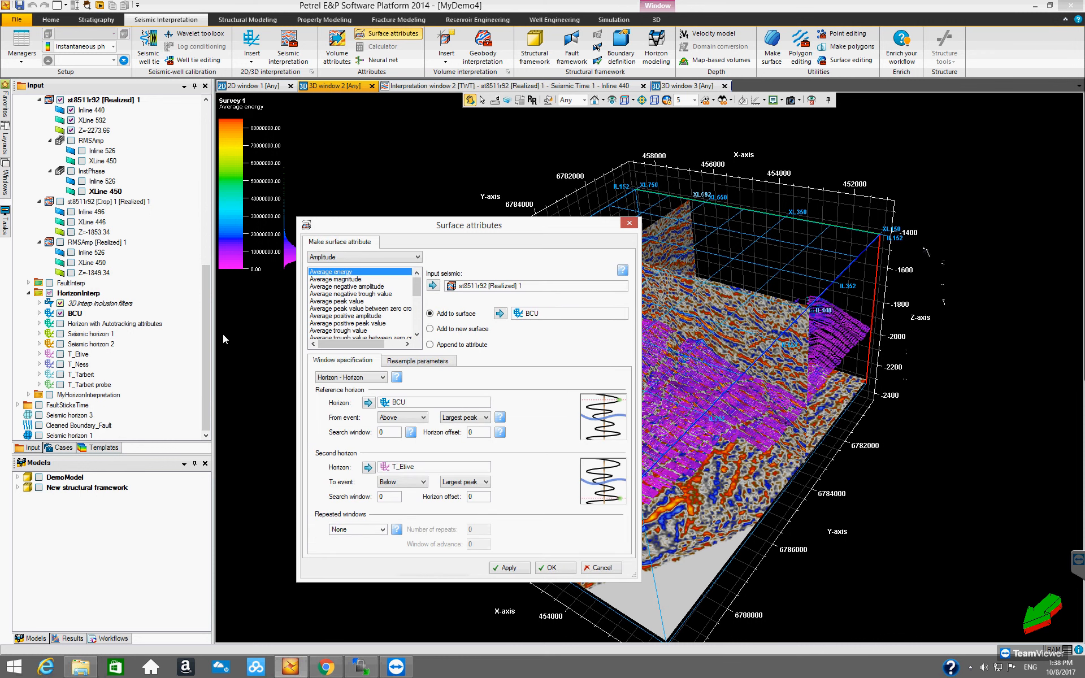
{"action": "left_click", "coordinate": [60, 313]}
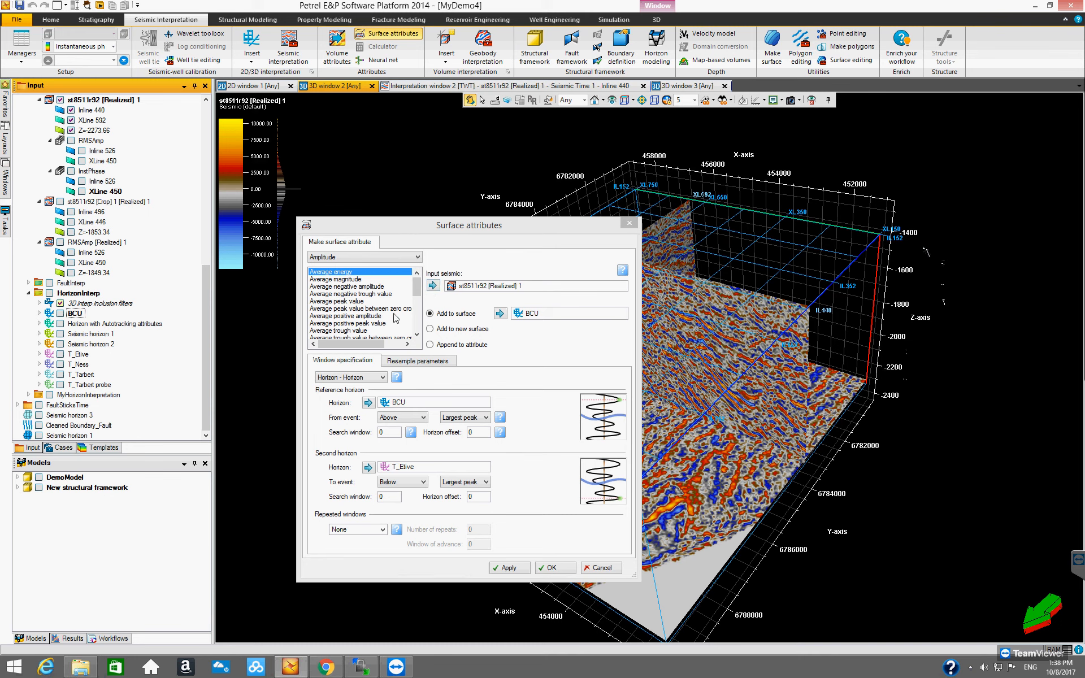
Review the available surface attributes in the Amplitude and Signal Shape categories.
{"action": "left_click_drag", "start_coordinate": [416, 295], "coordinate": [418, 330]}
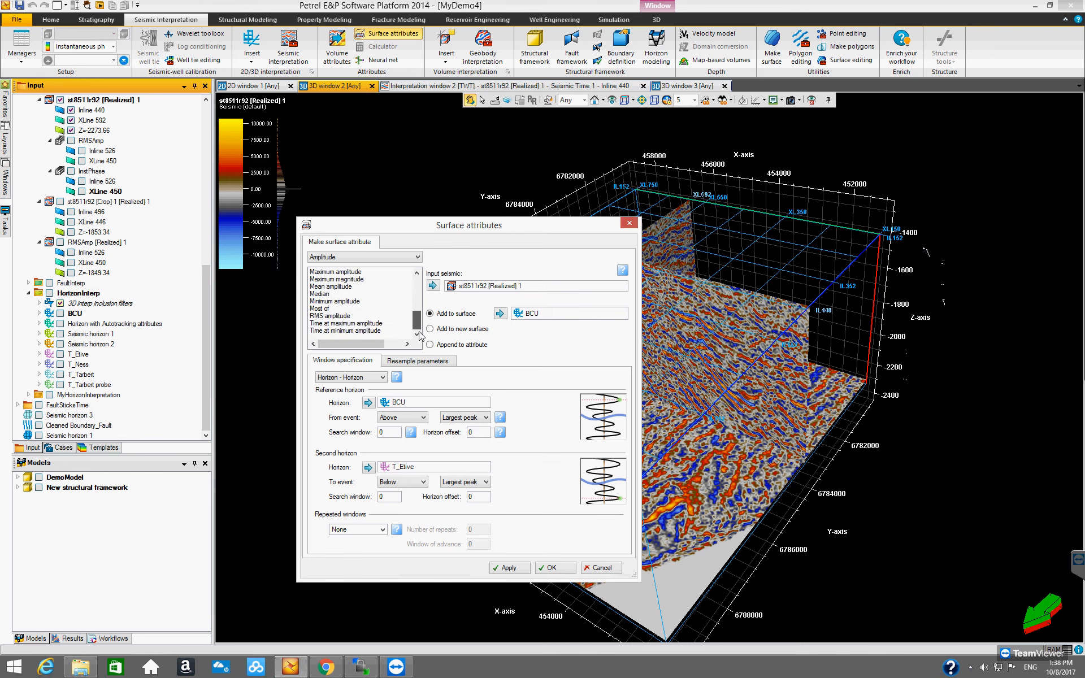
{"action": "left_click", "coordinate": [399, 259]}
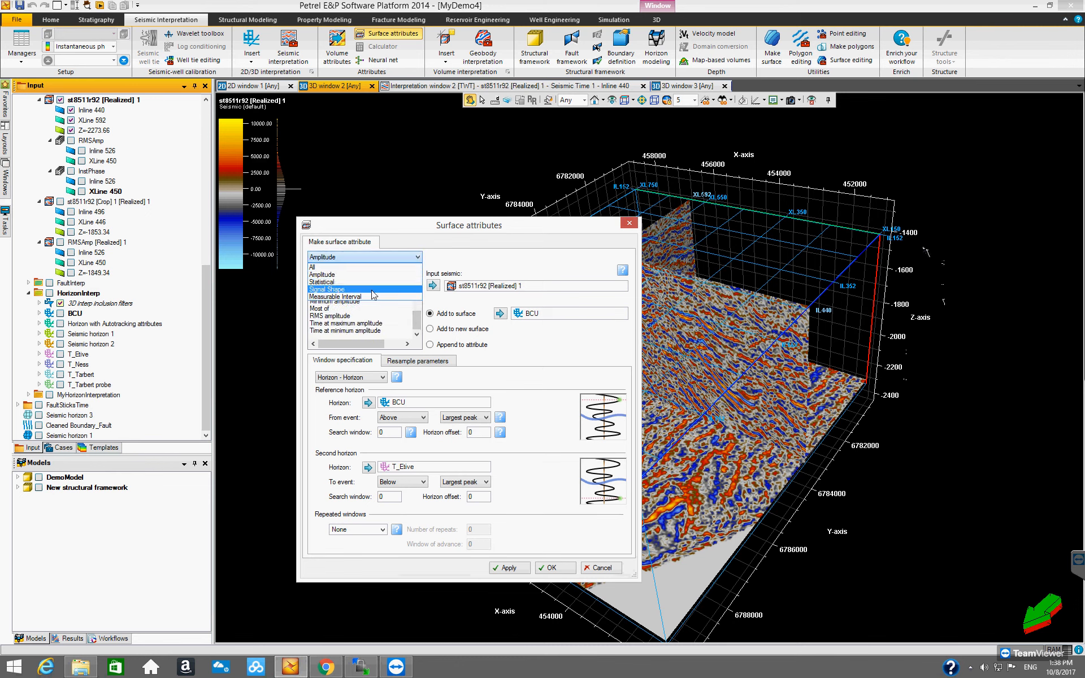
{"action": "left_click", "coordinate": [339, 289]}
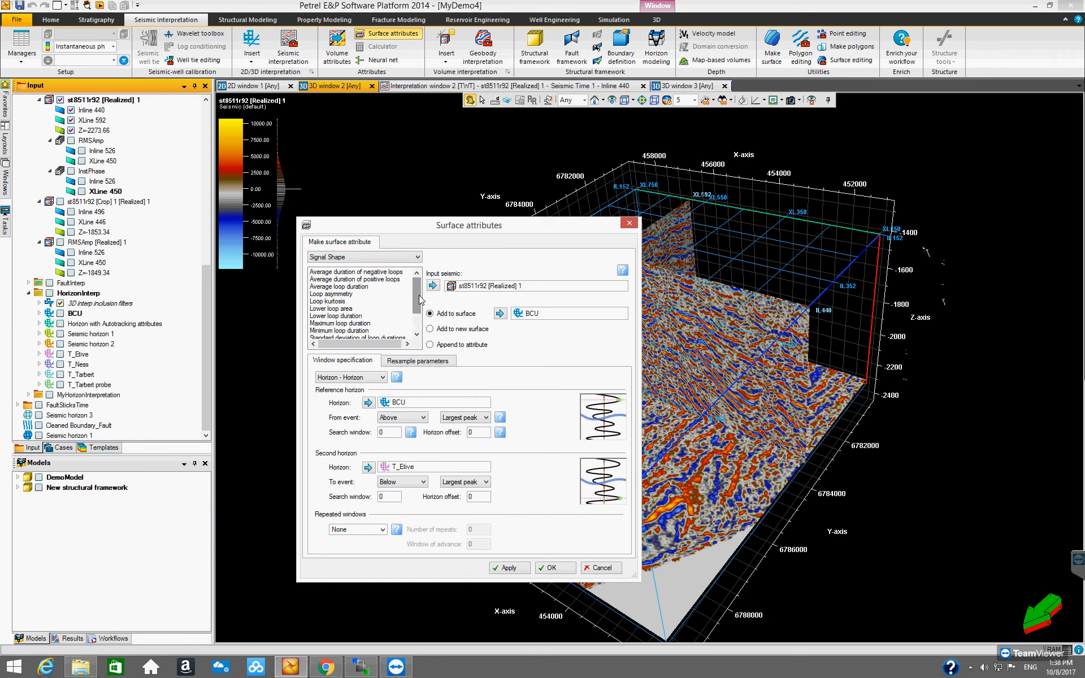
{"action": "scroll", "coordinate": [420, 304], "scroll_direction": "down", "scroll_amount": 1}
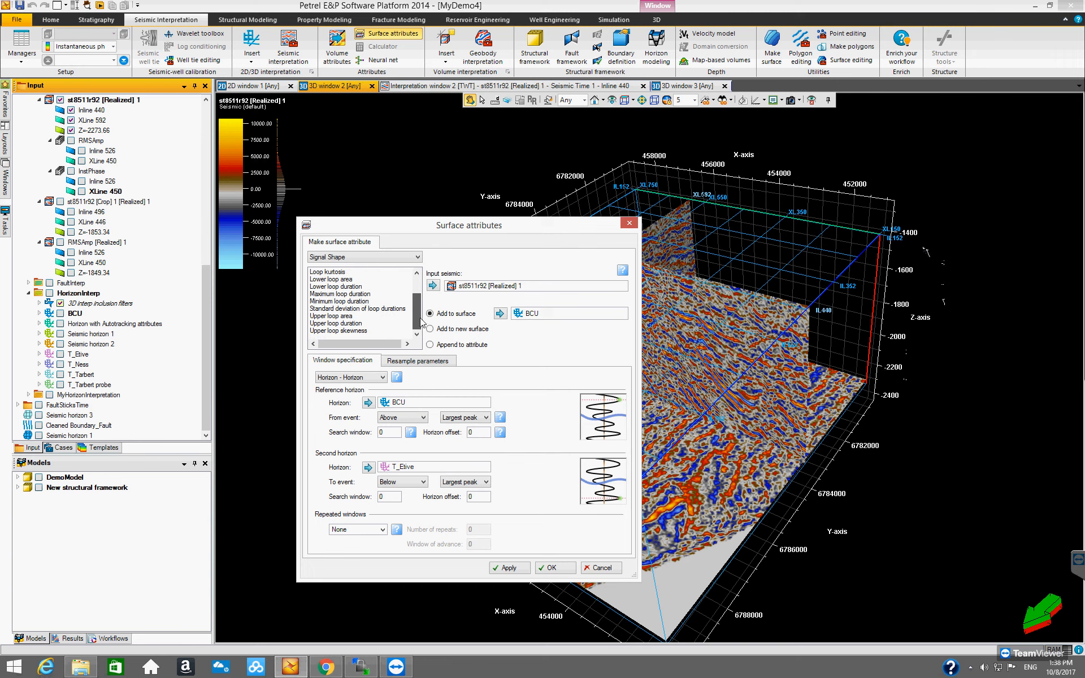
{"action": "scroll", "coordinate": [421, 302], "scroll_direction": "up", "scroll_amount": 1}
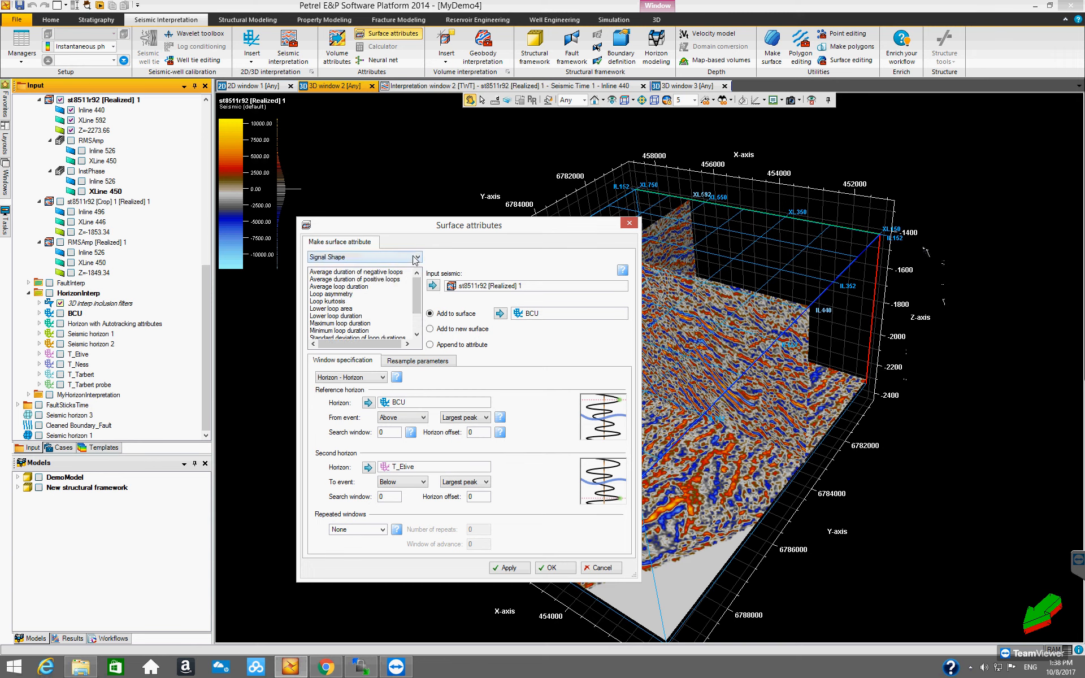
Review the available surface attributes in the Measurable Interval and Statistical categories.
{"action": "left_click", "coordinate": [415, 257]}
{"action": "left_click", "coordinate": [399, 298]}
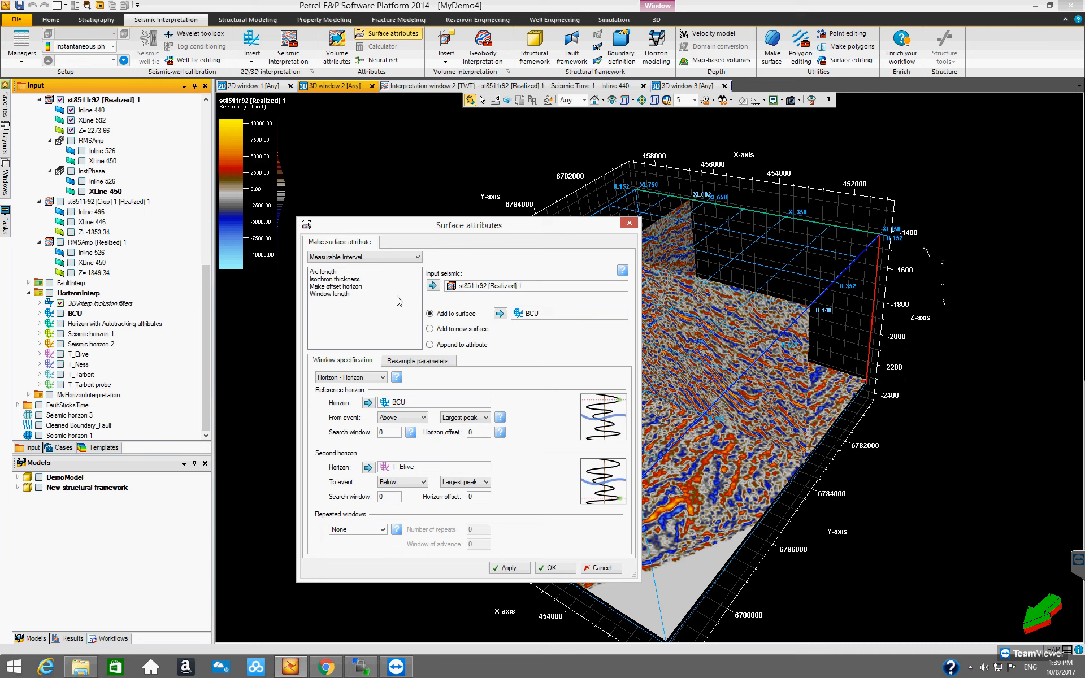
{"action": "left_click", "coordinate": [422, 257]}
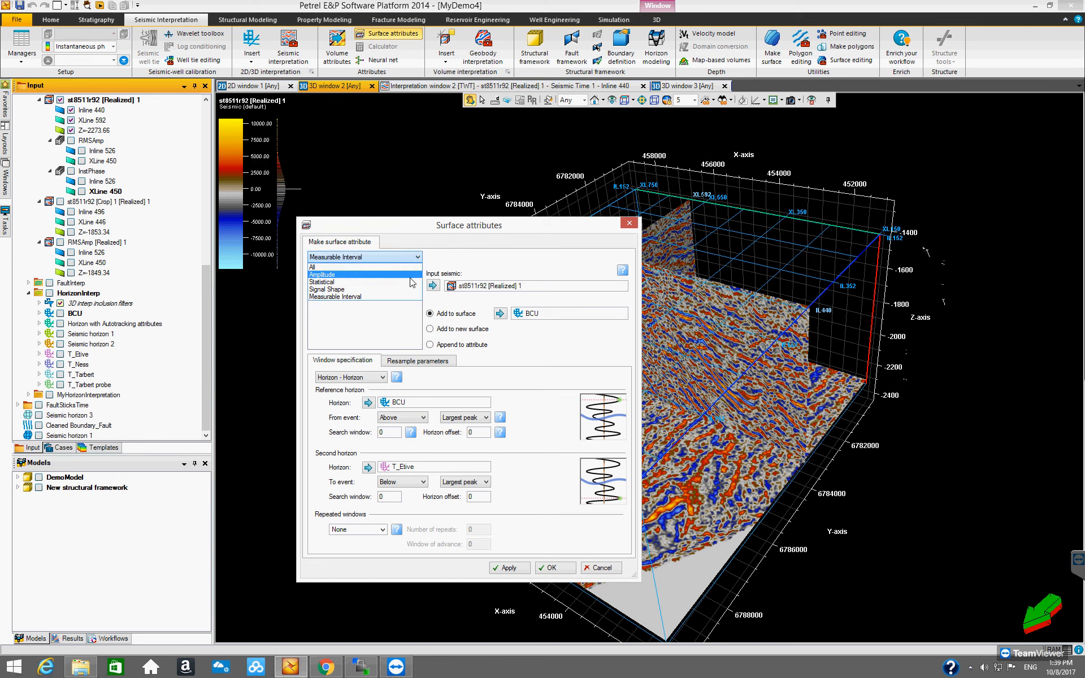
{"action": "left_click", "coordinate": [400, 282]}
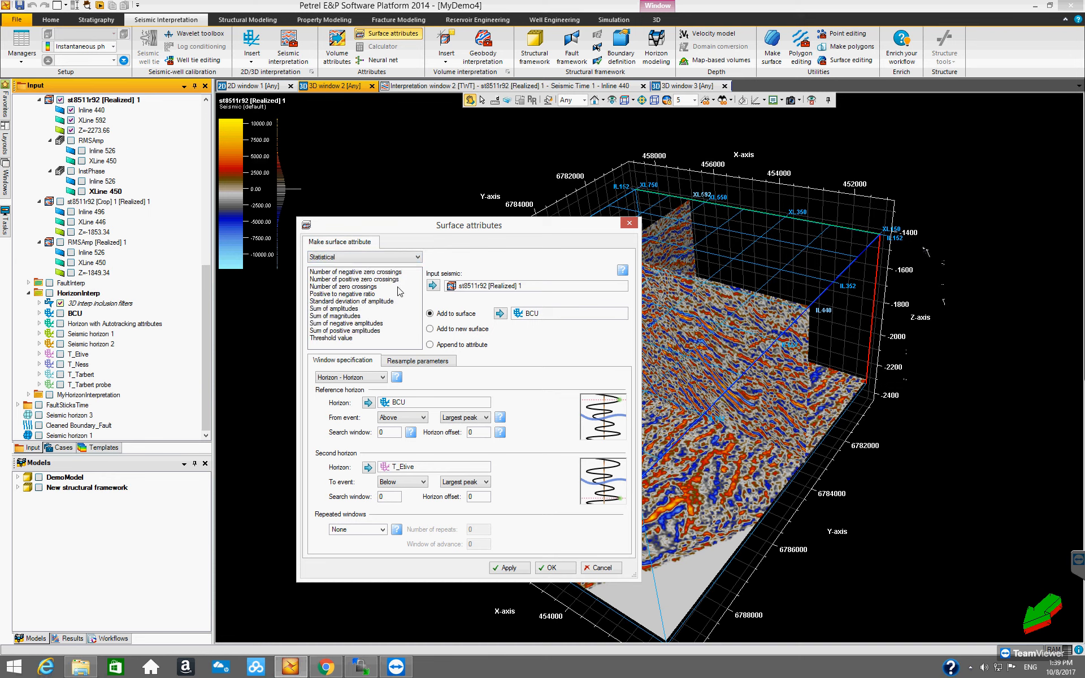
Return to the Amplitude category and select the RMS amplitude surface attribute.
{"action": "left_click", "coordinate": [409, 259]}
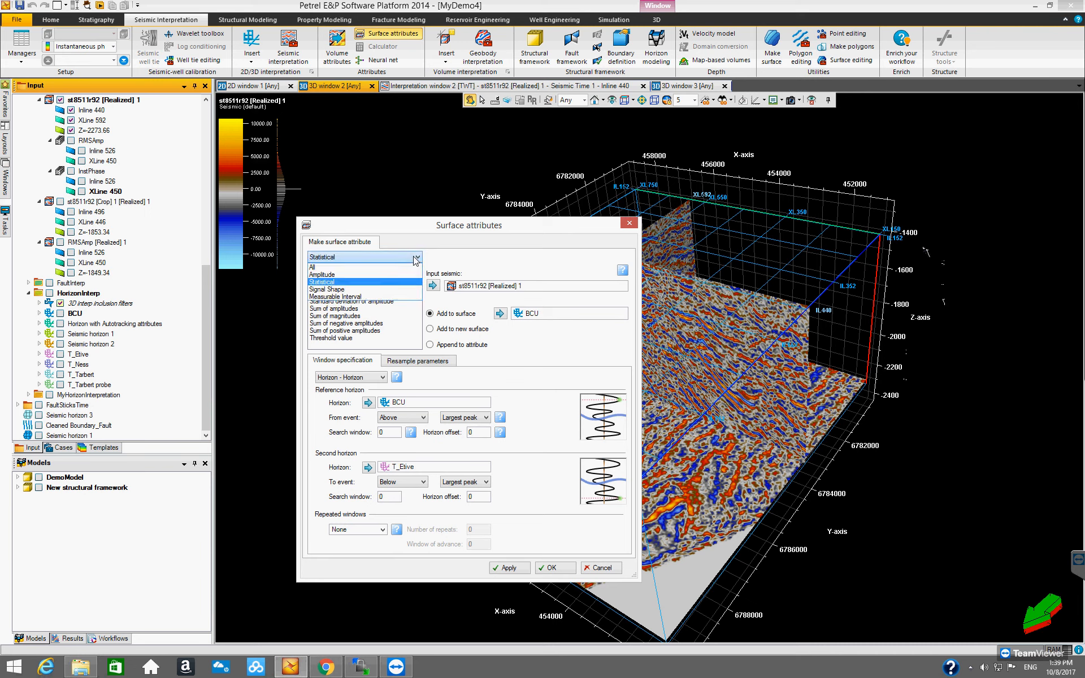
{"action": "left_click", "coordinate": [367, 275]}
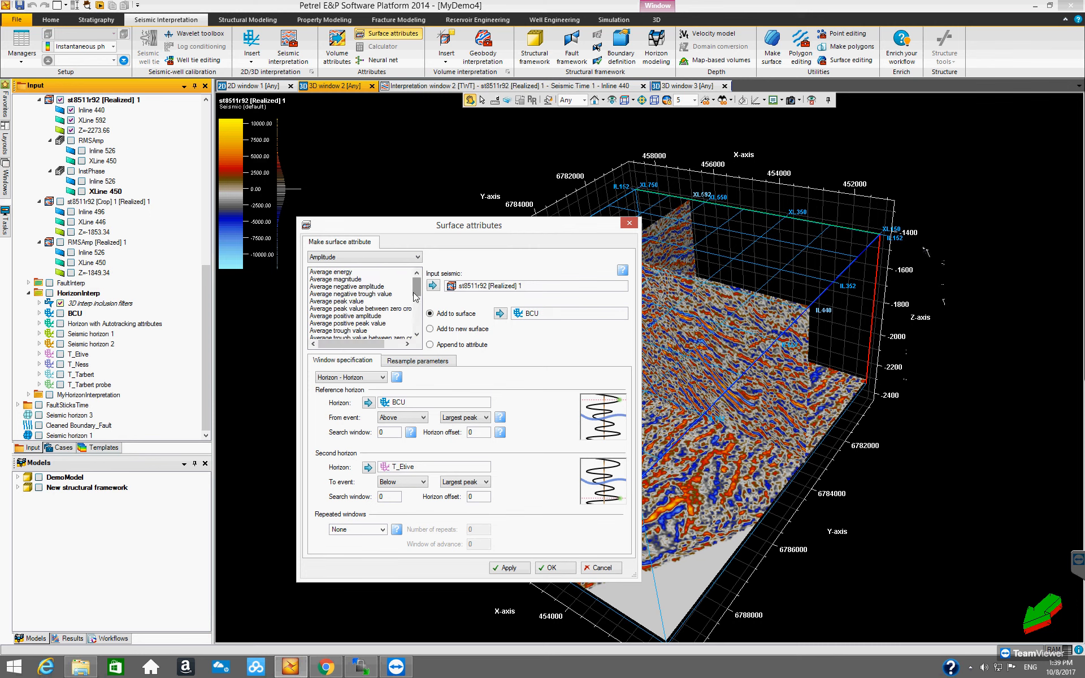
{"action": "left_click_drag", "start_coordinate": [416, 294], "coordinate": [416, 318]}
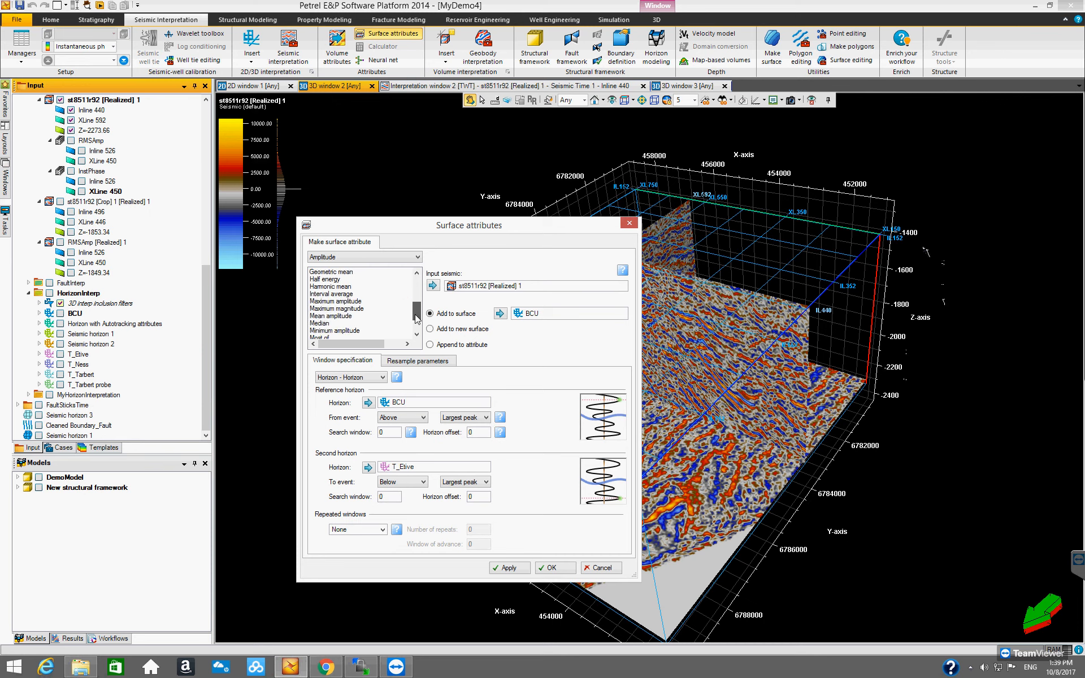
{"action": "left_click_drag", "start_coordinate": [417, 317], "coordinate": [416, 322]}
{"action": "left_click", "coordinate": [363, 317]}
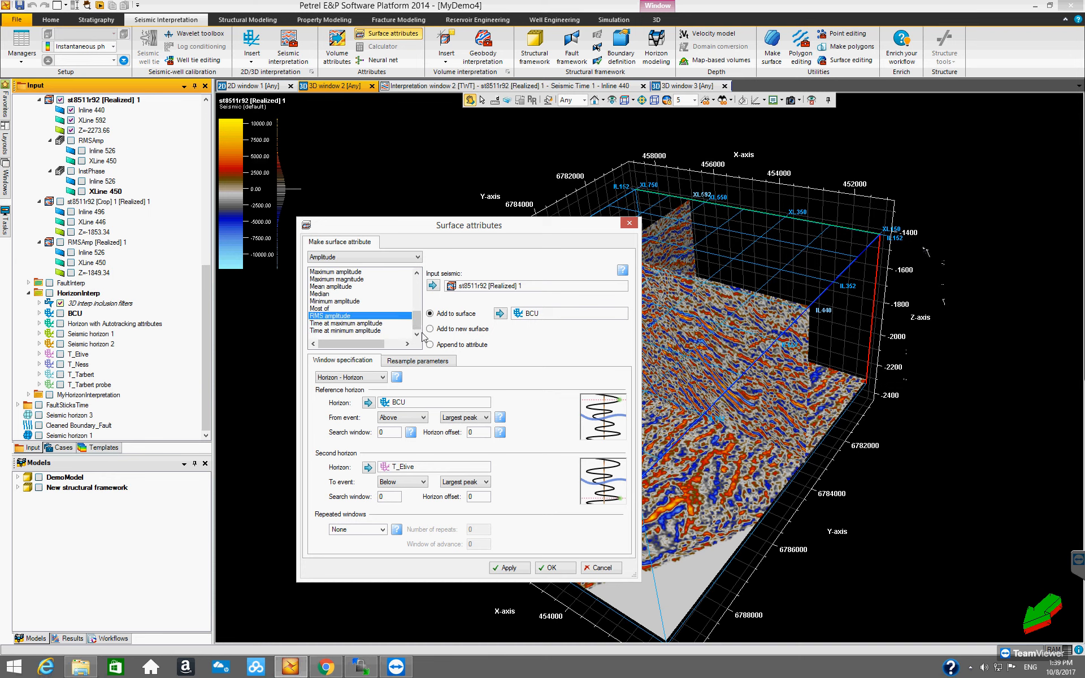
Look through the seismic and horizon folders in the input tree, and close Surface attributes without calculating.
{"action": "left_click", "coordinate": [59, 303]}
{"action": "left_click", "coordinate": [29, 293]}
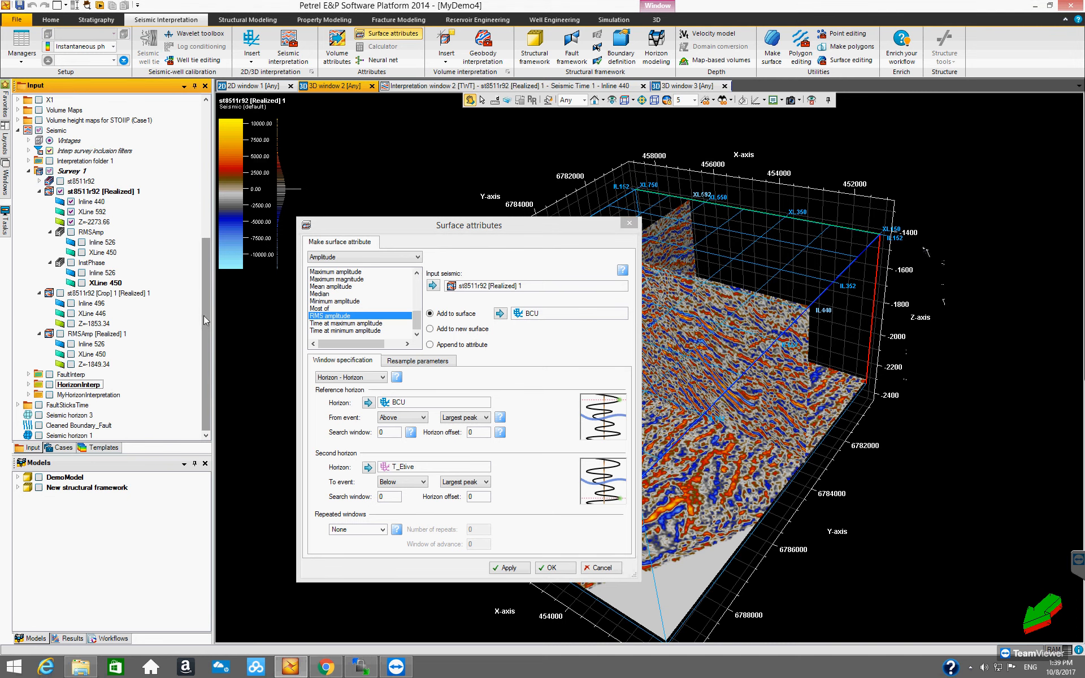
{"action": "left_click_drag", "start_coordinate": [205, 269], "coordinate": [204, 144]}
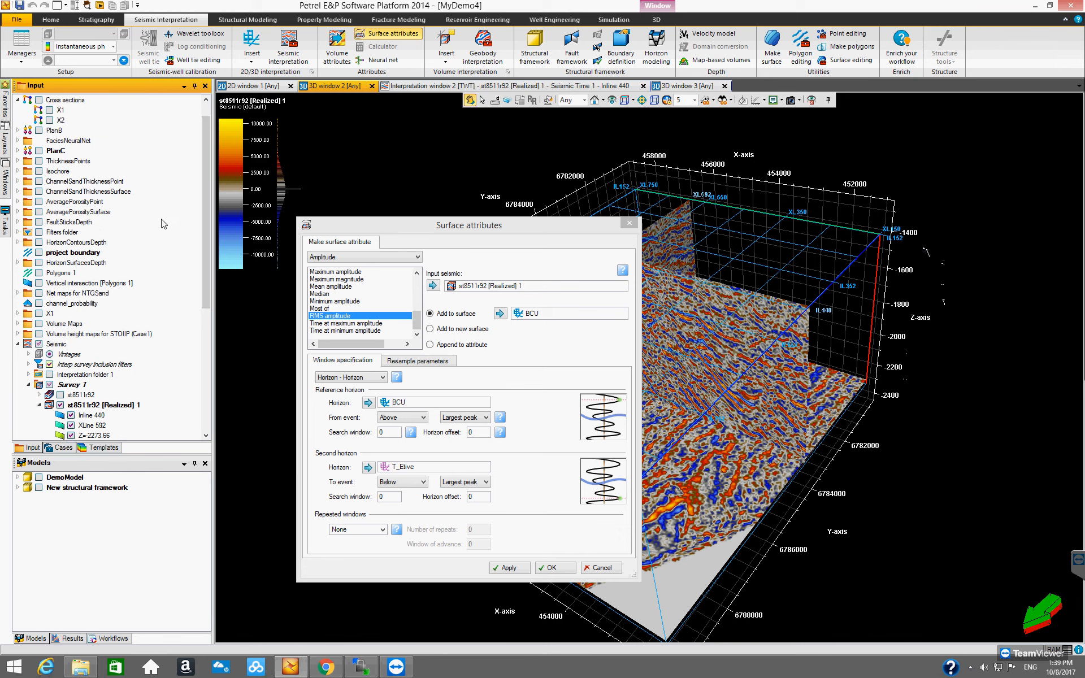
{"action": "left_click_drag", "start_coordinate": [203, 185], "coordinate": [205, 307]}
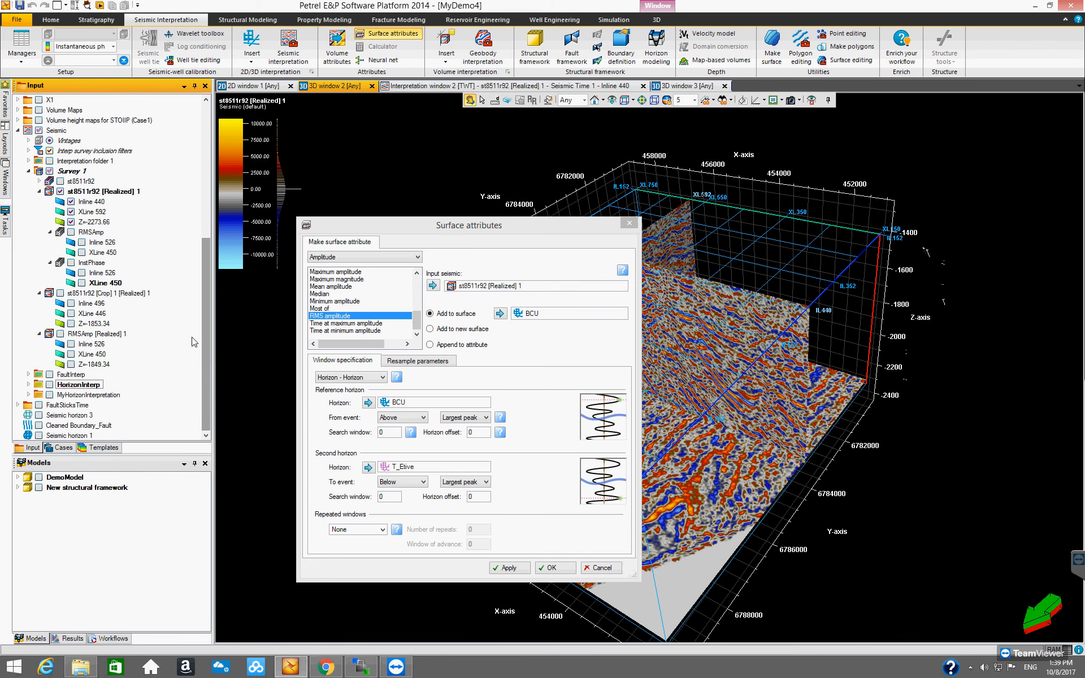
{"action": "mouse_move", "coordinate": [411, 433]}
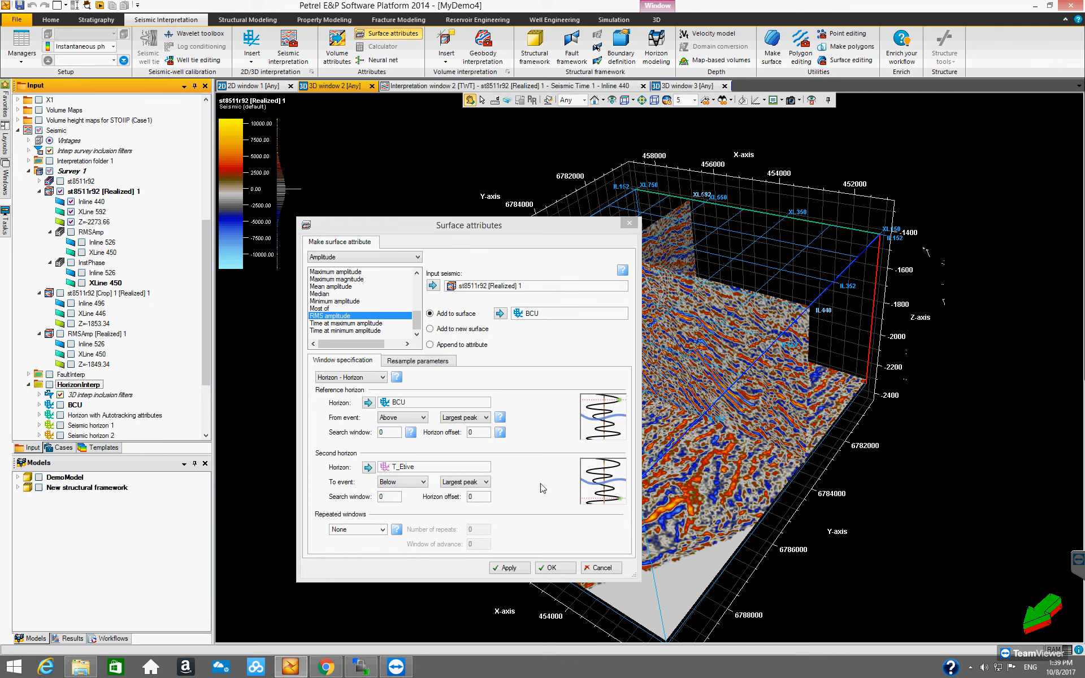
{"action": "left_click", "coordinate": [598, 568]}
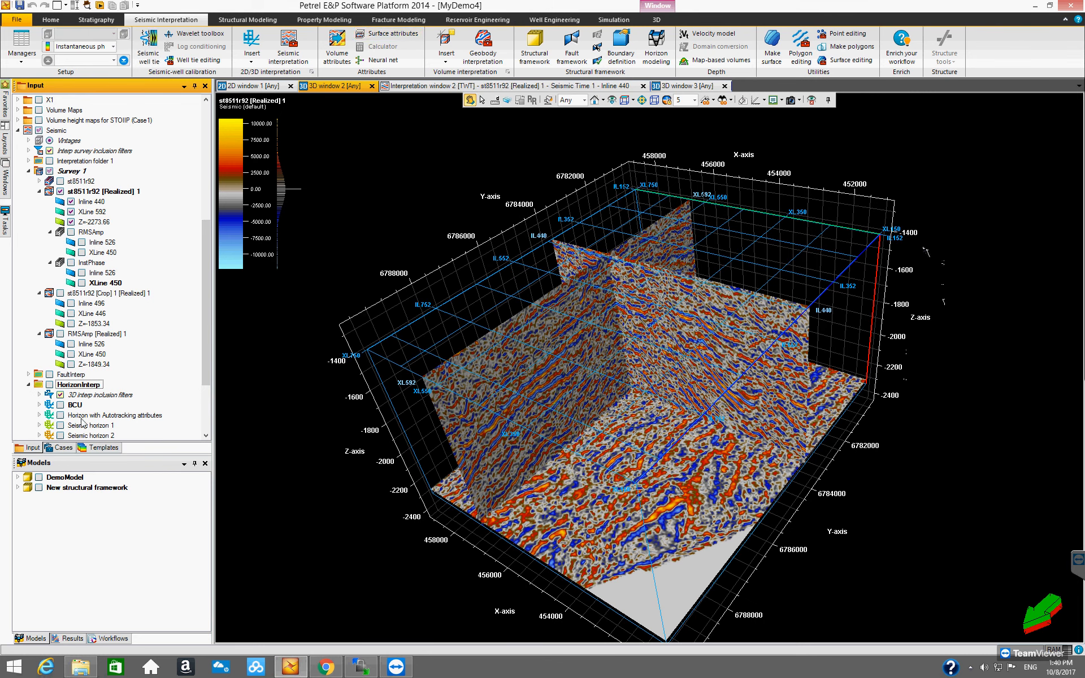
Open Make/edit surface and clear the previous result surface together with all its stored settings.
{"action": "left_click", "coordinate": [772, 50]}
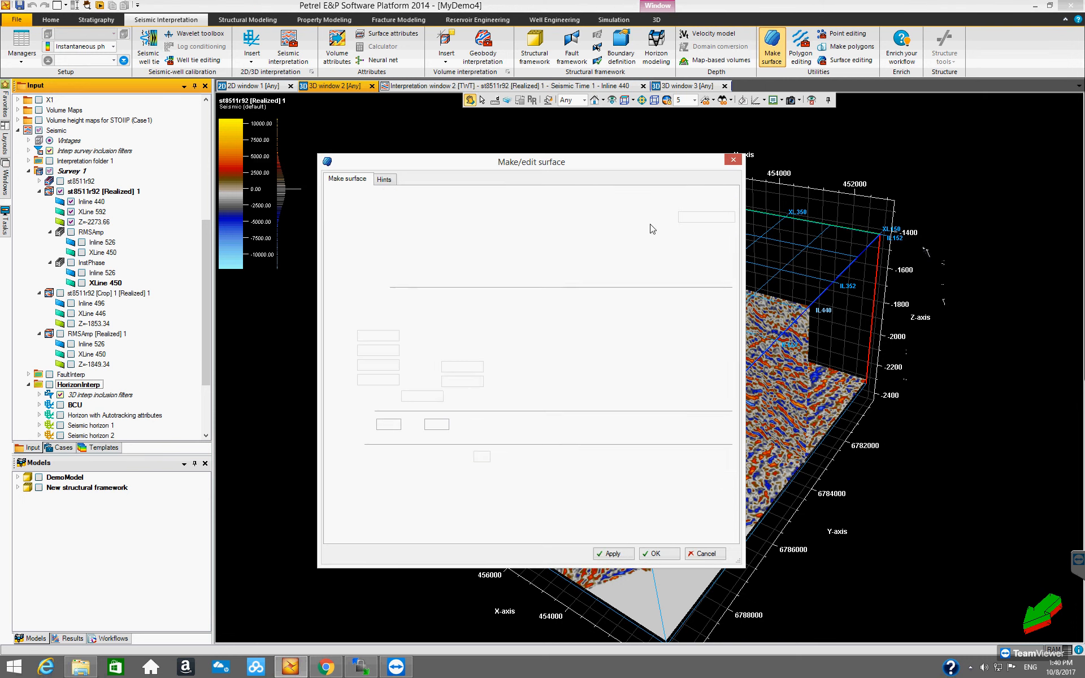
{"action": "left_click", "coordinate": [671, 207]}
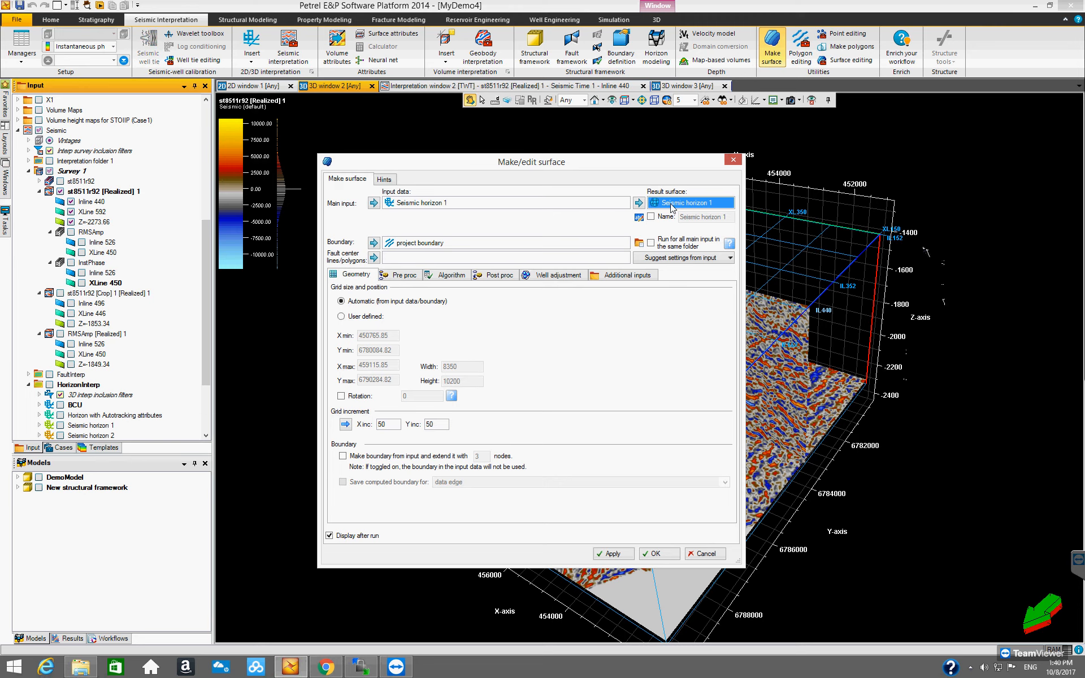
{"action": "key", "text": "Delete"}
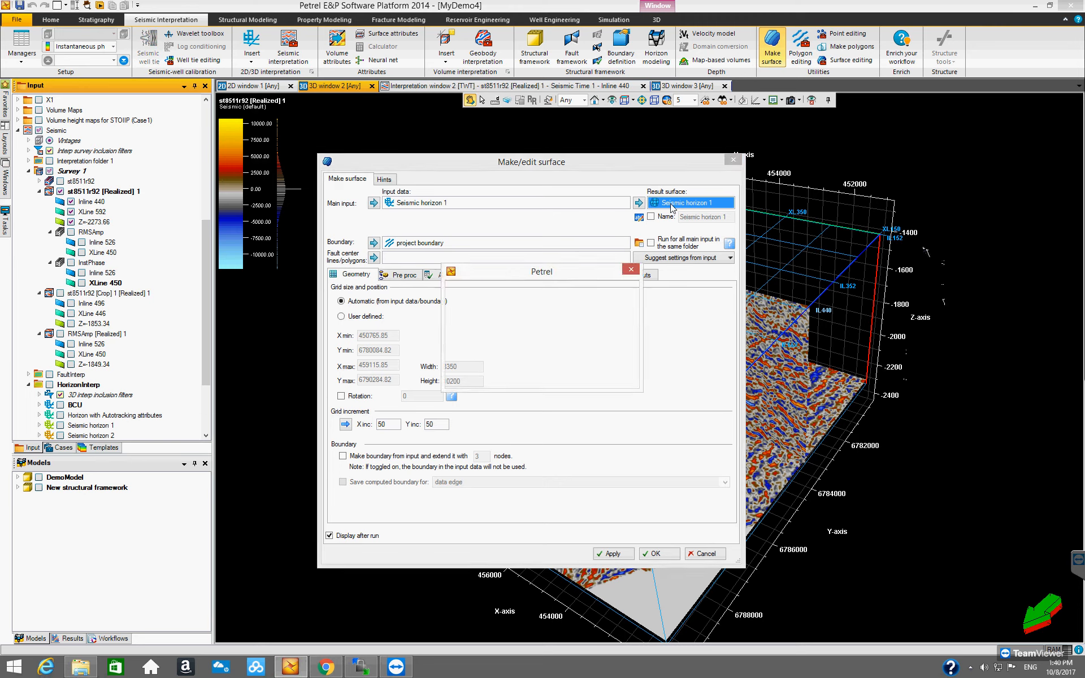
{"action": "left_click", "coordinate": [576, 368]}
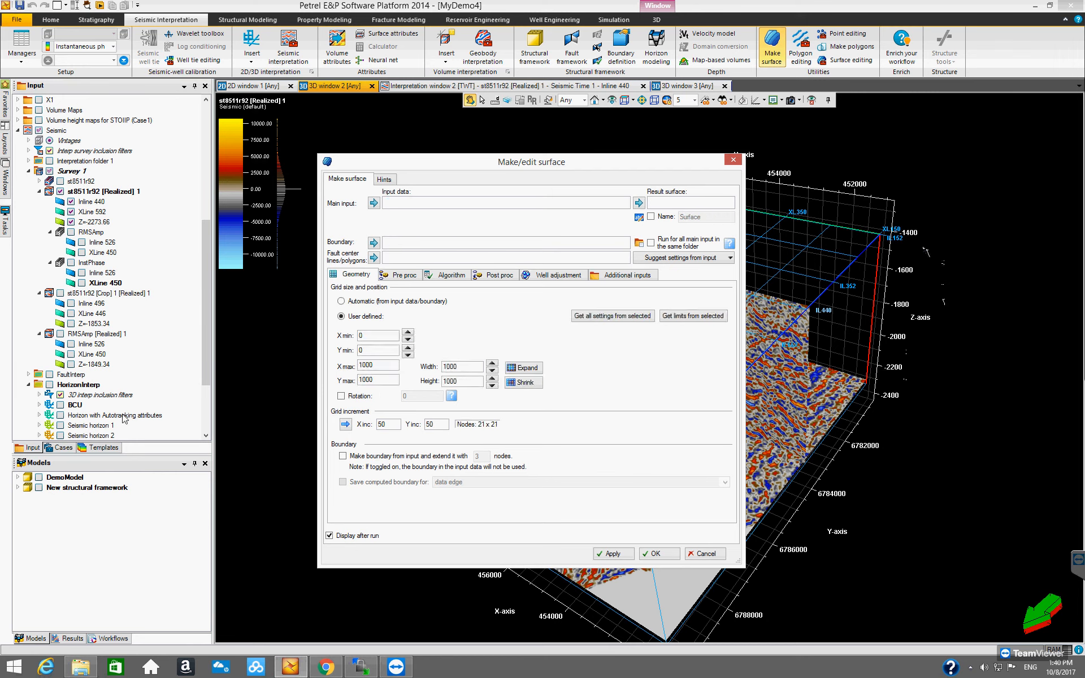
Set the BCU horizon interpretation as the main input for the new surface.
{"action": "left_click", "coordinate": [76, 404]}
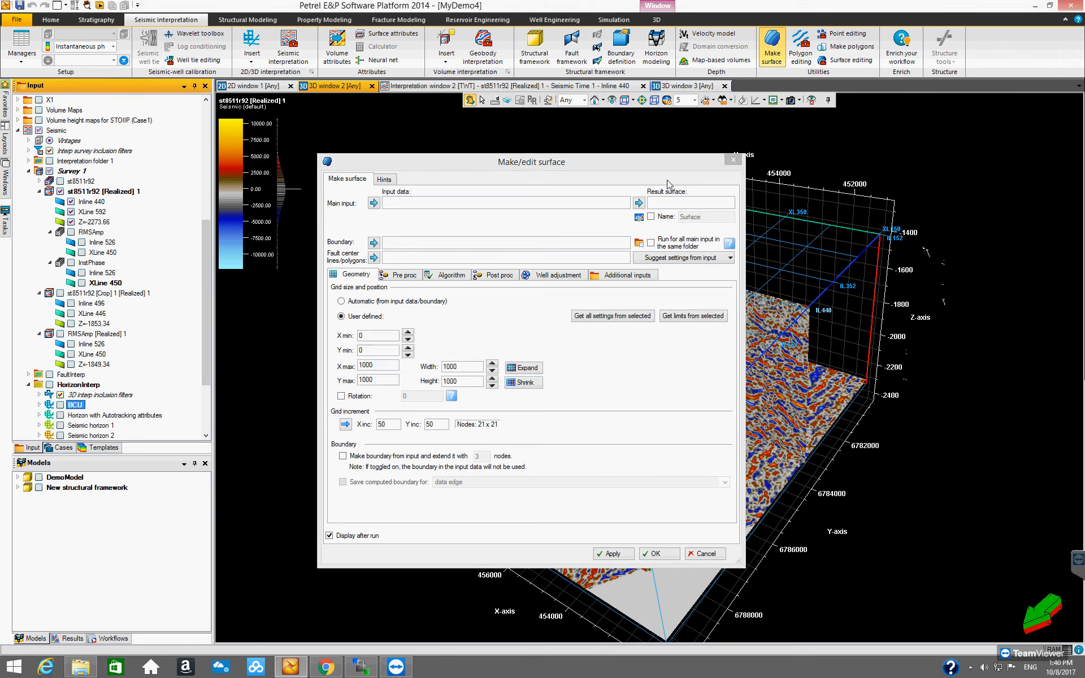
{"action": "left_click", "coordinate": [639, 203]}
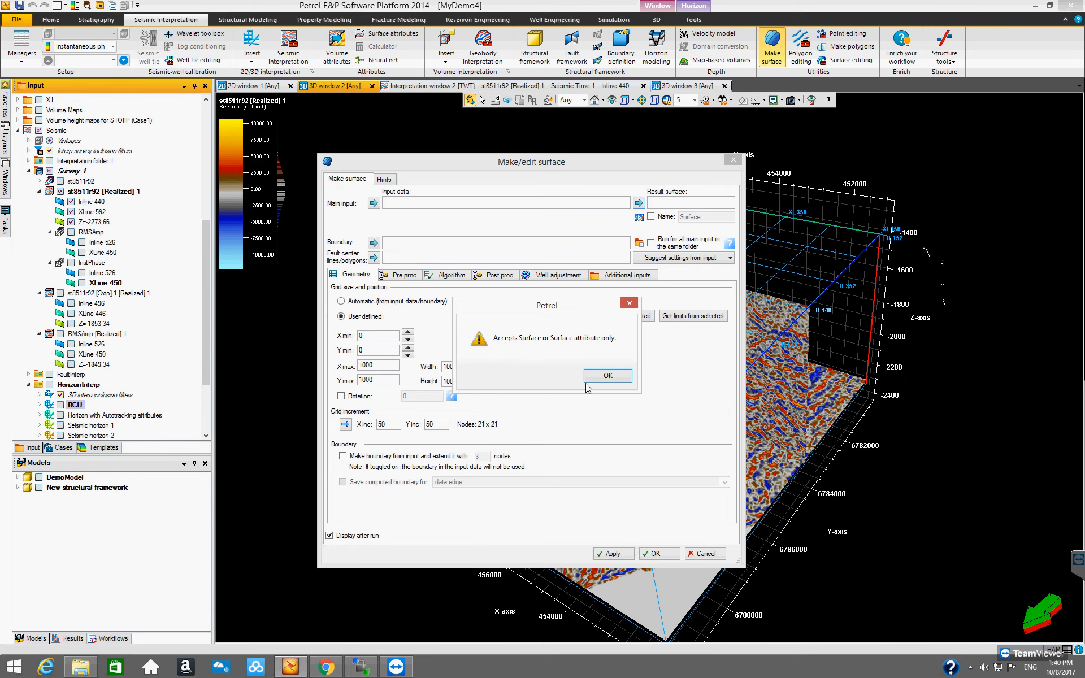
{"action": "left_click", "coordinate": [602, 377]}
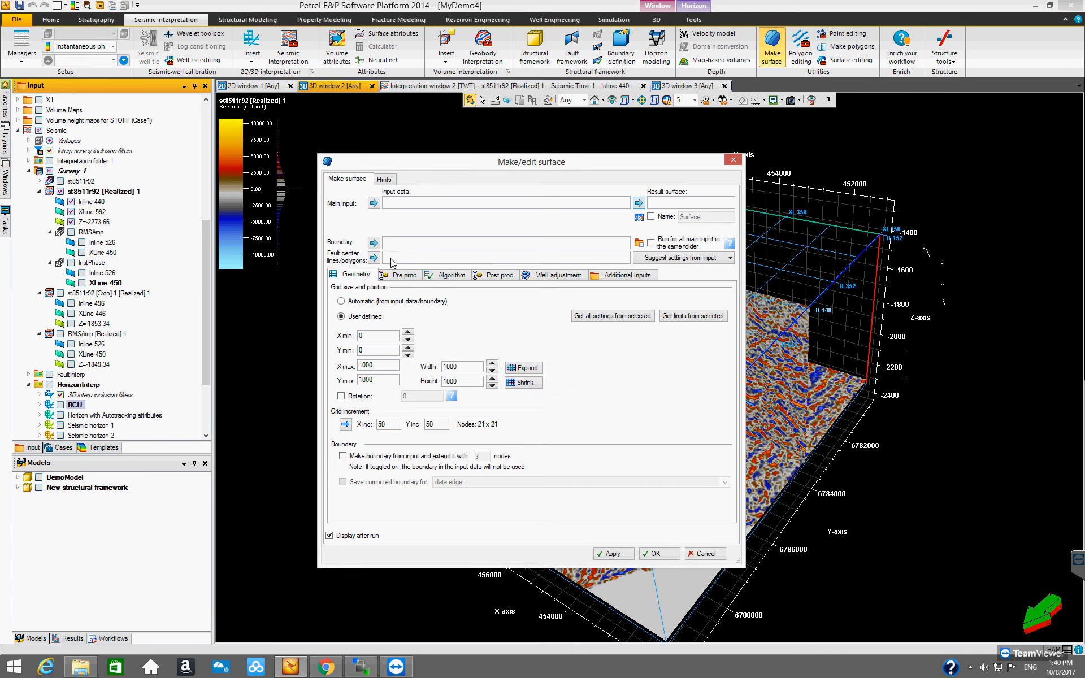
{"action": "left_click", "coordinate": [74, 405]}
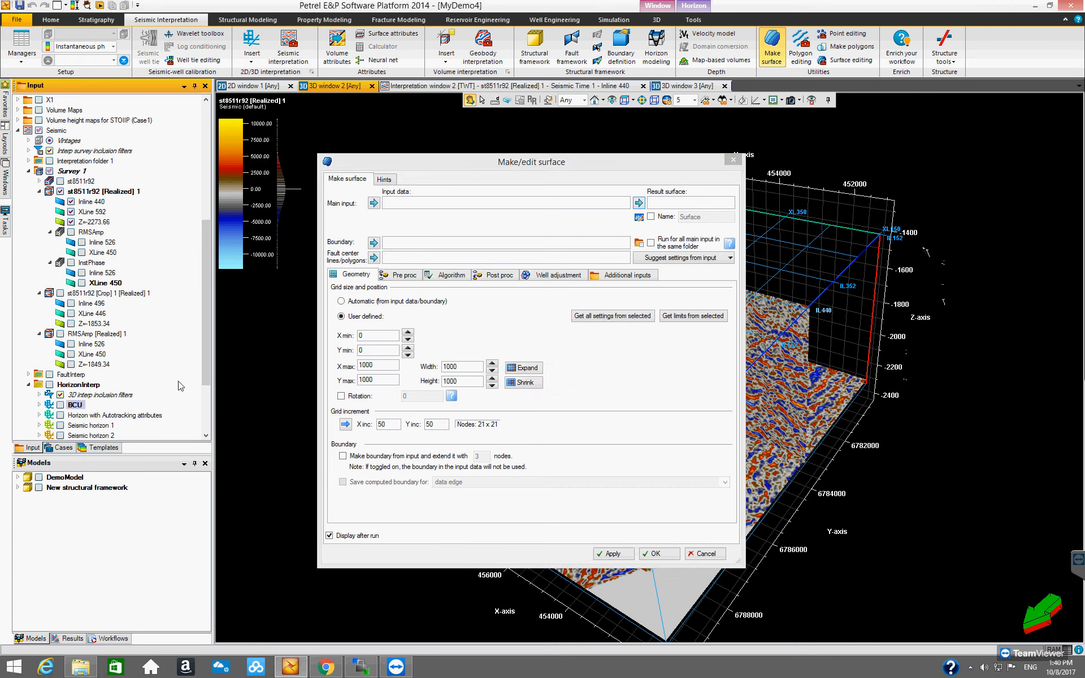
{"action": "left_click", "coordinate": [373, 203]}
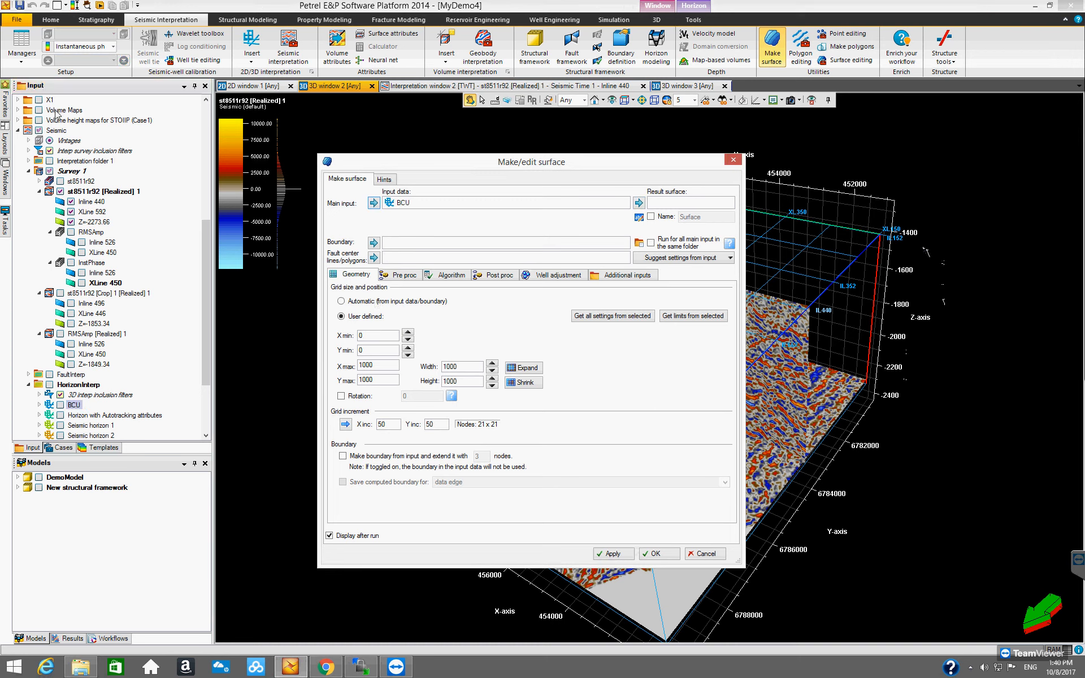
Assign the project boundary polygon as the boundary for the surface.
{"action": "left_click_drag", "start_coordinate": [198, 262], "coordinate": [205, 174]}
{"action": "left_click", "coordinate": [39, 212]}
{"action": "left_click", "coordinate": [57, 213]}
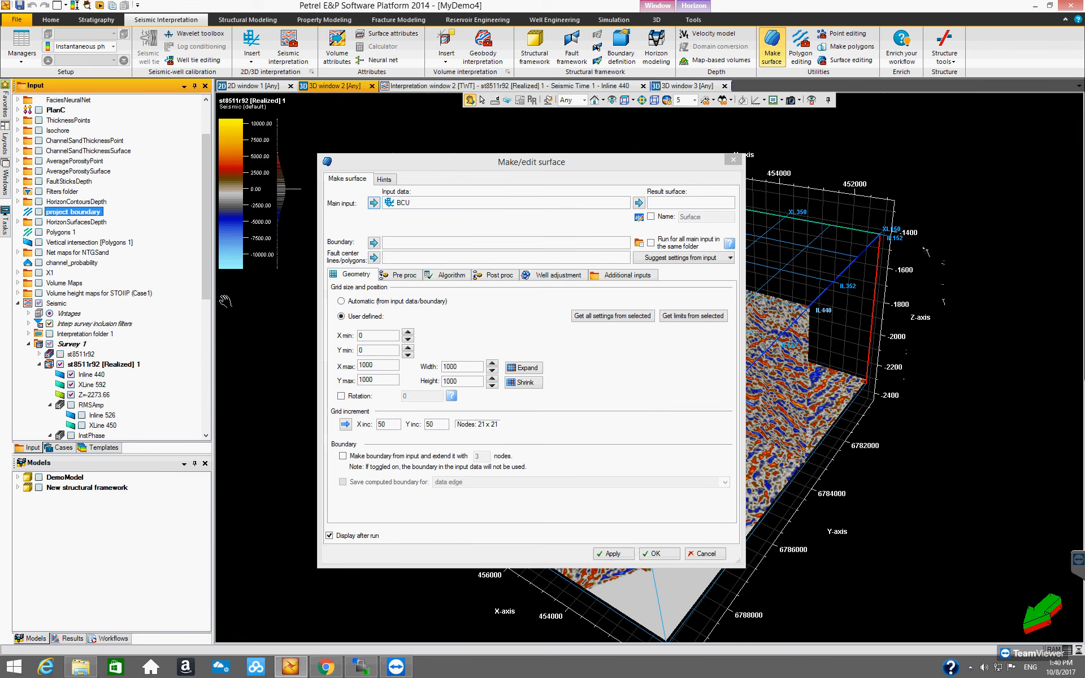
{"action": "left_click", "coordinate": [373, 243]}
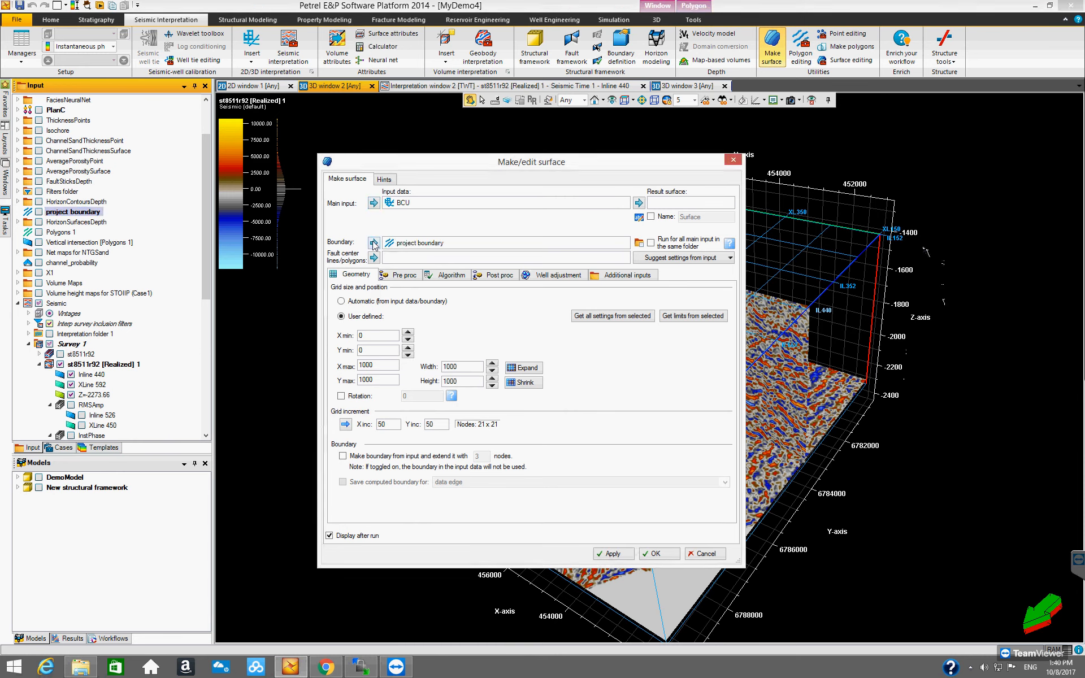
Create surfaces for all horizons in the same folder, using automatic grid geometry and the suggested Seismic lines (high density) settings.
{"action": "left_click", "coordinate": [342, 301]}
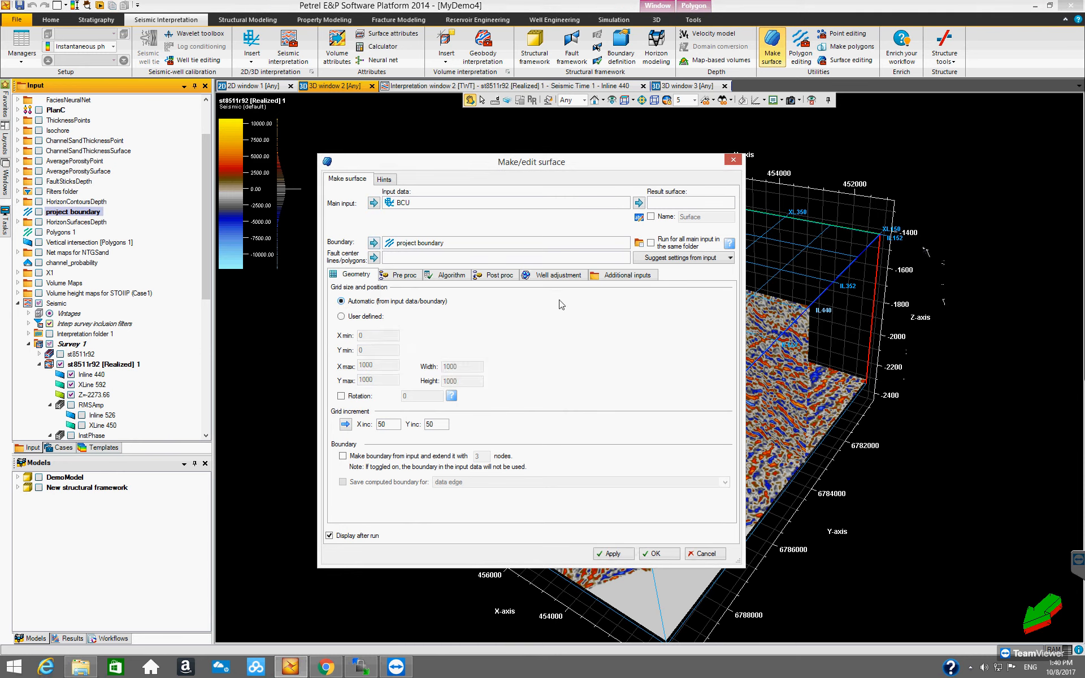
{"action": "left_click", "coordinate": [665, 260]}
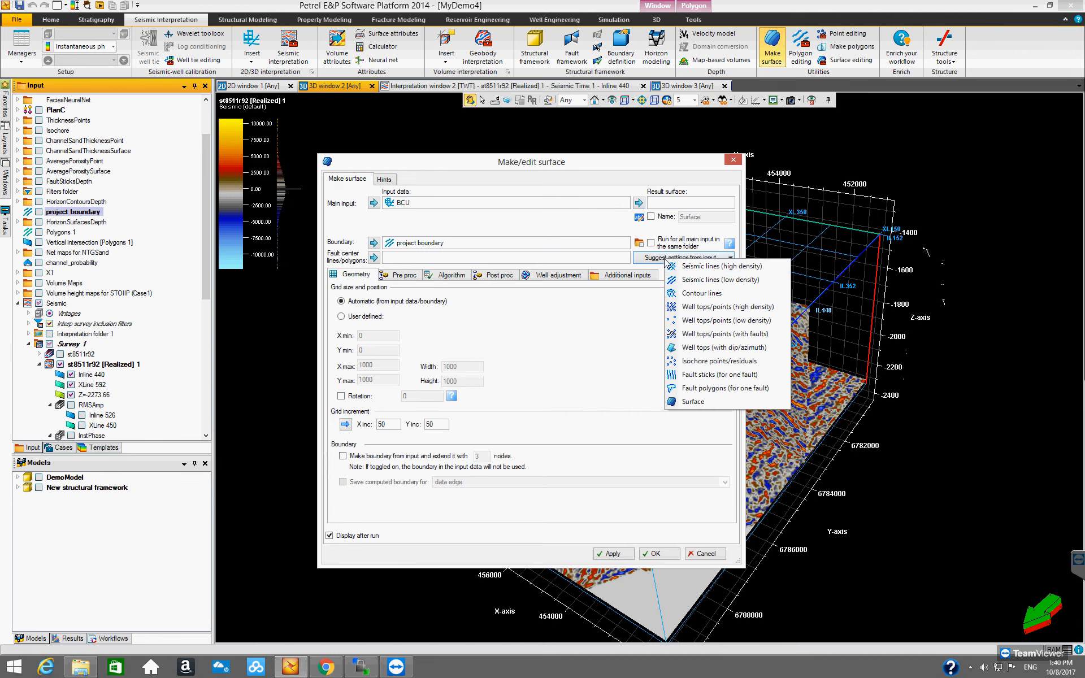
{"action": "left_click", "coordinate": [689, 270]}
{"action": "left_click", "coordinate": [650, 242]}
{"action": "left_click", "coordinate": [656, 554]}
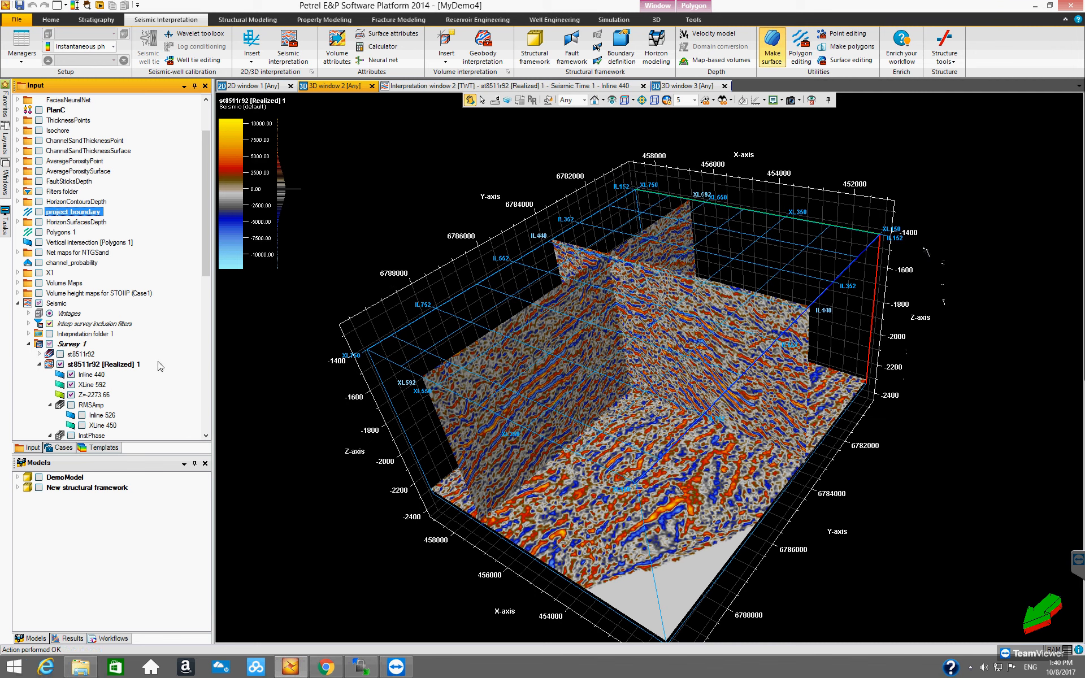
Display the new BCU and T_Etive surfaces in the 3D window, inspect them from above, and hide them again.
{"action": "left_click_drag", "start_coordinate": [204, 238], "coordinate": [196, 460]}
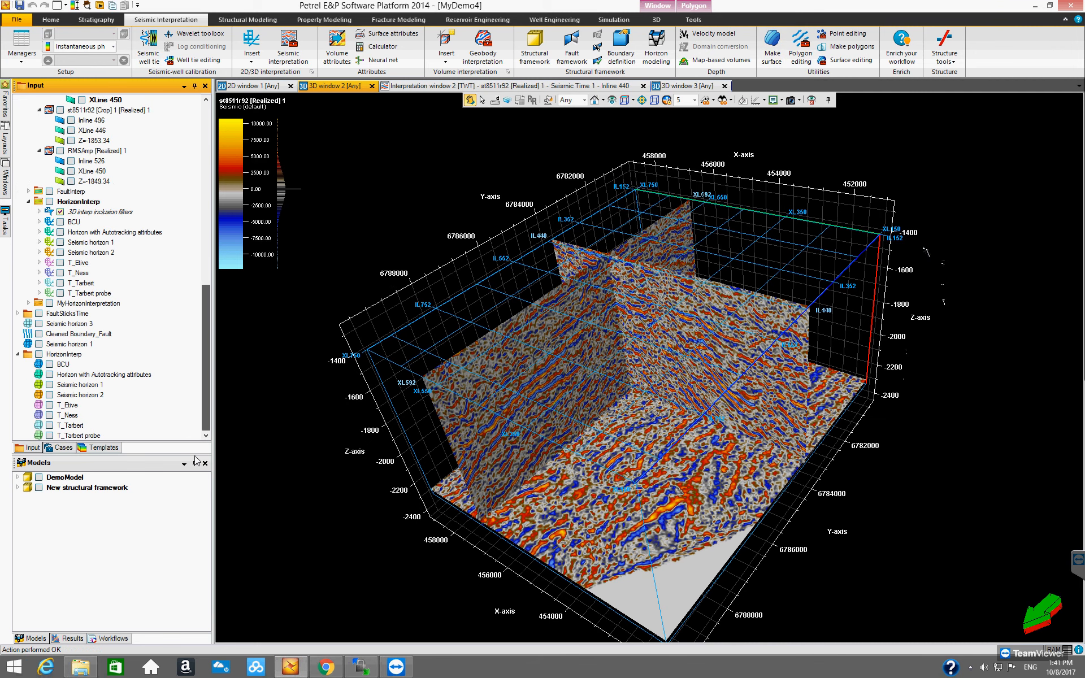
{"action": "left_click", "coordinate": [50, 364]}
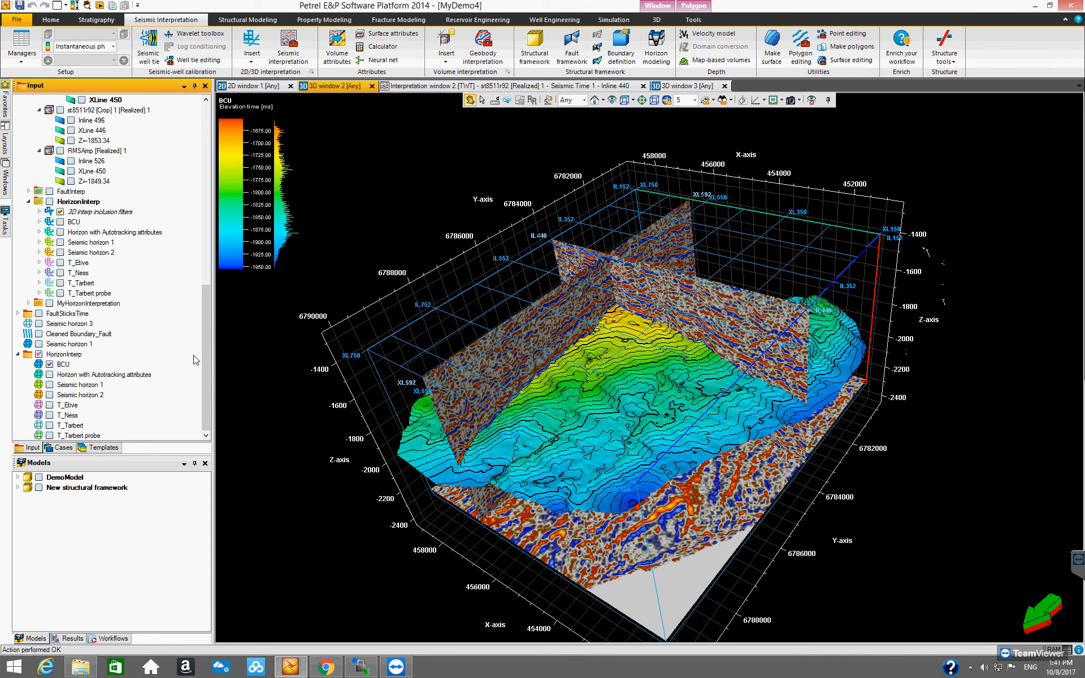
{"action": "left_click", "coordinate": [49, 405]}
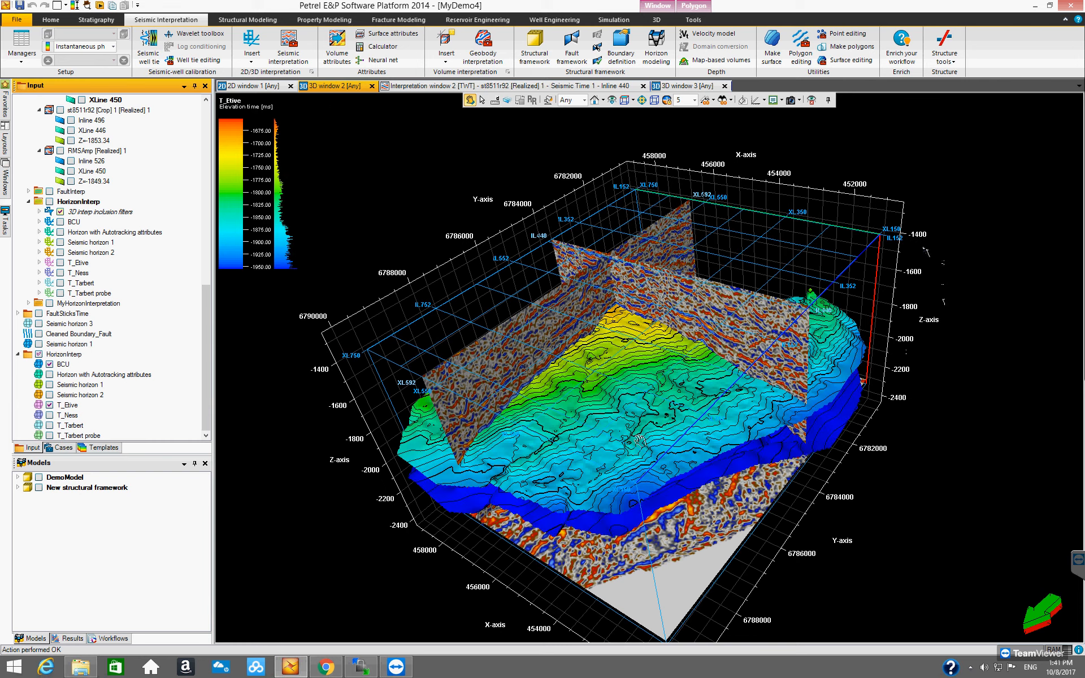
{"action": "mouse_move", "coordinate": [640, 367]}
{"action": "left_mouse_down"}
{"action": "mouse_move", "coordinate": [647, 286]}
{"action": "mouse_move", "coordinate": [651, 483]}
{"action": "mouse_move", "coordinate": [644, 238]}
{"action": "left_mouse_up"}
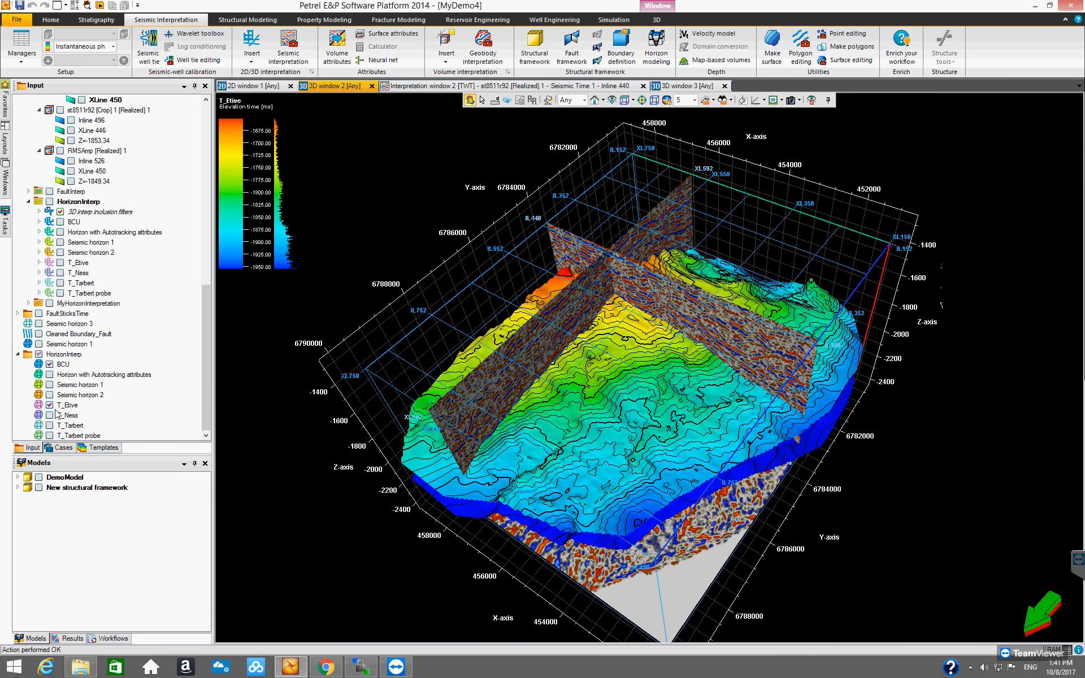
{"action": "left_click", "coordinate": [49, 365]}
{"action": "left_click", "coordinate": [49, 365]}
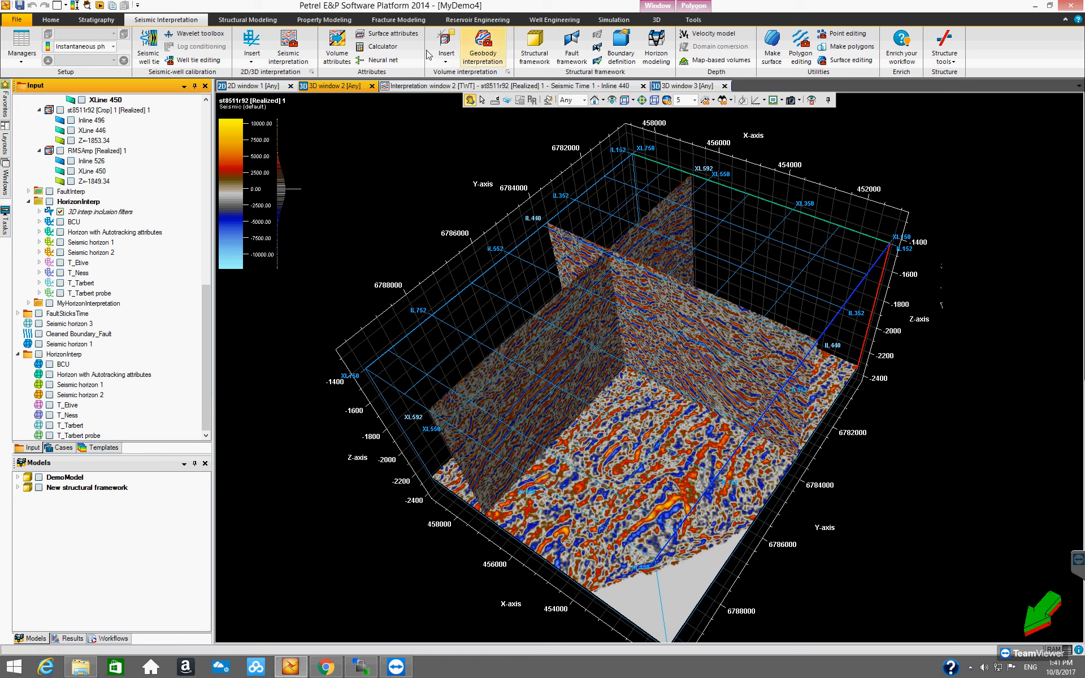
Open Surface attributes and select the RMS amplitude attribute in the Amplitude category.
{"action": "left_click", "coordinate": [396, 35]}
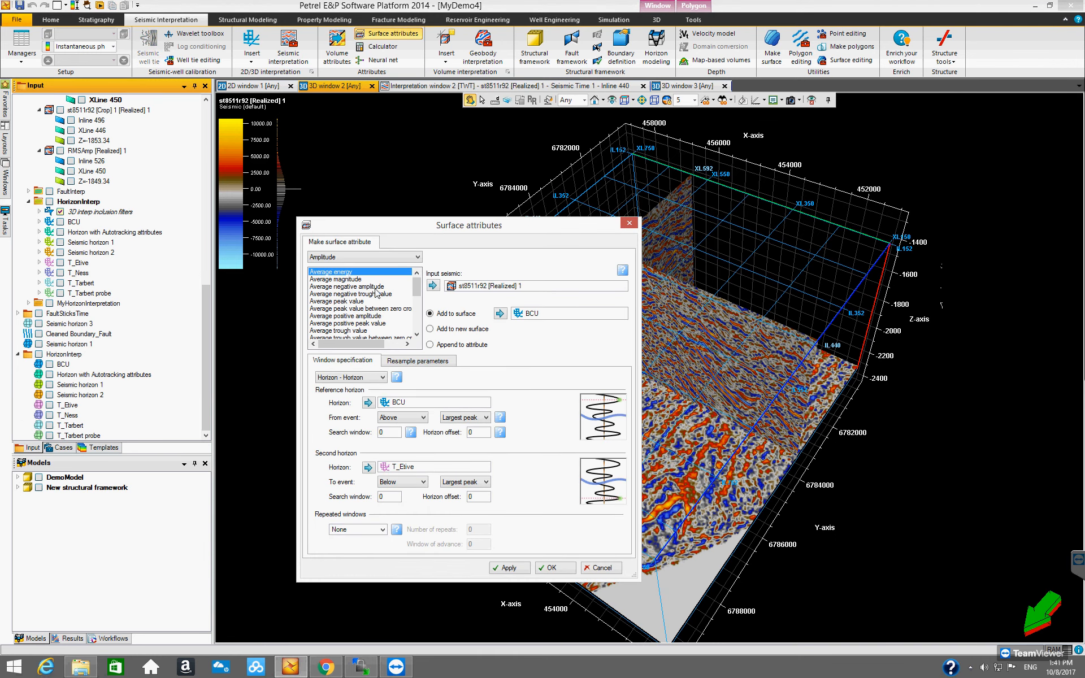
{"action": "scroll", "coordinate": [373, 305], "scroll_direction": "down", "scroll_amount": 6}
{"action": "left_click", "coordinate": [367, 316]}
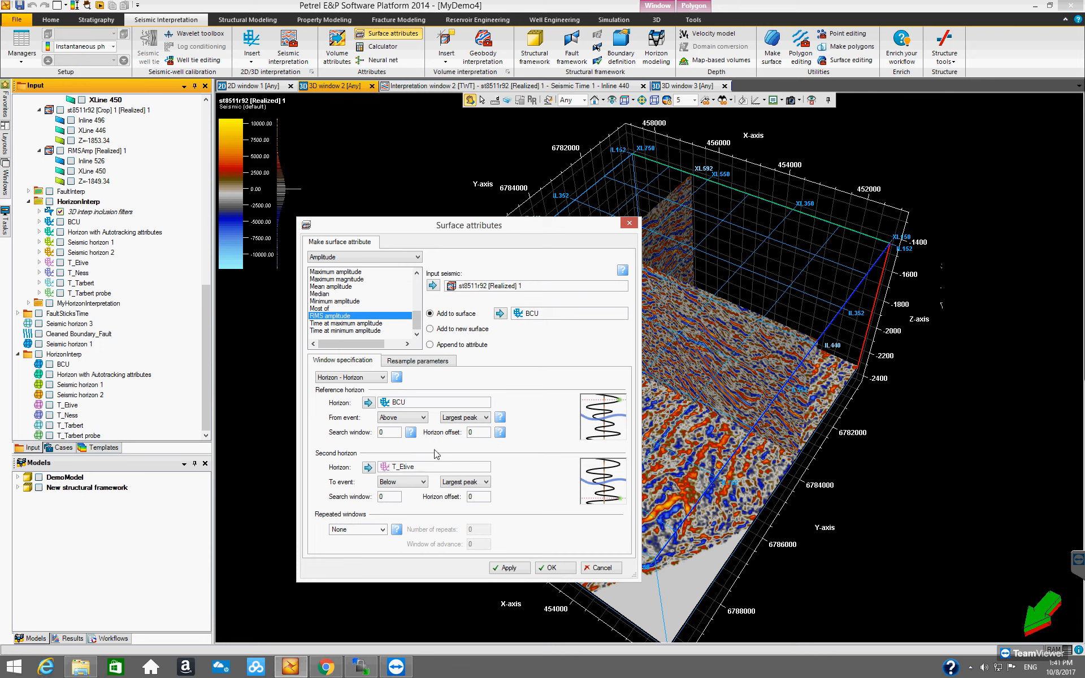
Review the Single horizon and Z - Z window specifications and return to Horizon - Horizon.
{"action": "left_click", "coordinate": [383, 377]}
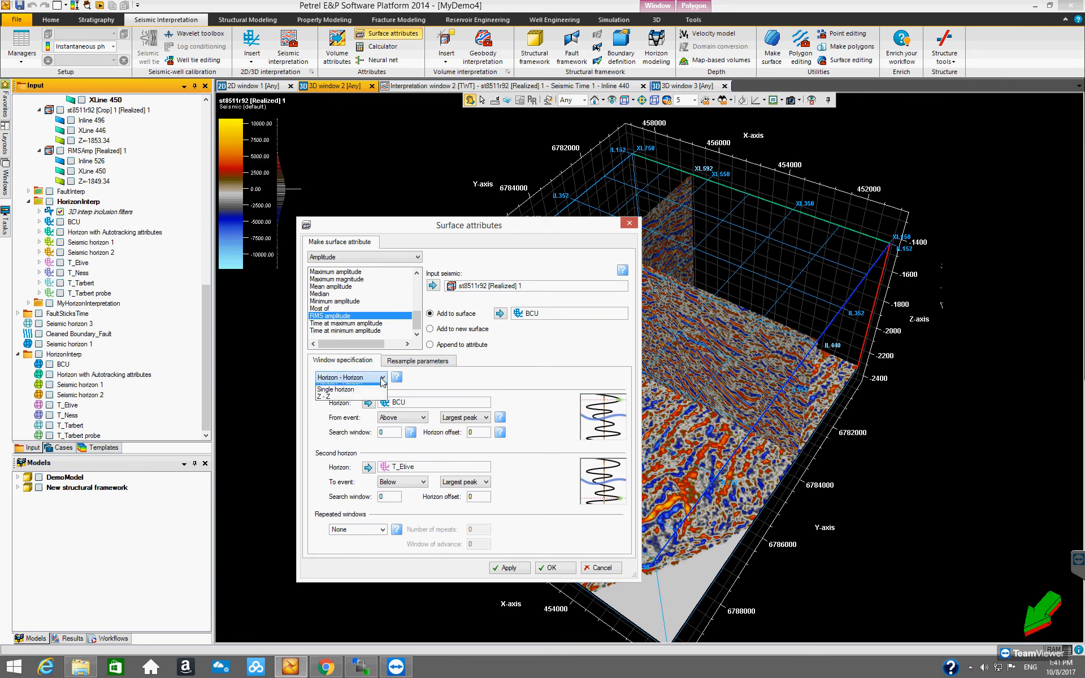
{"action": "left_click", "coordinate": [362, 395]}
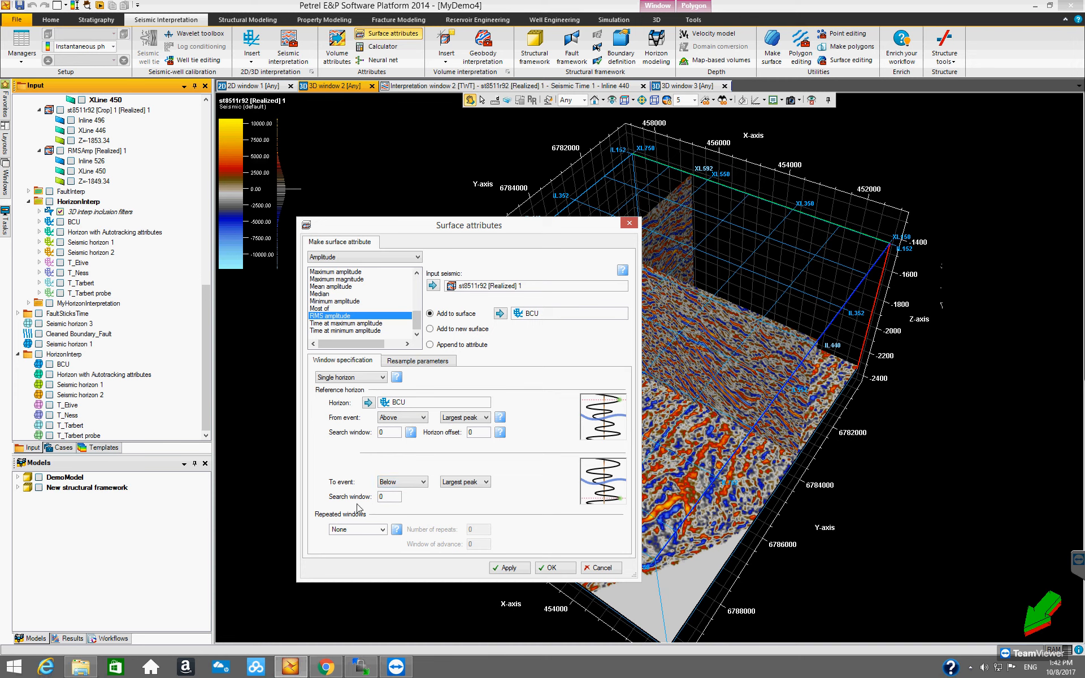
{"action": "left_click", "coordinate": [362, 377]}
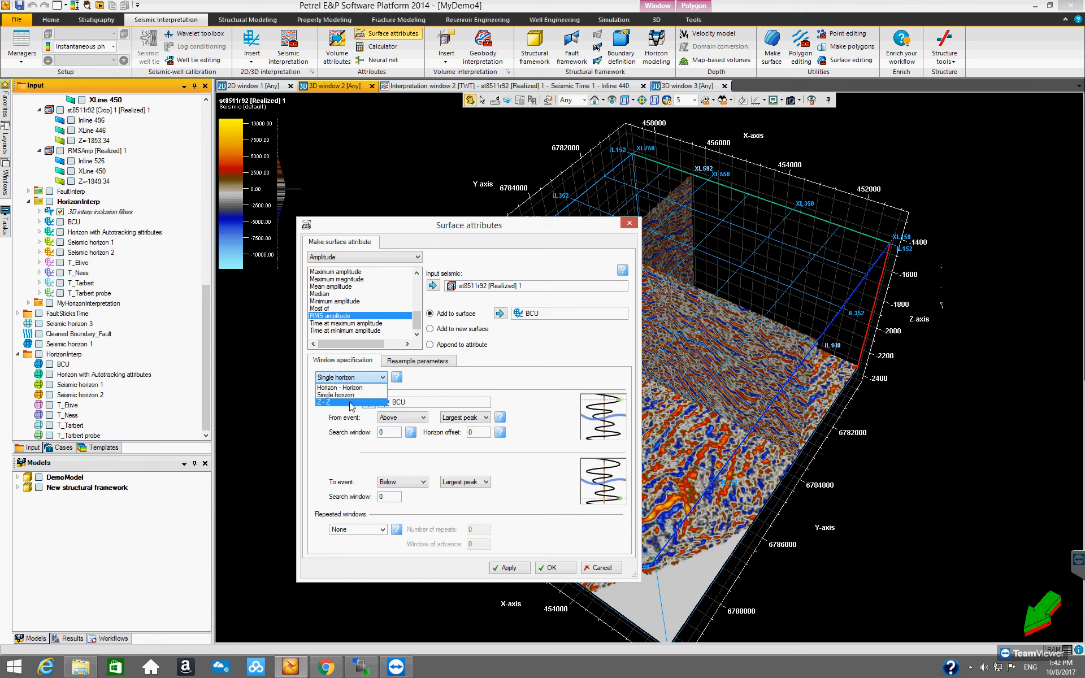
{"action": "left_click", "coordinate": [352, 402]}
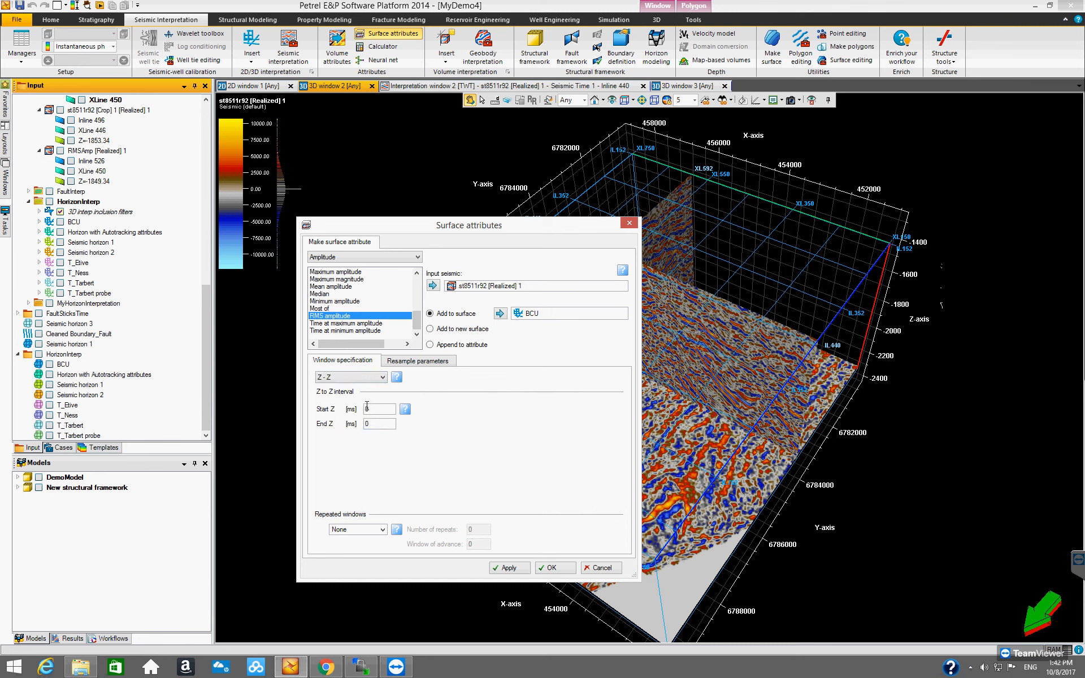
{"action": "left_click", "coordinate": [366, 409]}
{"action": "left_click", "coordinate": [377, 377]}
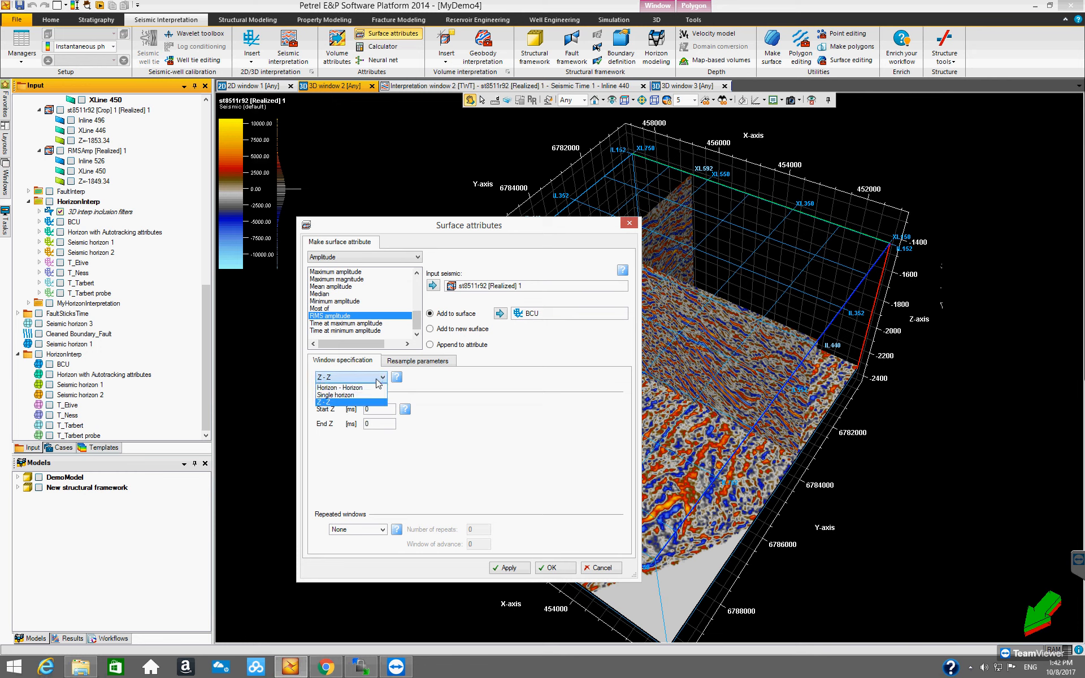
{"action": "left_click", "coordinate": [367, 388]}
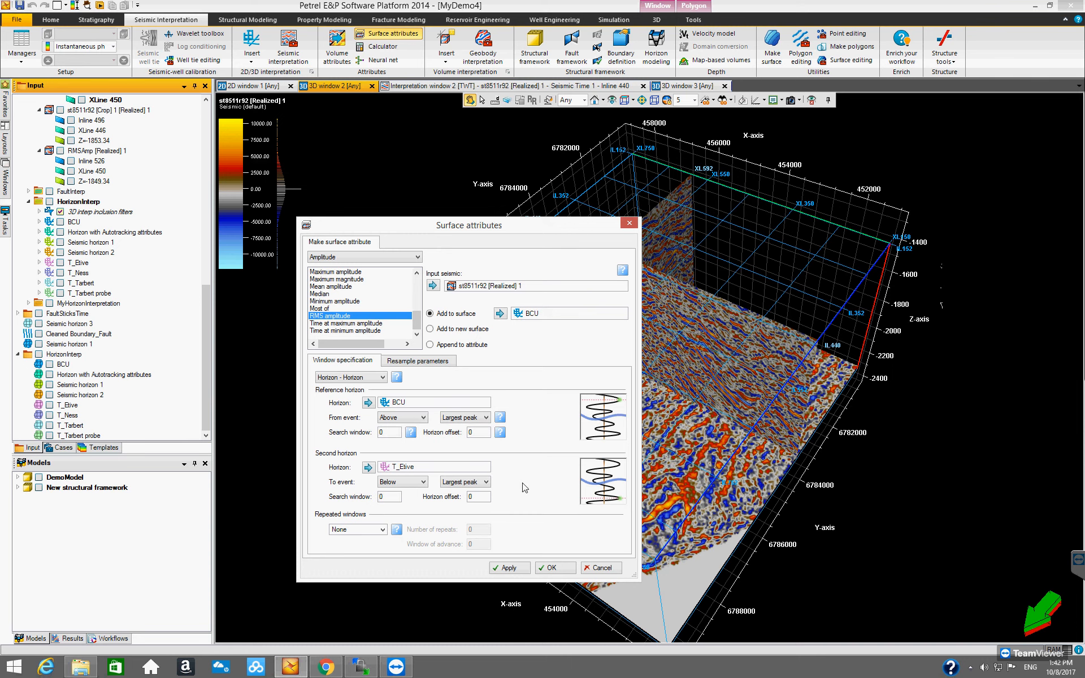
Calculate RMS amplitude between the BCU and T_Etive horizons with both event types set to None, and hide the resulting BCU horizon.
{"action": "left_click", "coordinate": [486, 418]}
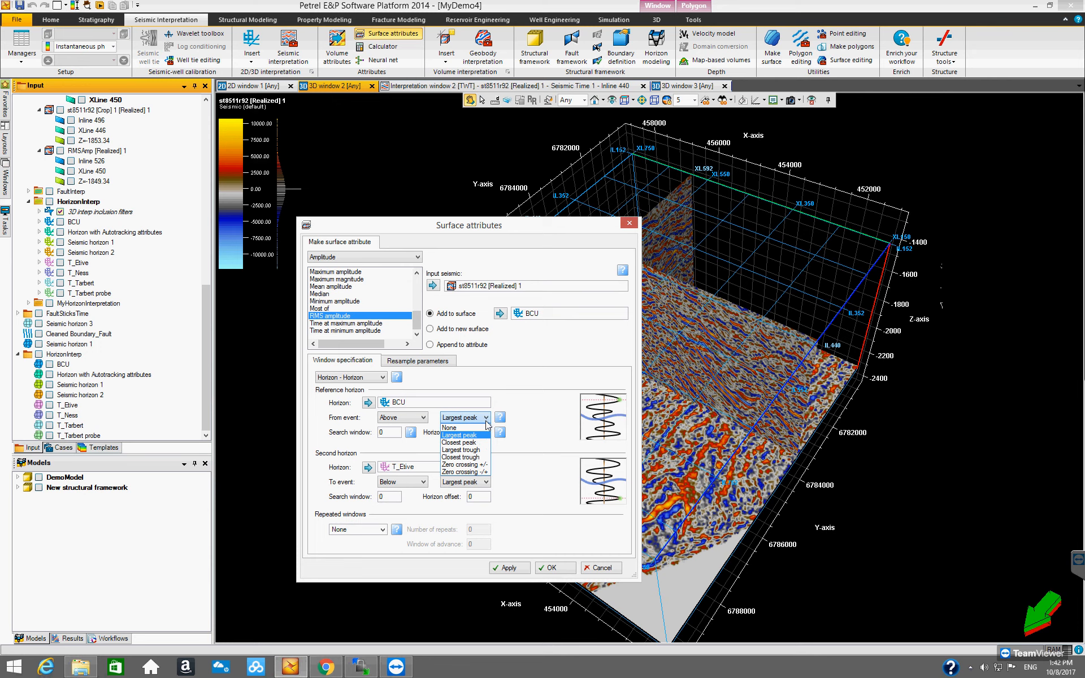
{"action": "left_click", "coordinate": [450, 428]}
{"action": "left_click", "coordinate": [486, 482]}
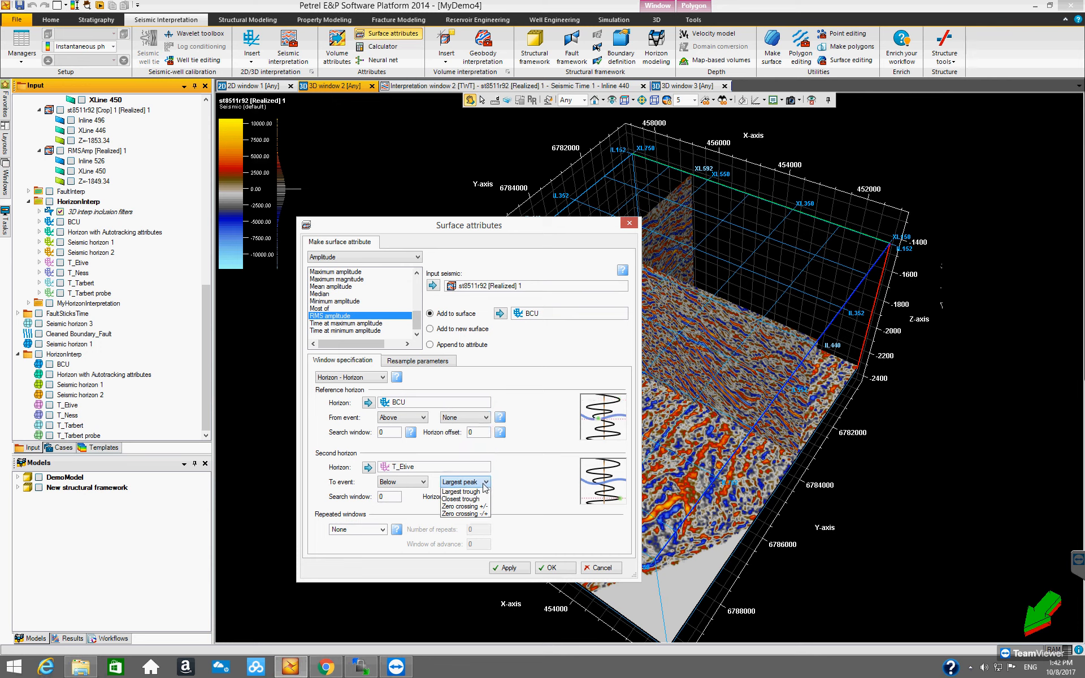
{"action": "left_click", "coordinate": [483, 492]}
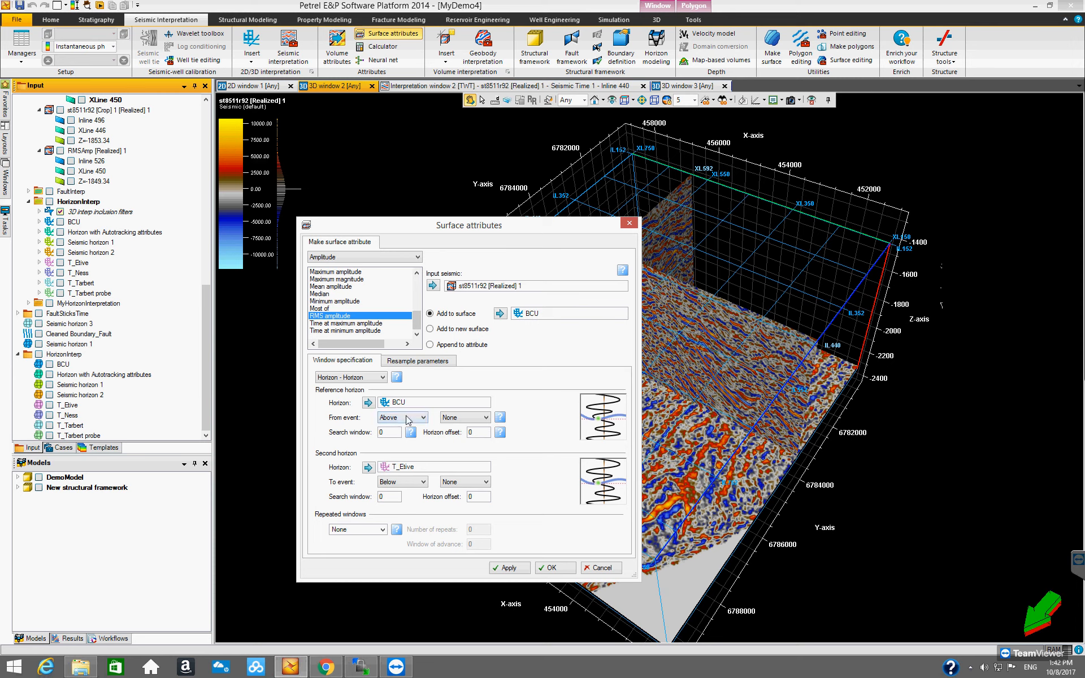
{"action": "left_click", "coordinate": [542, 567]}
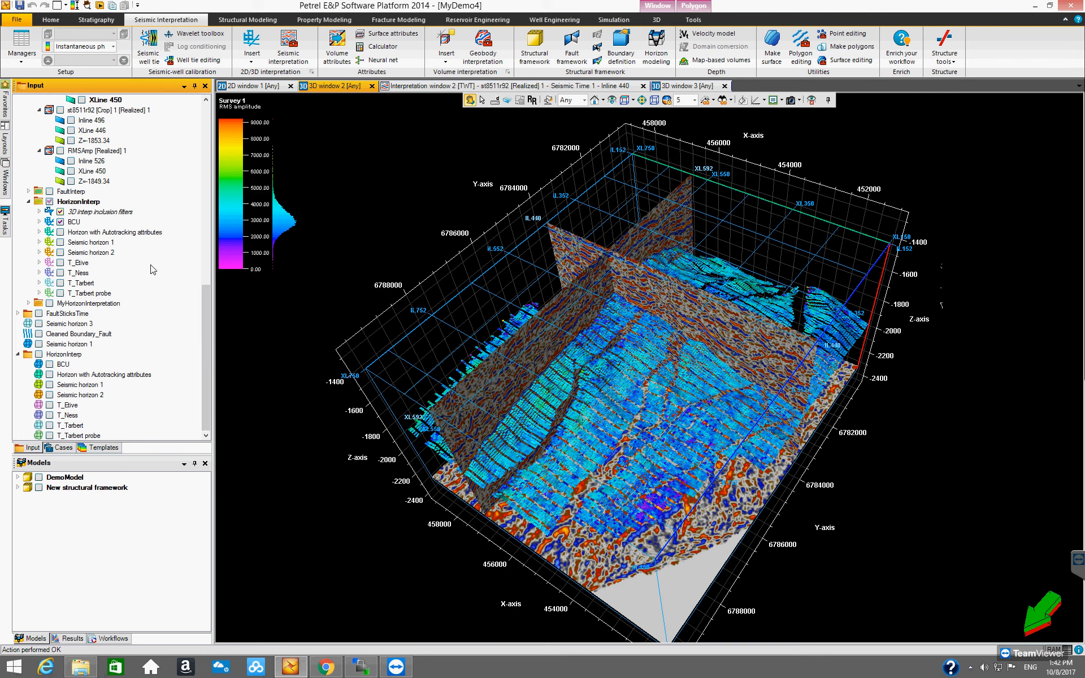
{"action": "left_click", "coordinate": [61, 222]}
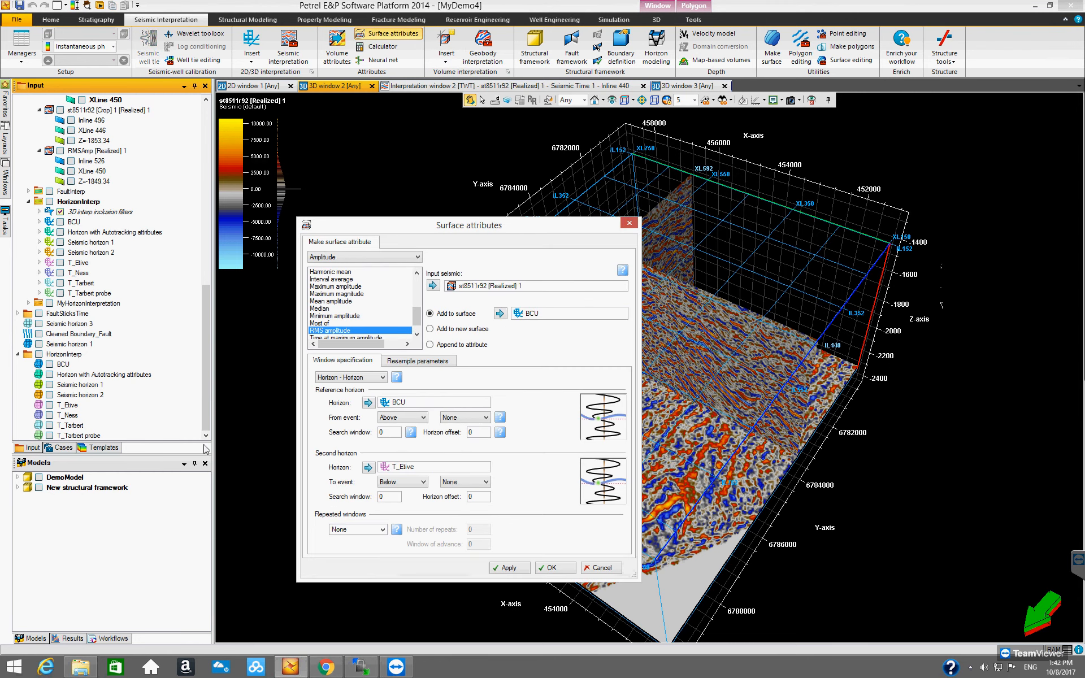
Set the gridded BCU surface as the output surface and reference horizon, and the gridded T_Etive surface as the second horizon.
{"action": "left_click", "coordinate": [67, 364]}
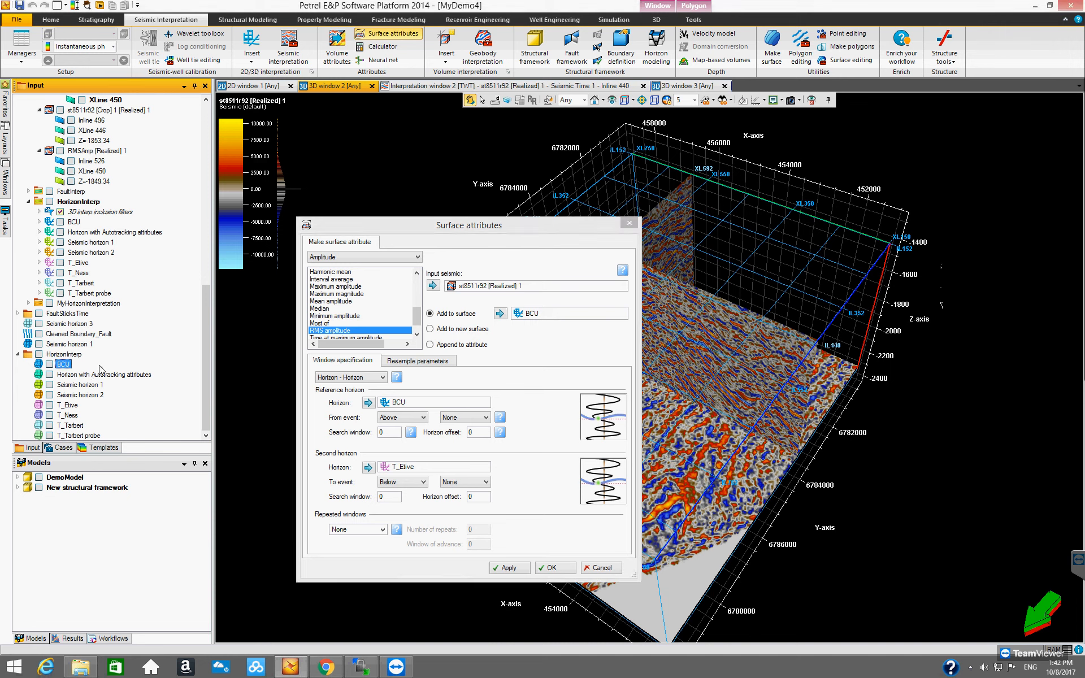
{"action": "left_click", "coordinate": [499, 315]}
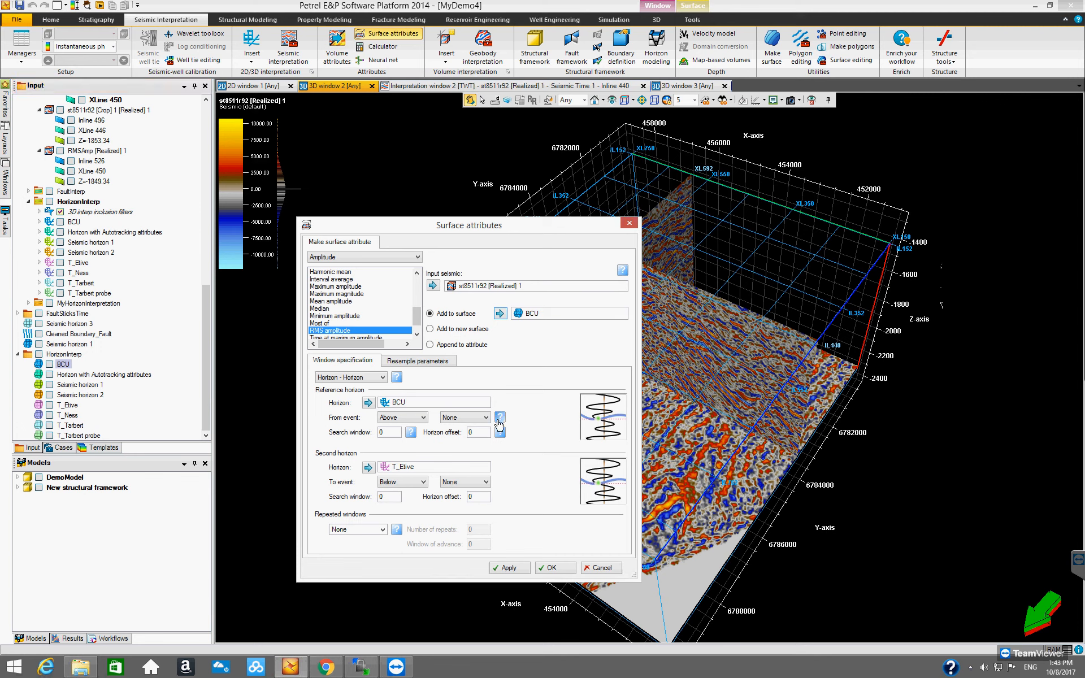
{"action": "left_click", "coordinate": [367, 404]}
{"action": "left_click", "coordinate": [67, 406]}
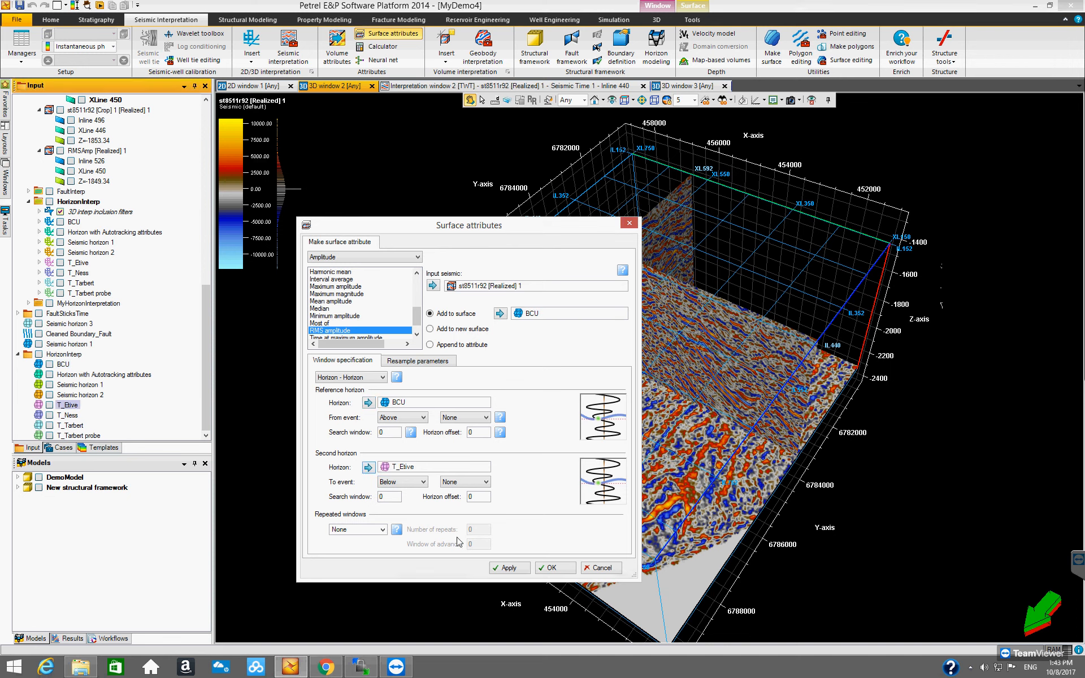
Calculate the RMS amplitude of st8511r92 [Realized] 1 between the gridded BCU and T_Etive surfaces, adding the attribute to the BCU surface.
{"action": "left_click", "coordinate": [423, 418]}
{"action": "left_click", "coordinate": [423, 420]}
{"action": "left_click", "coordinate": [565, 567]}
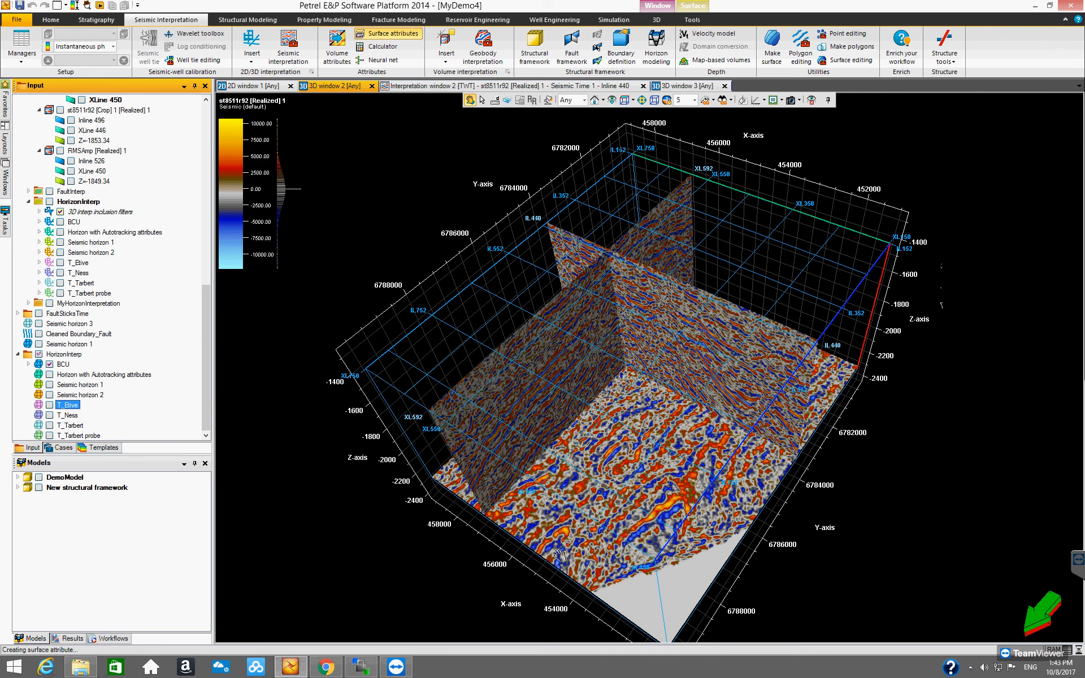
{"action": "left_click_drag", "start_coordinate": [657, 479], "coordinate": [329, 250]}
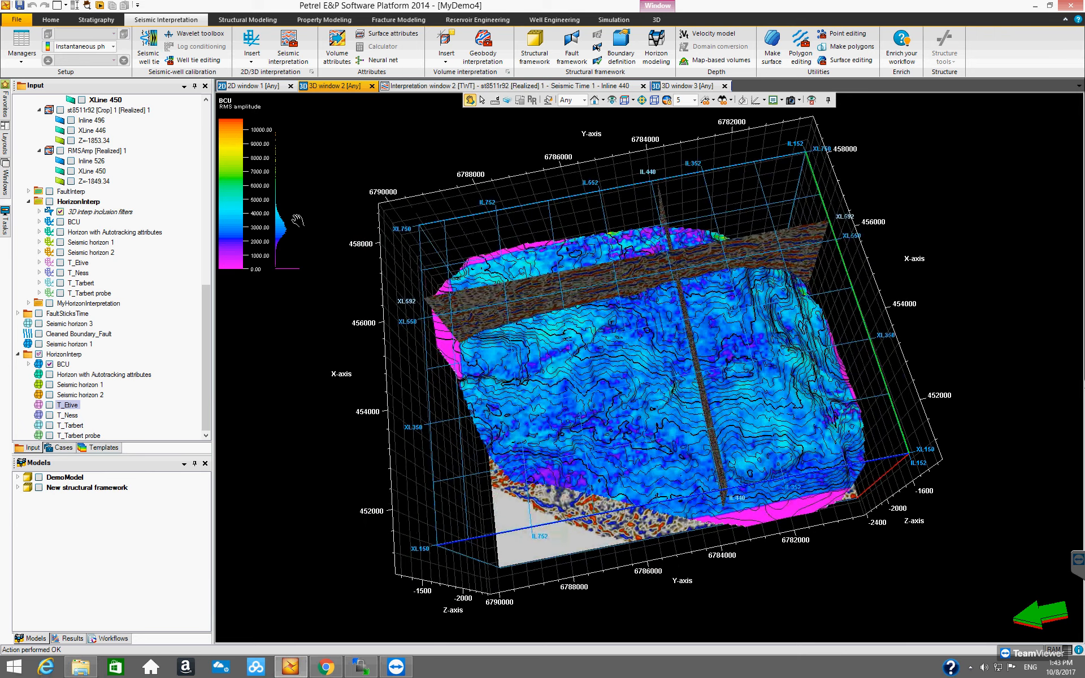
Adjust the RMS amplitude color table to the gridded BCU surface's data, inspect the surface in 3D, and hide it.
{"action": "left_click", "coordinate": [66, 365]}
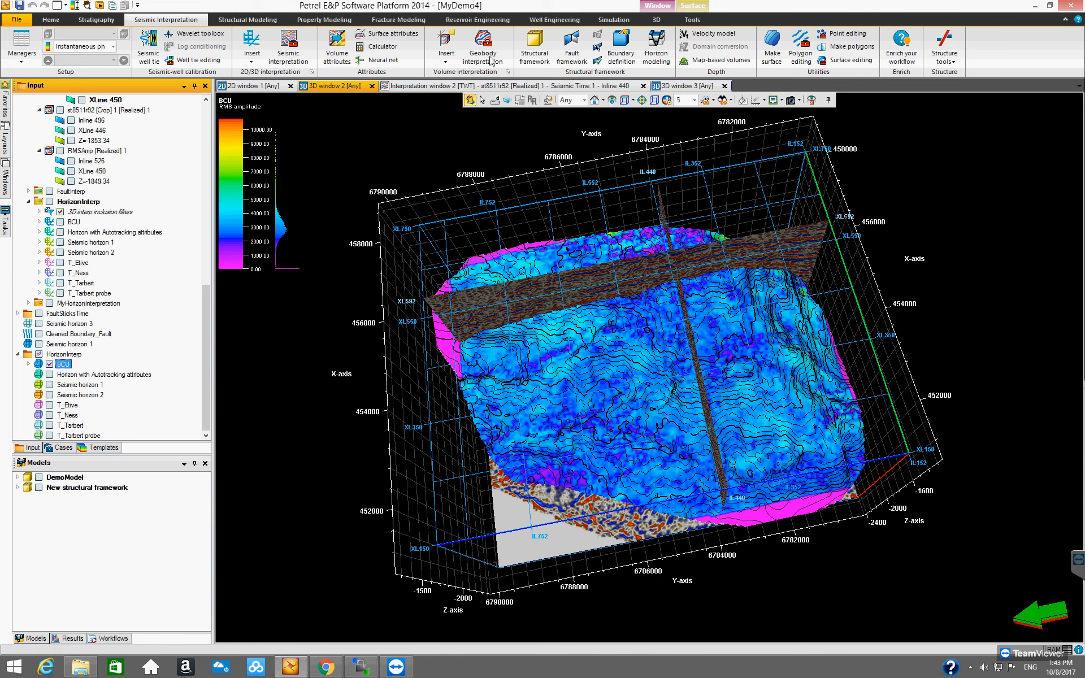
{"action": "scroll", "coordinate": [486, 59], "scroll_direction": "down", "scroll_amount": 8}
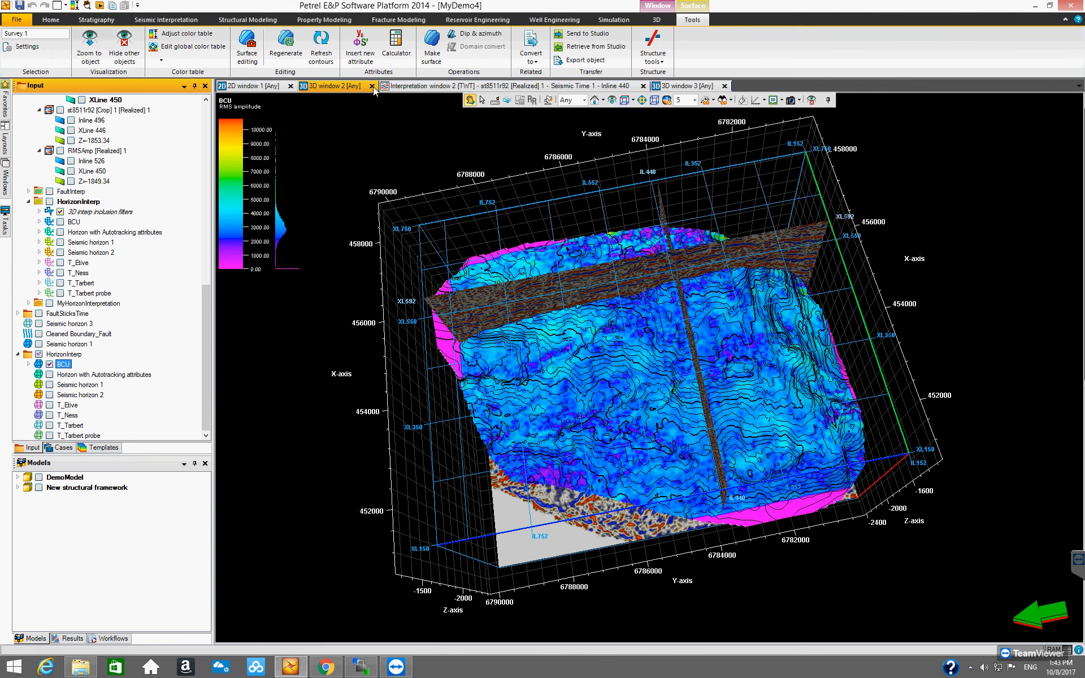
{"action": "left_click", "coordinate": [186, 35]}
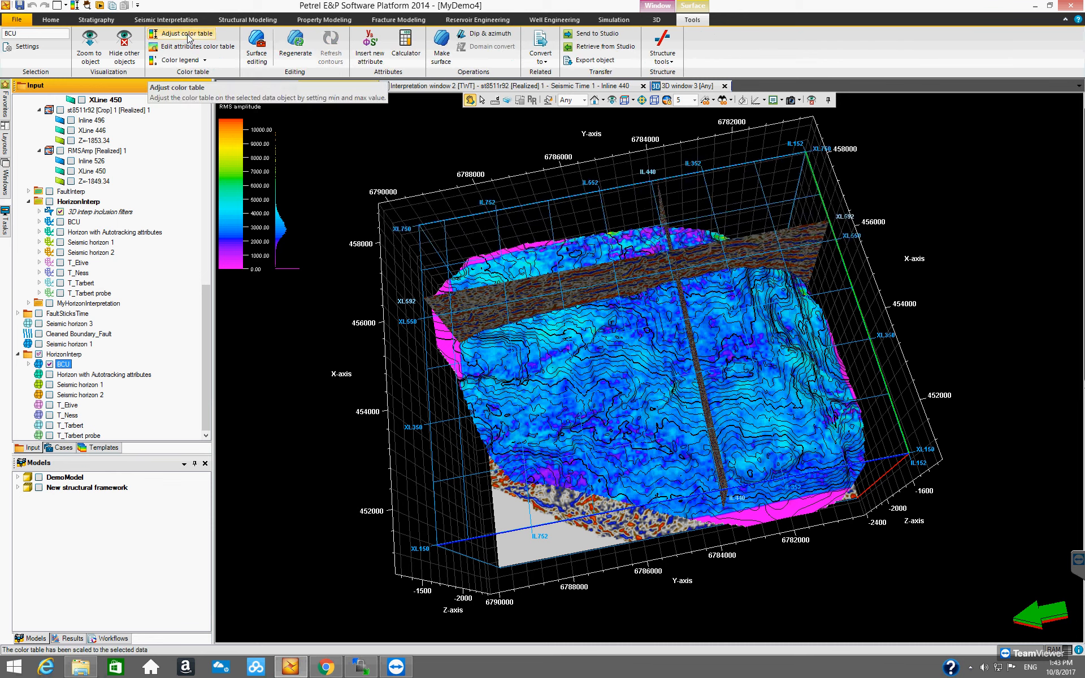
{"action": "left_click", "coordinate": [187, 34]}
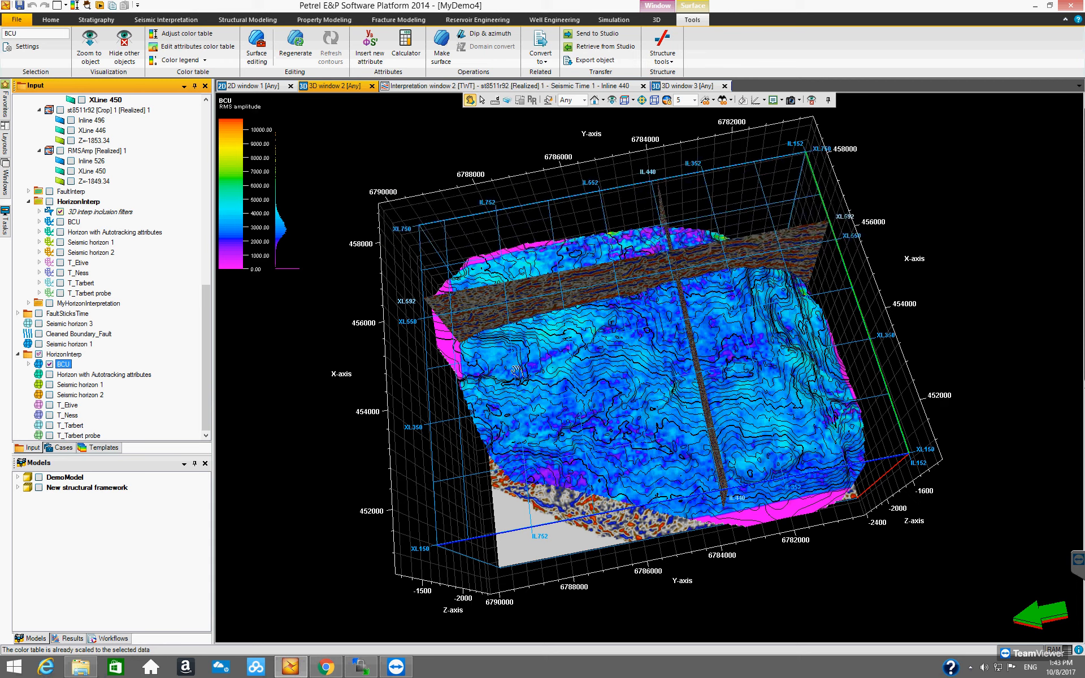
{"action": "left_click_drag", "start_coordinate": [578, 401], "coordinate": [318, 384]}
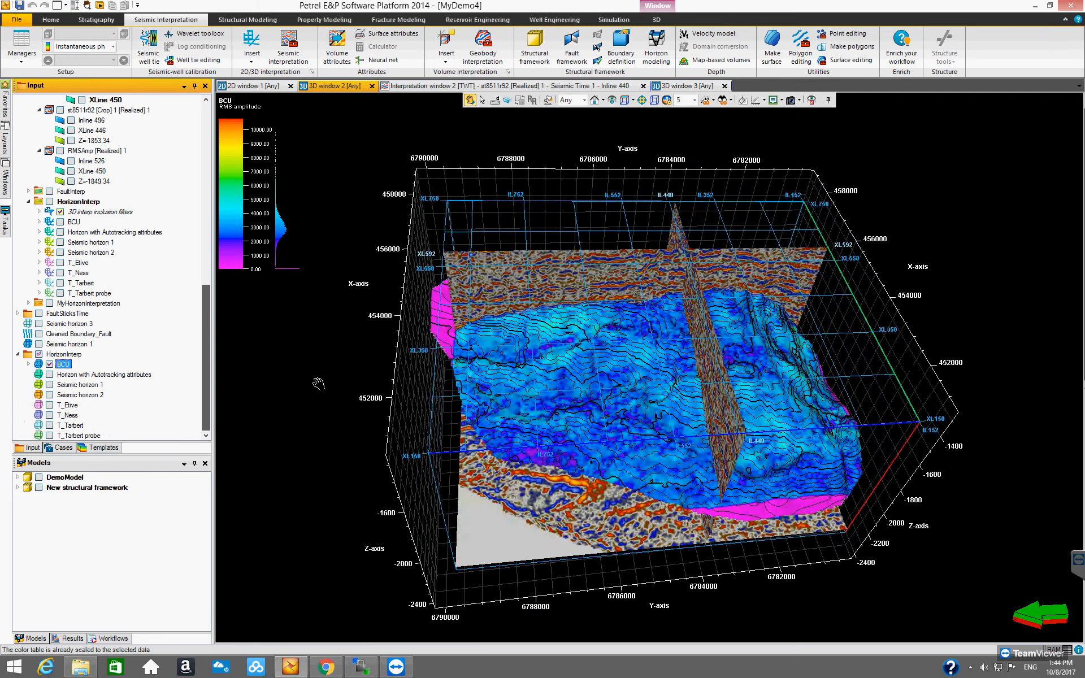
{"action": "left_click_drag", "start_coordinate": [533, 335], "coordinate": [553, 350]}
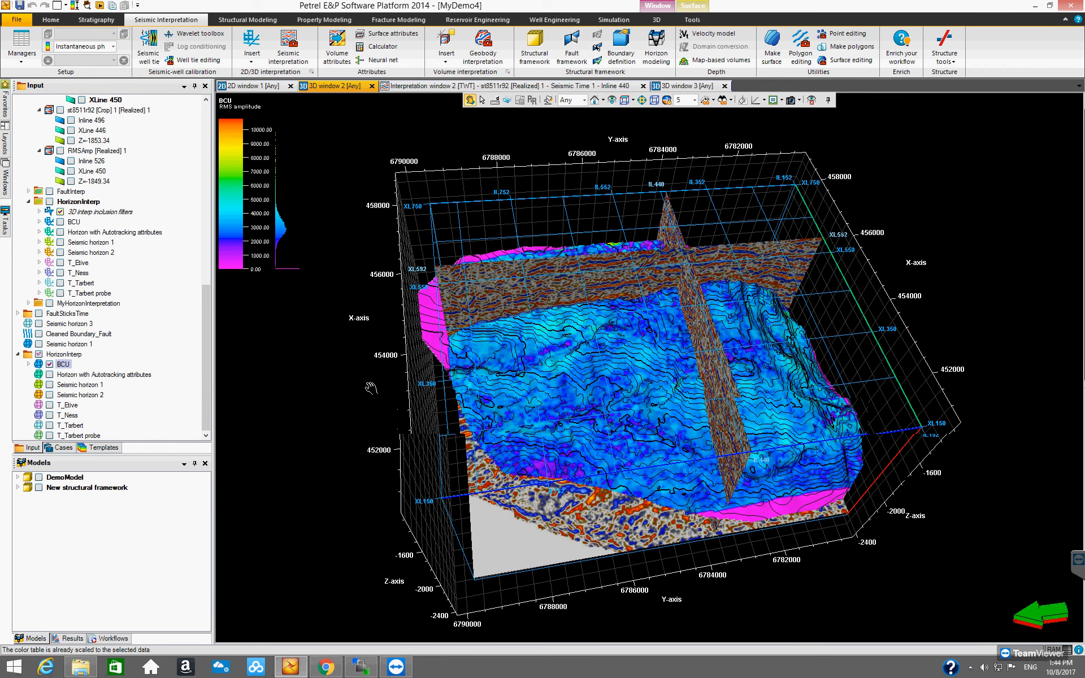
{"action": "left_click", "coordinate": [49, 364]}
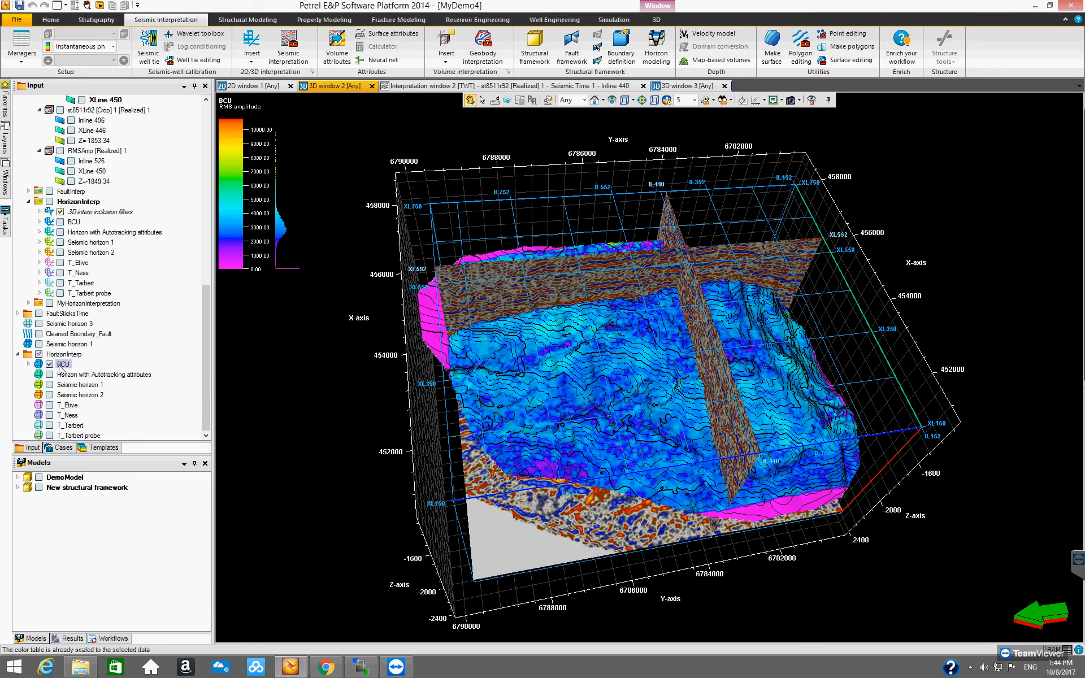
{"action": "left_click_drag", "start_coordinate": [609, 412], "coordinate": [552, 363]}
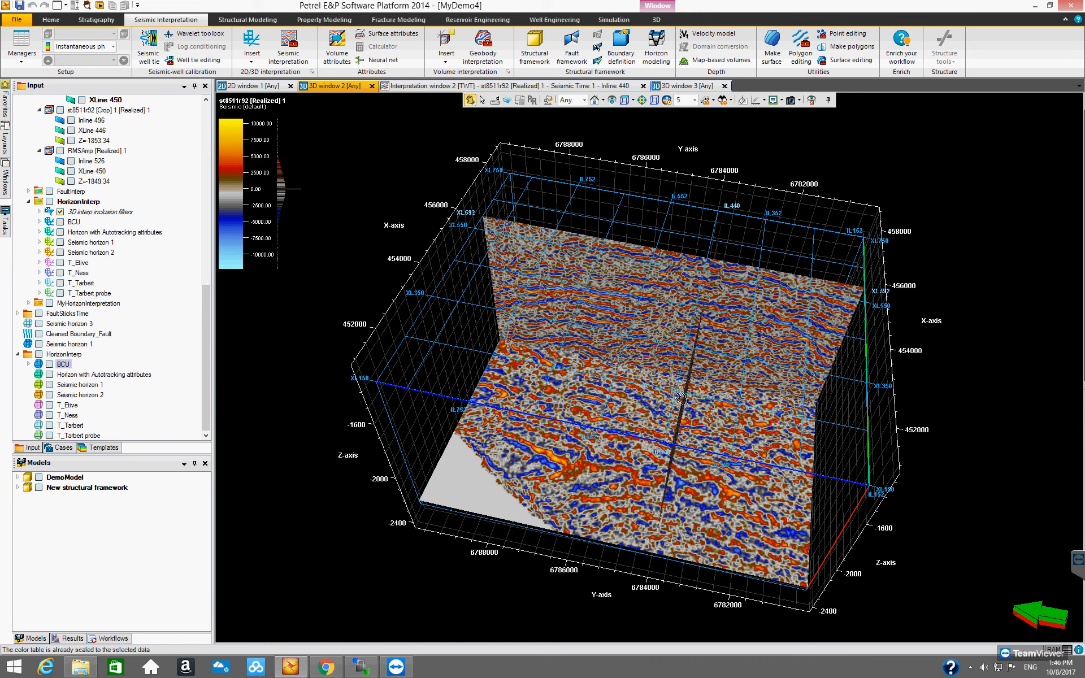
{"action": "left_click_drag", "start_coordinate": [631, 356], "coordinate": [766, 422]}
{"action": "mouse_move", "coordinate": [630, 355]}
{"action": "left_mouse_down"}
{"action": "mouse_move", "coordinate": [672, 360]}
{"action": "mouse_move", "coordinate": [591, 389]}
{"action": "mouse_move", "coordinate": [617, 413]}
{"action": "mouse_move", "coordinate": [575, 362]}
{"action": "mouse_move", "coordinate": [612, 342]}
{"action": "mouse_move", "coordinate": [637, 356]}
{"action": "mouse_move", "coordinate": [629, 361]}
{"action": "left_mouse_up"}
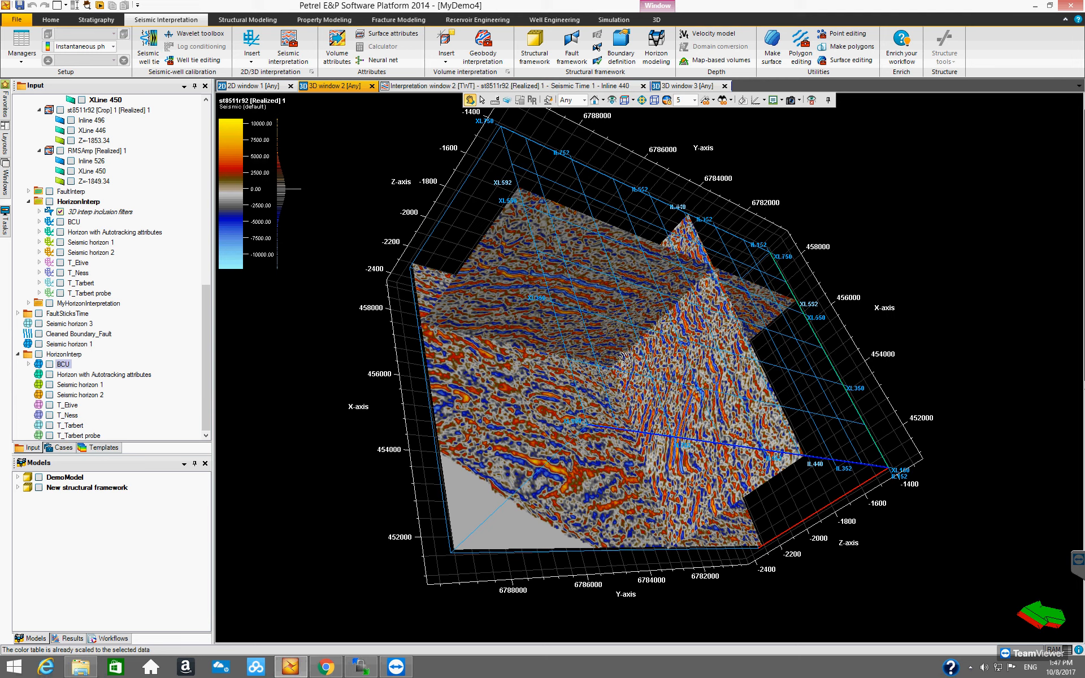
{"action": "left_click_drag", "start_coordinate": [617, 355], "coordinate": [621, 367]}
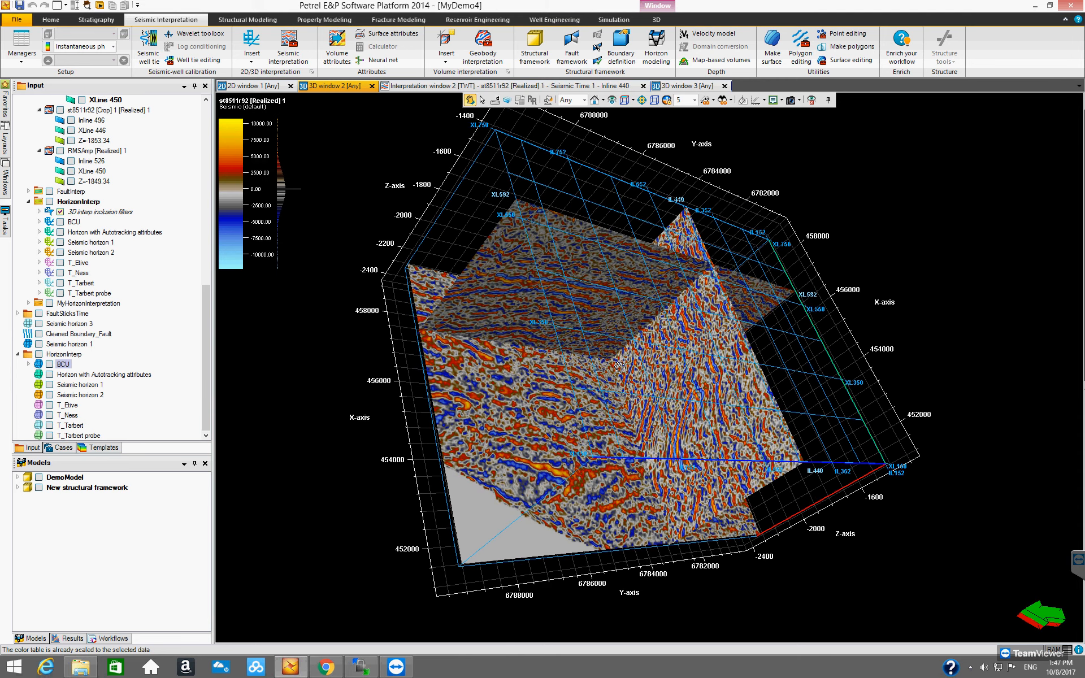